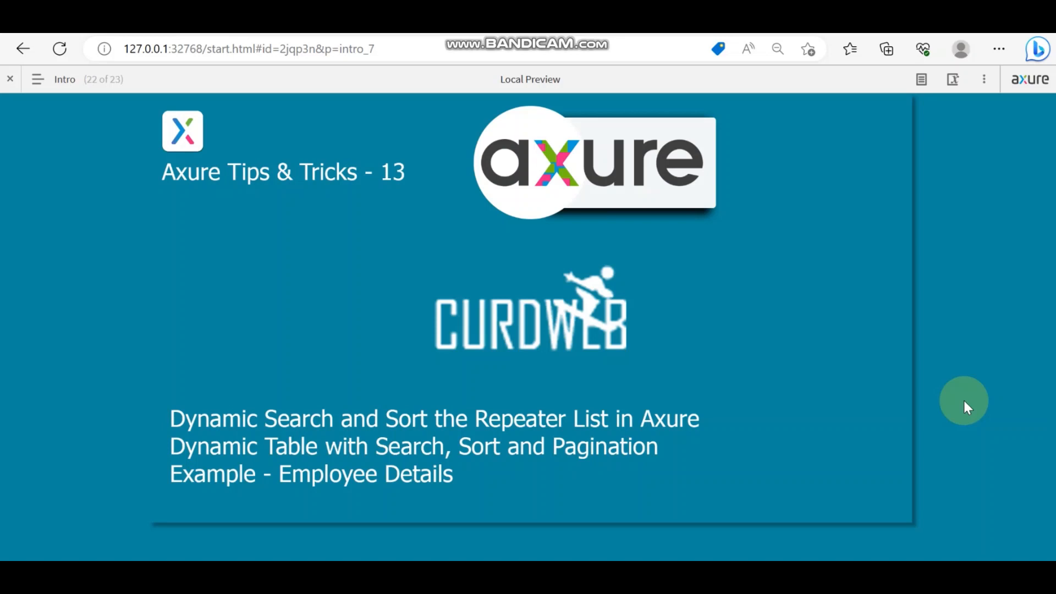
# Open the "search, sort and pagination" page under Axure Tricks 13 in the preview and hide the page list.
pyautogui.click(39, 80)
pyautogui.click(76, 484)
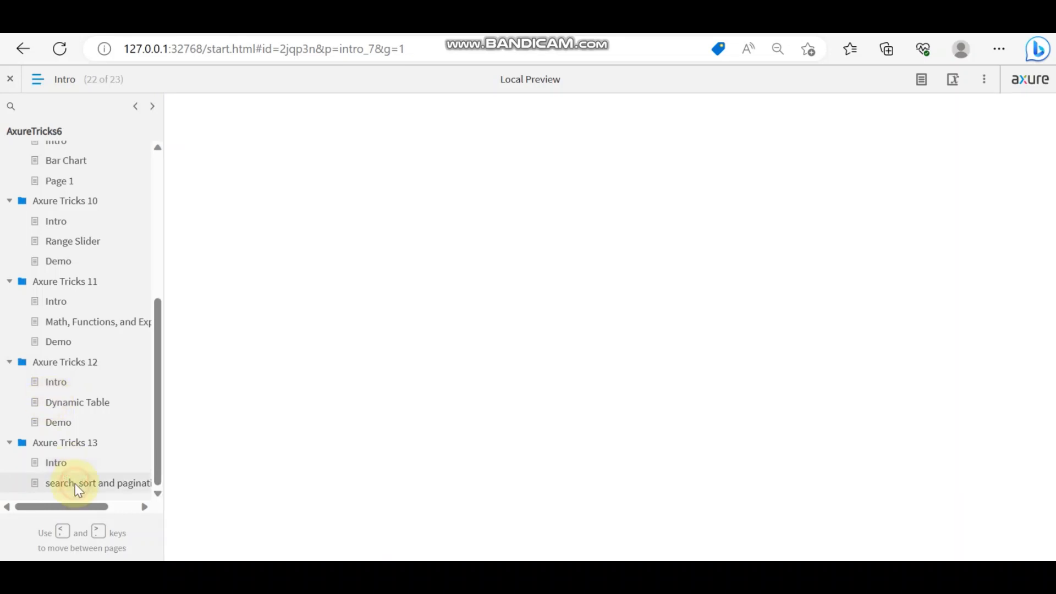
pyautogui.click(37, 79)
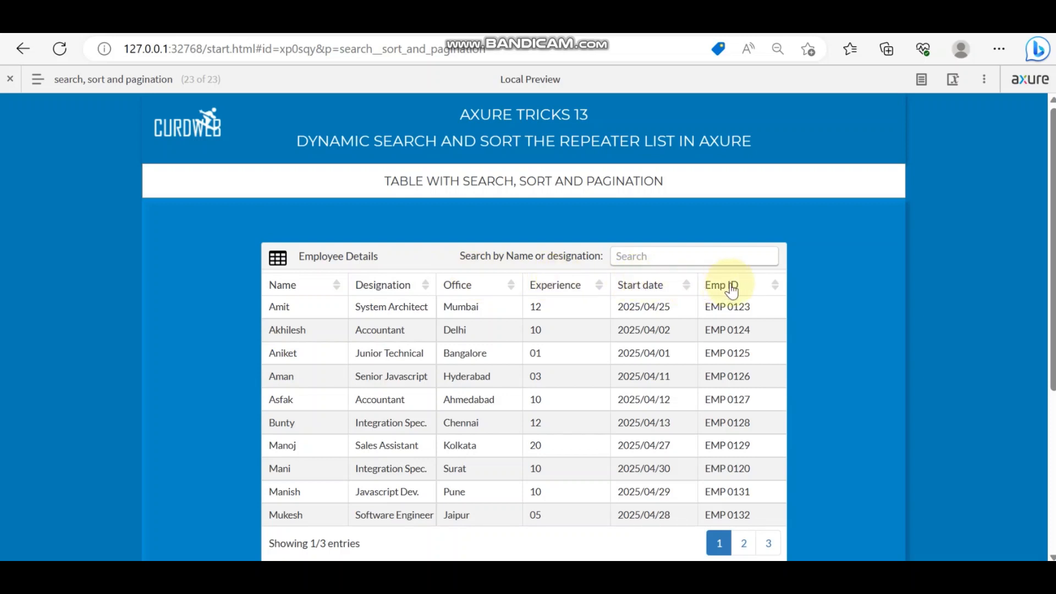
# Browse pages 1, 2 and 3 of the Employee Details table and return to page 1.
pyautogui.scroll(-2, 731, 286)
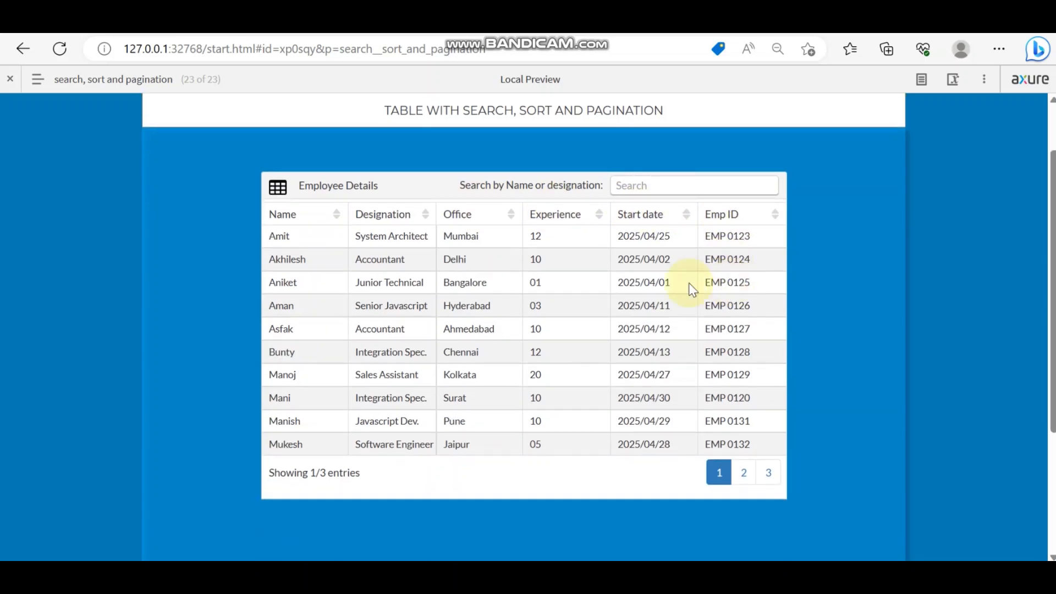
pyautogui.click(743, 479)
pyautogui.click(762, 474)
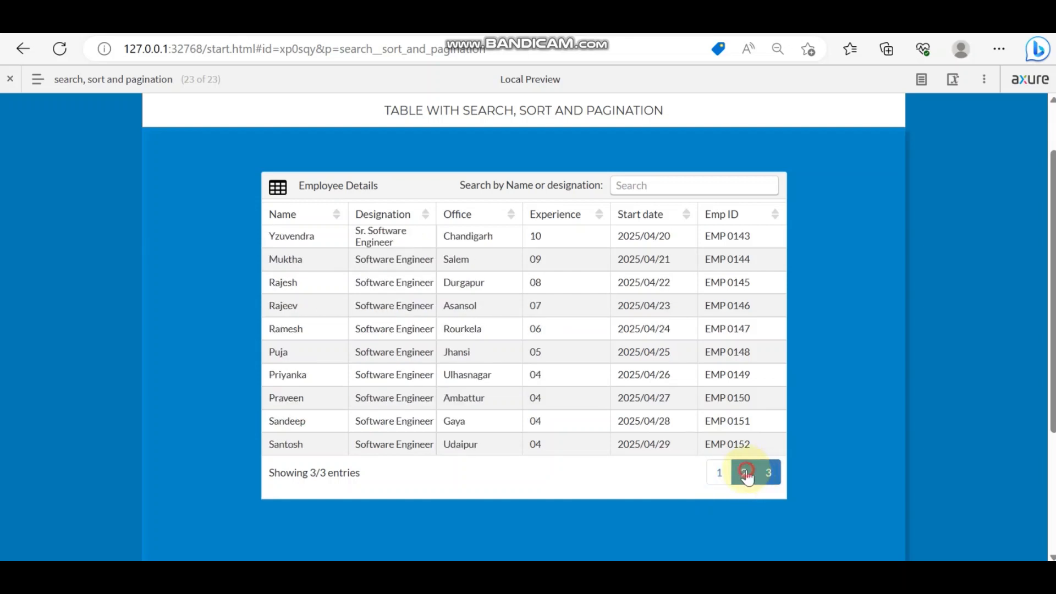
pyautogui.click(720, 474)
pyautogui.click(743, 474)
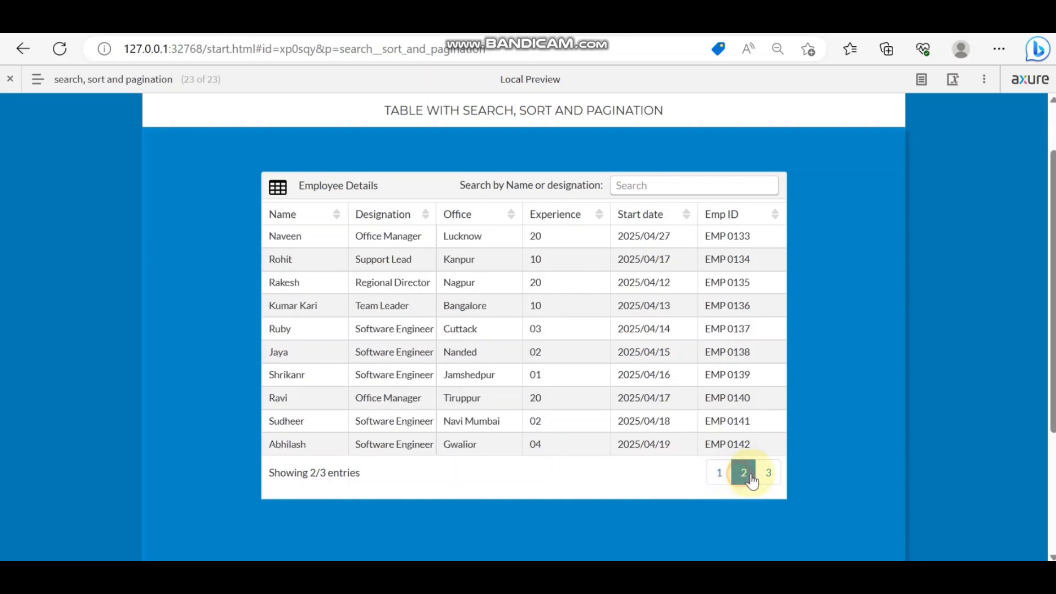
pyautogui.click(770, 476)
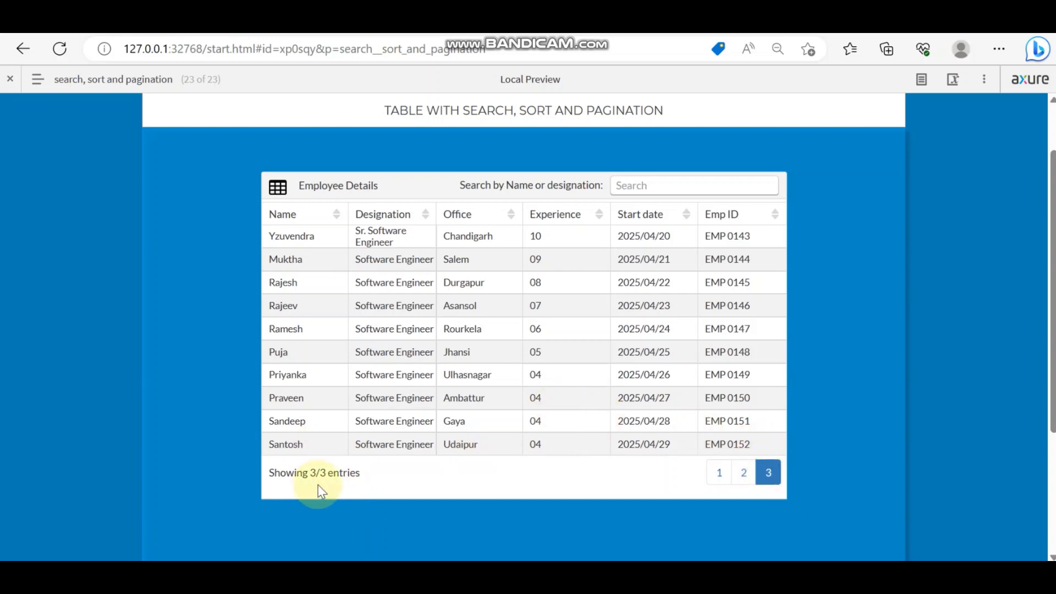
pyautogui.click(737, 479)
pyautogui.click(721, 478)
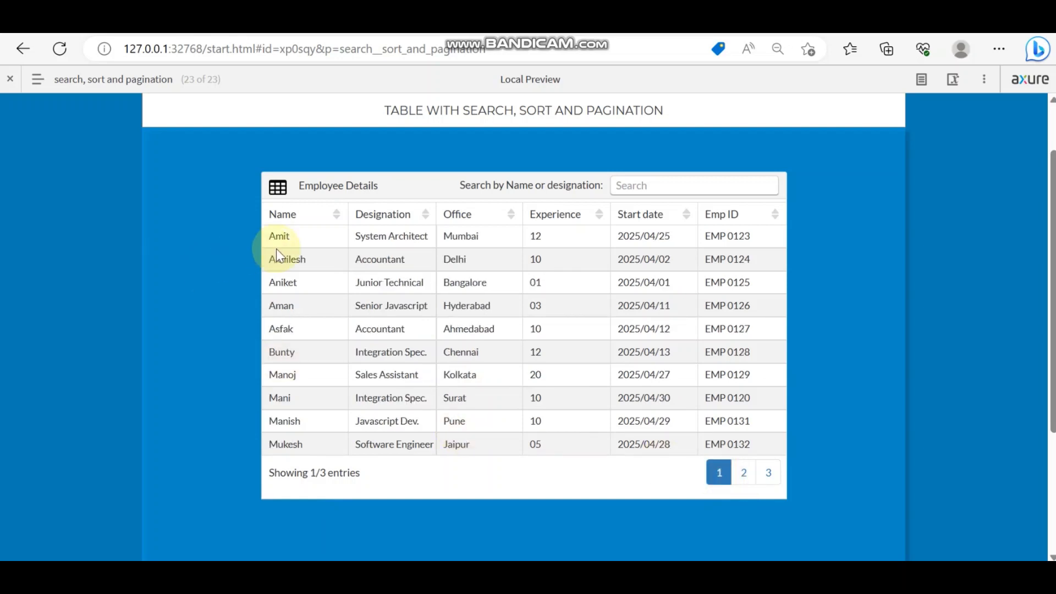
# Sort the employee table by Name, reverse the order, and restore ascending order.
pyautogui.click(309, 215)
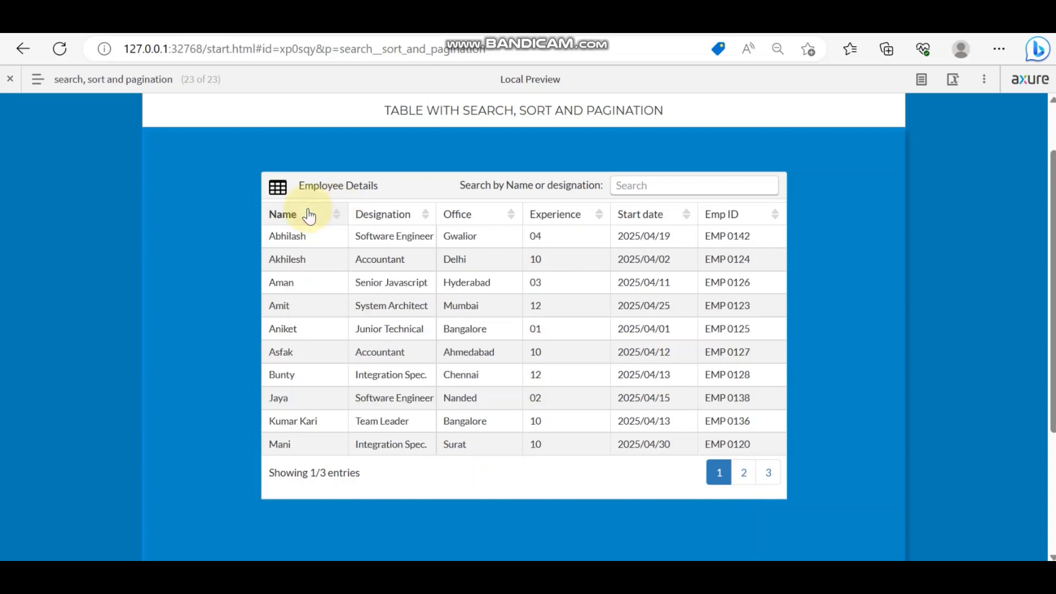
pyautogui.click(309, 215)
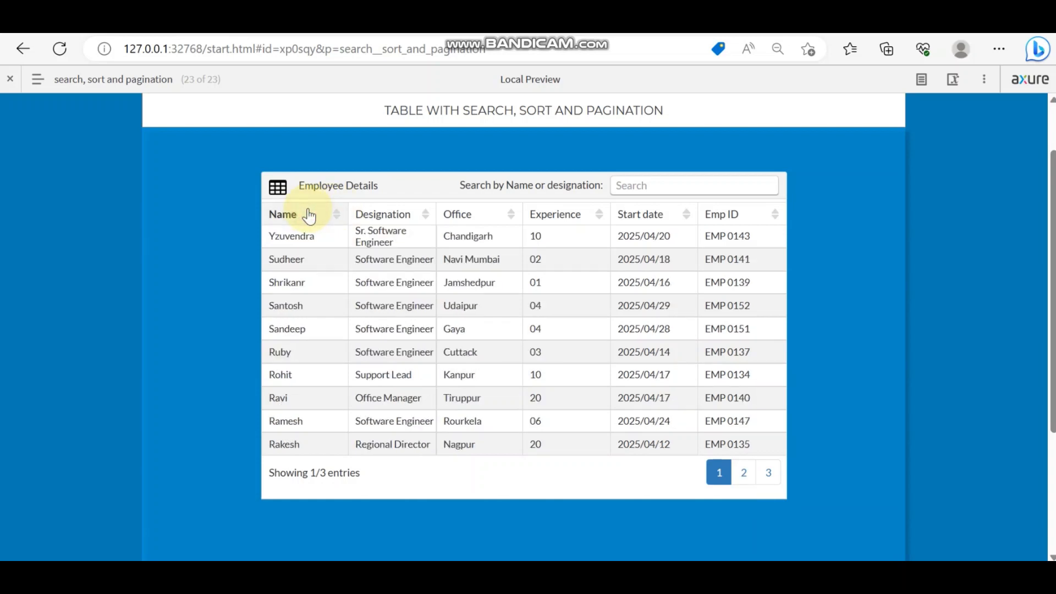
pyautogui.click(309, 215)
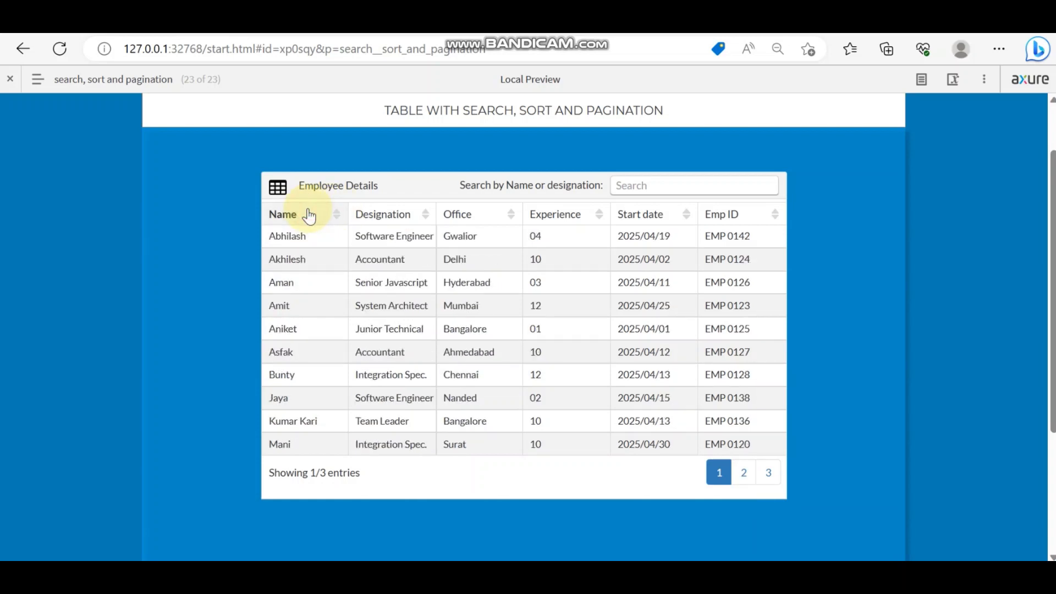
# Sort the employee table in turn by Designation, Office, Experience, Start date and Emp ID.
pyautogui.click(389, 216)
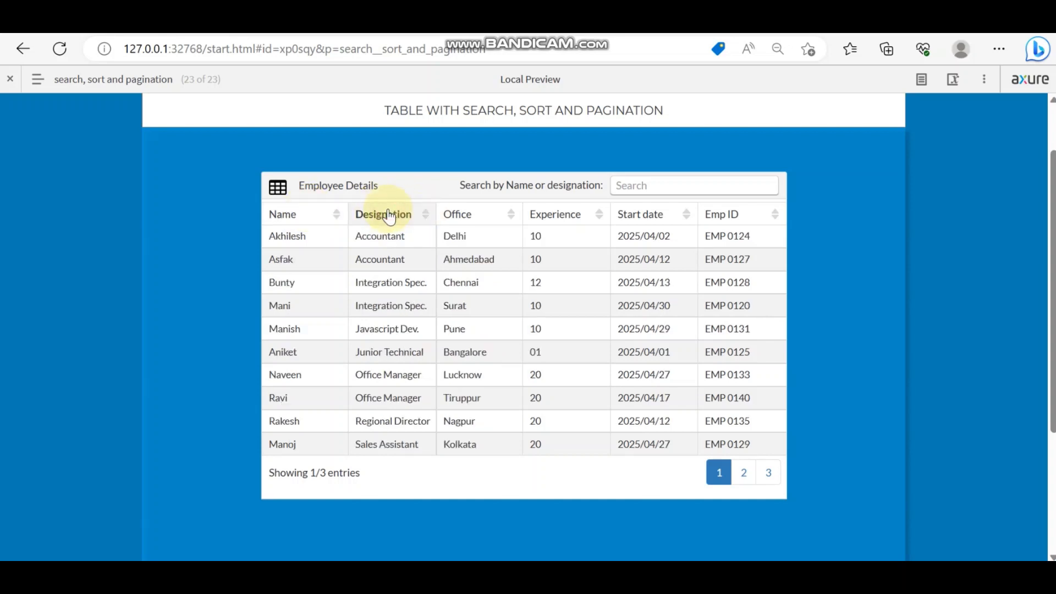
pyautogui.click(490, 214)
pyautogui.click(567, 216)
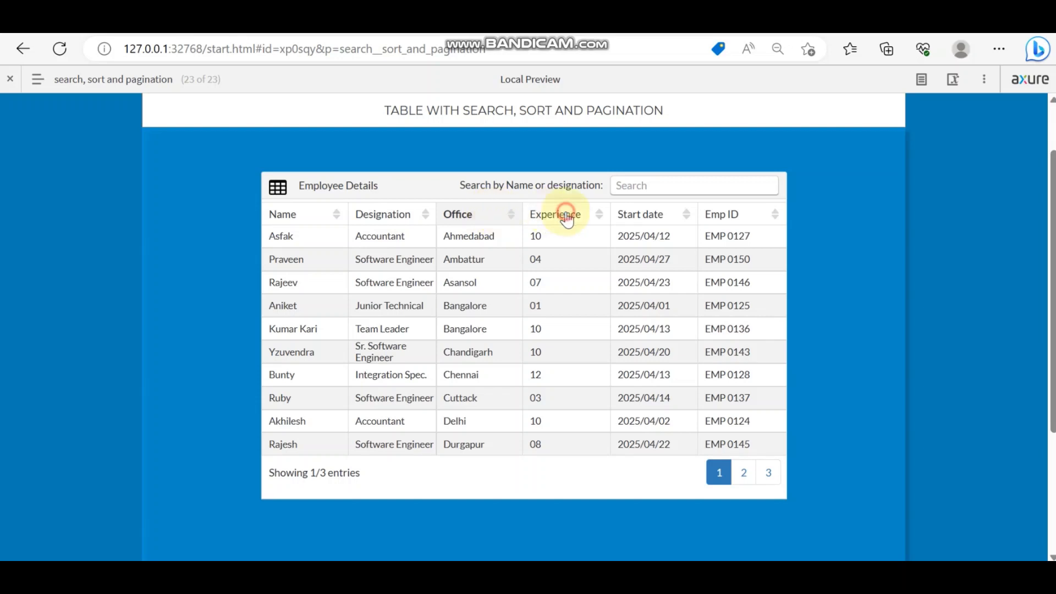
pyautogui.click(642, 215)
pyautogui.click(724, 216)
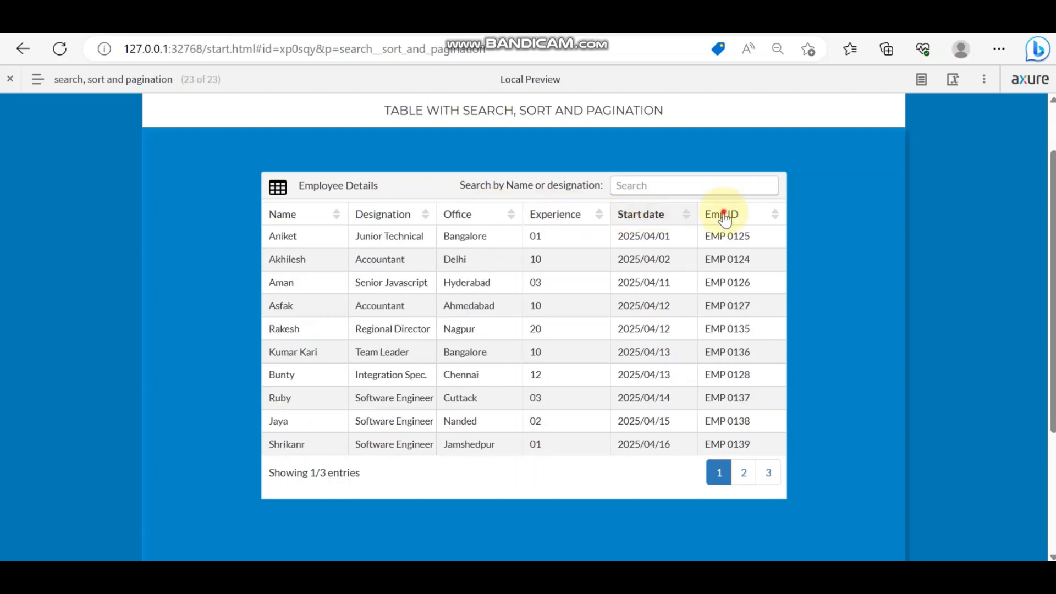
# Search the employee table for "nav" and inspect the matching name.
pyautogui.click(629, 187)
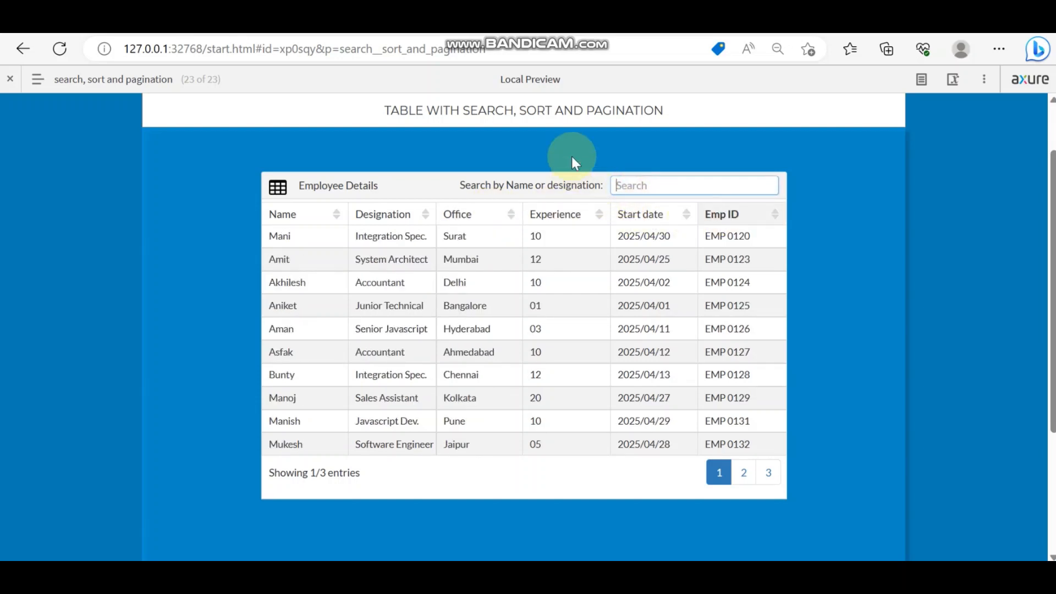
pyautogui.write('n')
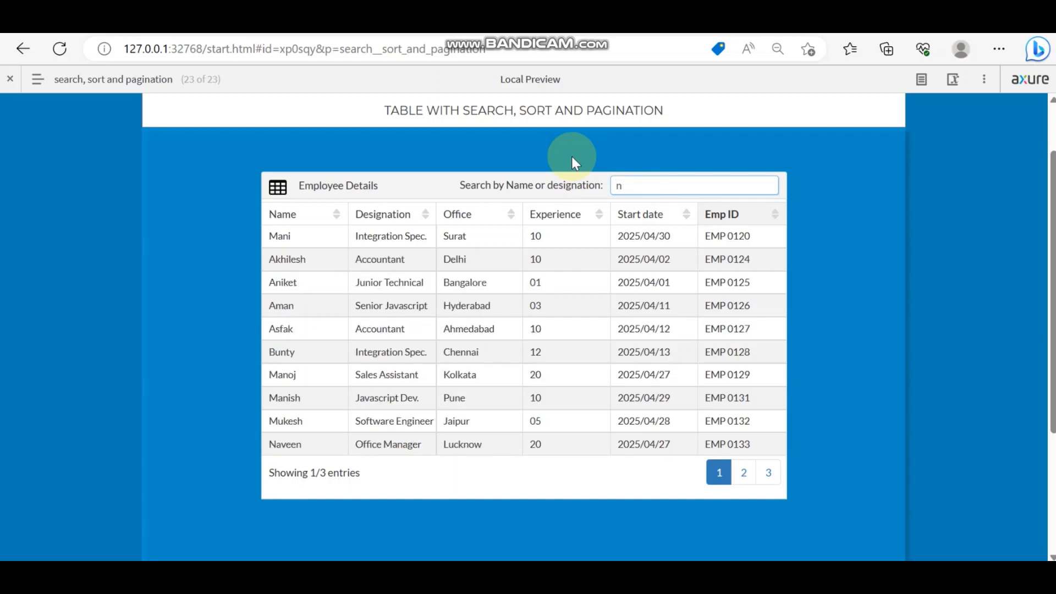
pyautogui.write('av')
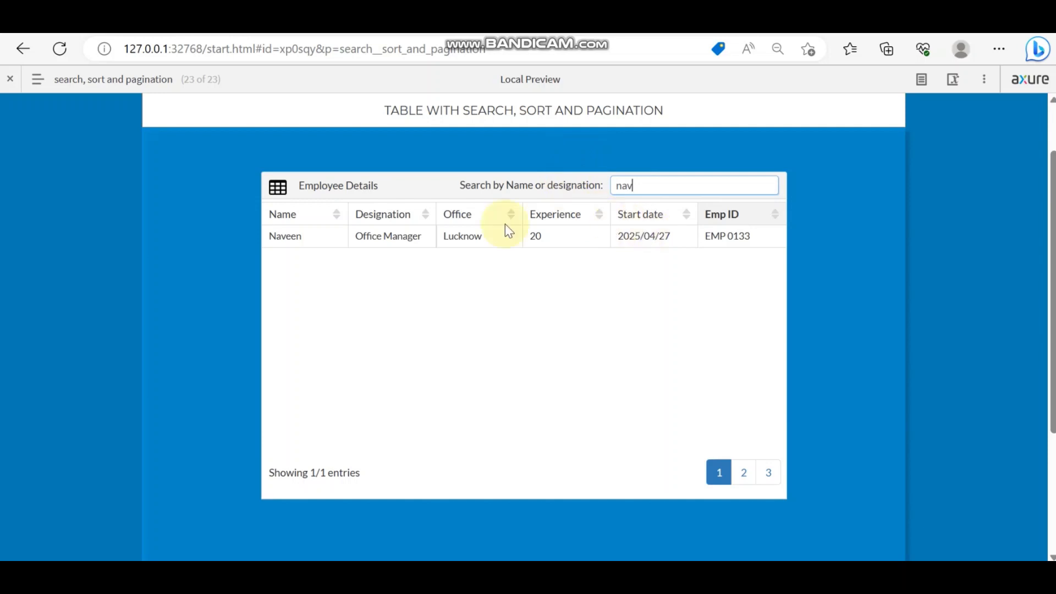
pyautogui.doubleClick(292, 232)
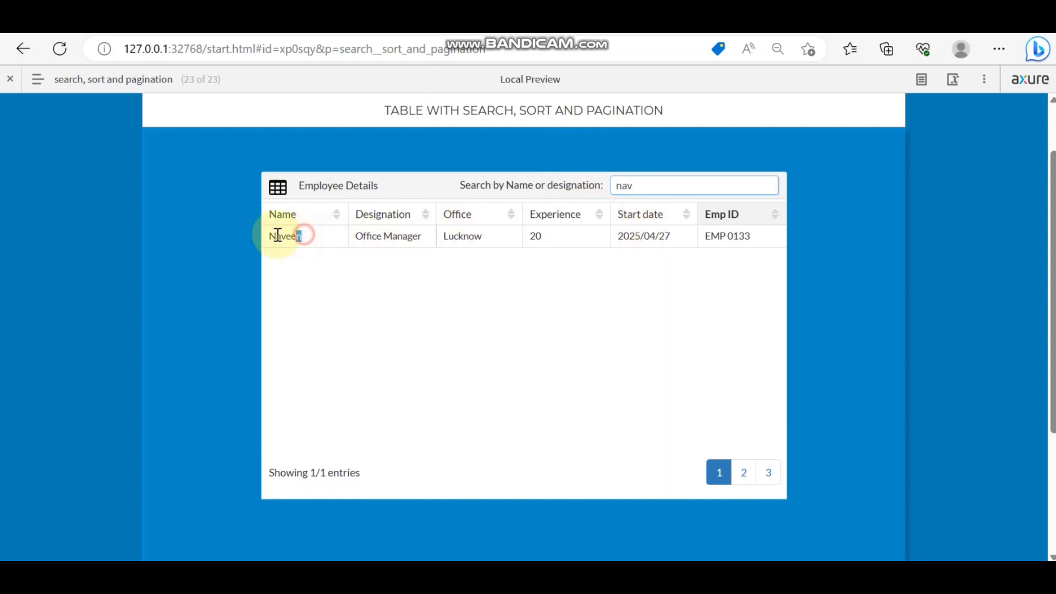
pyautogui.moveTo(292, 232); pyautogui.dragTo(431, 271)
pyautogui.click(341, 273)
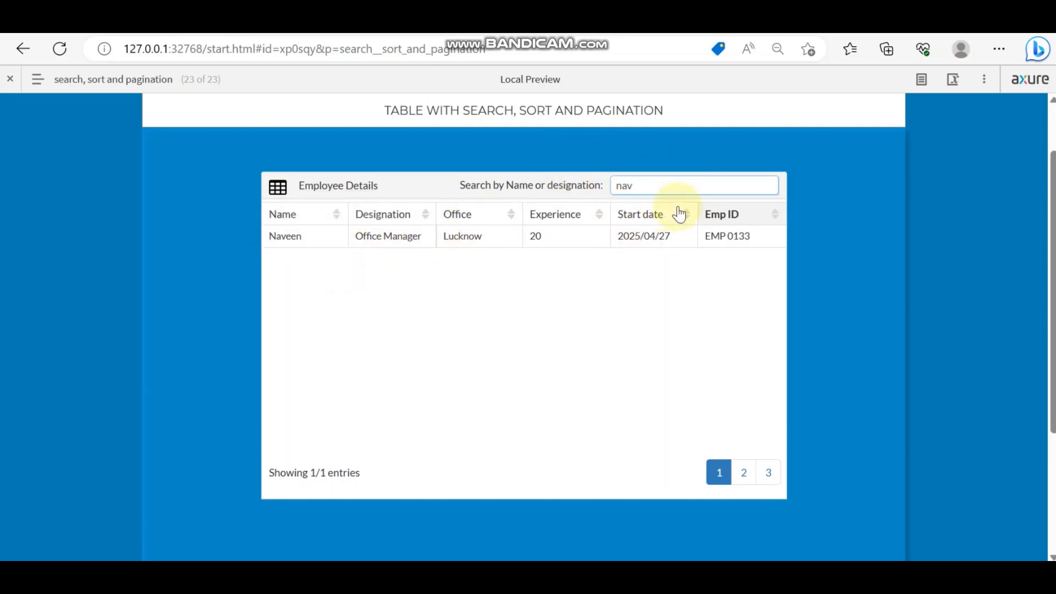
# Clear the table's search text to list all employees again.
pyautogui.press('BackSpace')
pyautogui.press('BackSpace')
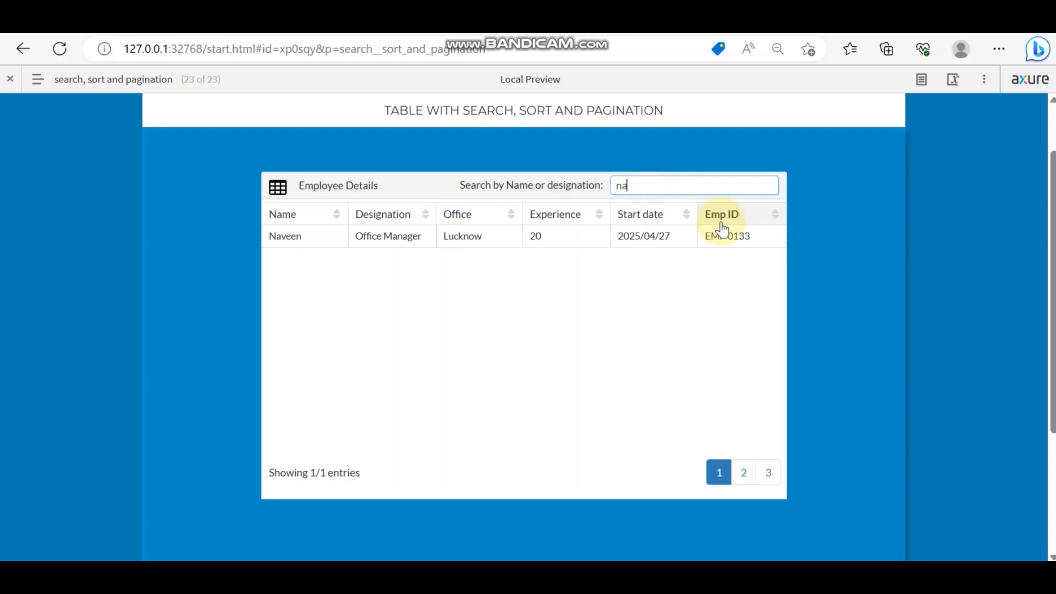
pyautogui.press('BackSpace')
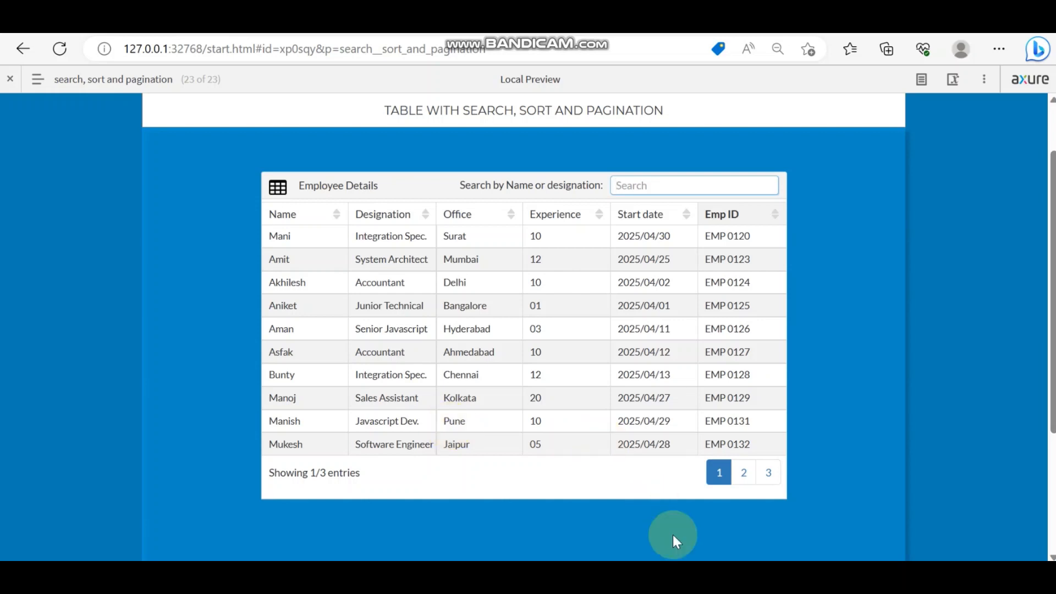
# Switch to Axure RP and add a page named Demo after the "search, sort and pagination" page.
pyautogui.click(680, 574)
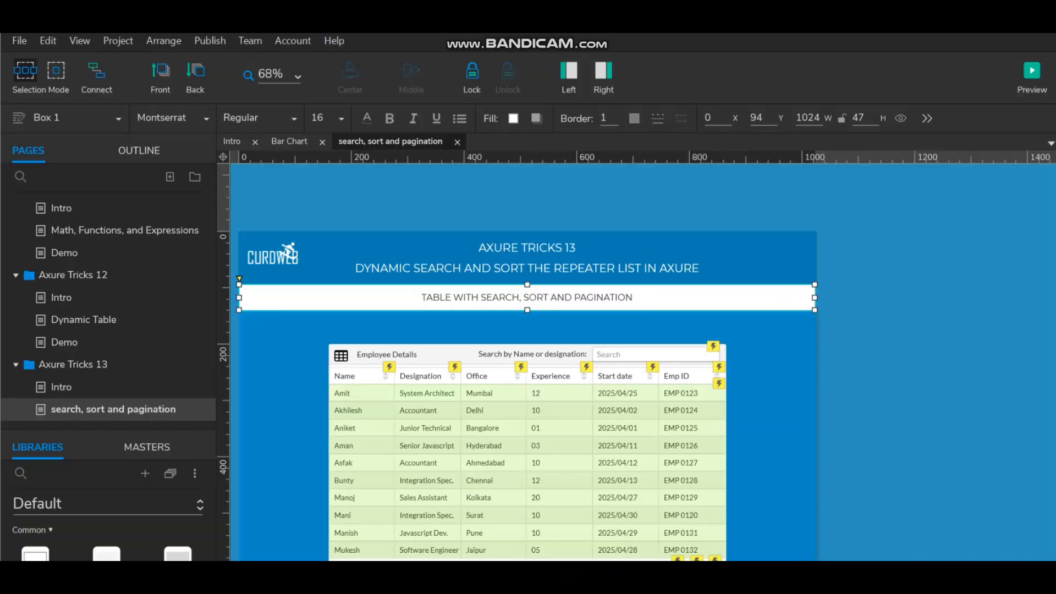
pyautogui.rightClick(113, 418)
pyautogui.moveTo(189, 384)
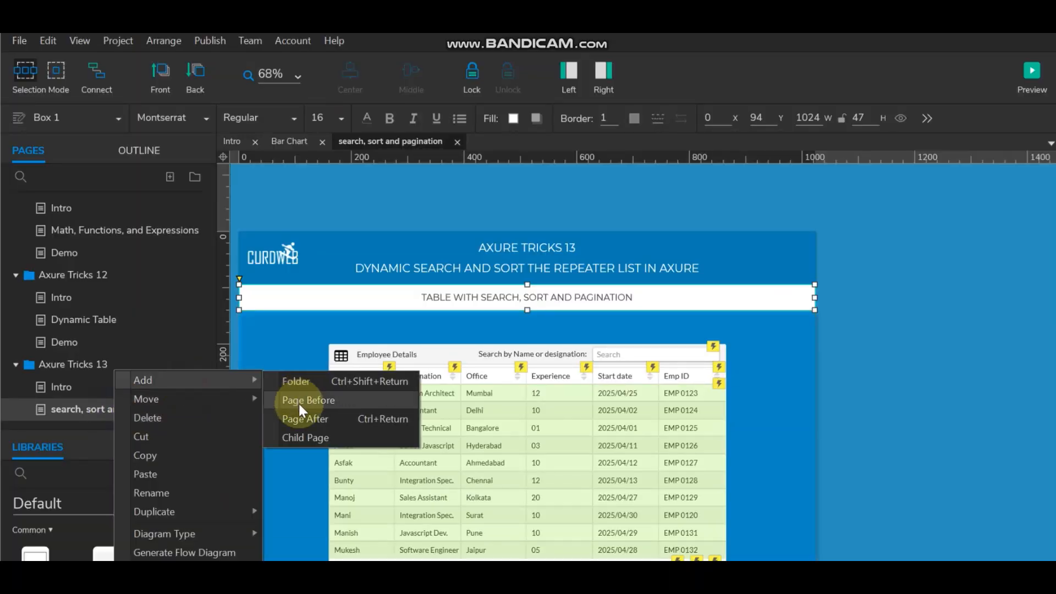
pyautogui.click(299, 412)
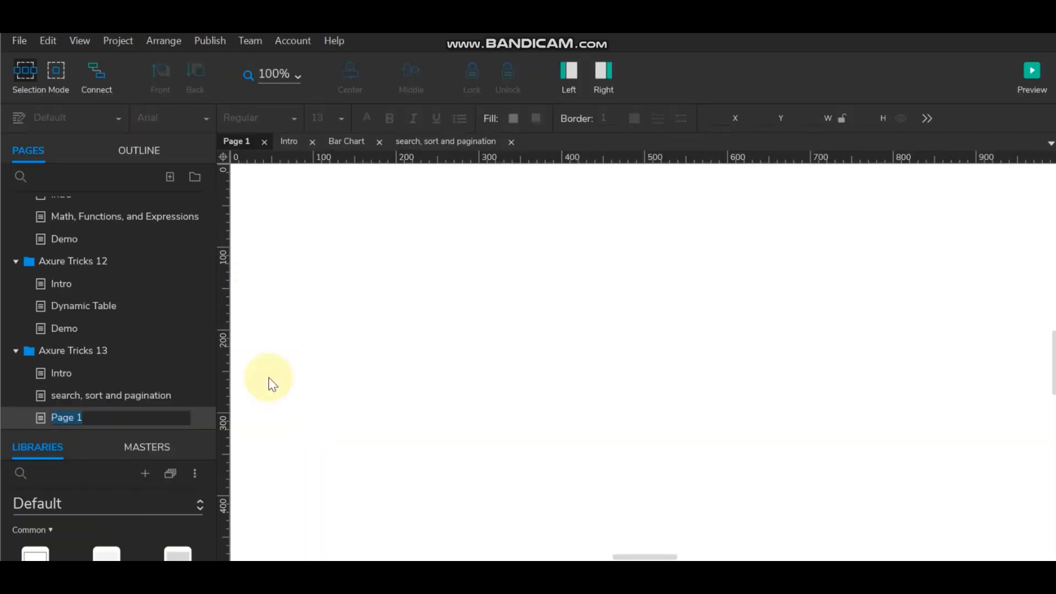
pyautogui.write('Demo')
pyautogui.press('Return')
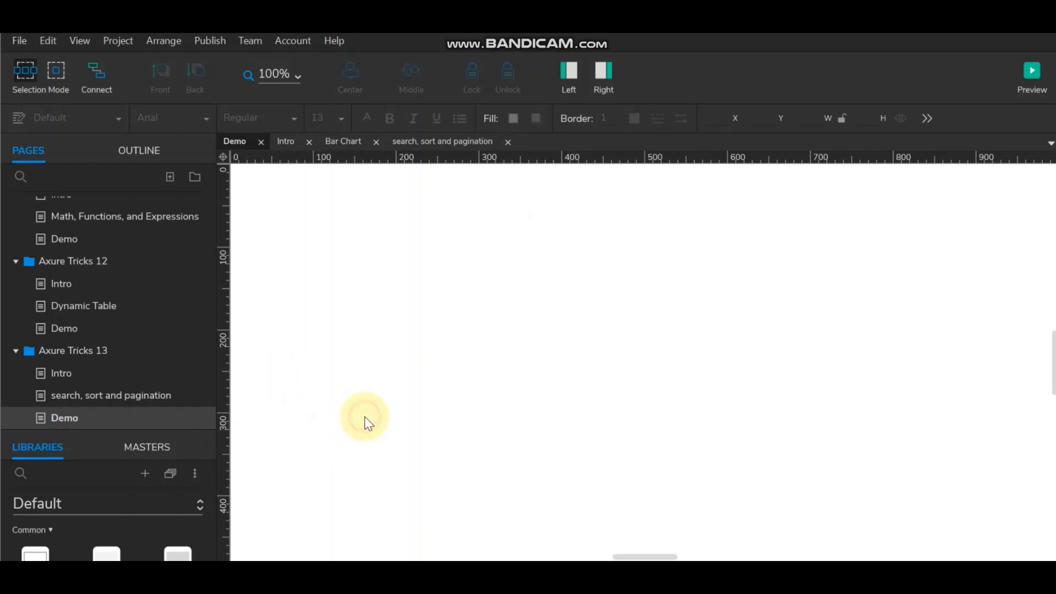
# Place a Box 1 widget on the Demo page at about X 104, Y 123 and resize it to 111 by 28.
pyautogui.moveTo(120, 427); pyautogui.dragTo(130, 241)
pyautogui.moveTo(24, 371); pyautogui.dragTo(316, 268)
pyautogui.moveTo(440, 405); pyautogui.dragTo(440, 288)
pyautogui.moveTo(566, 277); pyautogui.dragTo(409, 277)
# Label the box "Emp ID".
pyautogui.doubleClick(361, 278)
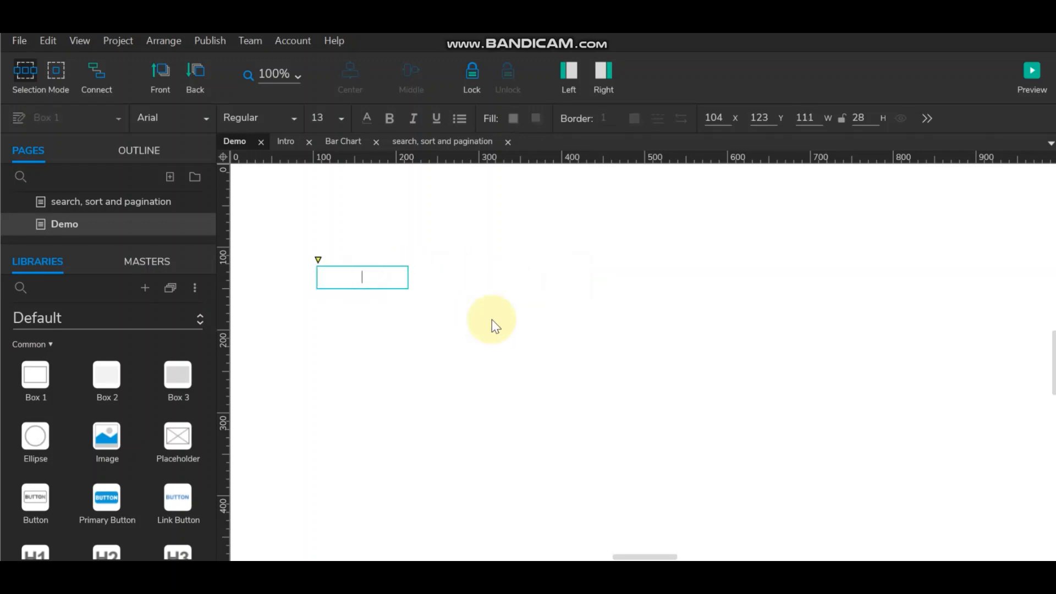
pyautogui.write('Emp Name')
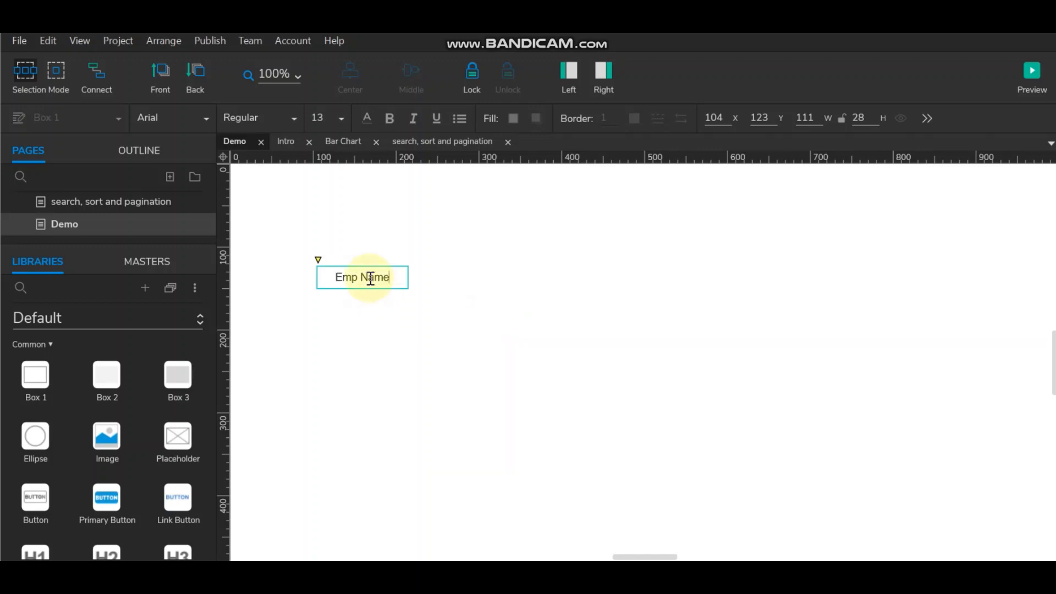
pyautogui.moveTo(369, 277); pyautogui.dragTo(392, 276)
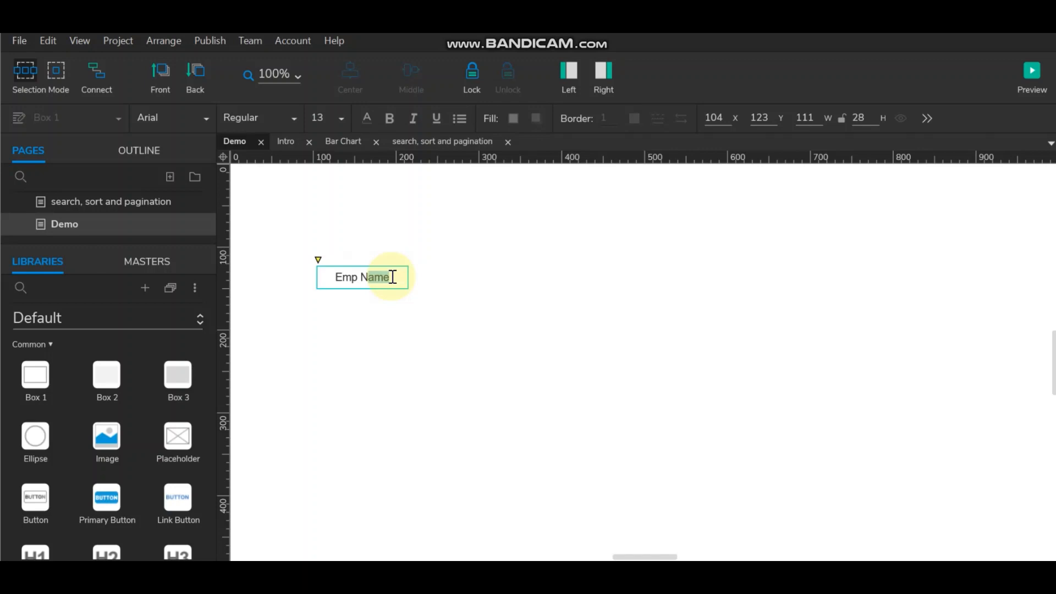
pyautogui.press('BackSpace')
pyautogui.press('BackSpace')
pyautogui.write('ID')
pyautogui.click(400, 322)
# Duplicate the Emp ID box flush against its right edge and relabel the copy "Emp Name".
pyautogui.moveTo(388, 280); pyautogui.dragTo(473, 275)
pyautogui.doubleClick(489, 279)
pyautogui.click(489, 281)
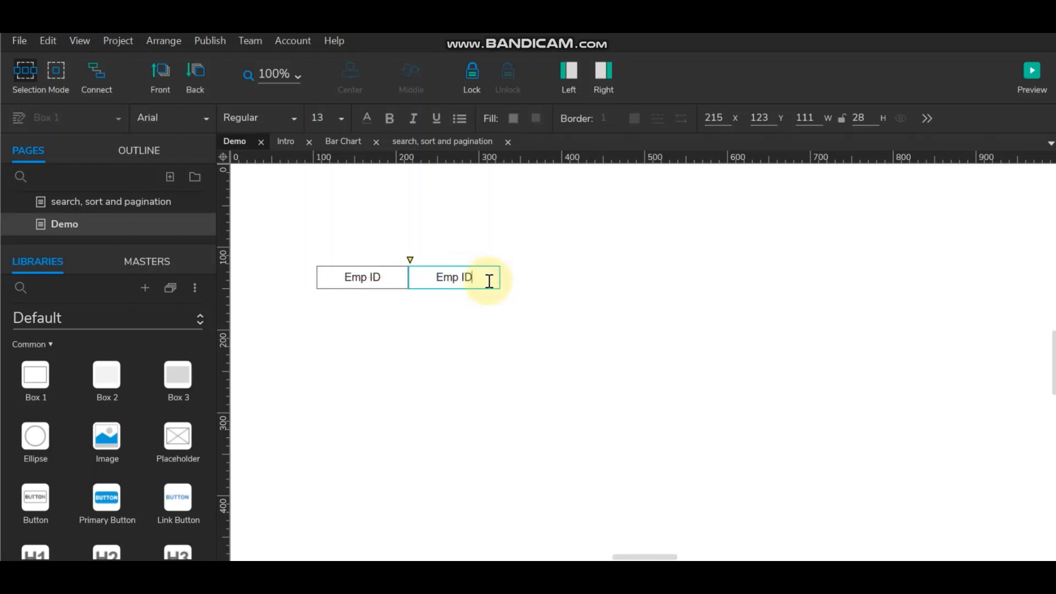
pyautogui.press('BackSpace')
pyautogui.press('BackSpace')
pyautogui.write('Name')
pyautogui.click(489, 314)
# Duplicate the Emp Name box flush against its right edge and relabel the copy "City".
pyautogui.moveTo(466, 280); pyautogui.dragTo(548, 271)
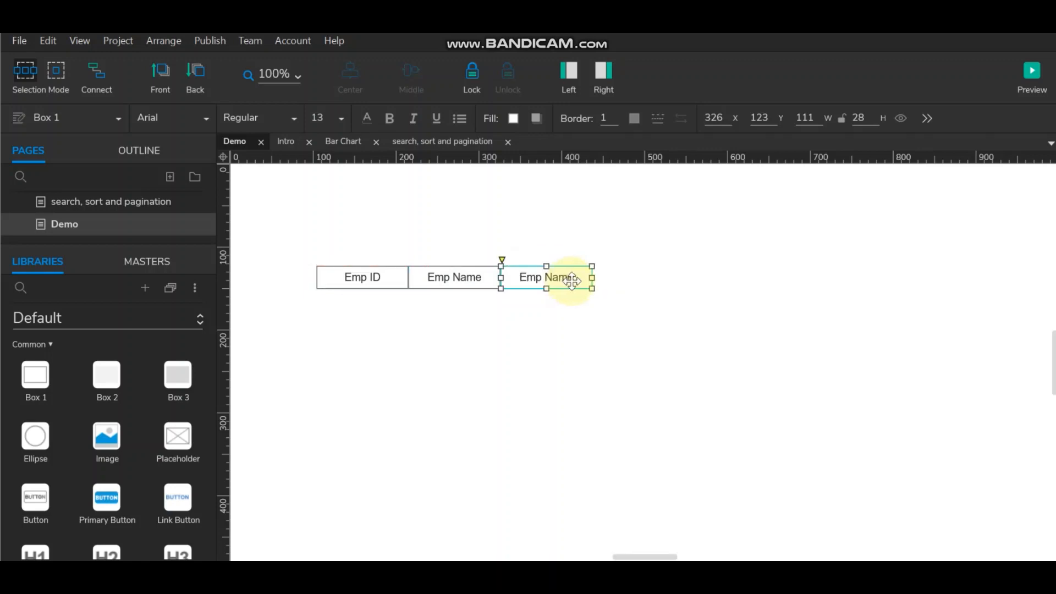
pyautogui.click(659, 288)
pyautogui.click(546, 277)
pyautogui.doubleClick(545, 278)
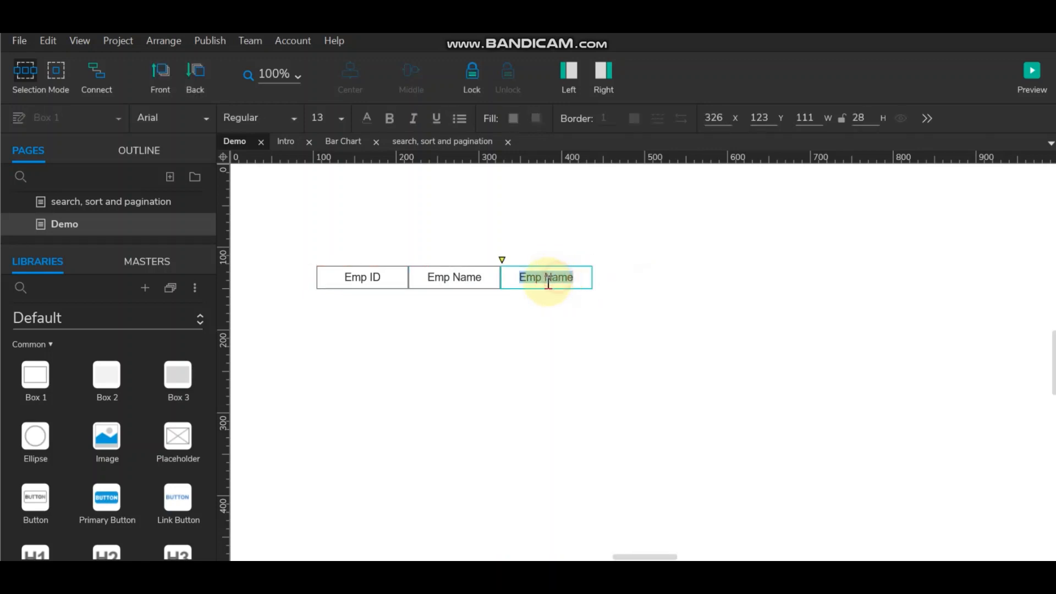
pyautogui.write('City')
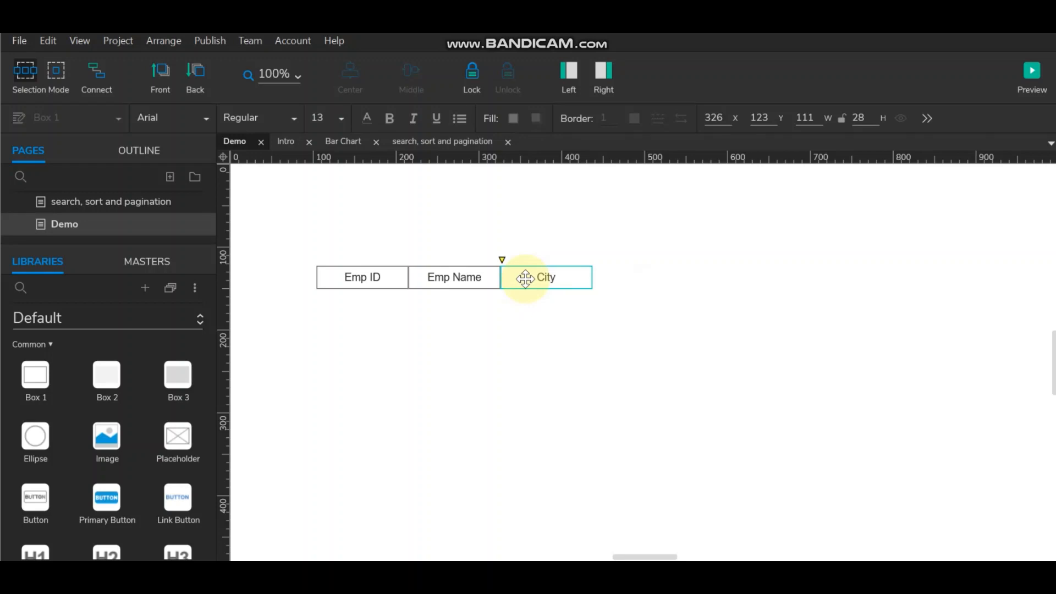
pyautogui.click(523, 313)
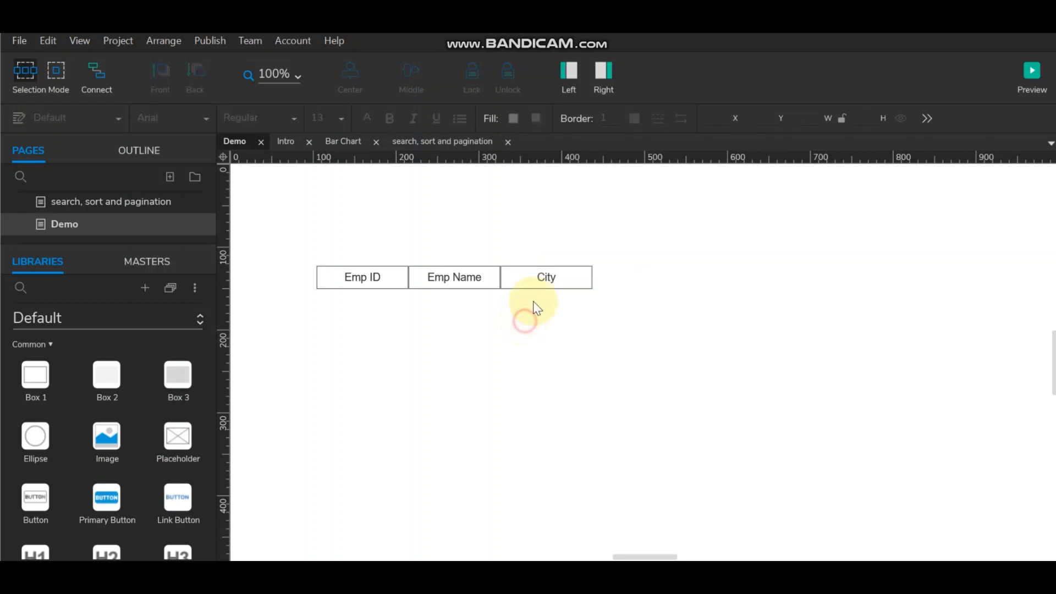
# Duplicate the City box flush against its right edge and relabel the copy "Joining Date".
pyautogui.click(540, 276)
pyautogui.moveTo(523, 276); pyautogui.dragTo(610, 284)
pyautogui.click(636, 319)
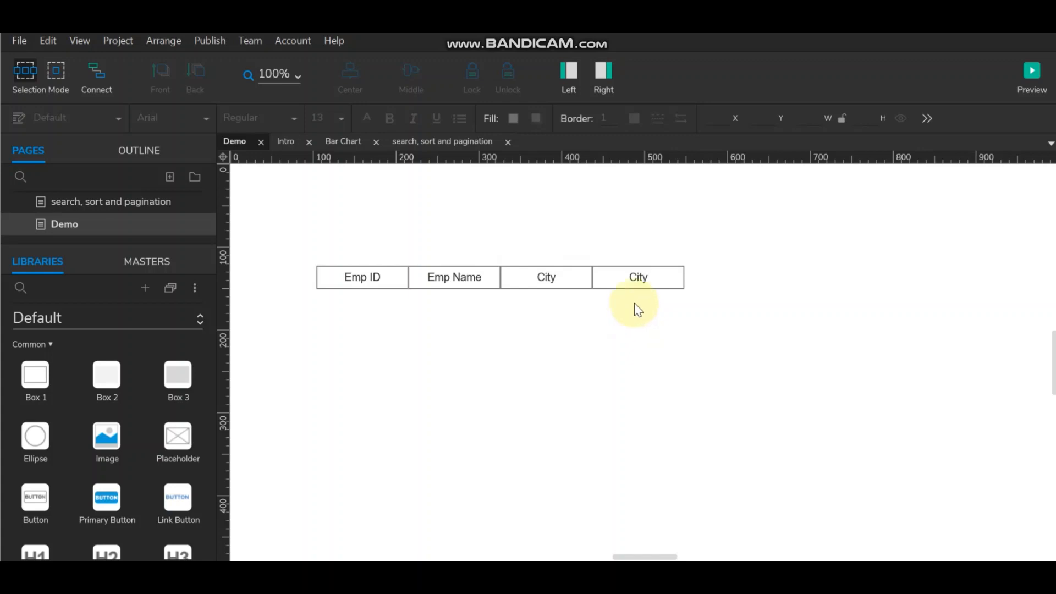
pyautogui.click(639, 278)
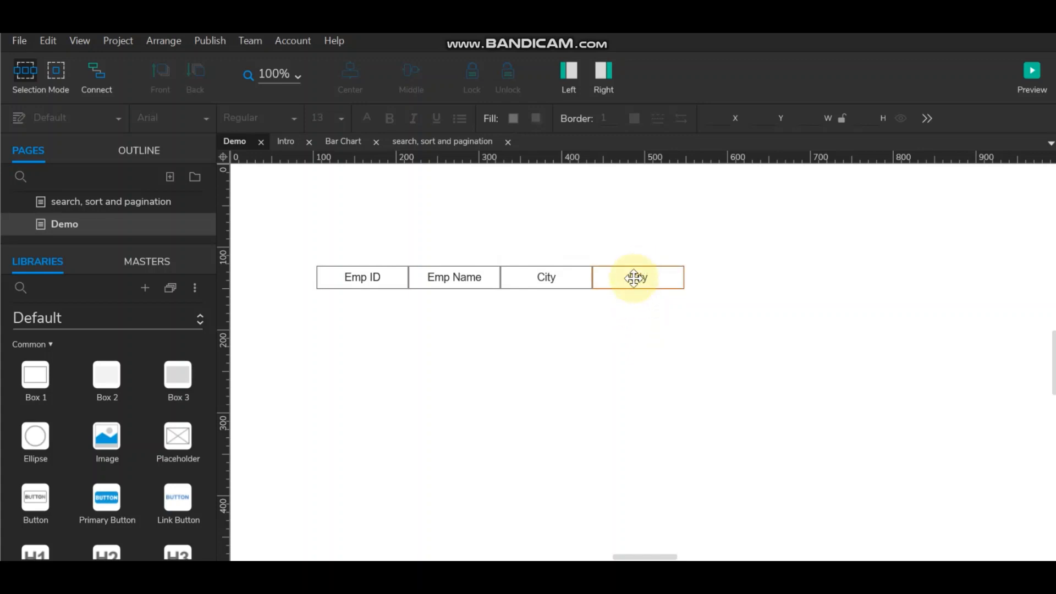
pyautogui.doubleClick(634, 278)
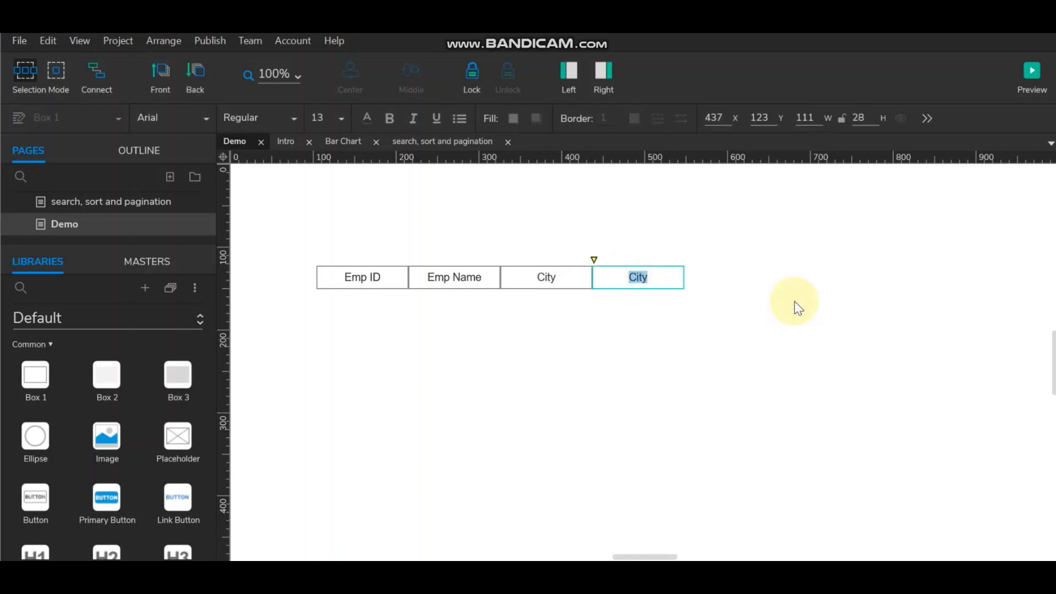
pyautogui.write('Joining Date')
pyautogui.click(795, 307)
# Duplicate the Joining Date box flush against its right edge and relabel the copy "Exp".
pyautogui.click(635, 278)
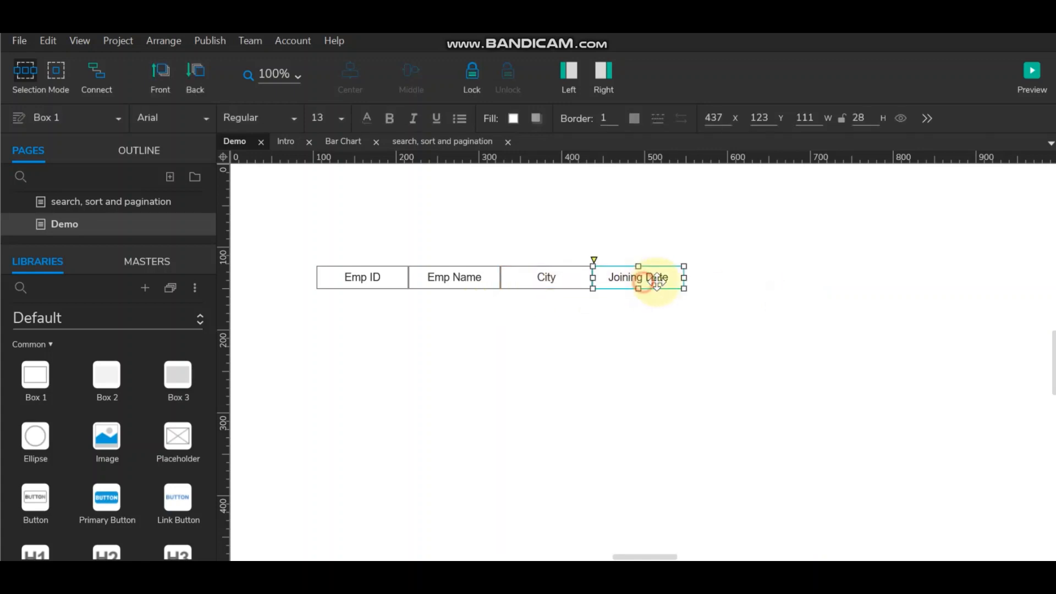
pyautogui.moveTo(636, 281); pyautogui.dragTo(734, 278)
pyautogui.doubleClick(734, 278)
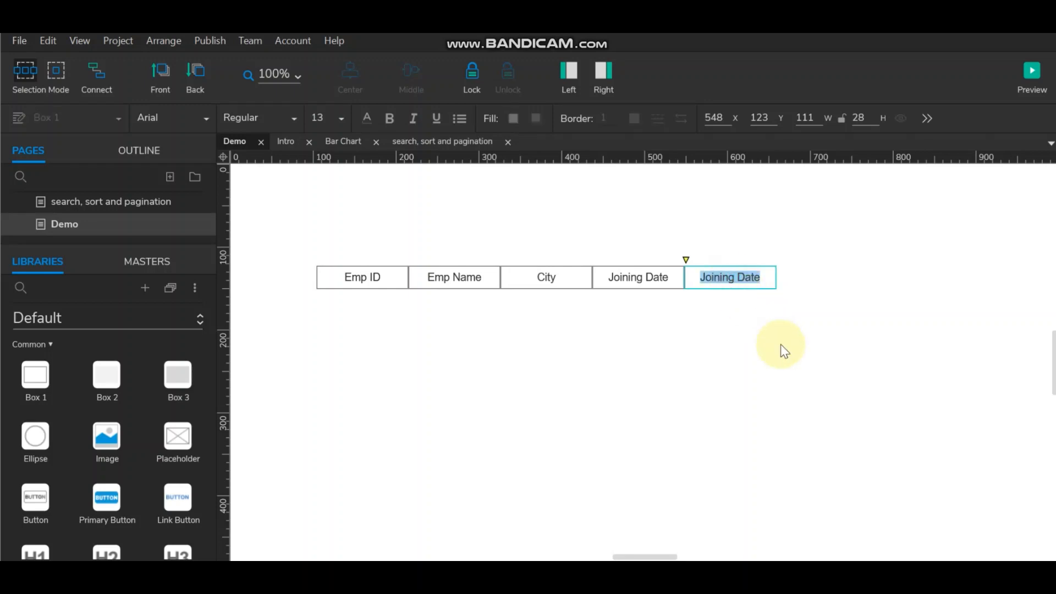
pyautogui.write('Exp')
pyautogui.click(782, 346)
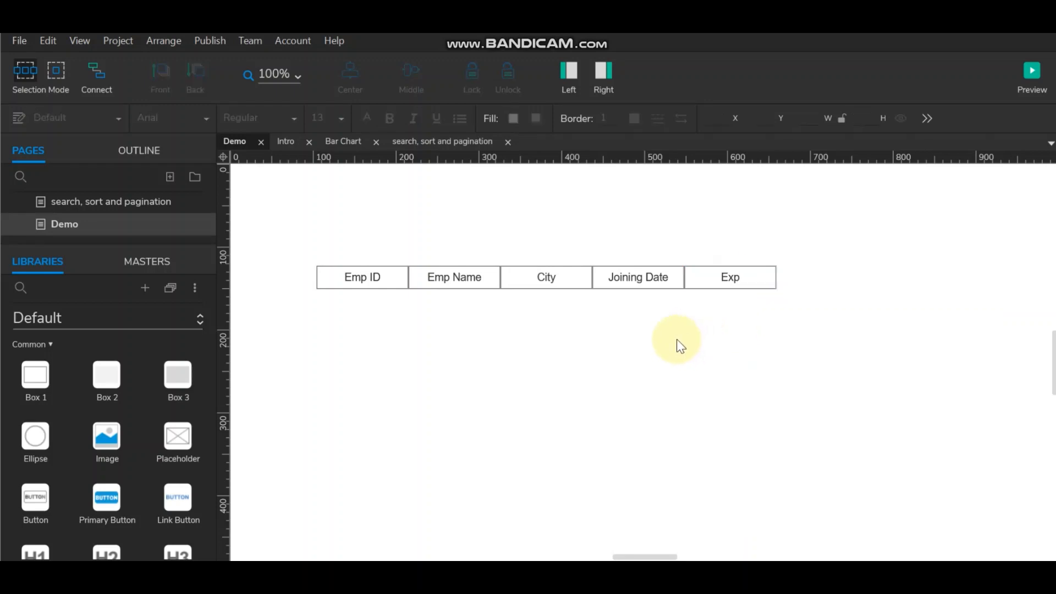
# Copy the five header boxes and place a Repeater directly beneath the header row at X 104, Y 151.
pyautogui.moveTo(311, 249); pyautogui.dragTo(804, 343)
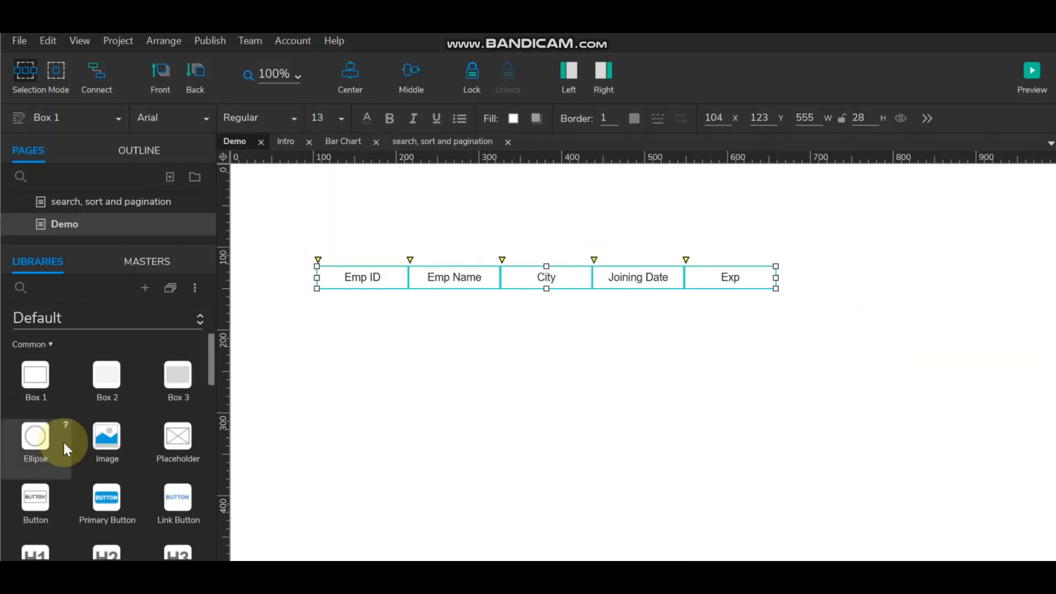
pyautogui.scroll(-3, 64, 442)
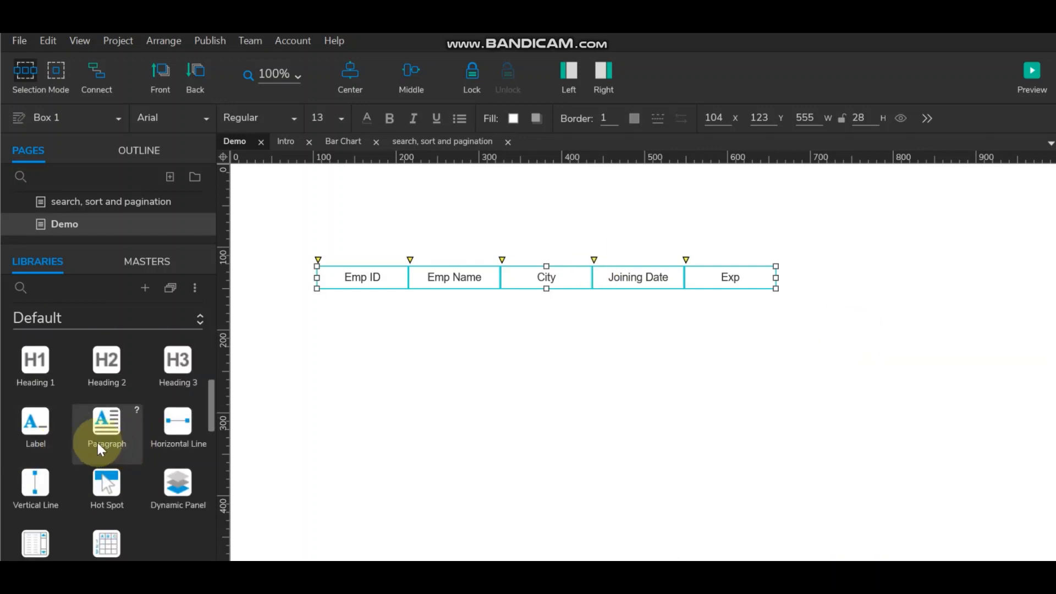
pyautogui.scroll(-2, 97, 442)
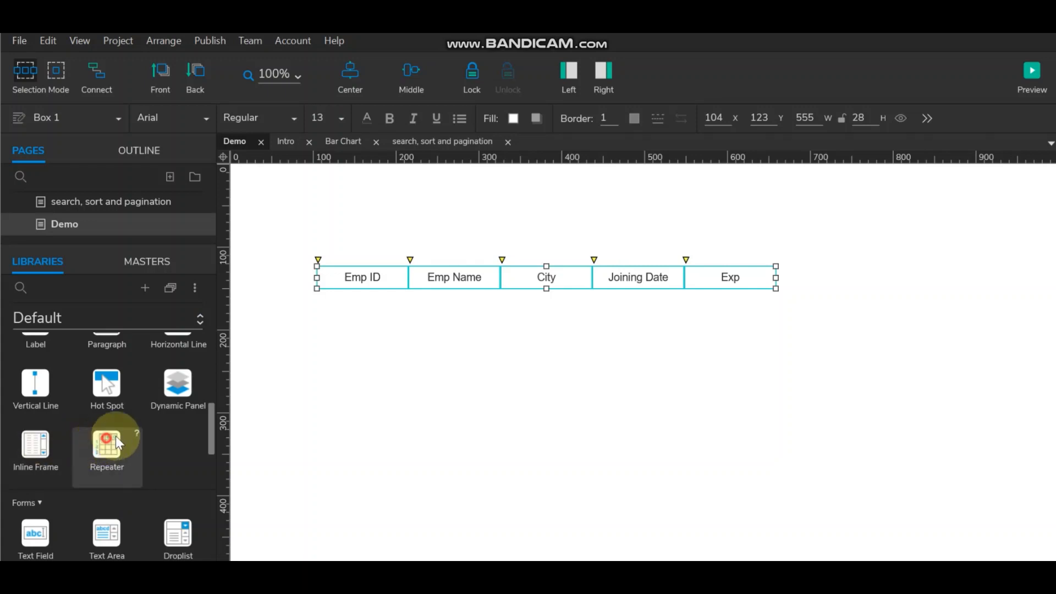
pyautogui.moveTo(116, 435); pyautogui.dragTo(320, 301)
pyautogui.moveTo(320, 301); pyautogui.dragTo(320, 301)
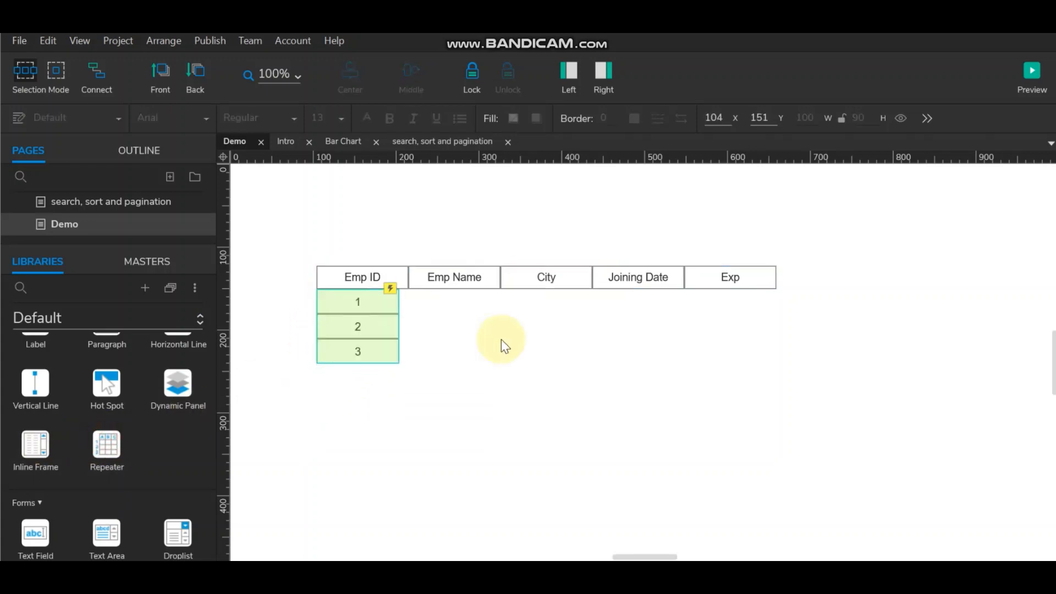
# Inside the repeater, replace the default rectangle with the copied five boxes and set their Y position to 0.
pyautogui.doubleClick(368, 302)
pyautogui.click(361, 301)
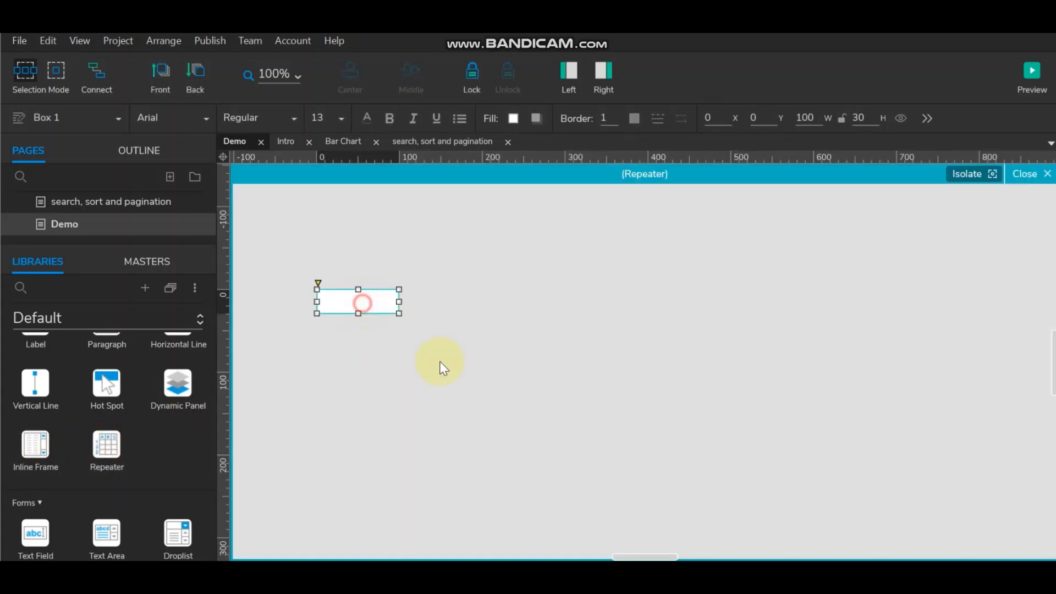
pyautogui.press('Delete')
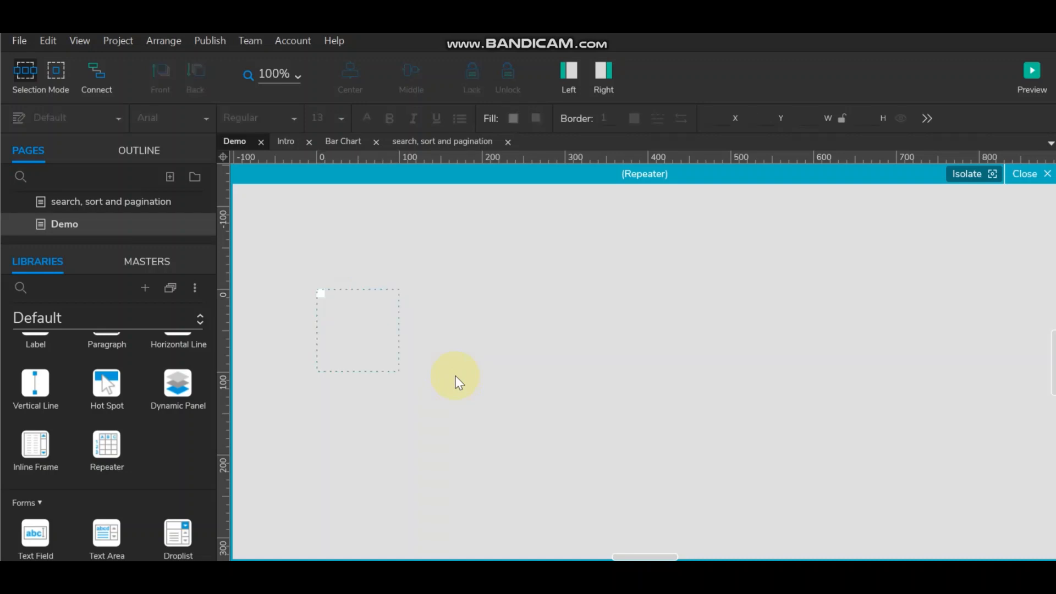
pyautogui.hotkey('ctrl', 'v')
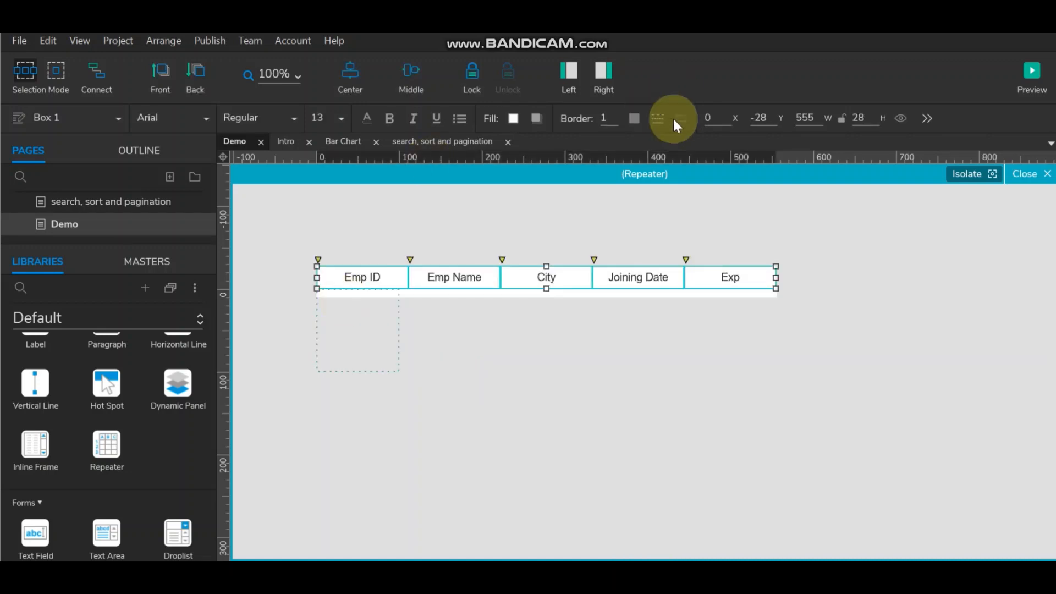
pyautogui.click(756, 118)
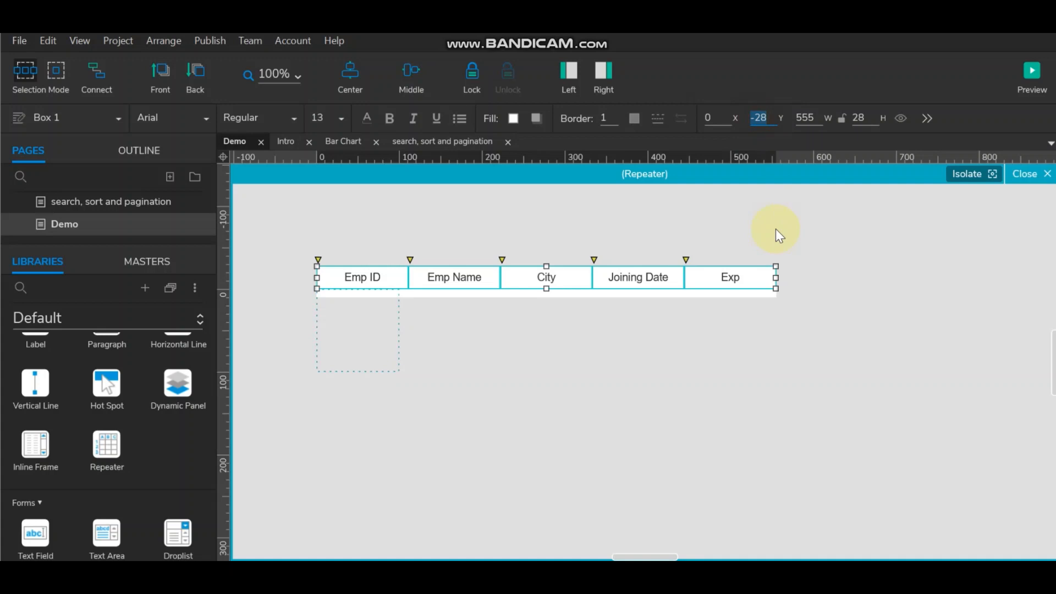
pyautogui.write('0')
pyautogui.press('Return')
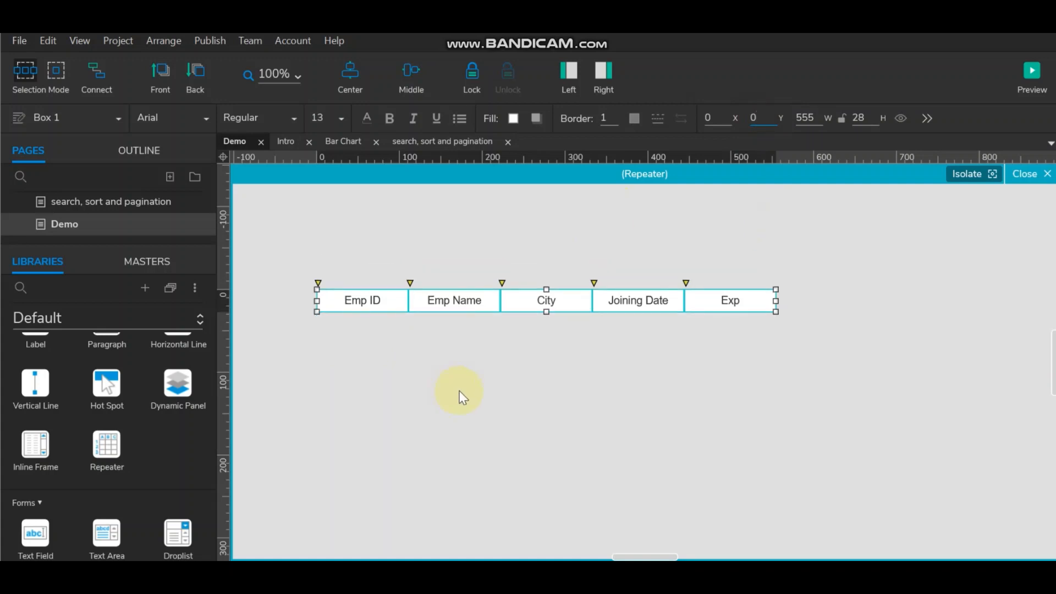
pyautogui.click(491, 393)
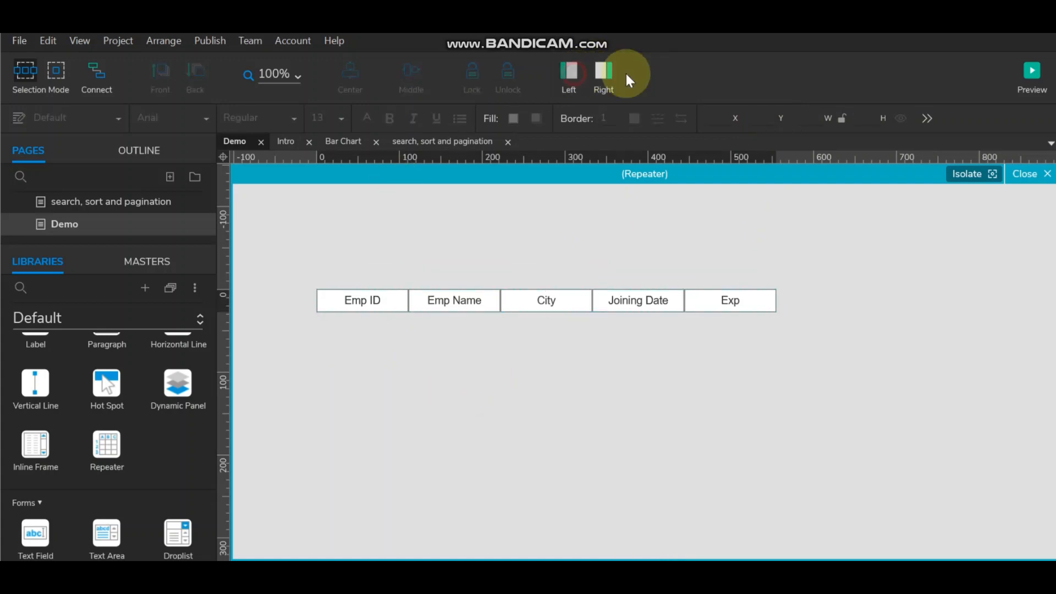
# Show the widget properties and name the repeater's first cell "Emp ID".
pyautogui.click(608, 69)
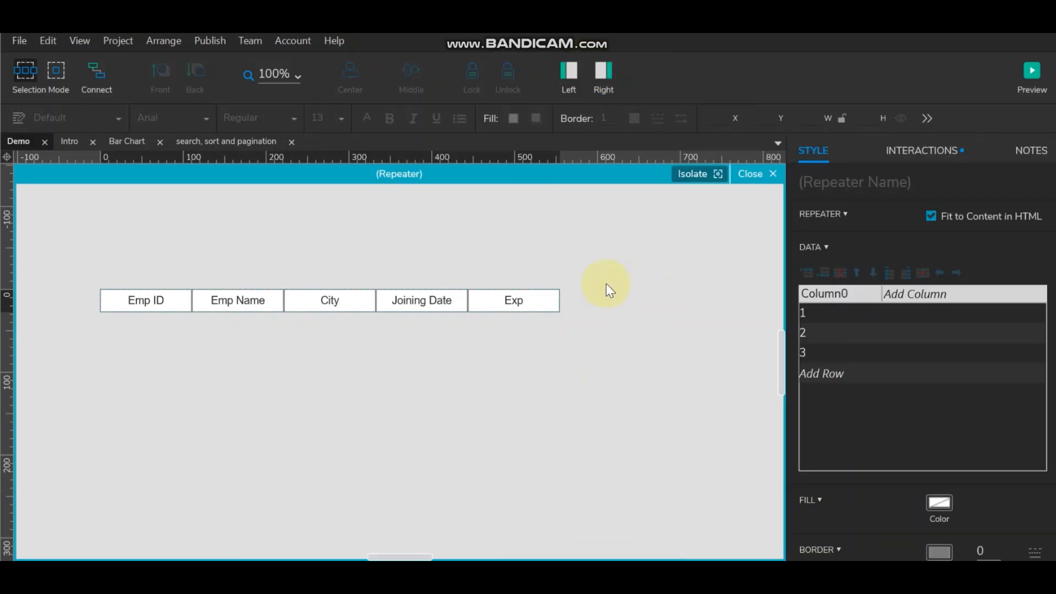
pyautogui.click(130, 300)
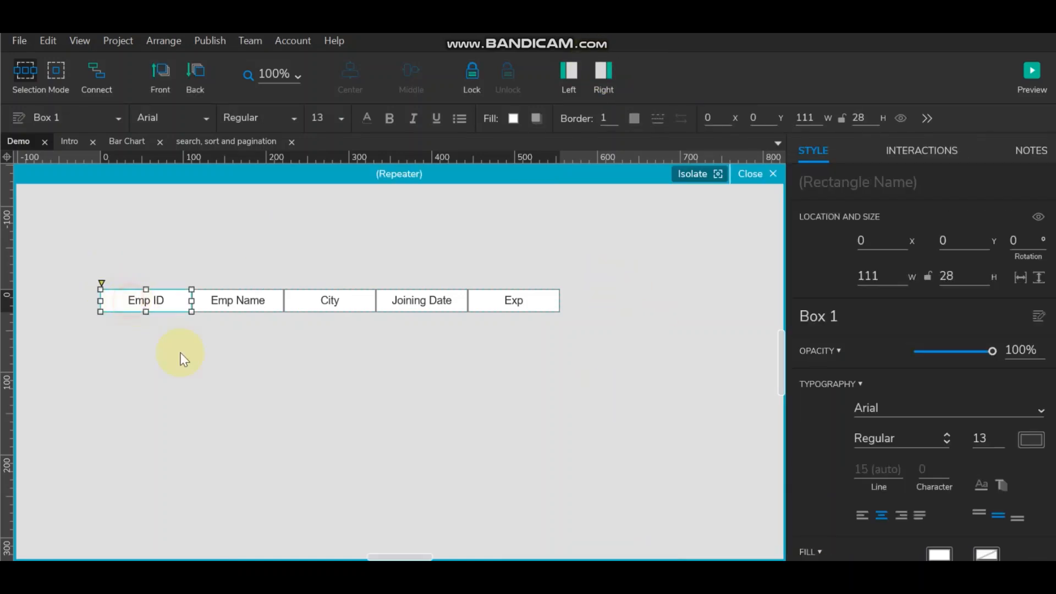
pyautogui.doubleClick(146, 296)
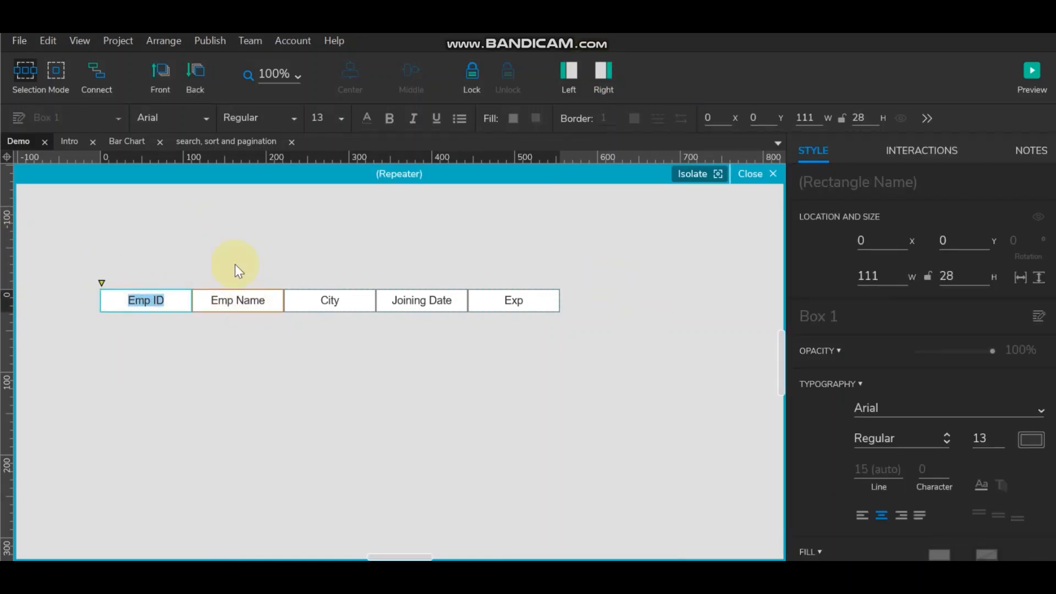
pyautogui.write('Emp ID')
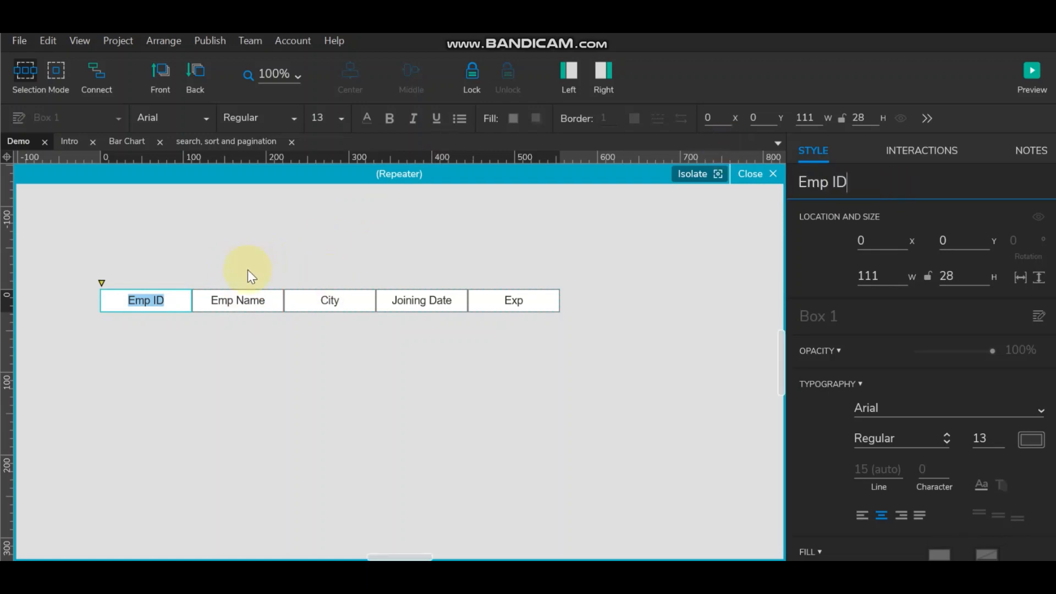
# Name the repeater's second cell "Emp Name", copying the name from its label text.
pyautogui.doubleClick(229, 301)
pyautogui.hotkey('ctrl', 'c')
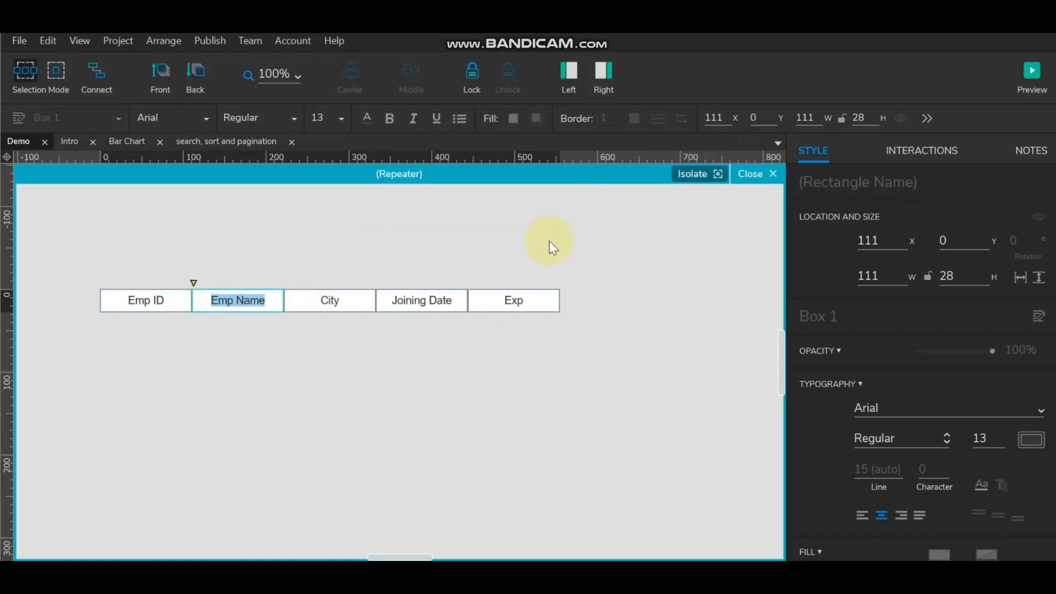
pyautogui.click(324, 362)
pyautogui.click(259, 300)
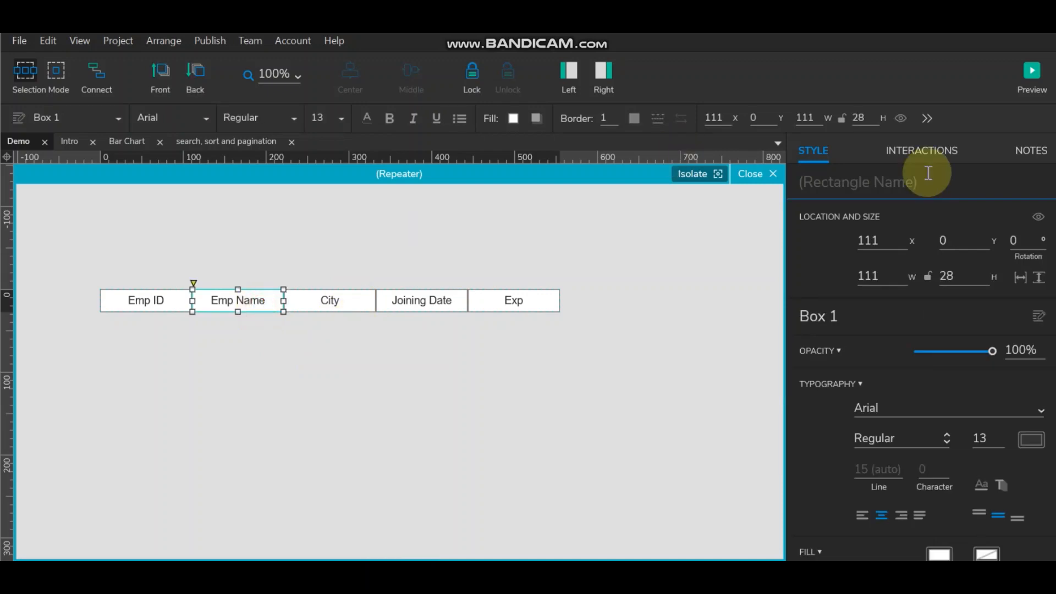
pyautogui.click(910, 179)
pyautogui.hotkey('ctrl', 'v')
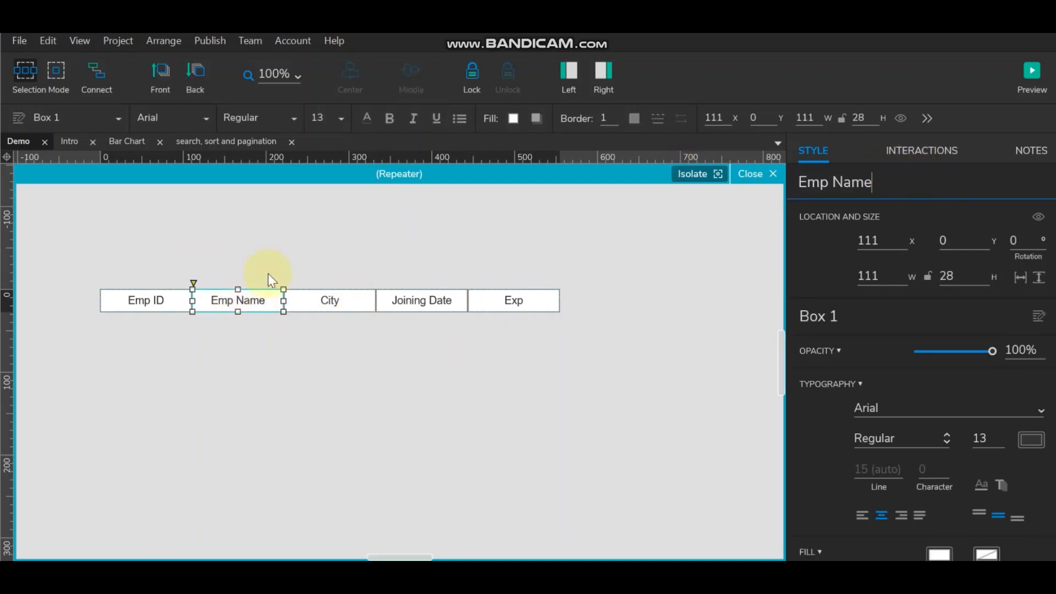
# Name the repeater's third cell "City", copying the name from its label text.
pyautogui.doubleClick(333, 300)
pyautogui.hotkey('ctrl', 'c')
pyautogui.click(354, 346)
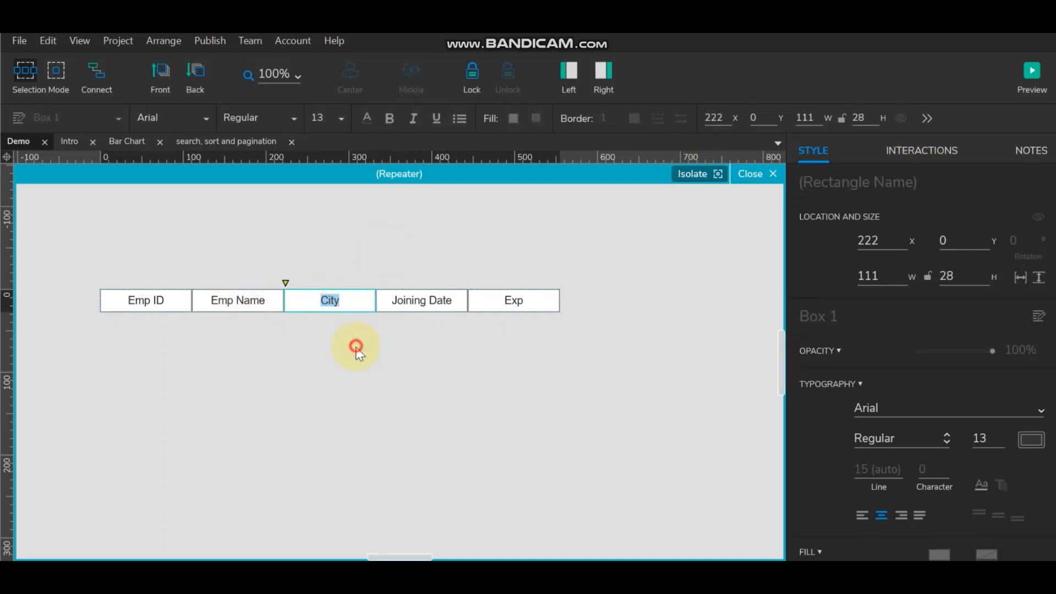
pyautogui.click(346, 302)
pyautogui.click(874, 182)
pyautogui.hotkey('ctrl', 'v')
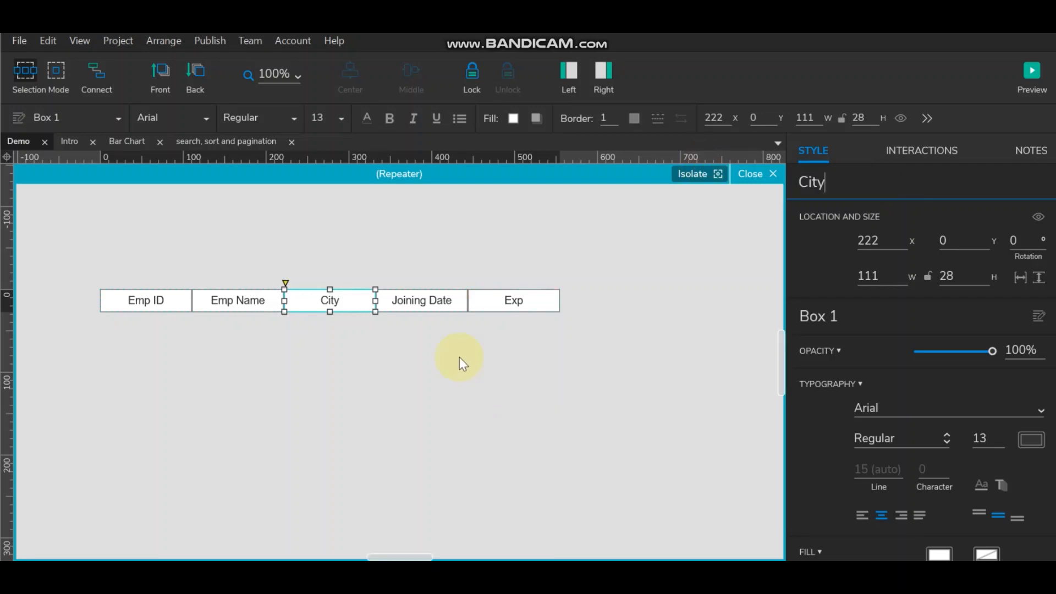
# Name the repeater's fourth cell "Joining Date" to match its label text.
pyautogui.click(448, 348)
pyautogui.doubleClick(417, 300)
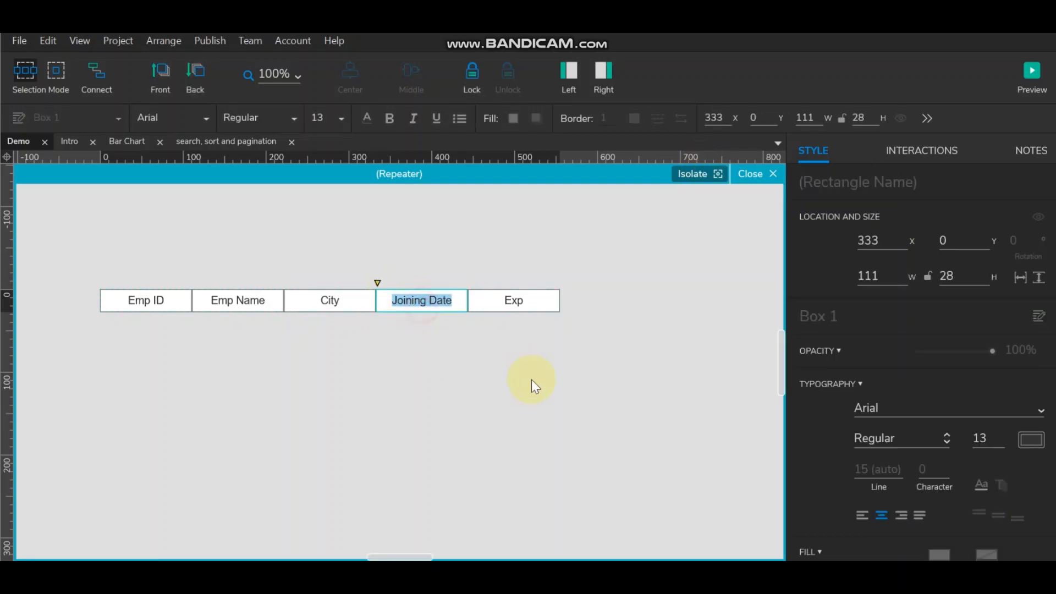
pyautogui.click(489, 378)
pyautogui.click(463, 307)
pyautogui.click(937, 184)
pyautogui.write('Joining Date')
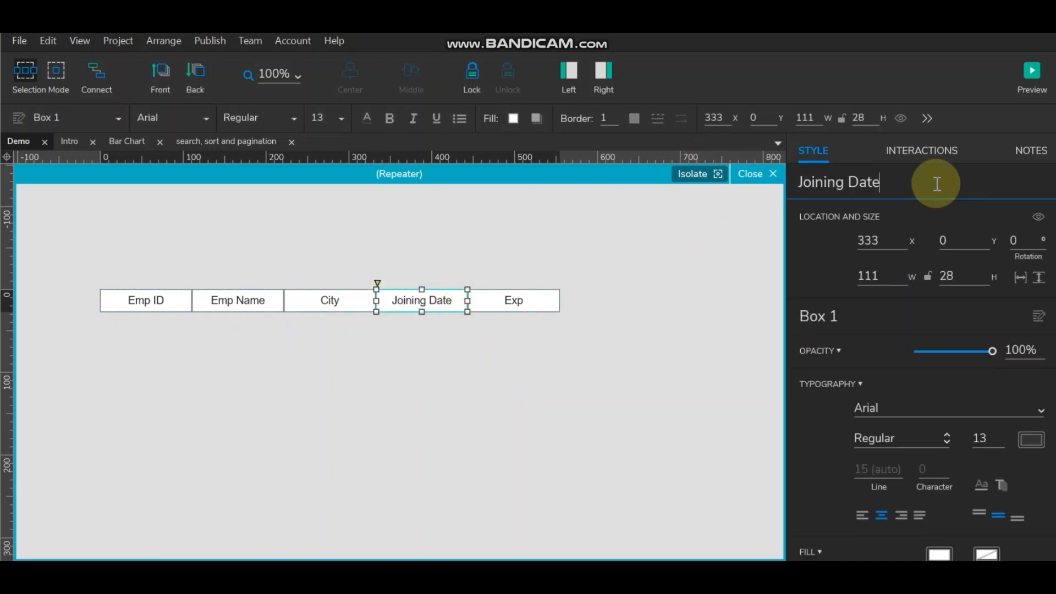
# Name the repeater's fifth cell "Exp" to match its label text.
pyautogui.doubleClick(528, 303)
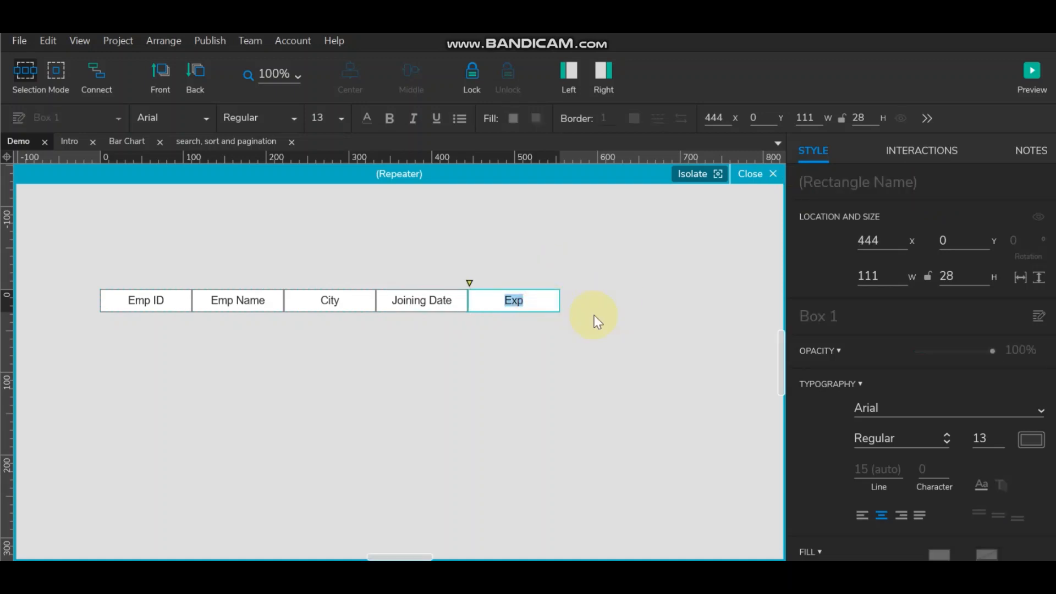
pyautogui.click(561, 350)
pyautogui.click(530, 303)
pyautogui.click(851, 183)
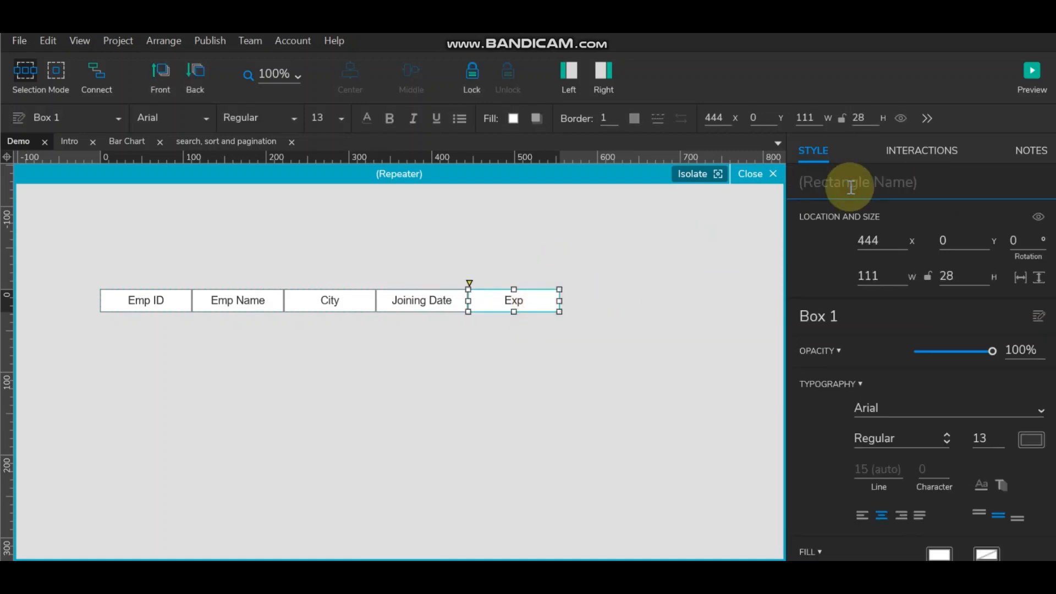
pyautogui.write('Exp')
pyautogui.click(698, 327)
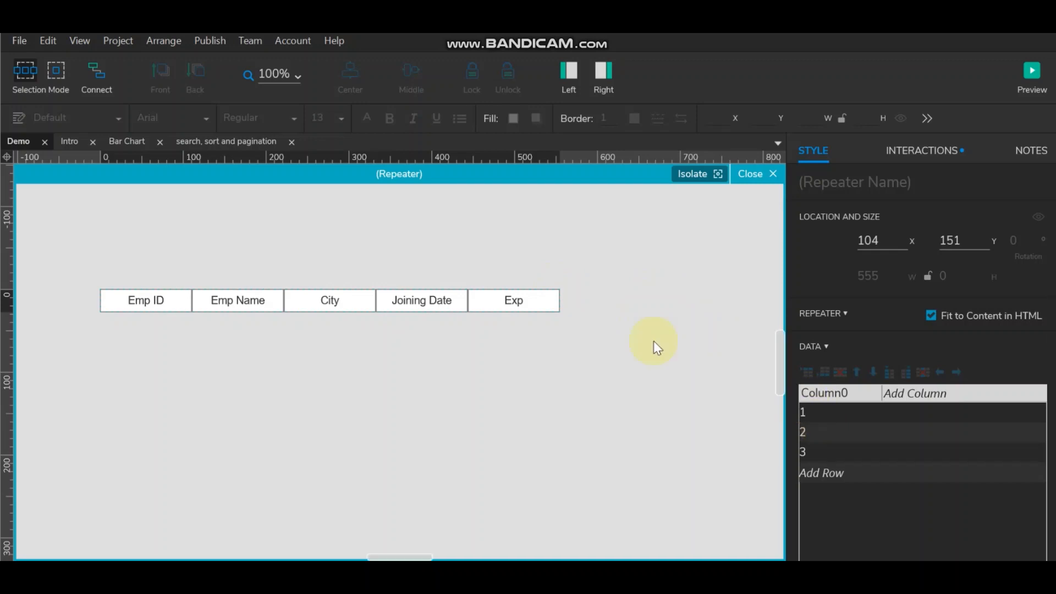
# Rename the first column of the repeater's dataset EmpID and add the columns EmpName and City.
pyautogui.moveTo(786, 306); pyautogui.dragTo(689, 303)
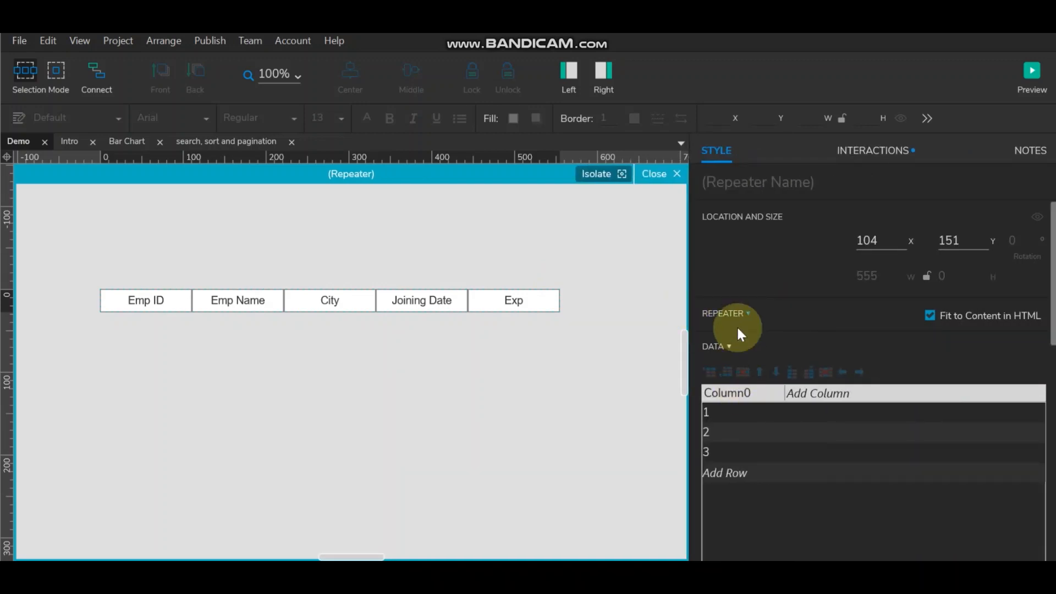
pyautogui.doubleClick(735, 396)
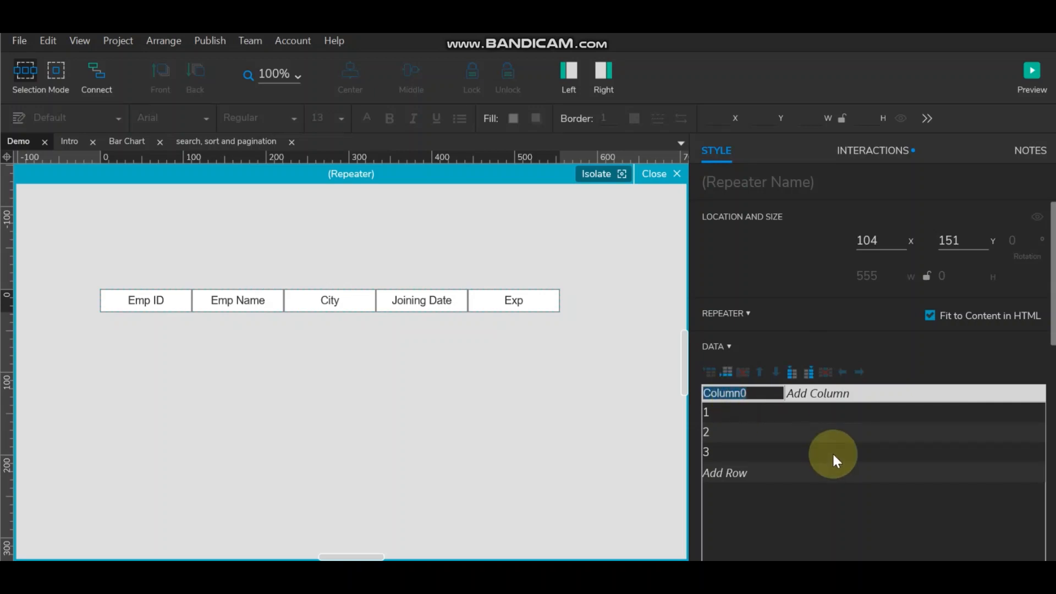
pyautogui.write('EmpID')
pyautogui.click(829, 395)
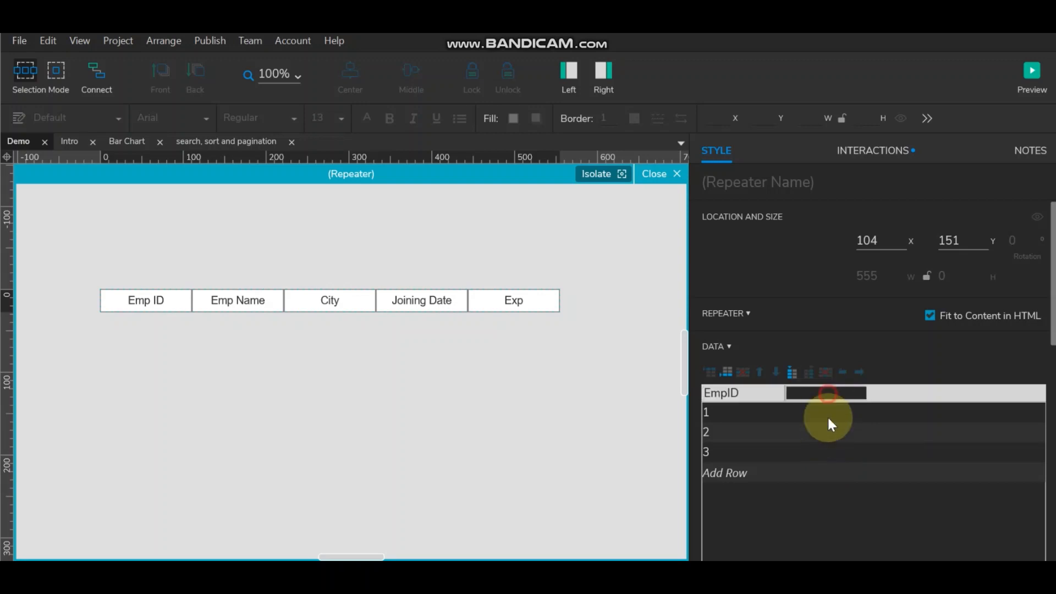
pyautogui.write('EmpName')
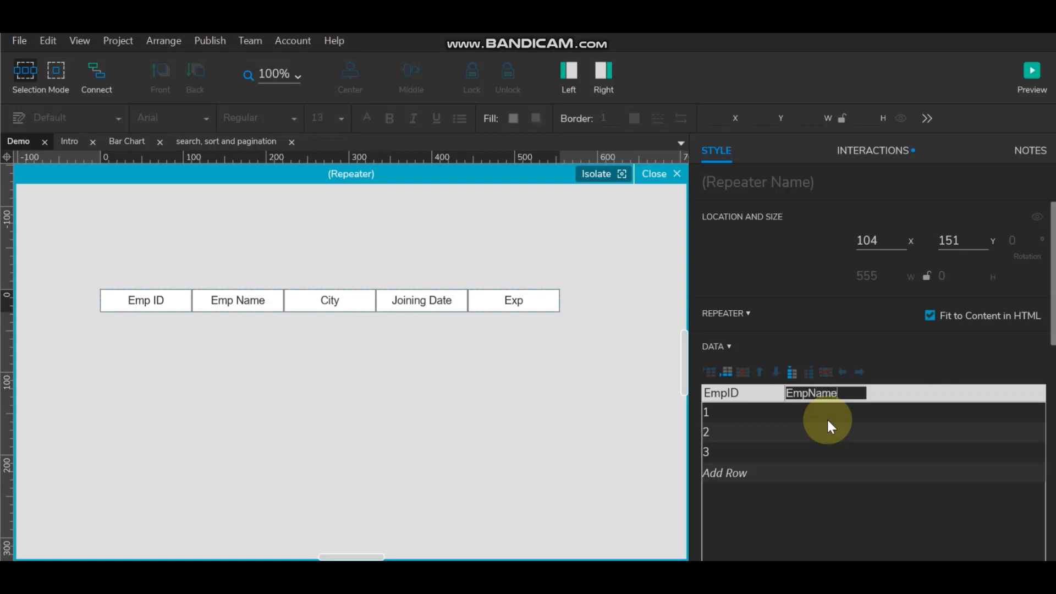
pyautogui.click(886, 395)
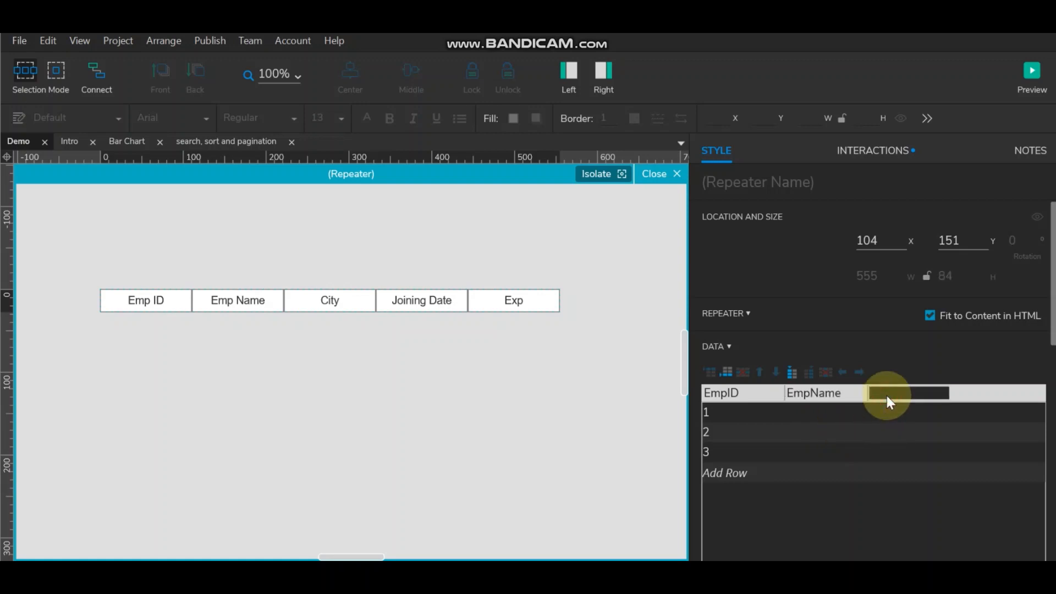
pyautogui.write('City')
pyautogui.press('Return')
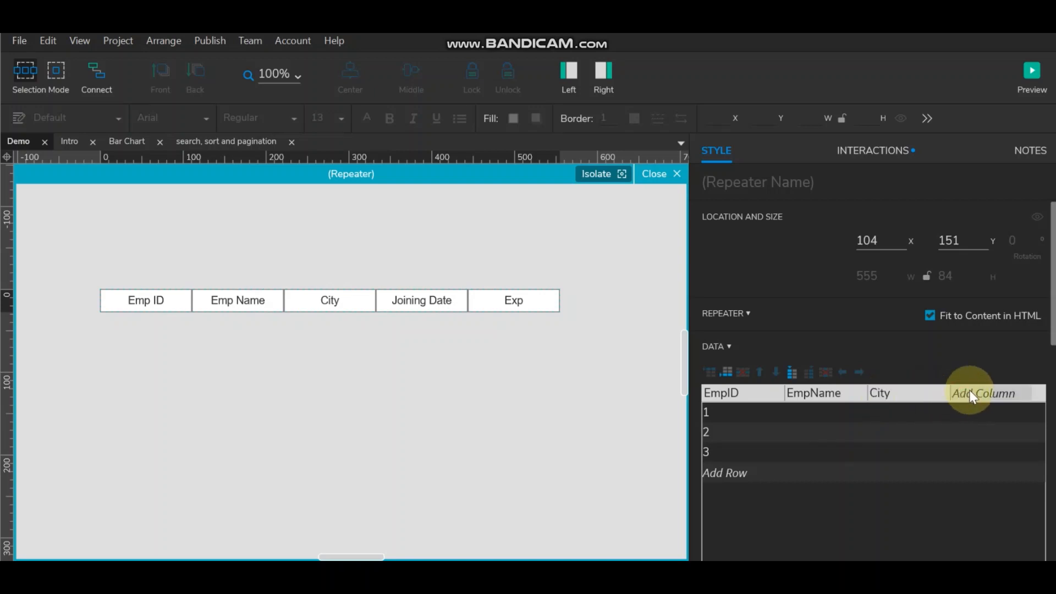
# Narrow the dataset's City column and add the columns Date and Exp after it.
pyautogui.moveTo(950, 394); pyautogui.dragTo(916, 396)
pyautogui.click(917, 395)
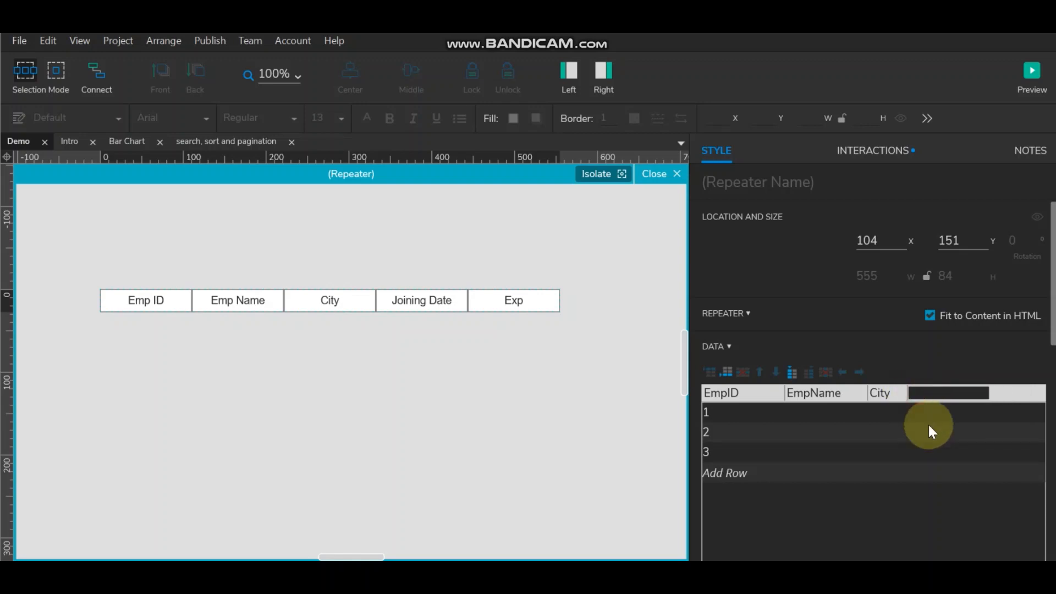
pyautogui.write('Date')
pyautogui.click(995, 391)
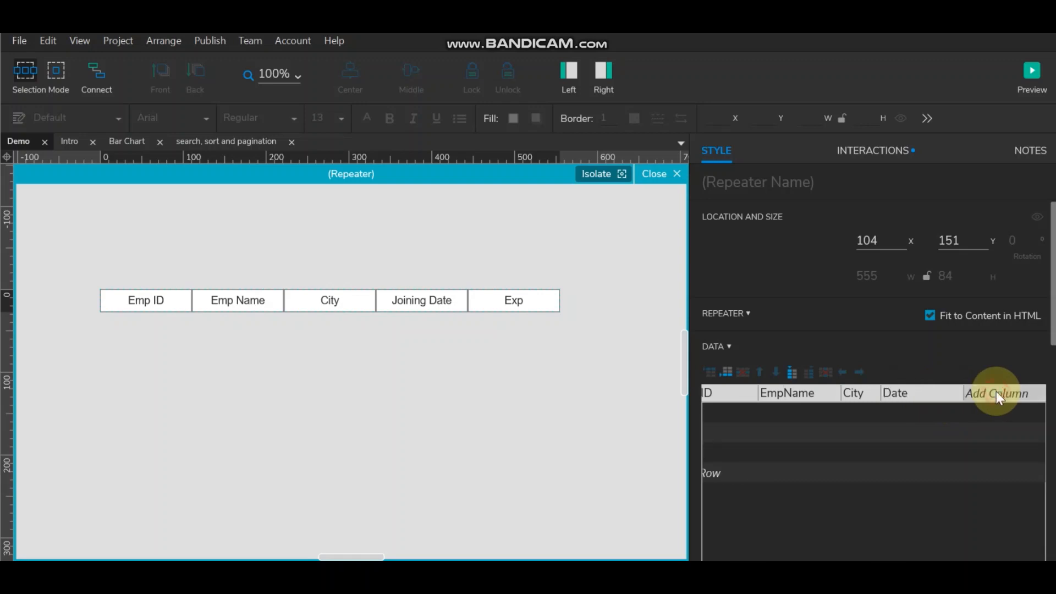
pyautogui.click(973, 395)
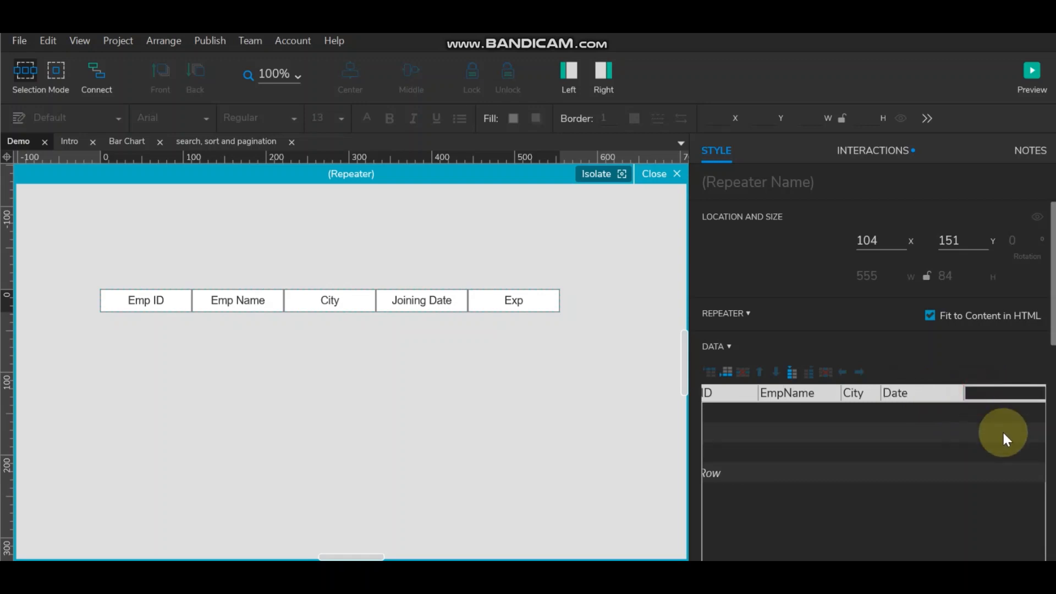
pyautogui.write('Exp')
pyautogui.click(1001, 430)
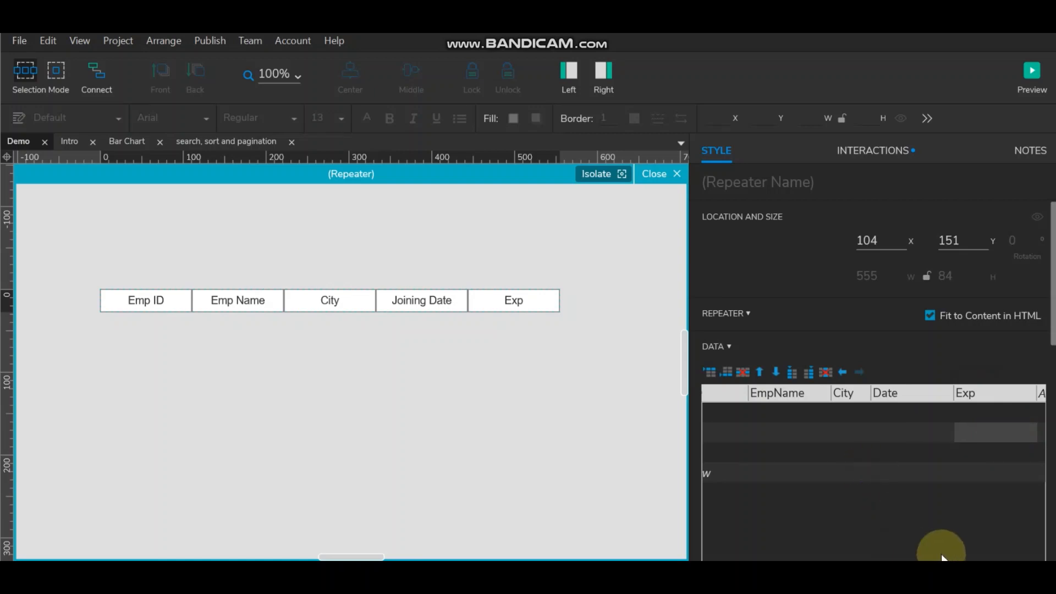
pyautogui.scroll(-1, 1037, 330)
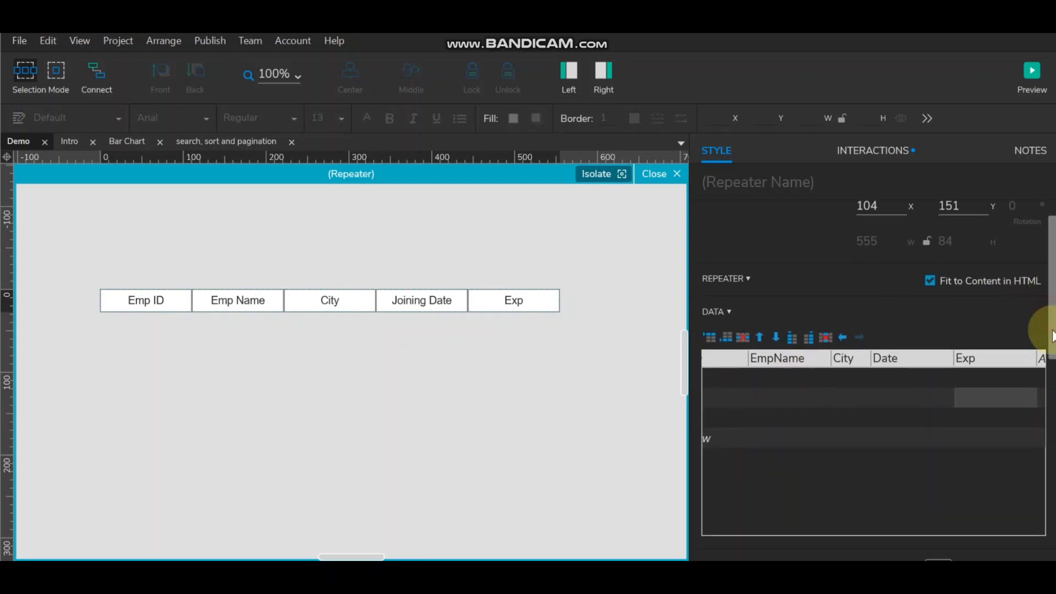
pyautogui.moveTo(956, 508)
pyautogui.moveTo(955, 512); pyautogui.dragTo(843, 510)
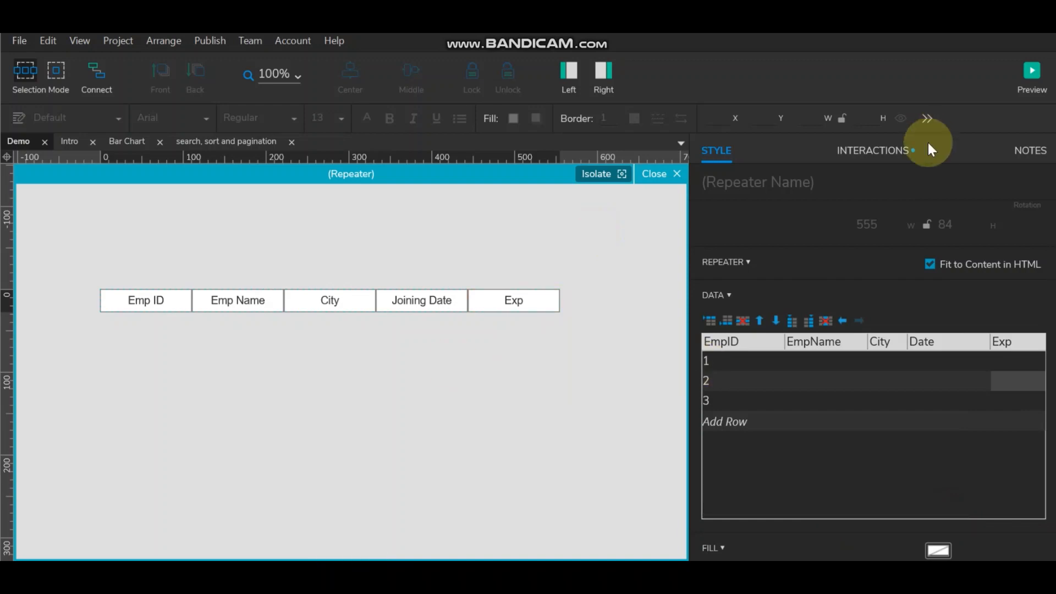
# Turn off Isolate Radio Groups and Isolate Selection Groups in the repeater's properties.
pyautogui.click(858, 160)
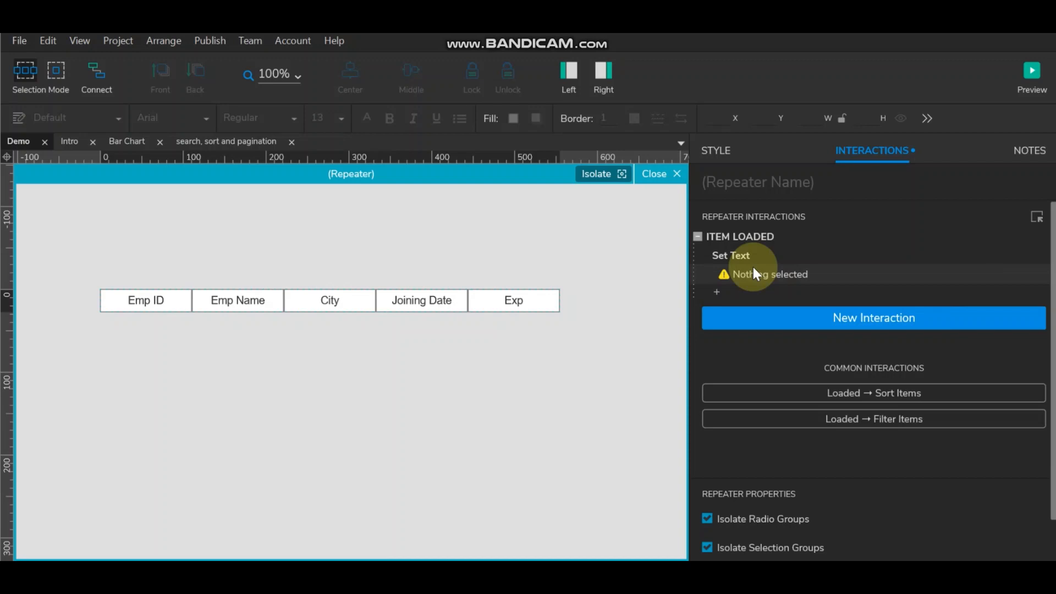
pyautogui.click(707, 519)
pyautogui.click(709, 546)
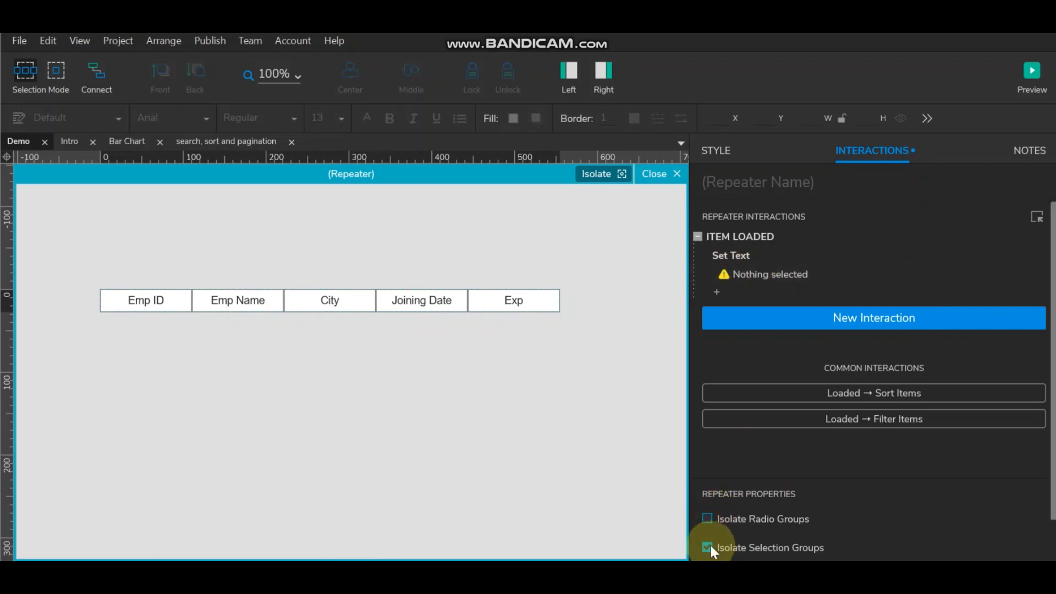
# Target the Emp ID cell inside the repeater with the Item Loaded event's empty Set Text action.
pyautogui.click(767, 273)
pyautogui.click(742, 318)
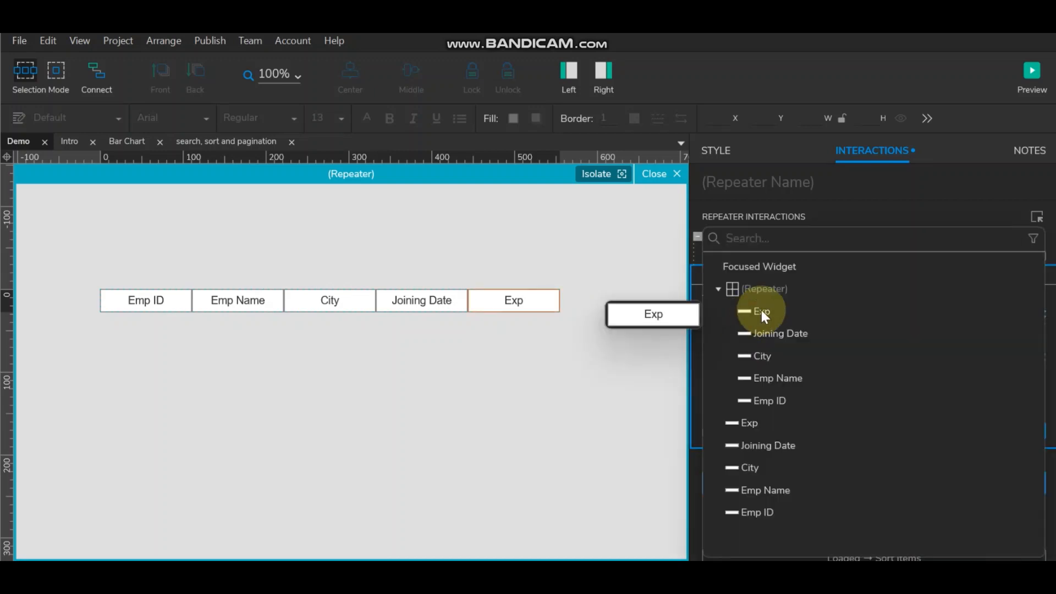
pyautogui.click(718, 288)
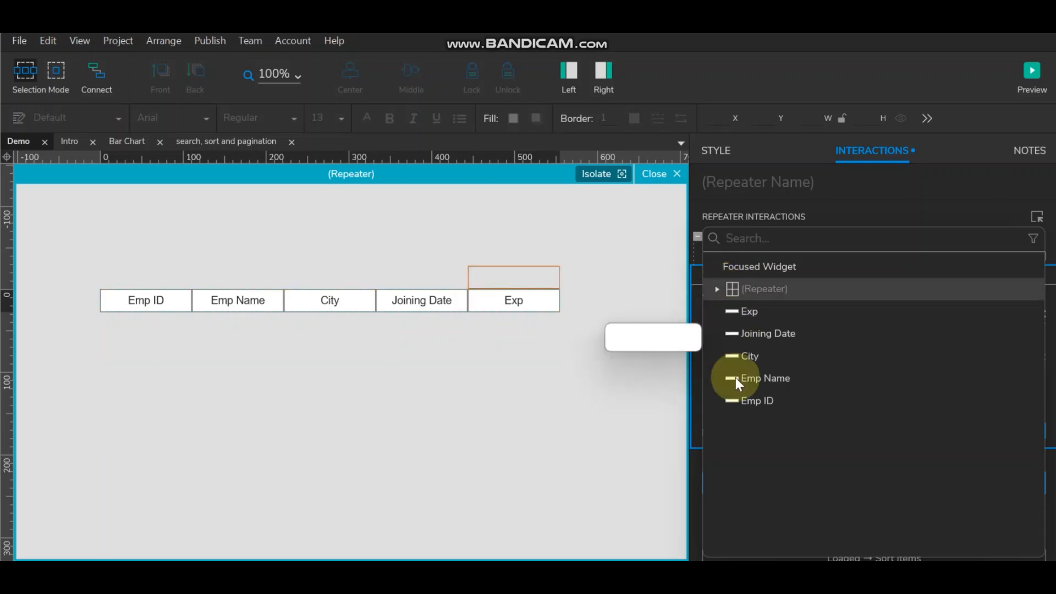
pyautogui.click(717, 288)
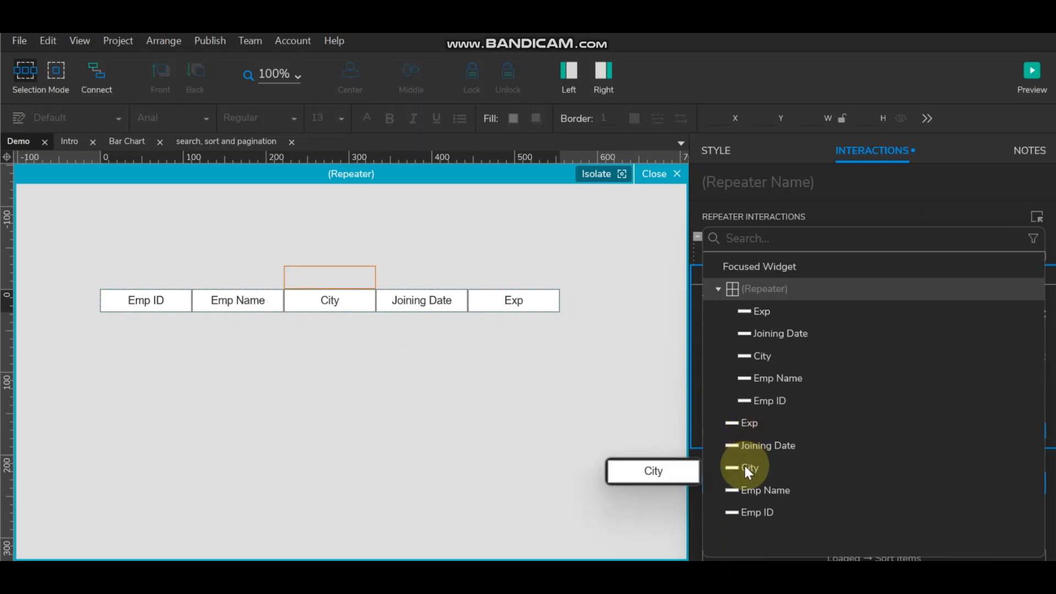
pyautogui.click(767, 402)
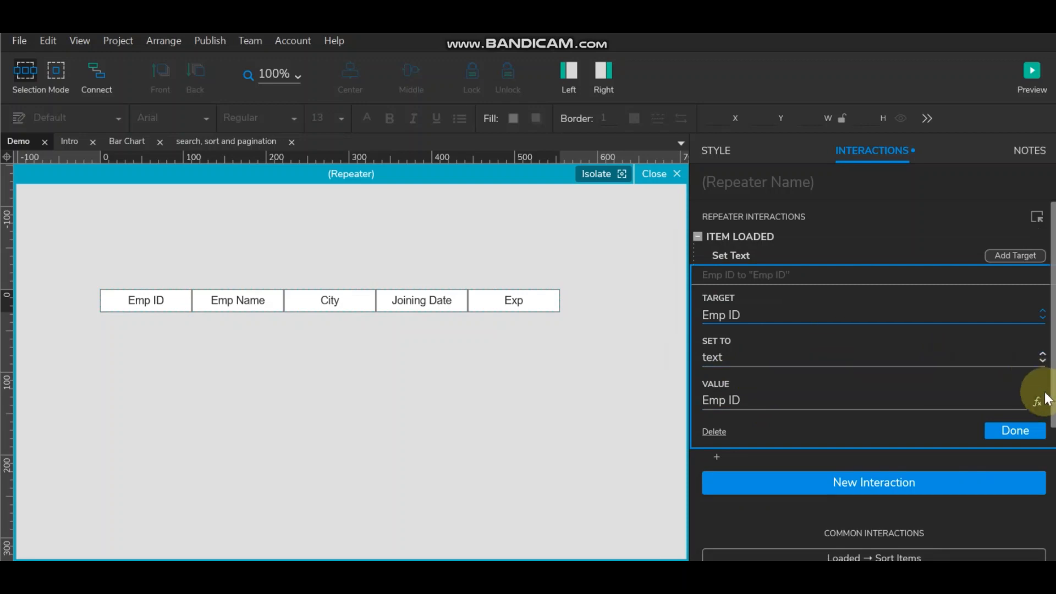
# Replace the Emp ID target's text value with the dataset variable [[Item.EmpID]].
pyautogui.click(1037, 402)
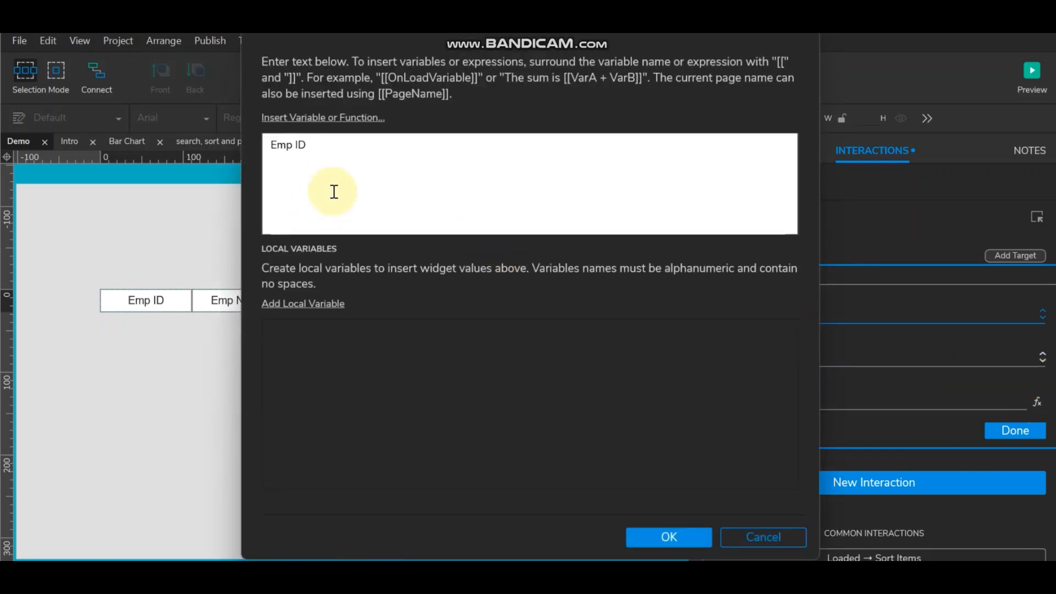
pyautogui.click(326, 144)
pyautogui.moveTo(326, 145); pyautogui.dragTo(158, 129)
pyautogui.press('BackSpace')
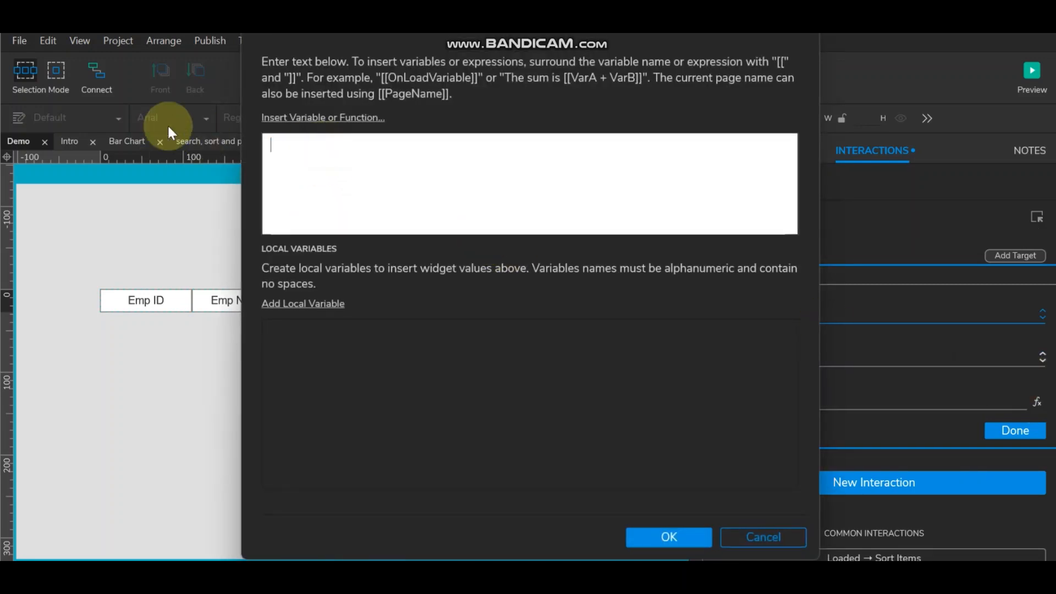
pyautogui.click(338, 118)
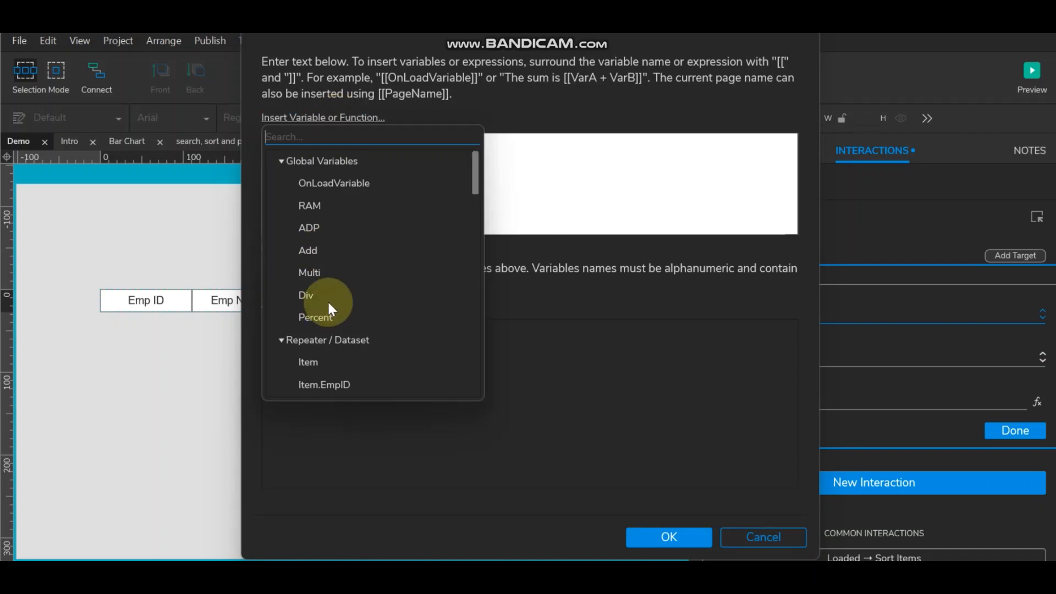
pyautogui.scroll(-2, 327, 299)
pyautogui.click(331, 285)
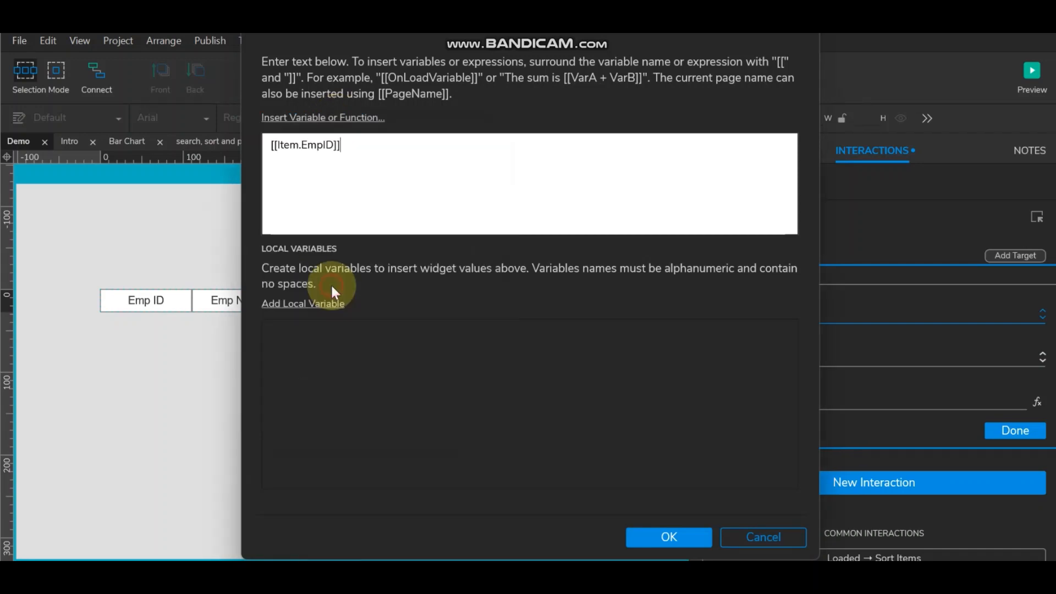
pyautogui.click(672, 537)
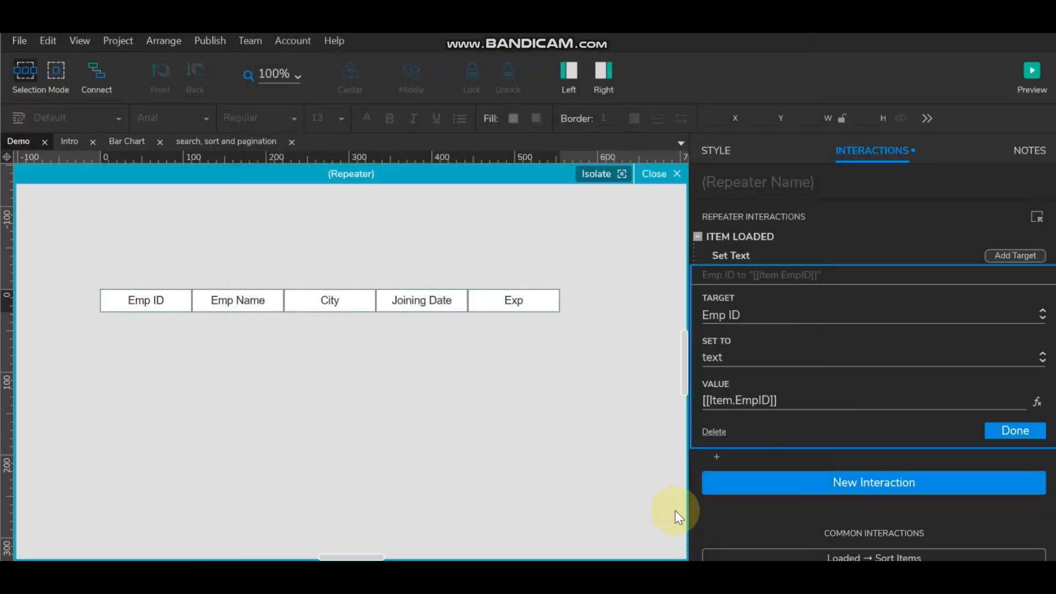
pyautogui.click(1026, 429)
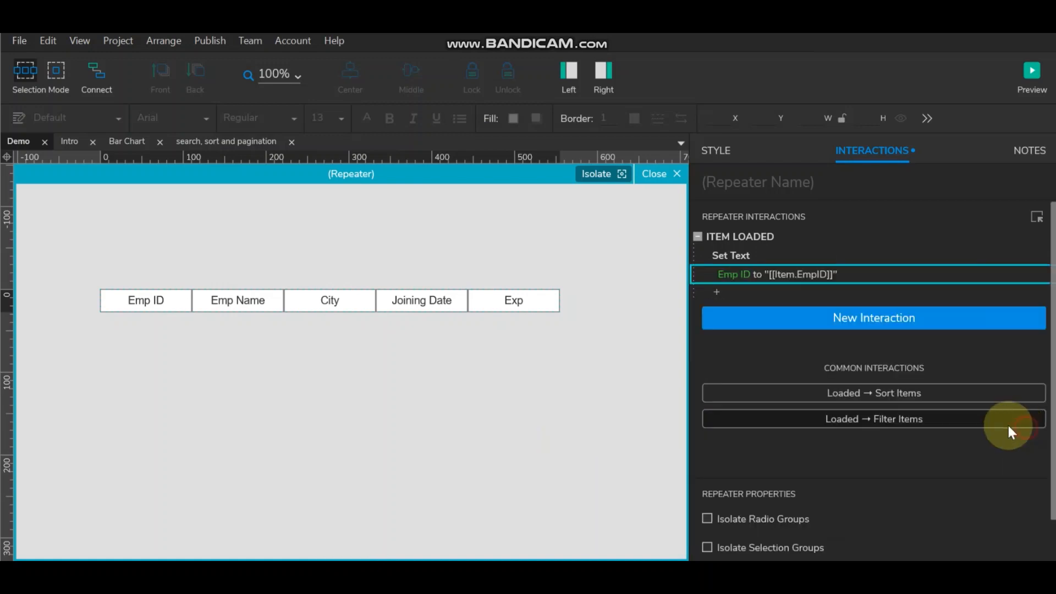
# Add the repeater's Emp Name cell as a Set Text target with the value [[Item.EmpName]].
pyautogui.click(999, 253)
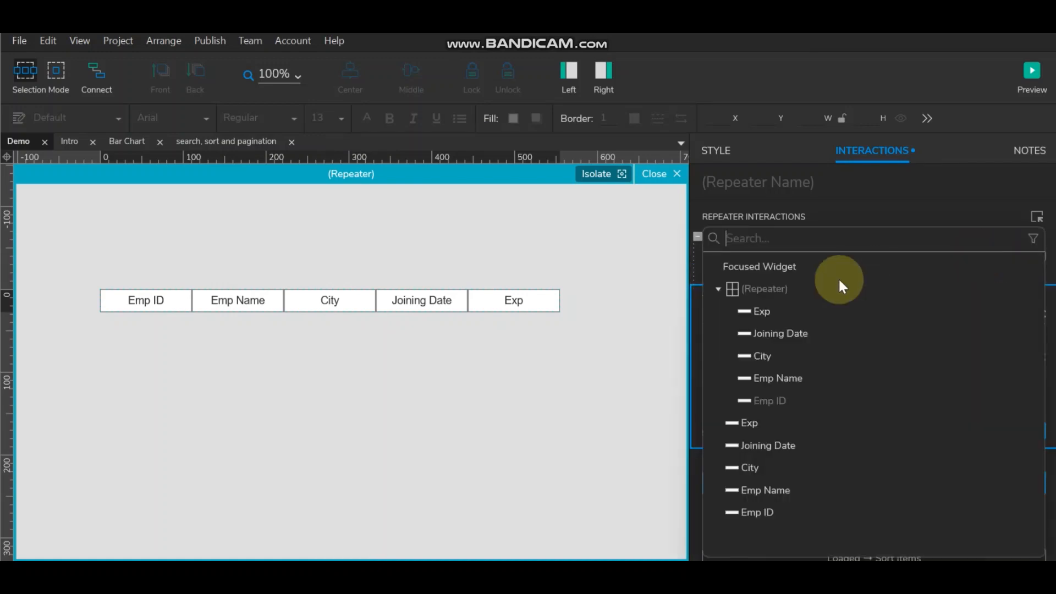
pyautogui.click(780, 378)
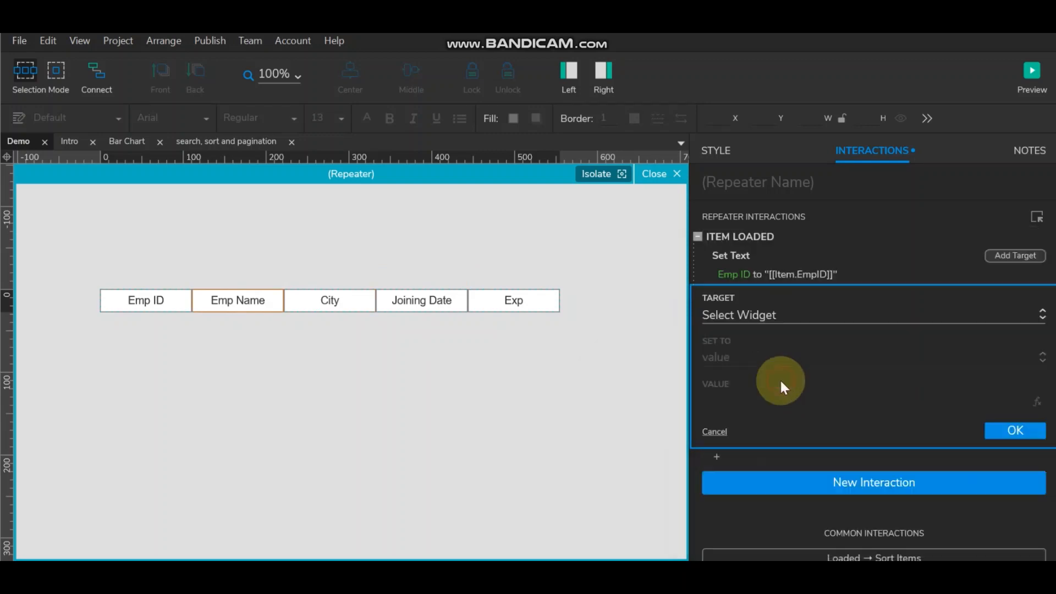
pyautogui.click(1037, 422)
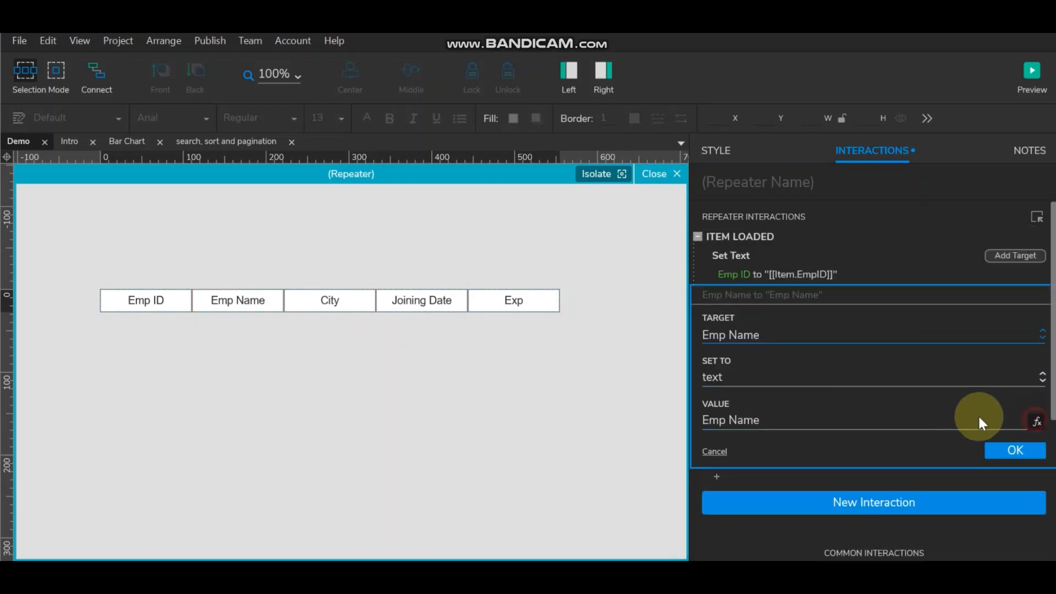
pyautogui.moveTo(360, 148); pyautogui.dragTo(173, 137)
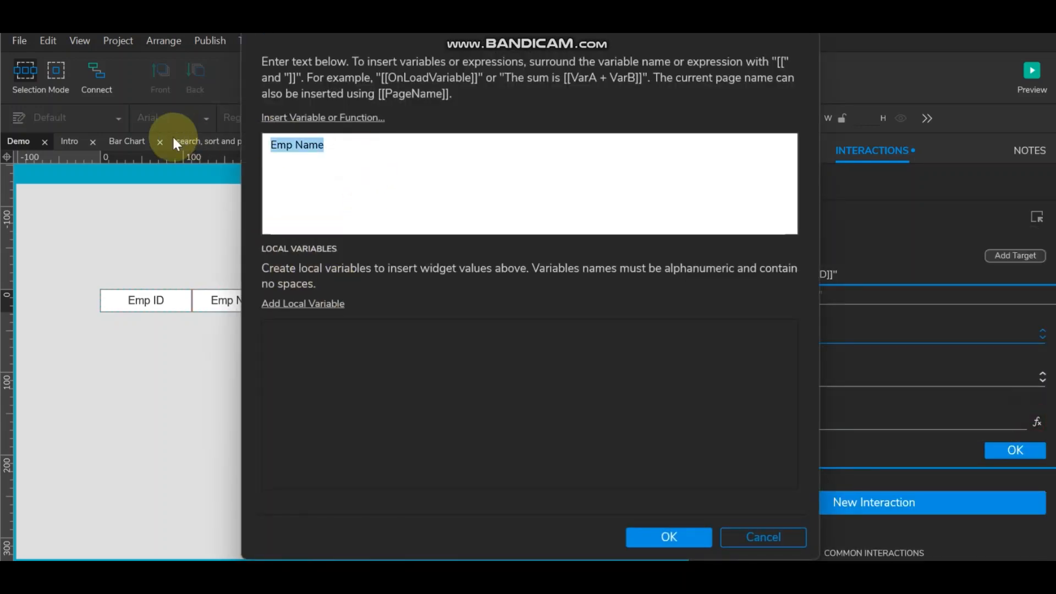
pyautogui.press('BackSpace')
pyautogui.click(286, 118)
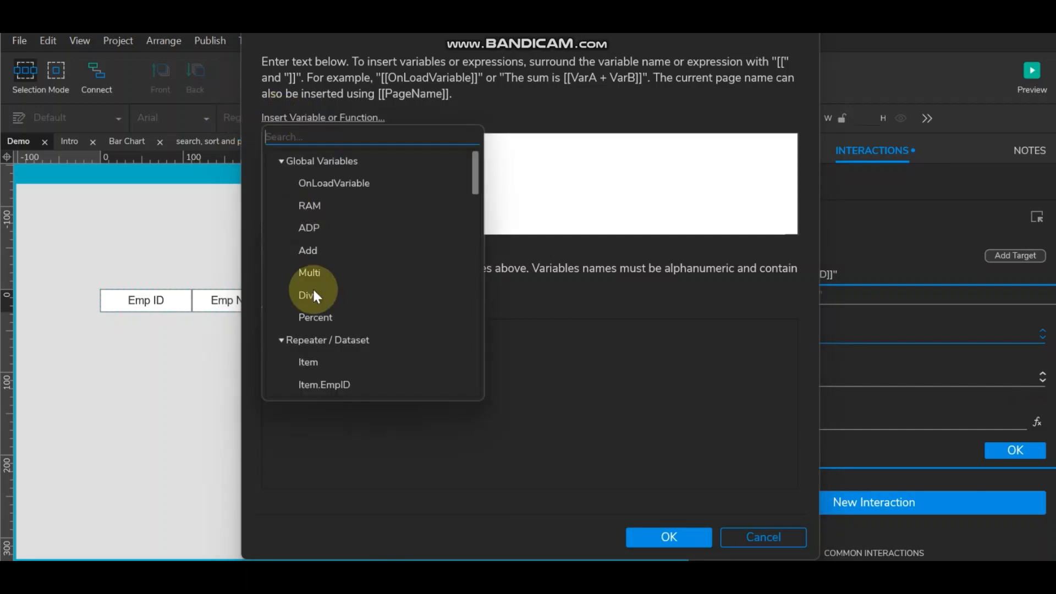
pyautogui.scroll(-3, 324, 352)
pyautogui.click(347, 309)
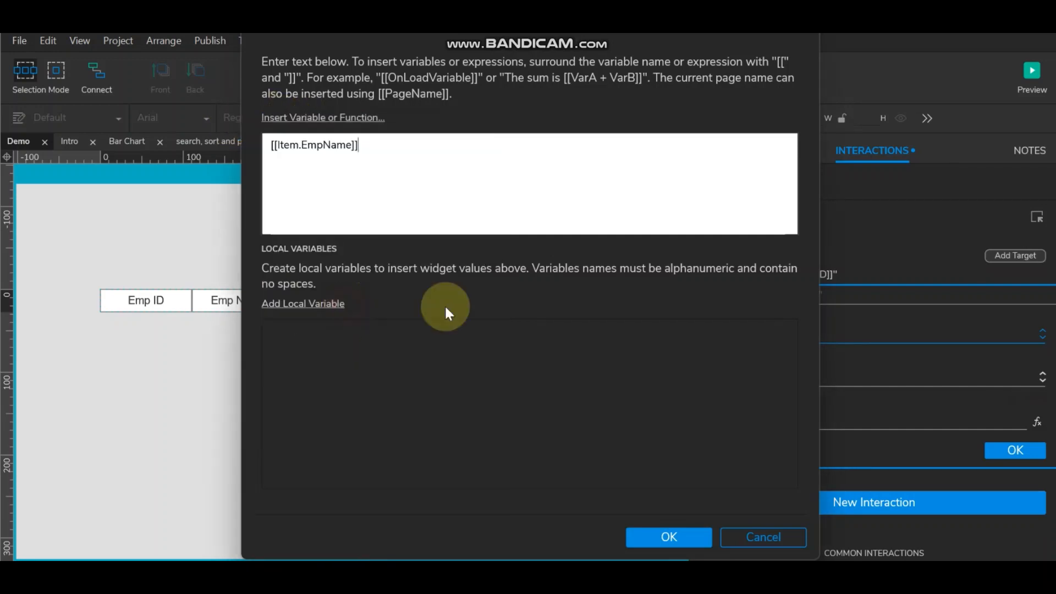
pyautogui.click(657, 536)
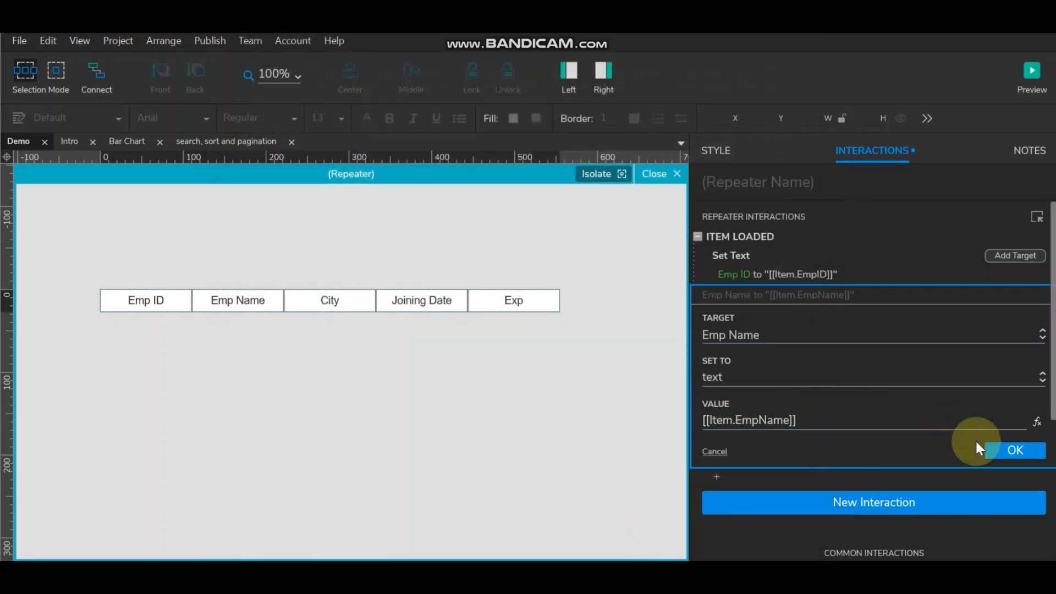
pyautogui.click(1001, 450)
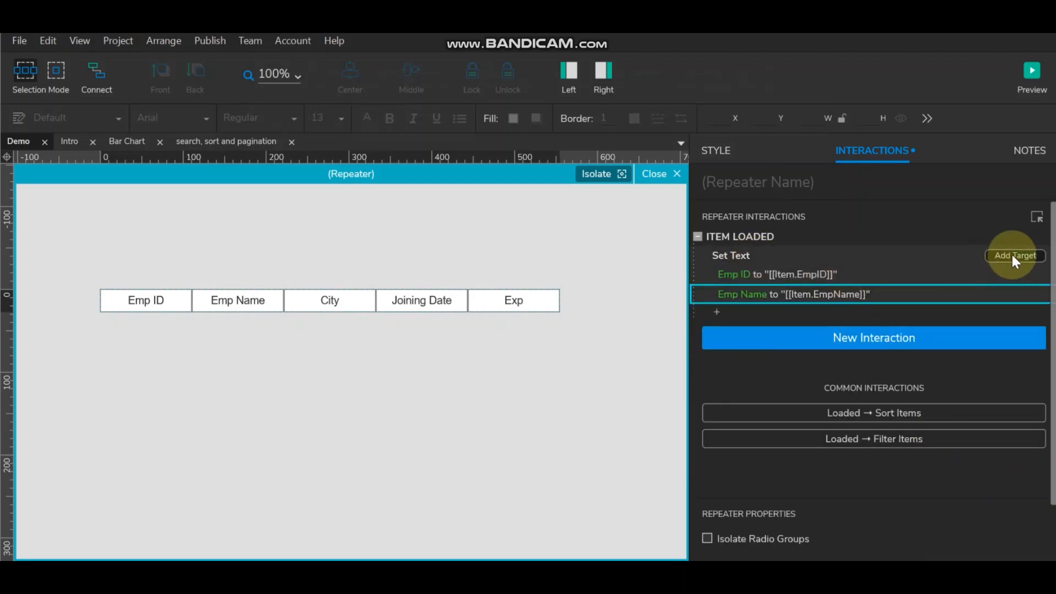
# Add the repeater's City cell as a Set Text target with the dataset variable [[Item.City]] as its value.
pyautogui.click(1011, 255)
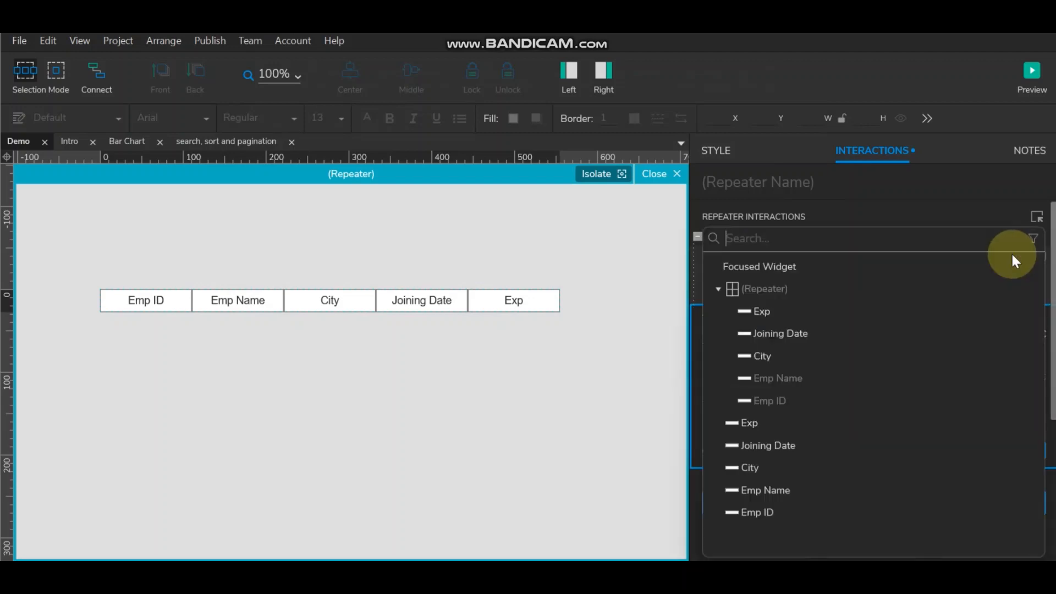
pyautogui.click(766, 355)
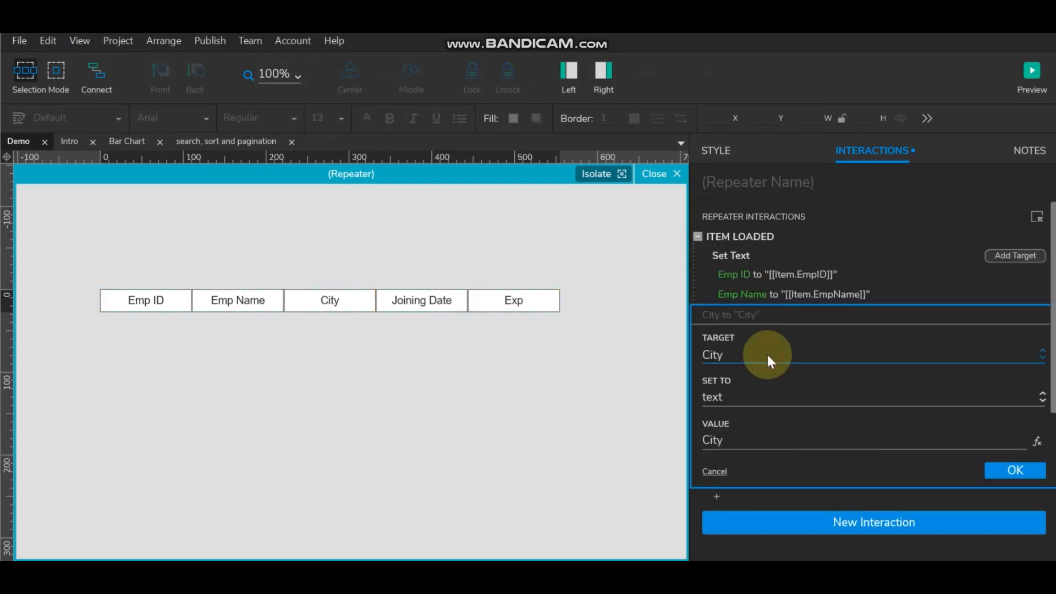
pyautogui.click(1037, 444)
pyautogui.doubleClick(328, 147)
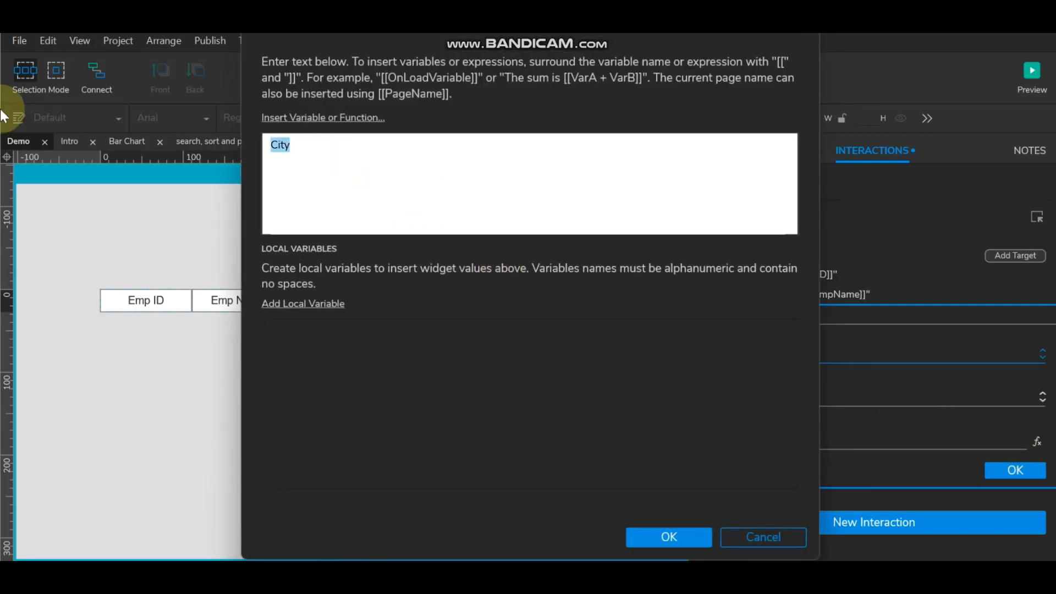
pyautogui.press('BackSpace')
pyautogui.click(280, 118)
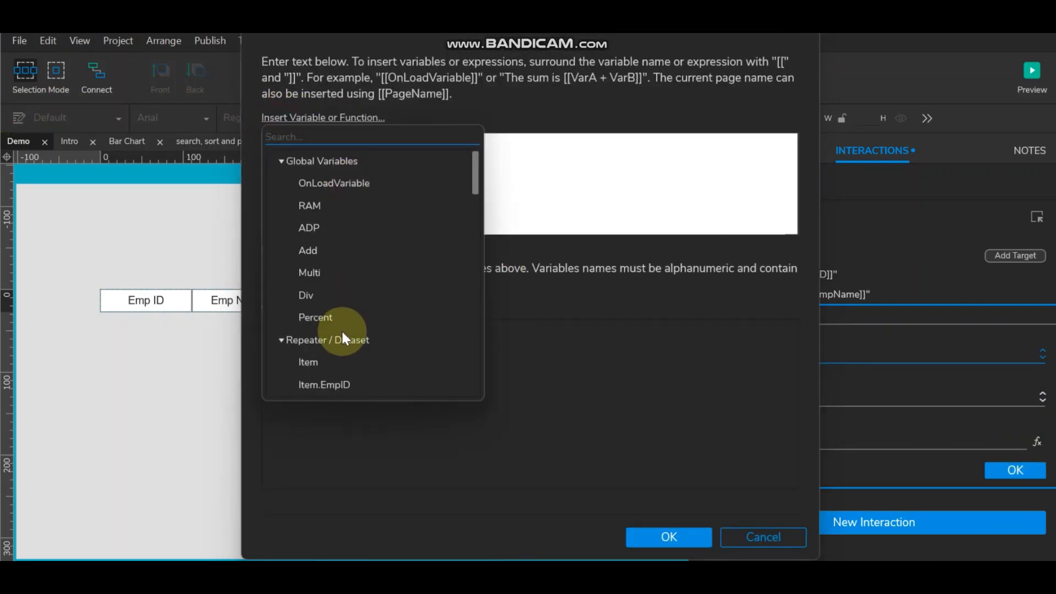
pyautogui.scroll(-3, 342, 333)
pyautogui.click(338, 332)
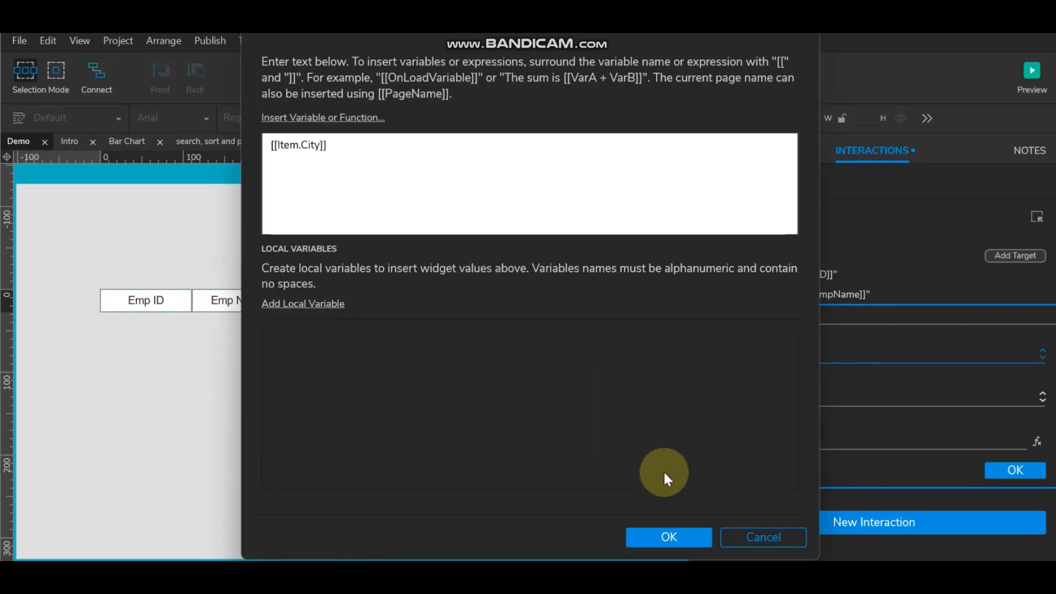
pyautogui.click(669, 536)
pyautogui.click(997, 470)
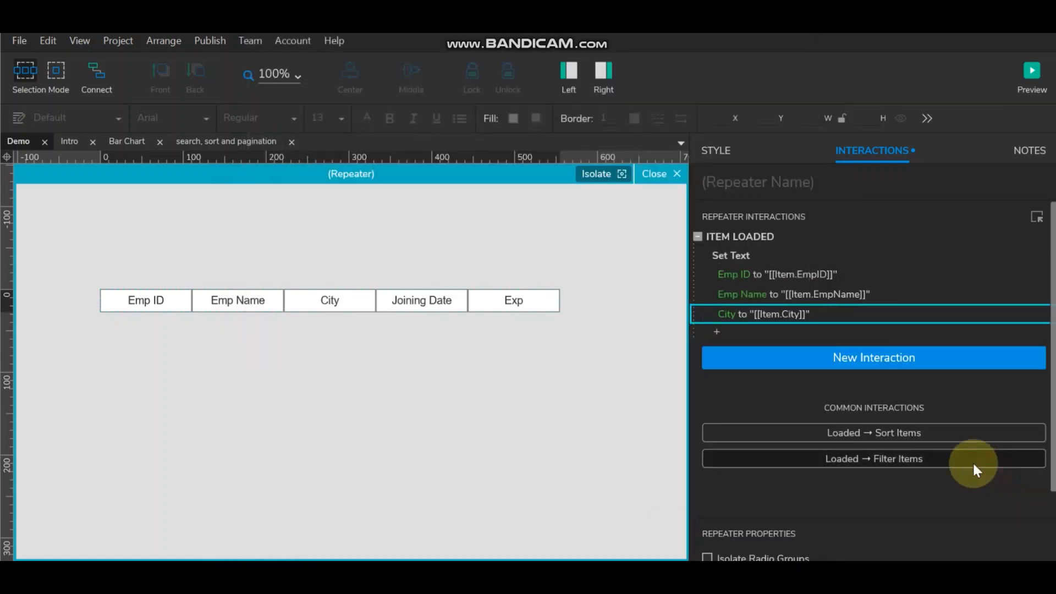
# Add the repeater's Joining Date cell as a Set Text target with the value [[Item.Date]].
pyautogui.click(1005, 251)
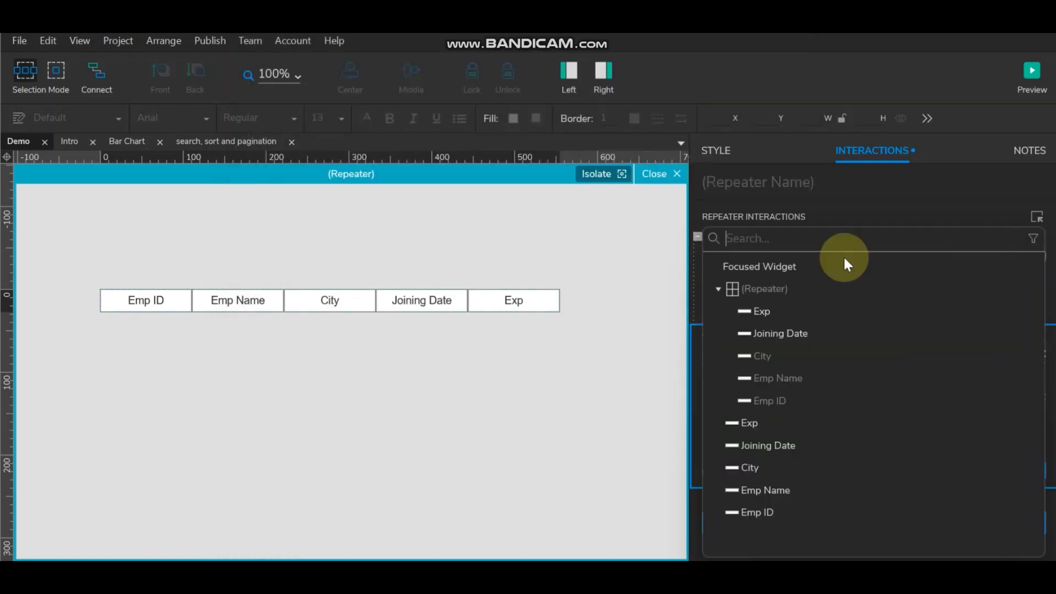
pyautogui.click(775, 330)
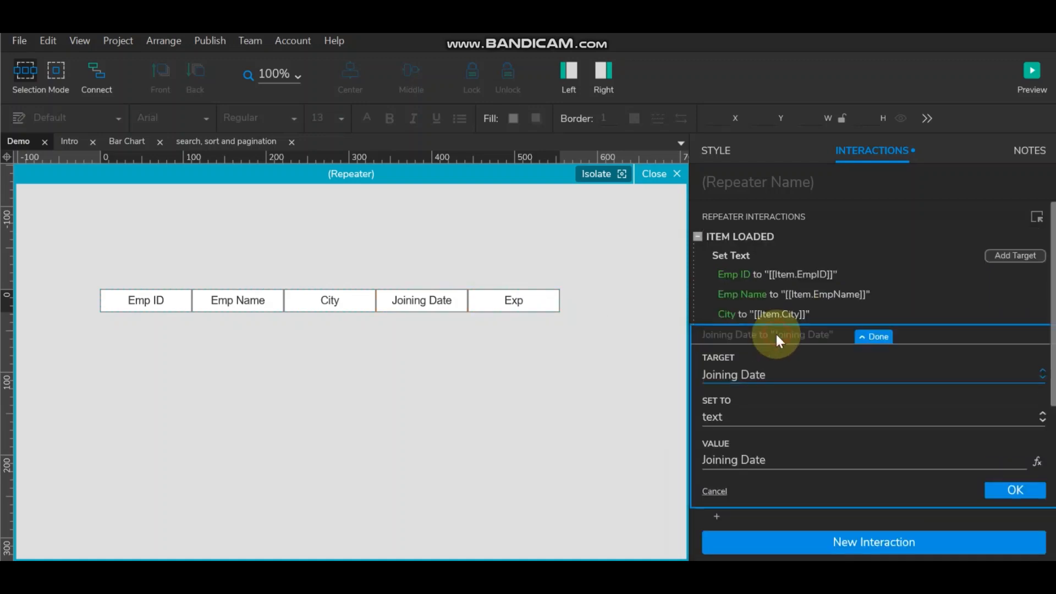
pyautogui.click(1035, 464)
pyautogui.moveTo(341, 147); pyautogui.dragTo(61, 140)
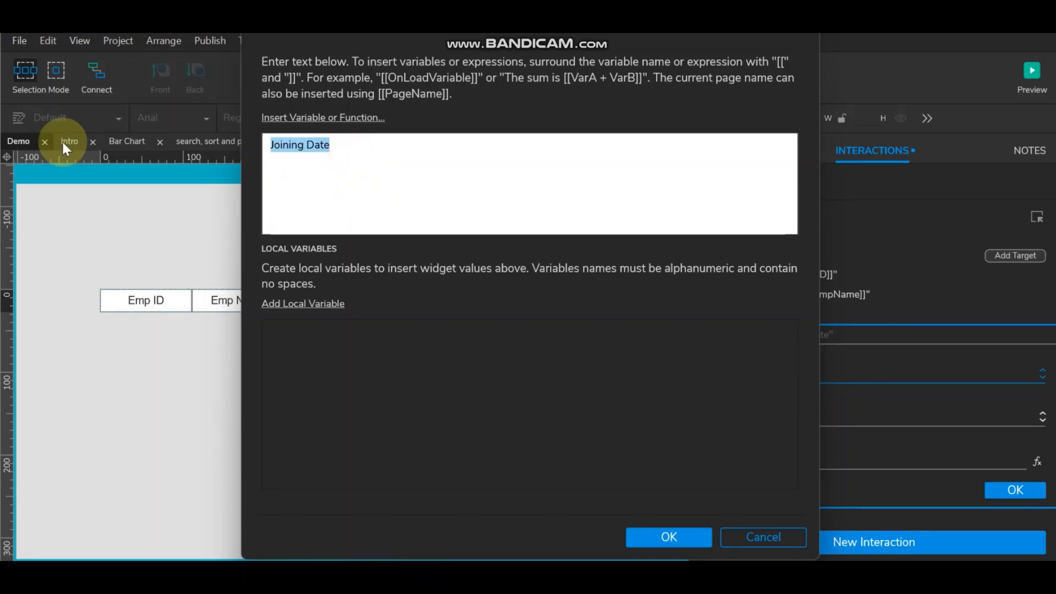
pyautogui.press('BackSpace')
pyautogui.click(325, 116)
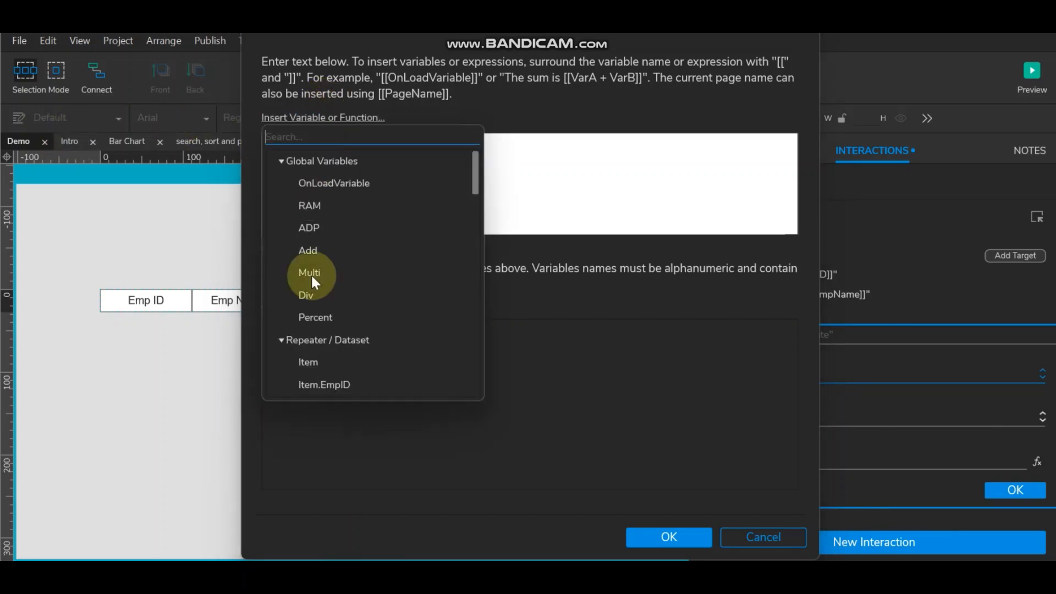
pyautogui.scroll(-3, 354, 357)
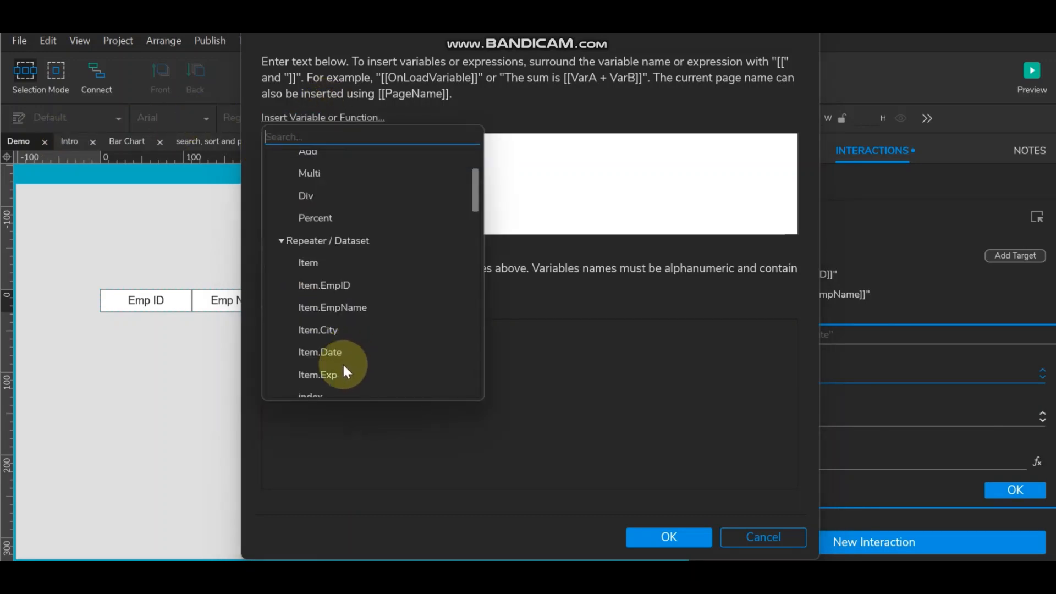
pyautogui.click(333, 352)
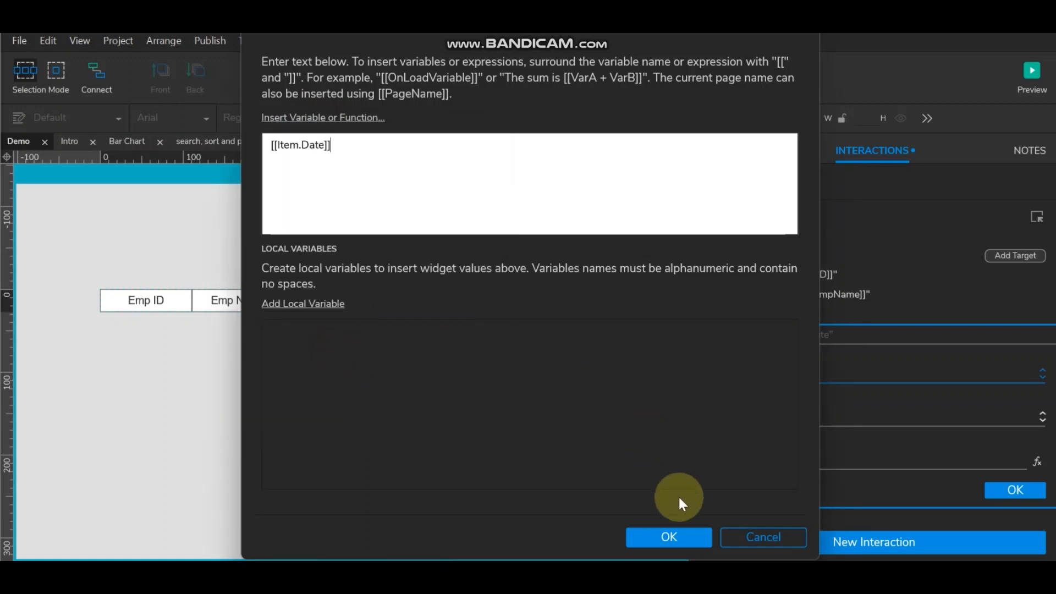
pyautogui.click(669, 536)
pyautogui.click(1014, 490)
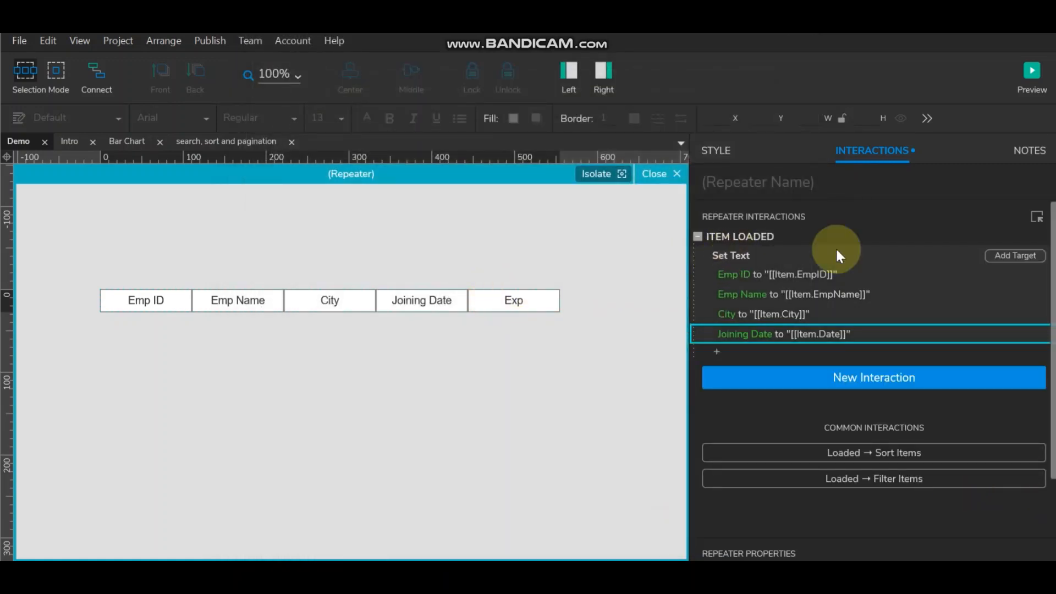
# Add the repeater's Exp cell as a Set Text target with the value [[Item.Exp]], and leave the repeater's item editing.
pyautogui.click(1027, 256)
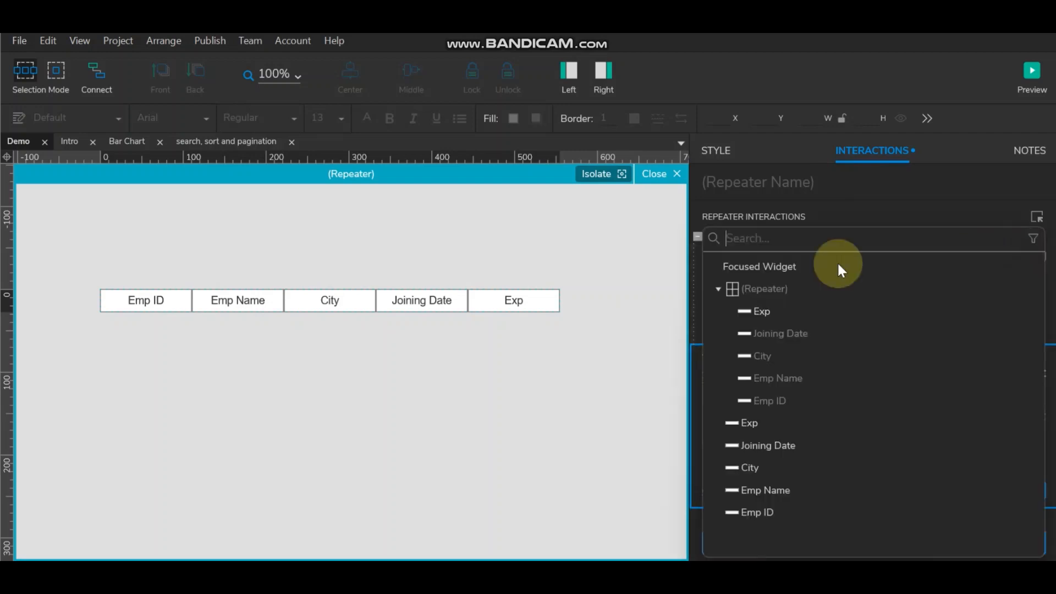
pyautogui.click(762, 312)
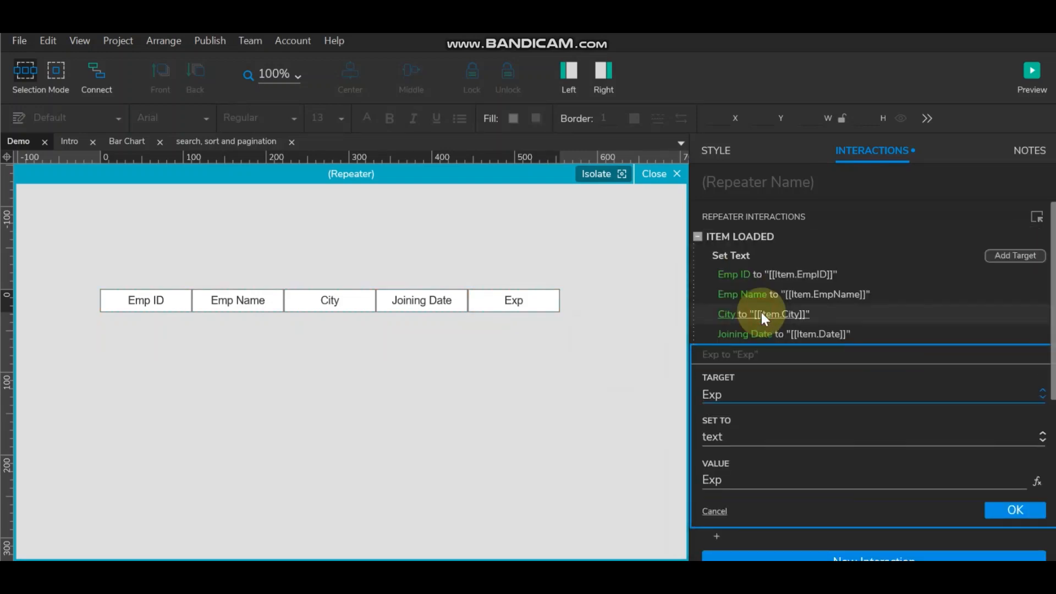
pyautogui.click(1037, 481)
pyautogui.moveTo(302, 146); pyautogui.dragTo(24, 130)
pyautogui.press('BackSpace')
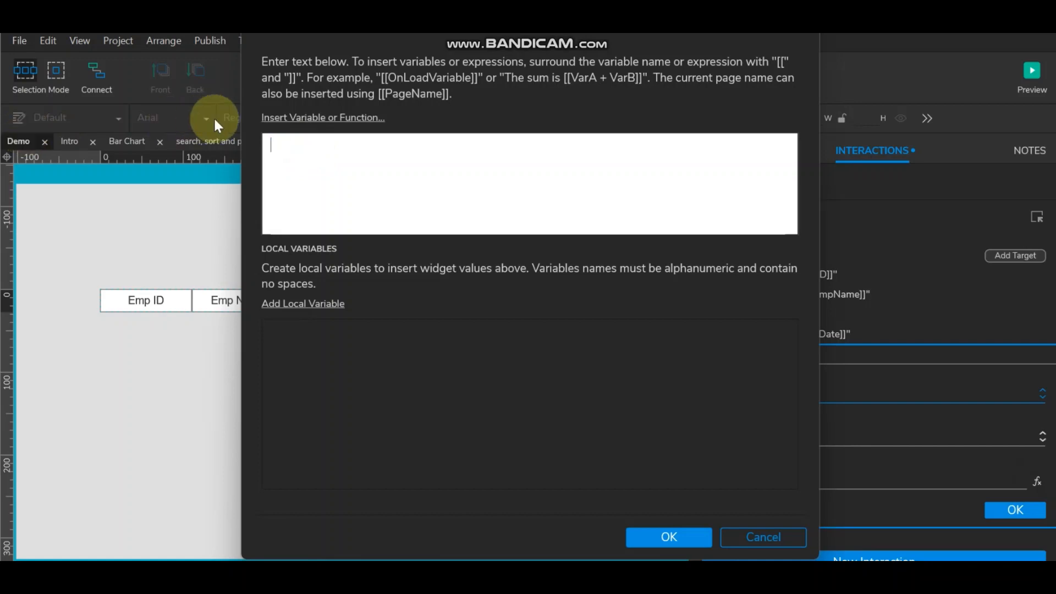
pyautogui.click(279, 119)
pyautogui.scroll(-5, 368, 352)
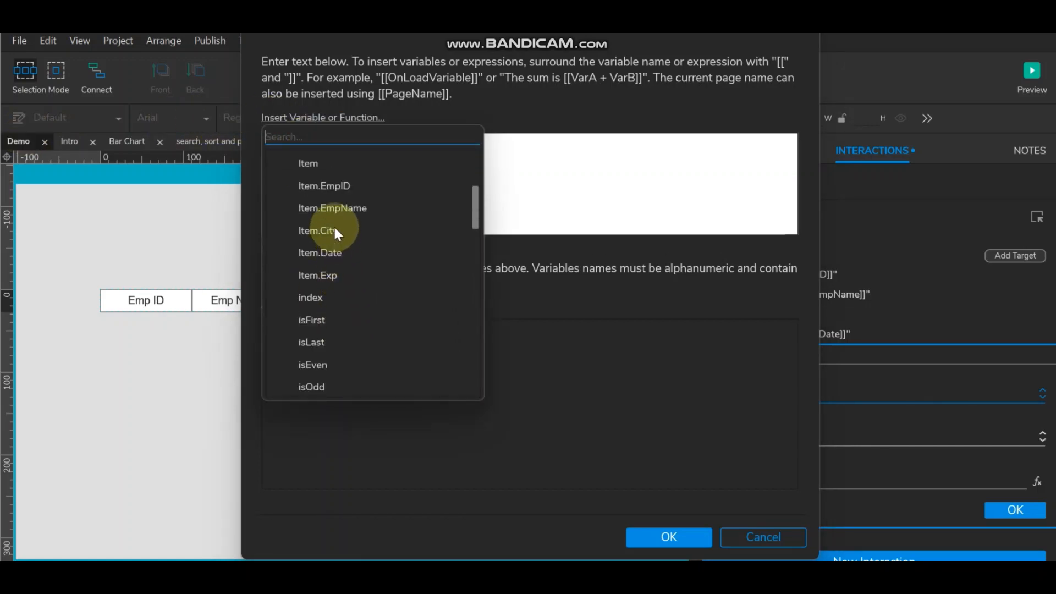
pyautogui.scroll(2, 333, 233)
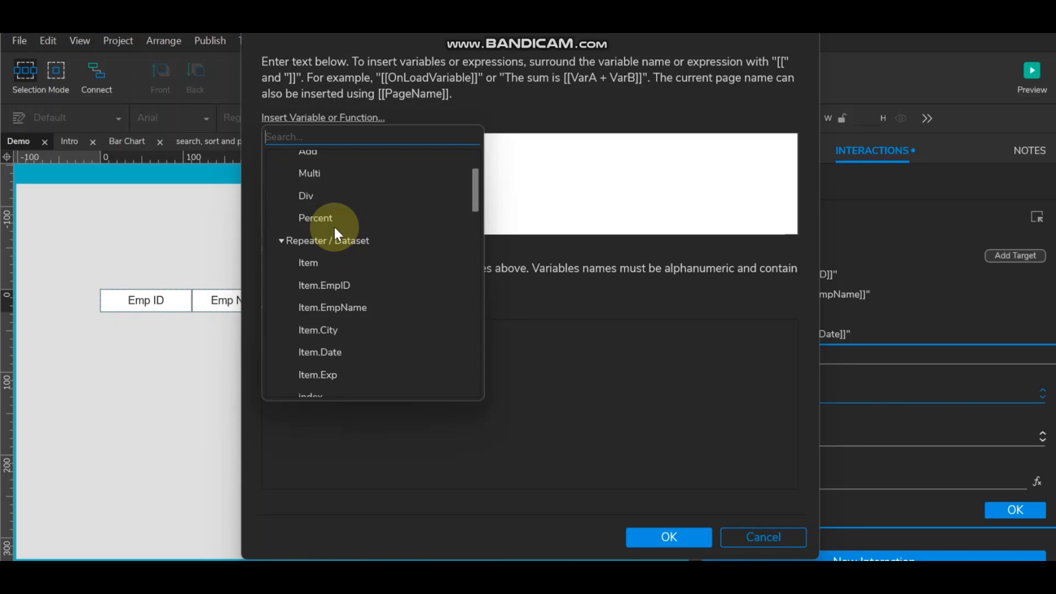
pyautogui.scroll(-2, 333, 225)
pyautogui.click(324, 272)
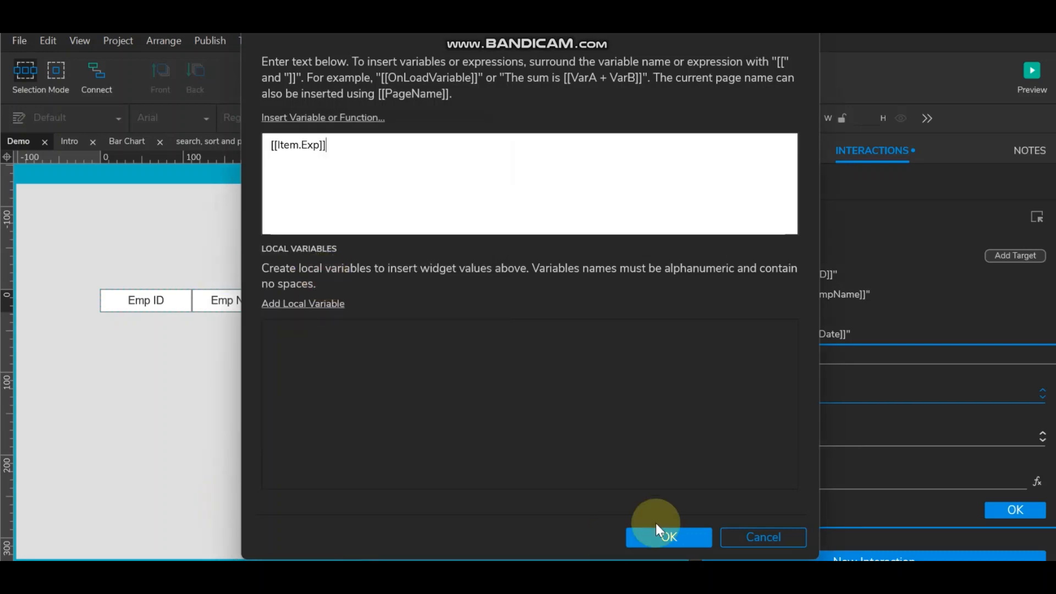
pyautogui.click(667, 536)
pyautogui.click(1015, 510)
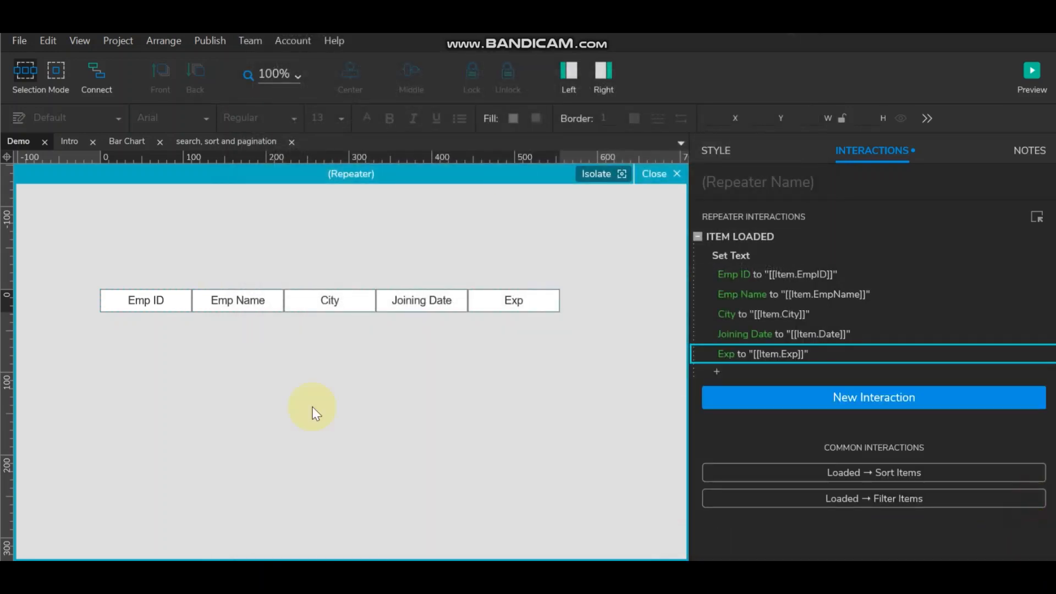
pyautogui.click(655, 173)
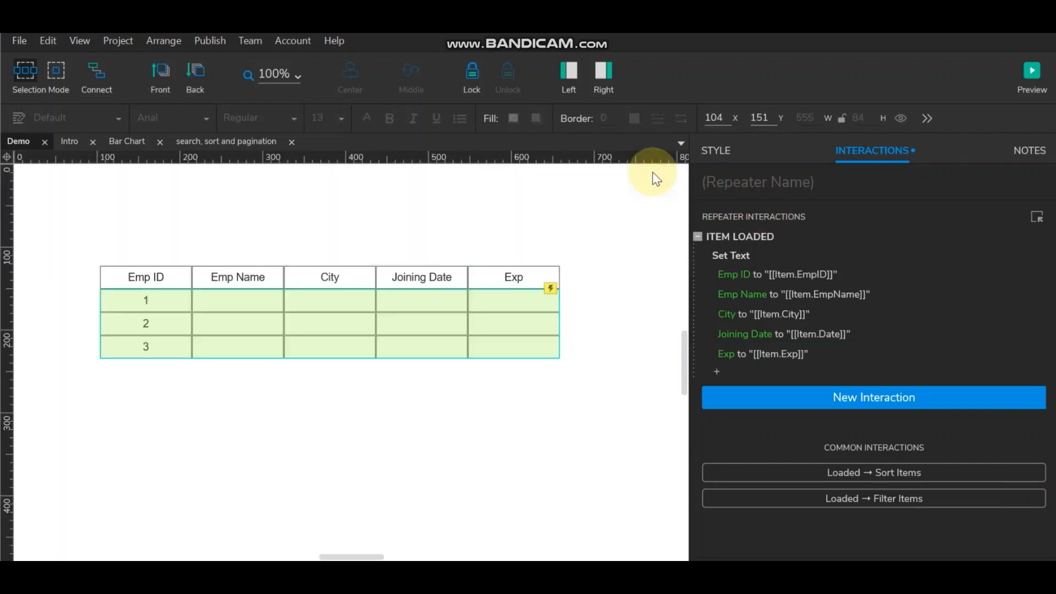
# Replace the EmpID in the first row of the repeater's dataset with an E-prefixed five-digit employee ID and copy it.
pyautogui.click(717, 150)
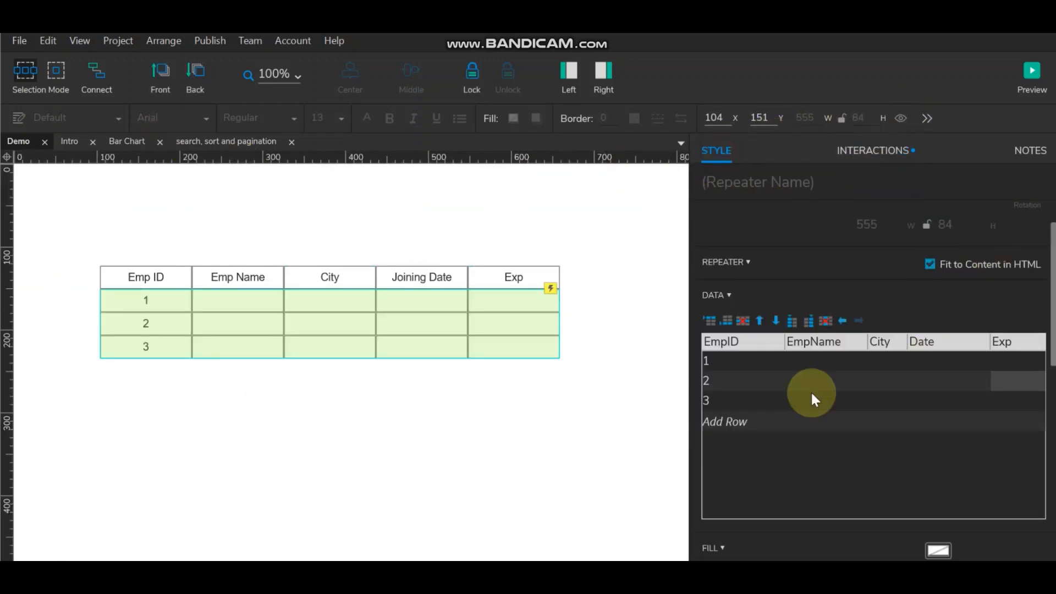
pyautogui.click(727, 362)
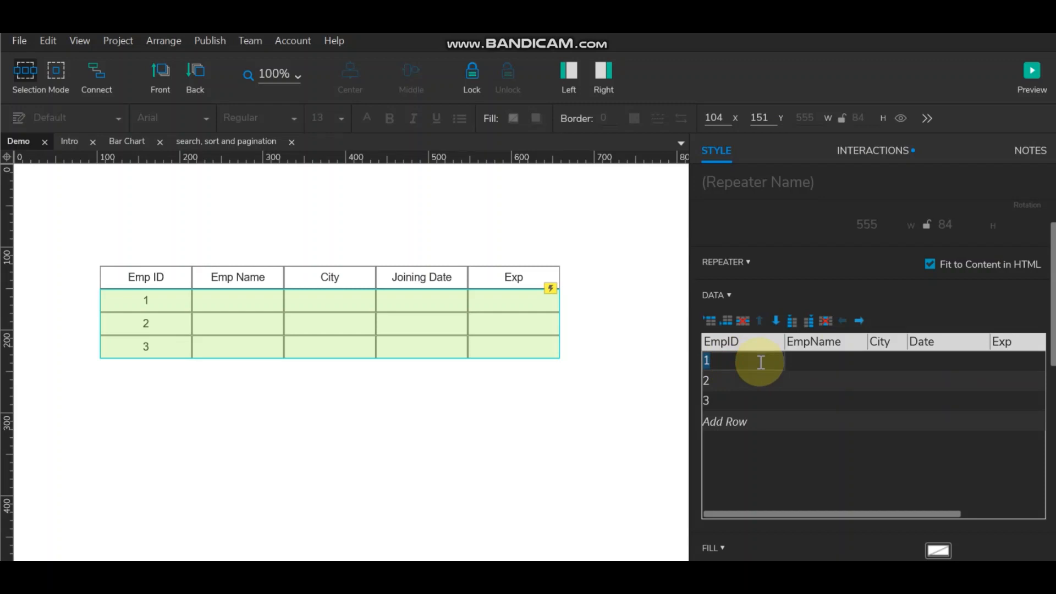
pyautogui.write('Em')
pyautogui.press('BackSpace')
pyautogui.press('BackSpace')
pyautogui.write('E12345')
pyautogui.press('Return')
pyautogui.hotkey('ctrl', 'c')
# Replace the EmpID values in the second and third dataset rows with the copied ID, raising its last digit by one per row.
pyautogui.click(720, 379)
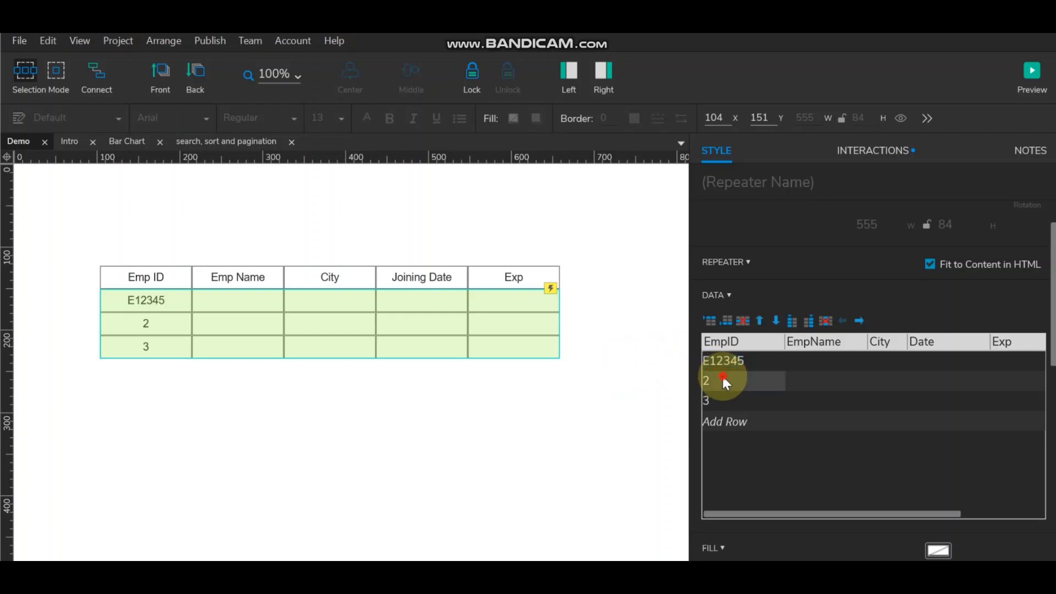
pyautogui.press('BackSpace')
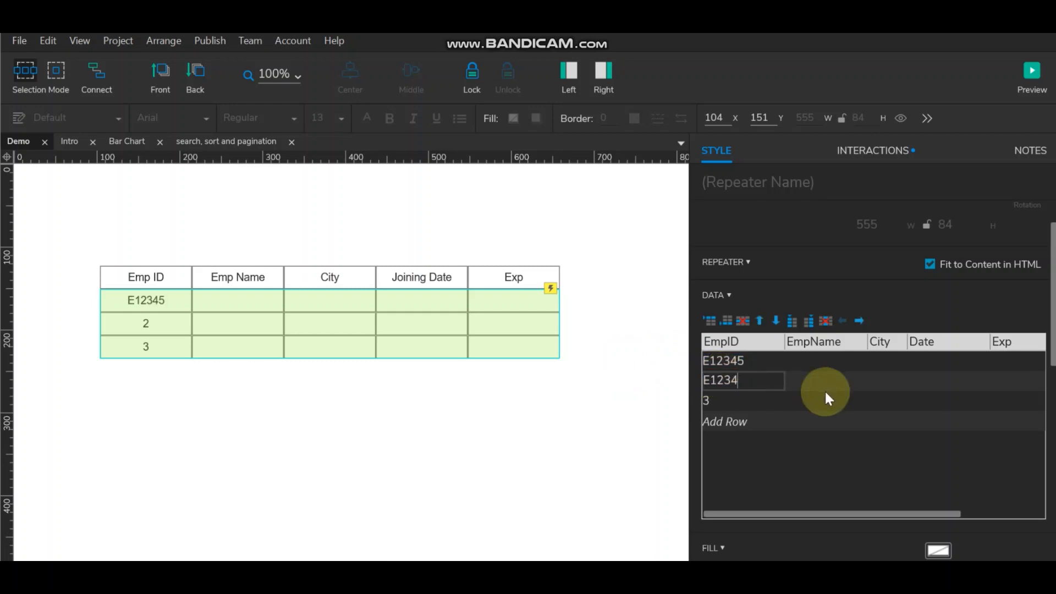
pyautogui.write('6')
pyautogui.click(734, 399)
pyautogui.hotkey('ctrl', 'v')
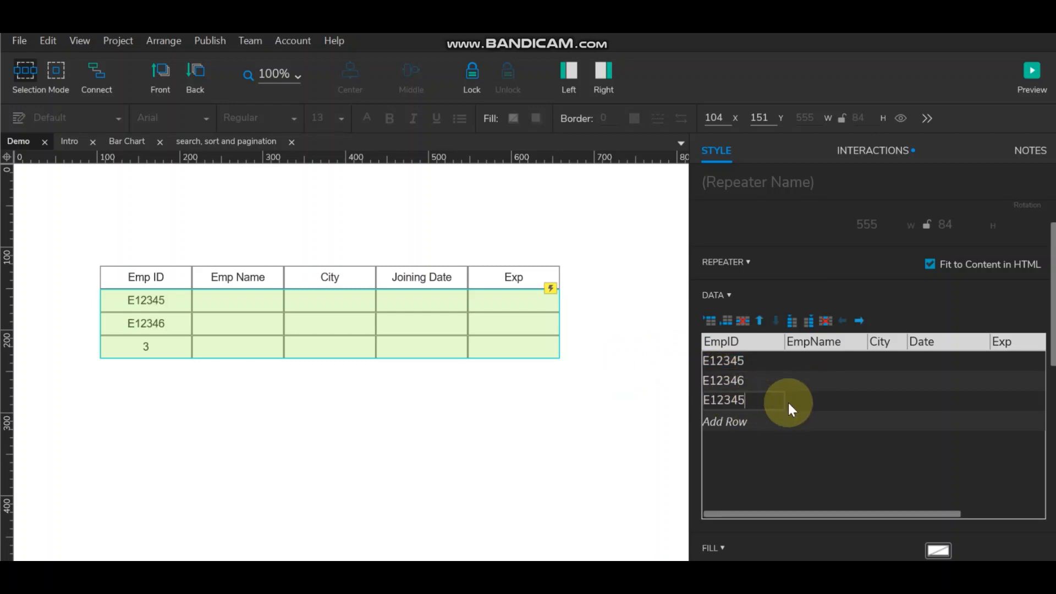
pyautogui.press('BackSpace')
pyautogui.write('7')
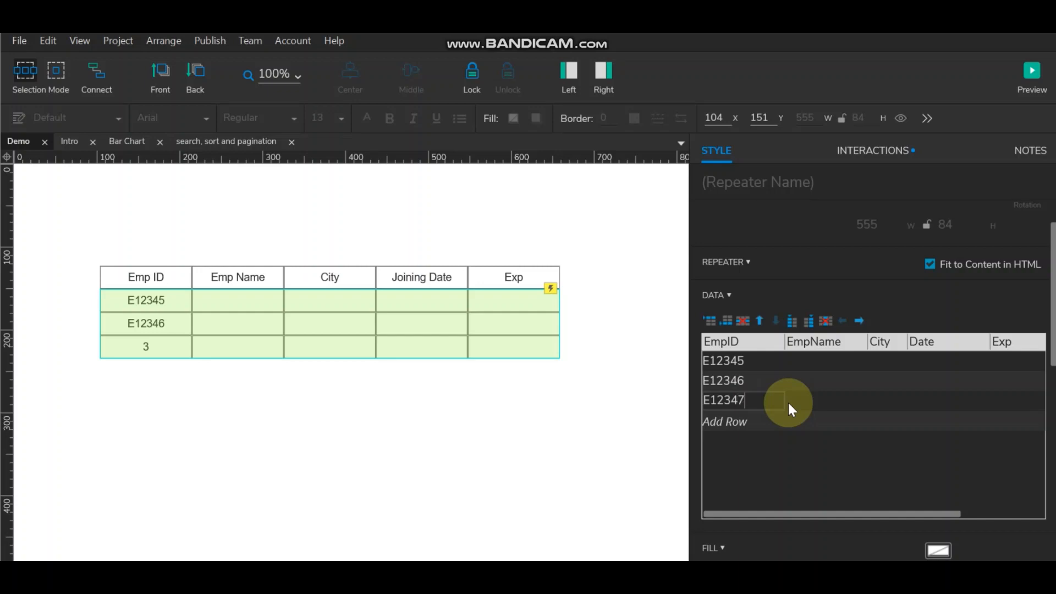
# Add a fourth and a fifth row to the dataset, continuing the sequence of employee IDs.
pyautogui.click(723, 423)
pyautogui.hotkey('ctrl', 'v')
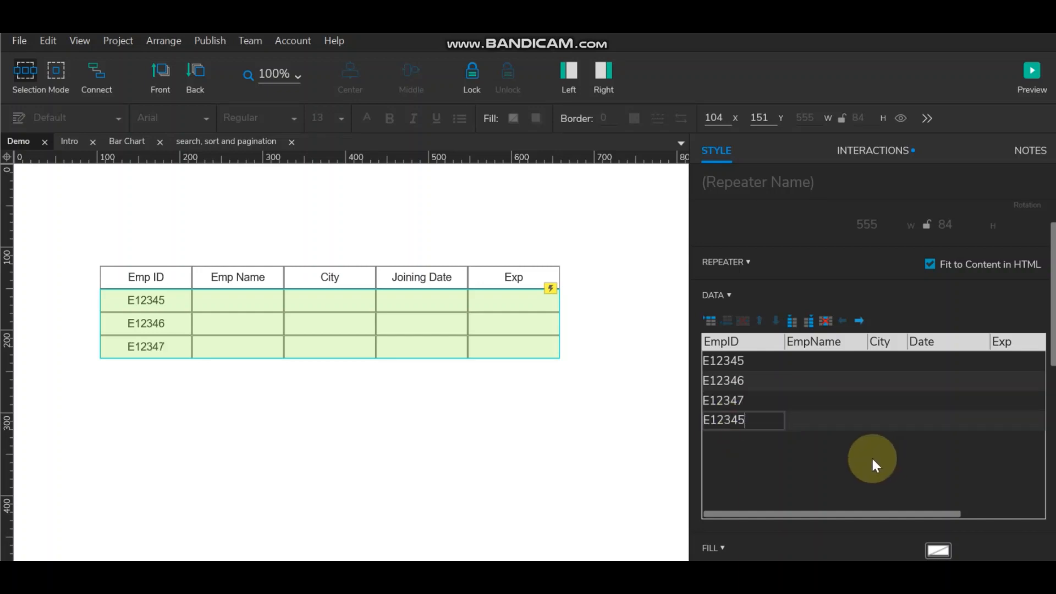
pyautogui.press('BackSpace')
pyautogui.write('8')
pyautogui.click(735, 437)
pyautogui.hotkey('ctrl', 'v')
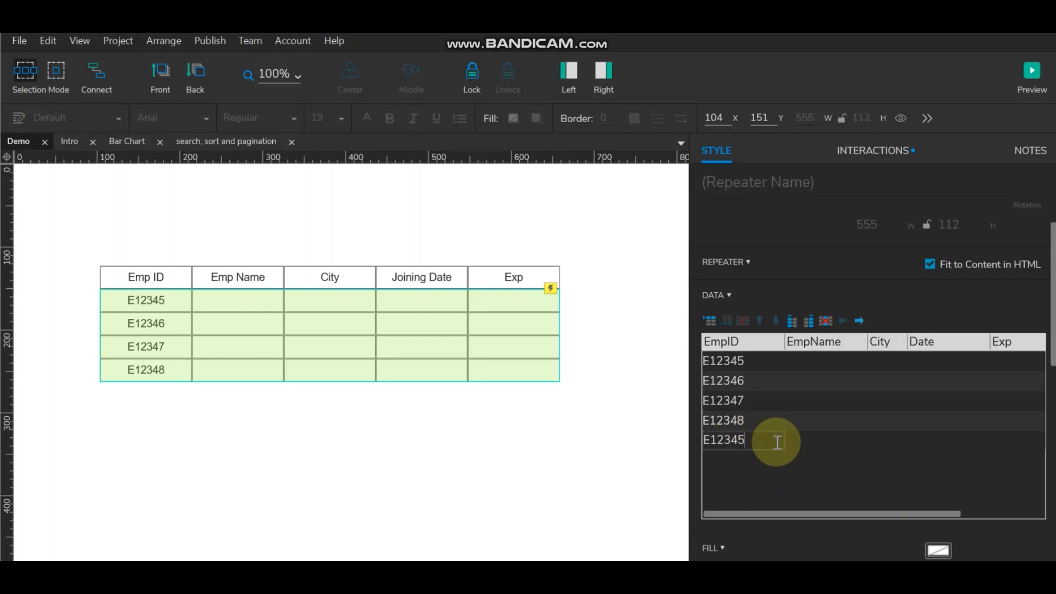
pyautogui.press('BackSpace')
pyautogui.write('9')
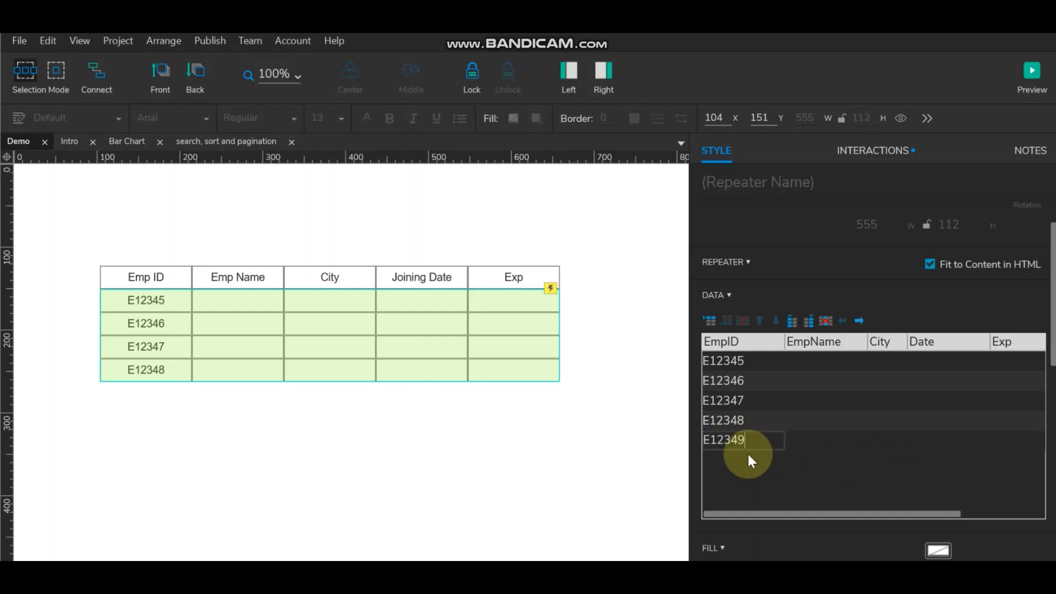
# Add a sixth and a seventh row to the dataset with employee IDs ending in 51 and 52.
pyautogui.click(746, 453)
pyautogui.hotkey('ctrl', 'v')
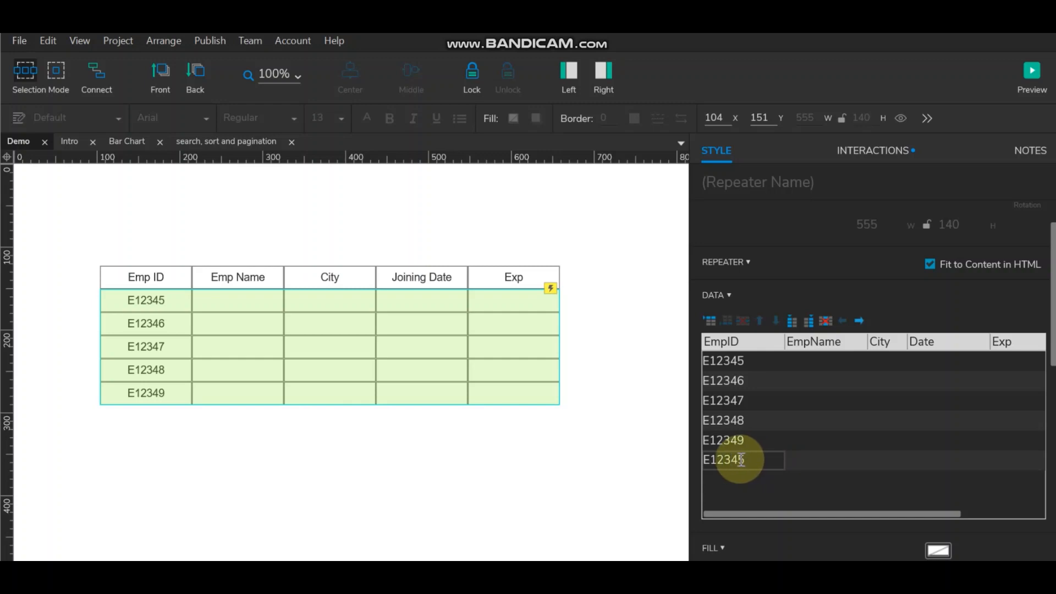
pyautogui.moveTo(735, 459); pyautogui.dragTo(766, 458)
pyautogui.write('51')
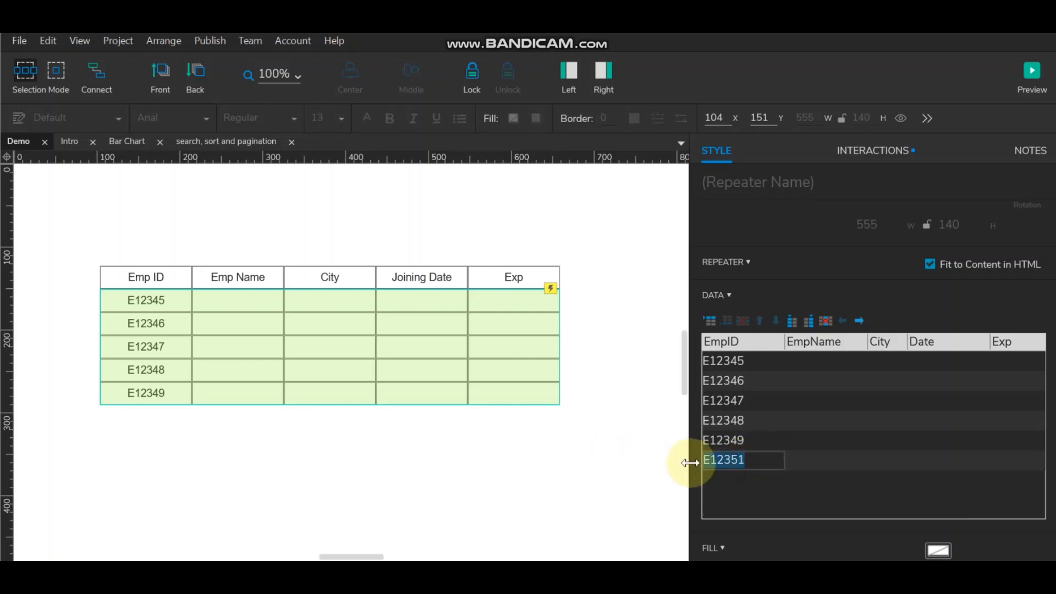
pyautogui.click(733, 477)
pyautogui.write('E12351')
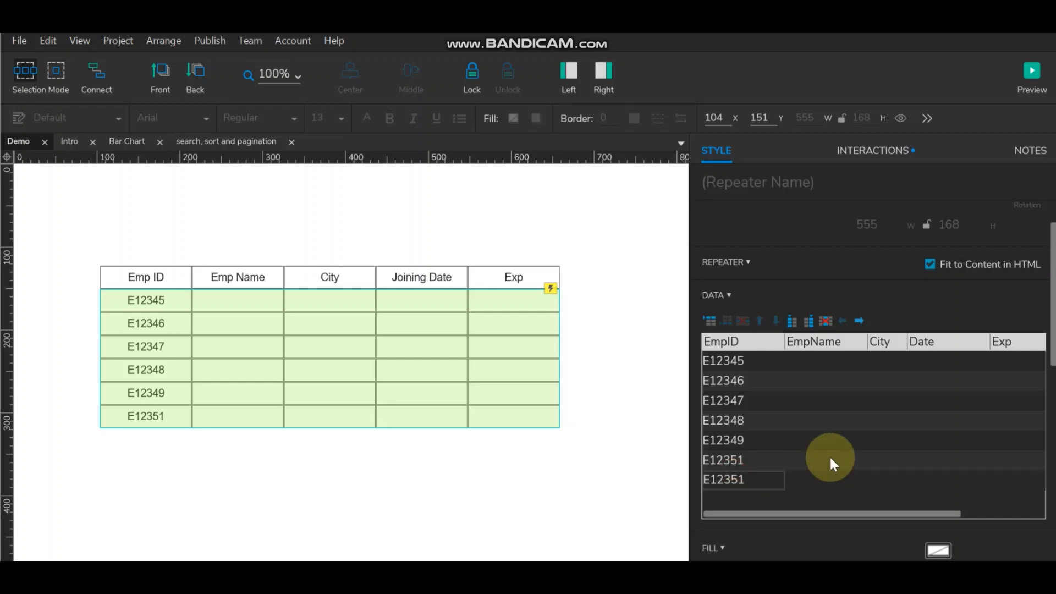
pyautogui.press('BackSpace')
pyautogui.write('2')
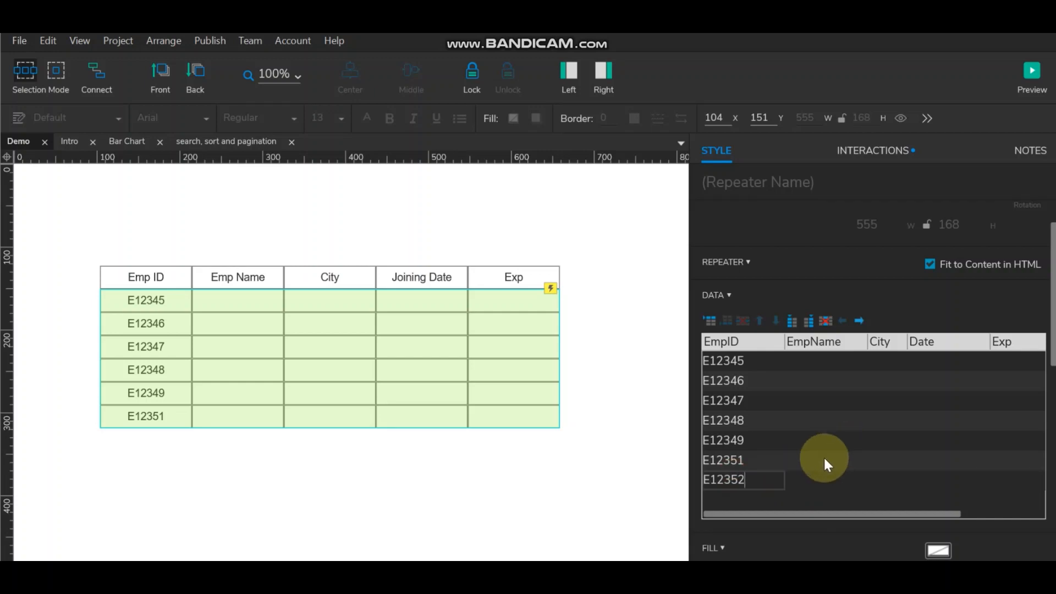
# Add an eighth and a ninth row to the dataset with employee IDs ending in 53 and 54.
pyautogui.click(764, 493)
pyautogui.write('E12351')
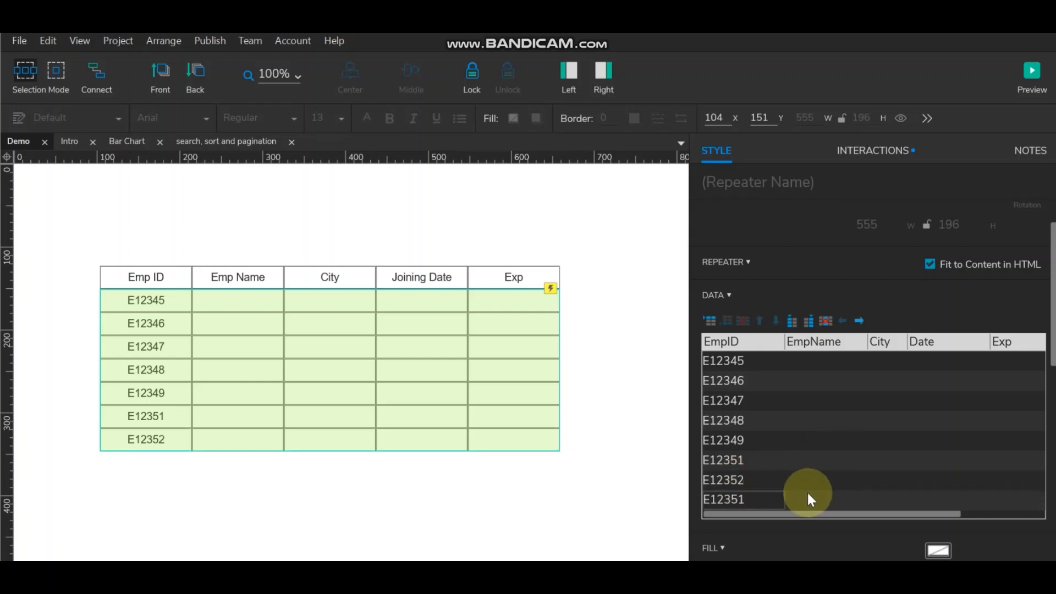
pyautogui.press('BackSpace')
pyautogui.write('3')
pyautogui.click(807, 491)
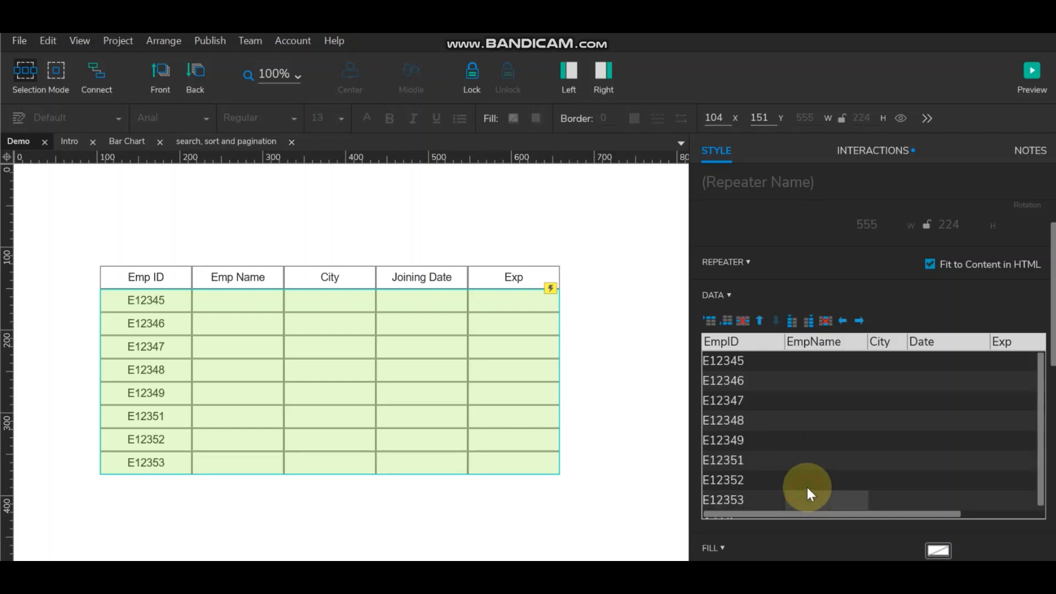
pyautogui.click(727, 501)
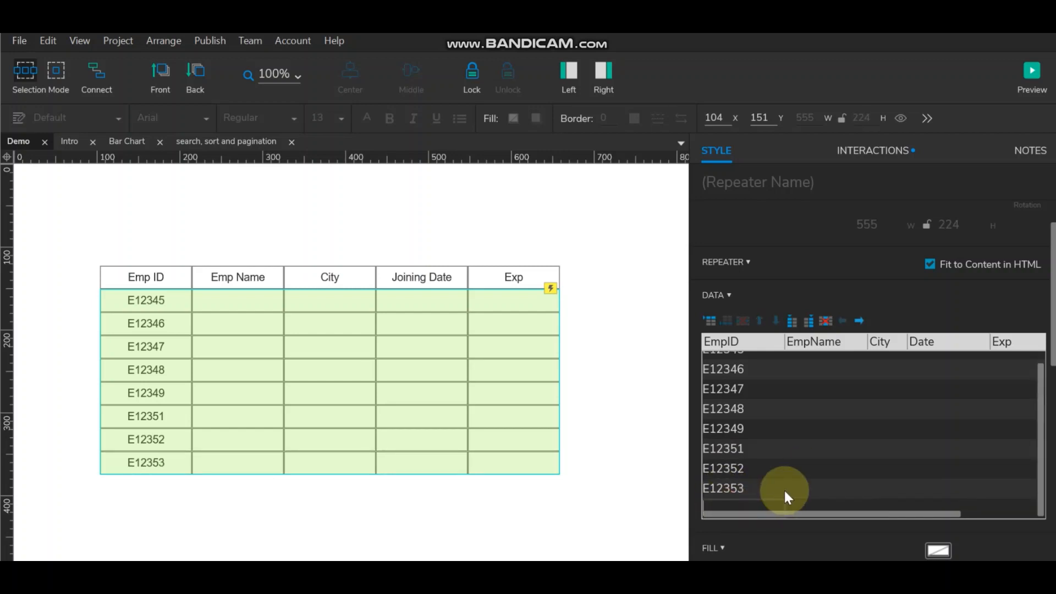
pyautogui.write('E12351')
pyautogui.press('BackSpace')
pyautogui.write('4')
pyautogui.click(794, 466)
pyautogui.scroll(1, 761, 486)
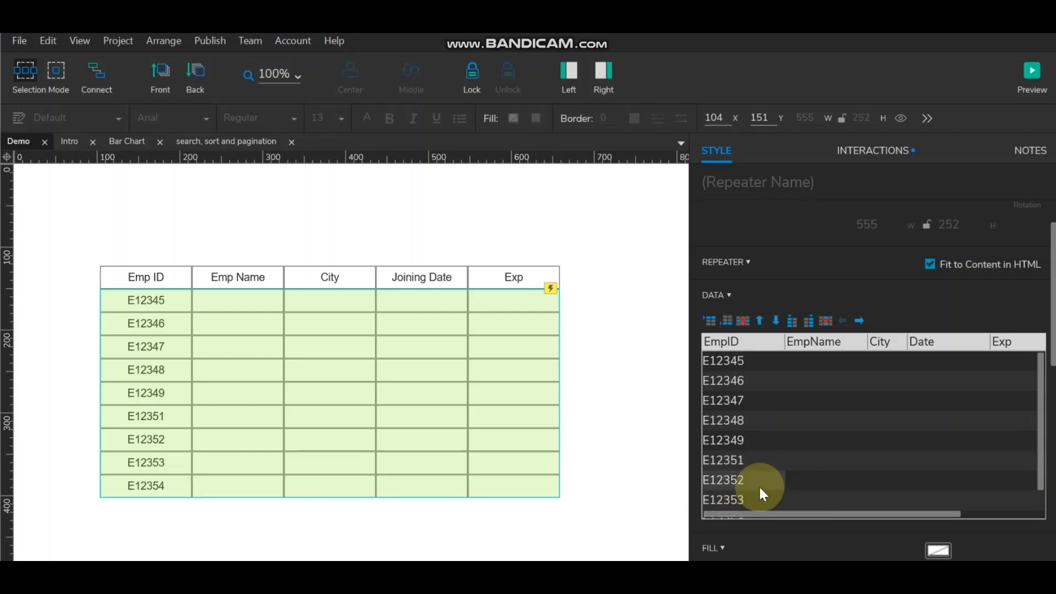
# Enter the employees' first names in the EmpName column for the first and second dataset rows.
pyautogui.click(808, 358)
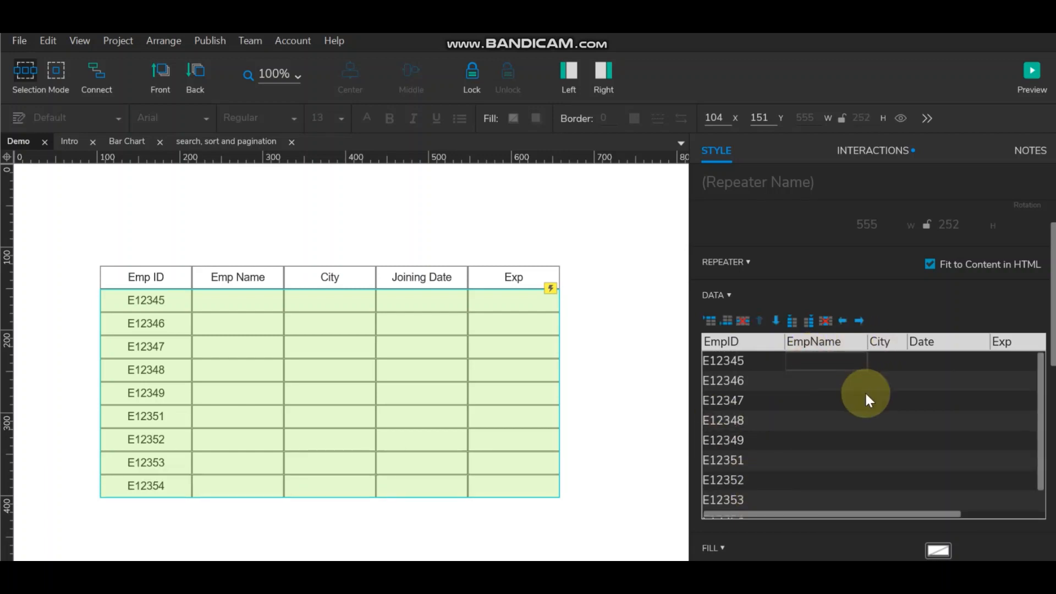
pyautogui.write('E')
pyautogui.press('BackSpace')
pyautogui.write('Nam')
pyautogui.press('BackSpace')
pyautogui.write('vin')
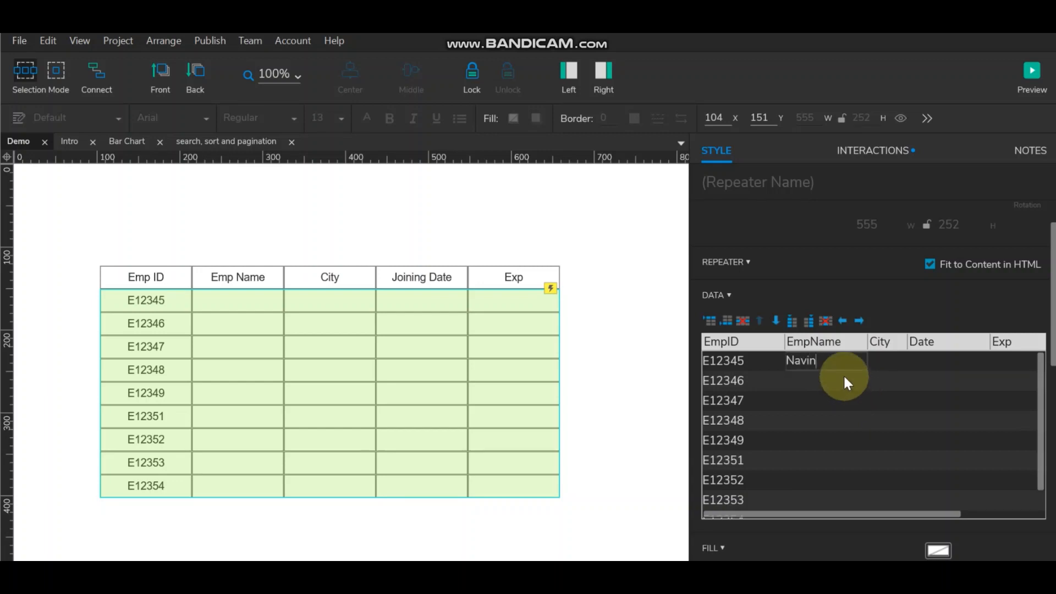
pyautogui.click(842, 377)
pyautogui.write('Pr')
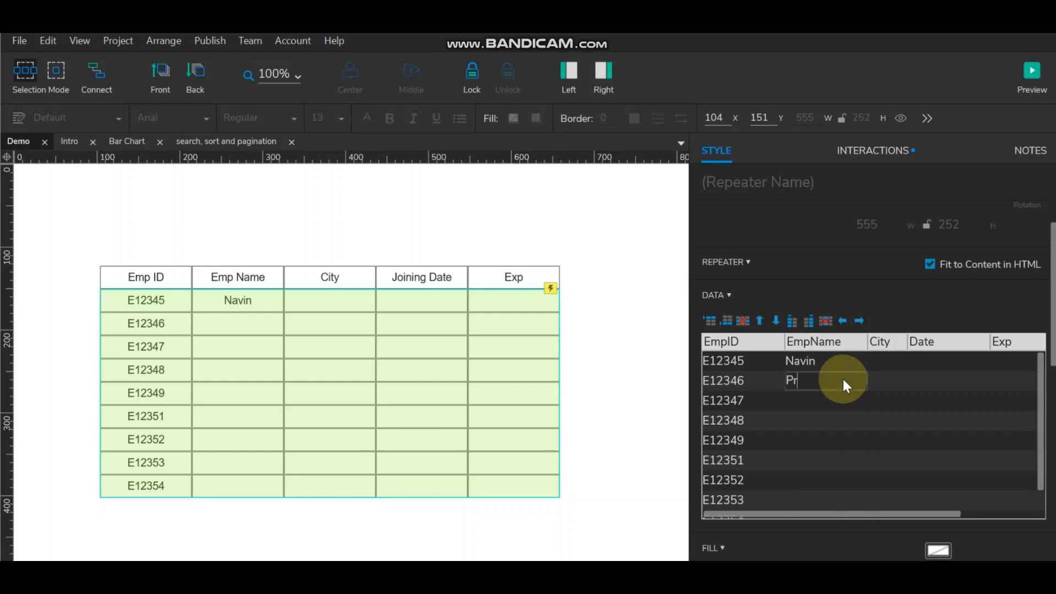
pyautogui.write('akash')
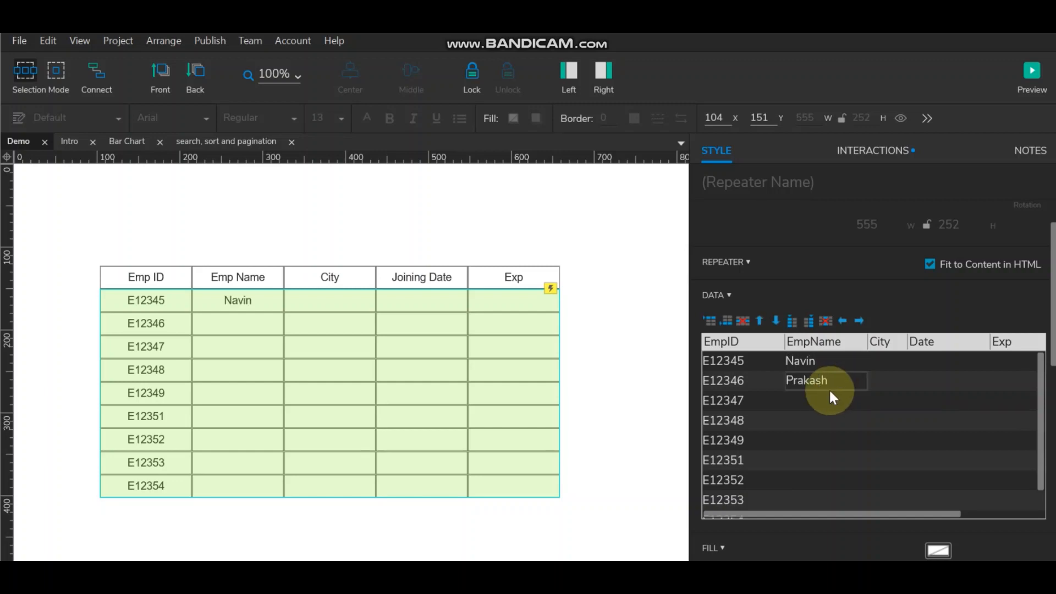
# Fill in the EmpName values of the third, fourth and fifth dataset rows with employee first names.
pyautogui.click(826, 392)
pyautogui.write('Jaya')
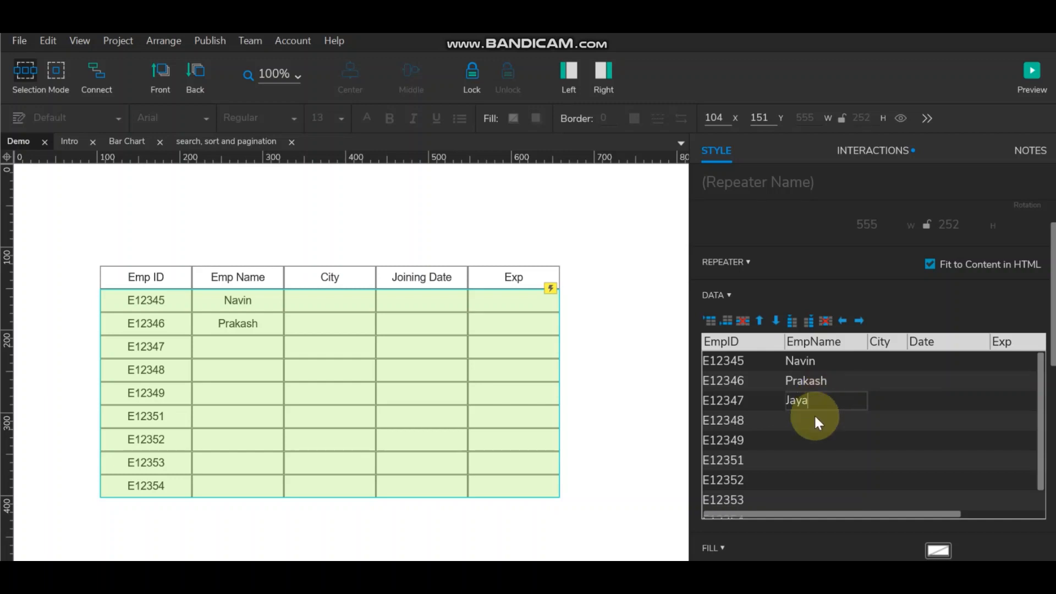
pyautogui.click(815, 417)
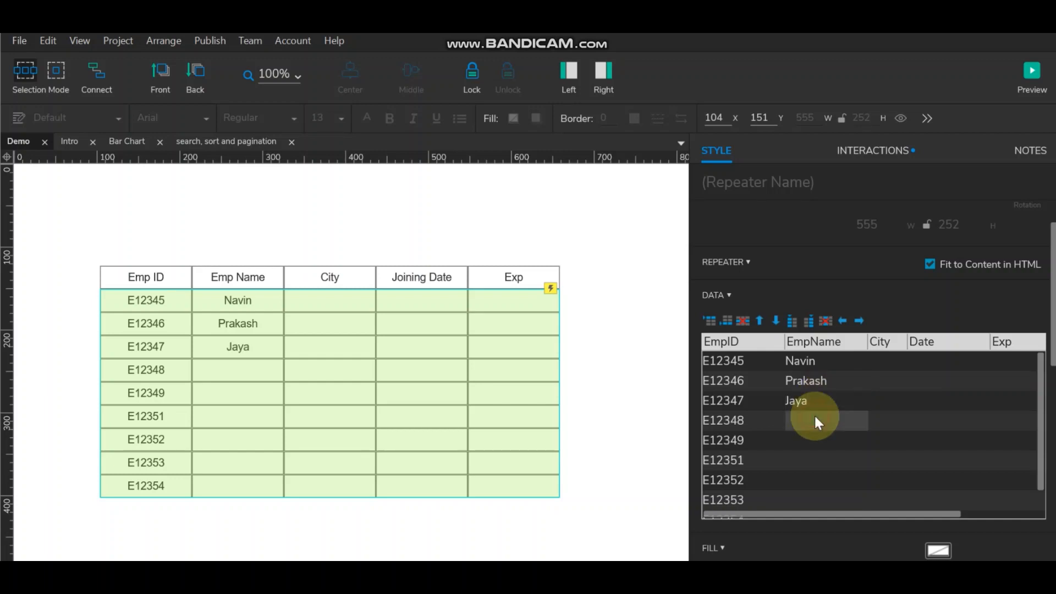
pyautogui.write('Ravi')
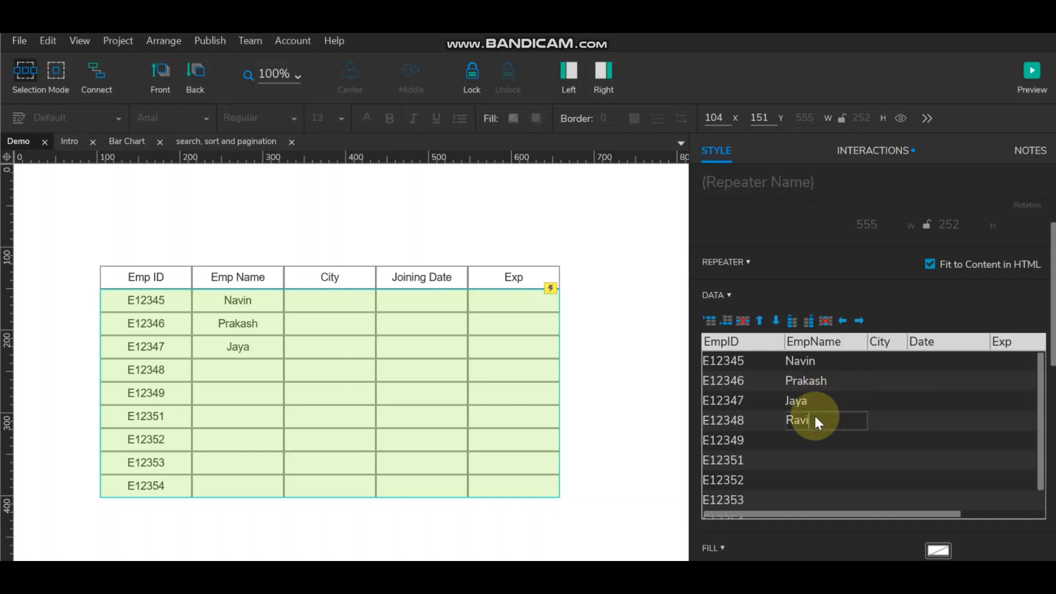
pyautogui.click(808, 440)
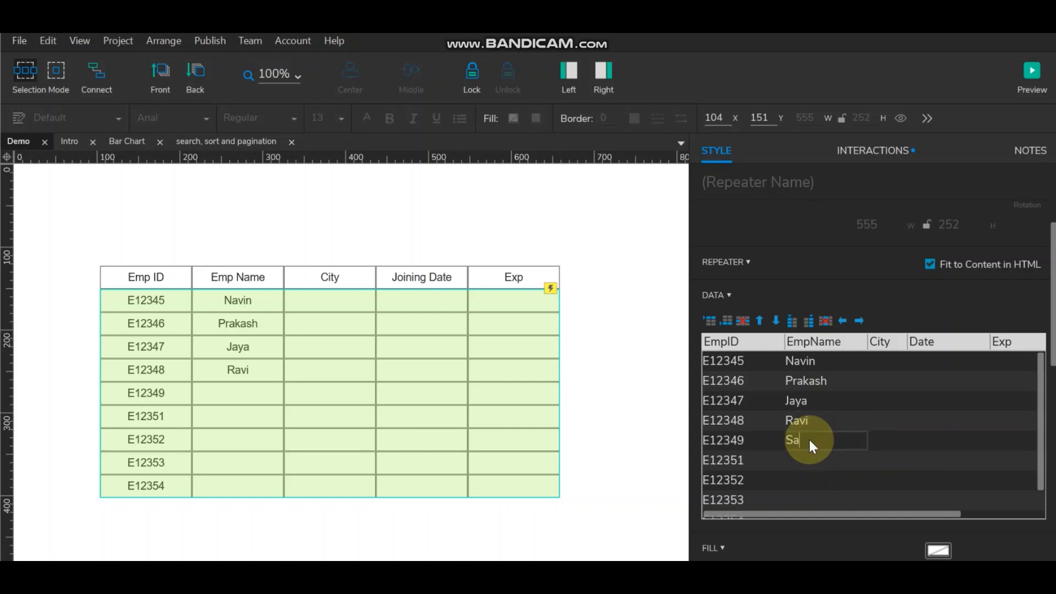
pyautogui.write('Sahil')
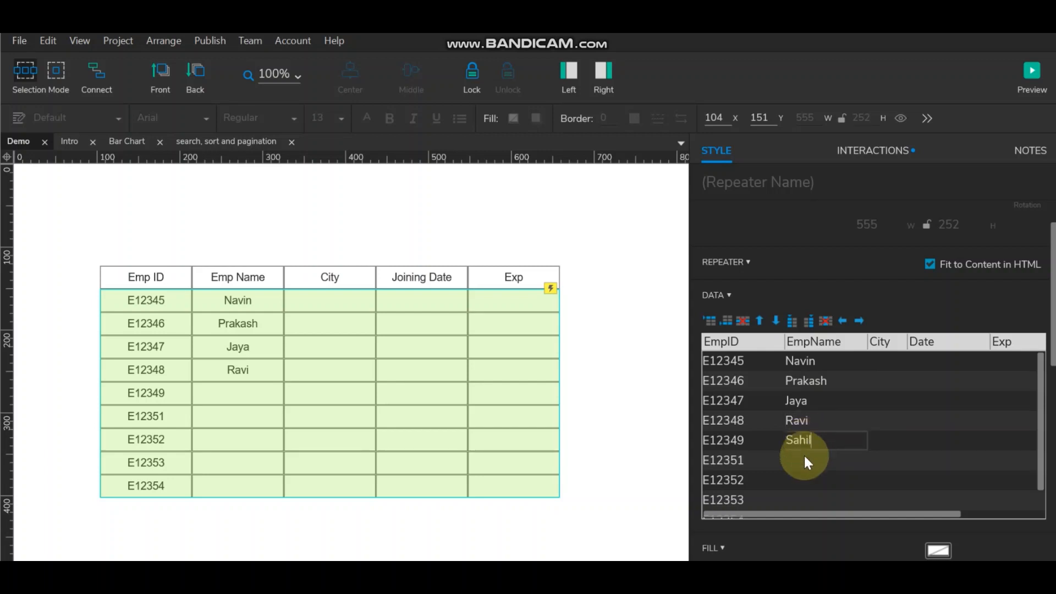
# Fill in the employee first names for the sixth and seventh rows of the EmpName column.
pyautogui.click(804, 456)
pyautogui.write('Kira')
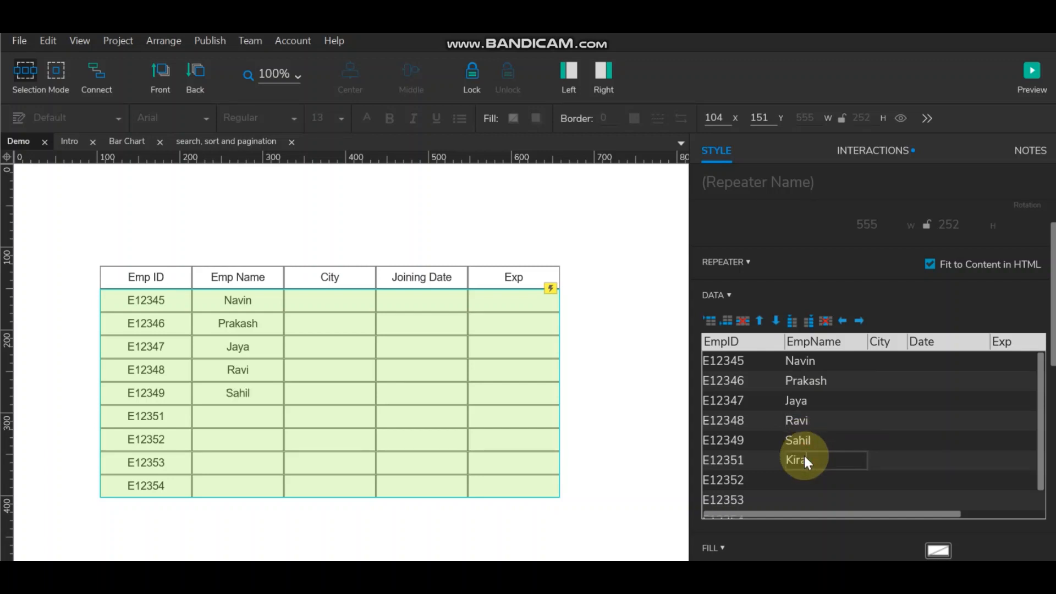
pyautogui.write('n')
pyautogui.click(798, 480)
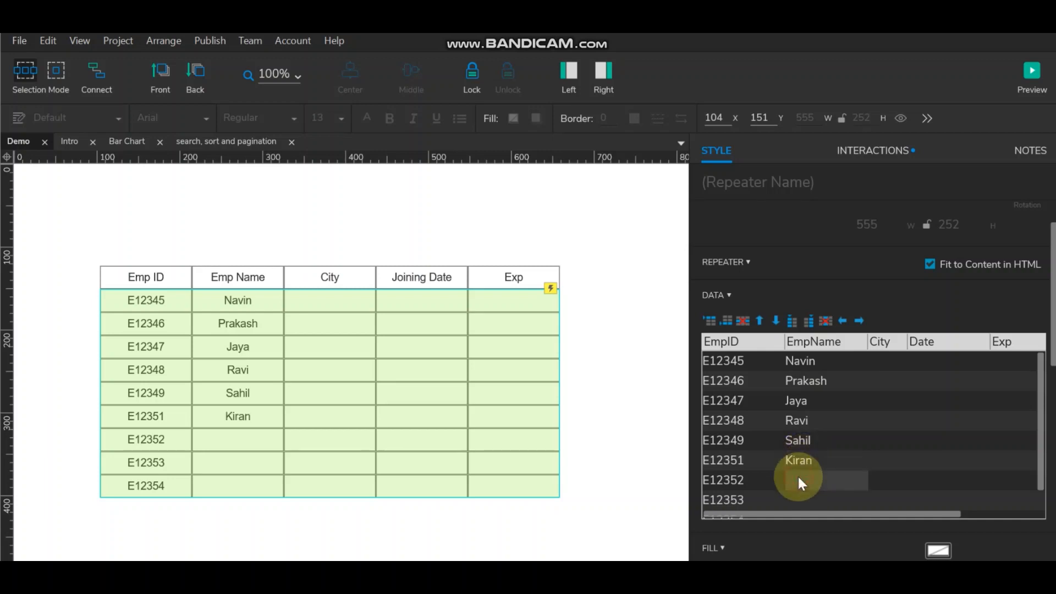
pyautogui.write('Jo')
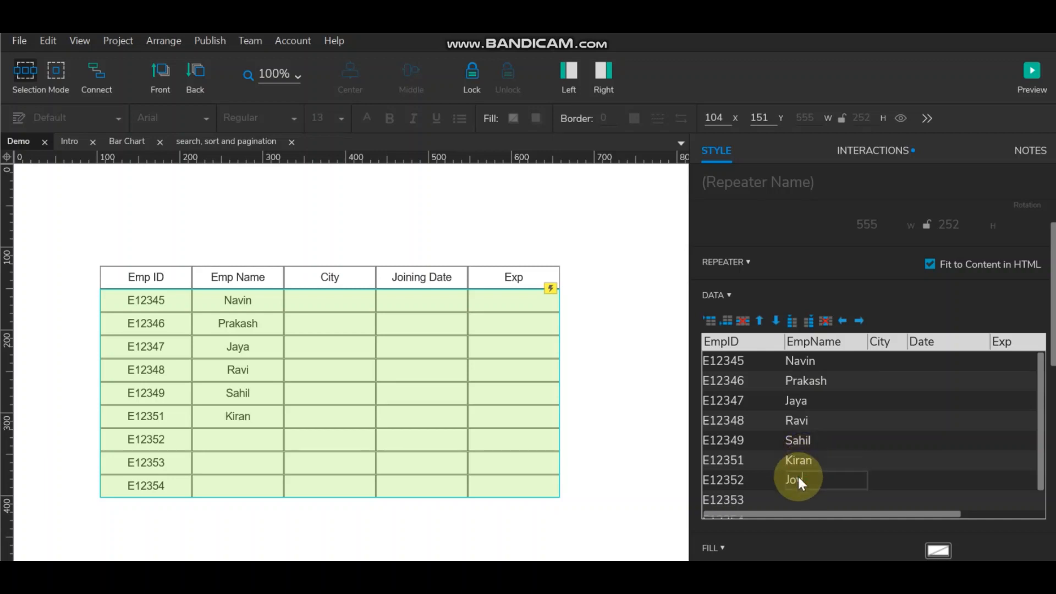
pyautogui.write('y')
# Complete the EmpName column by entering employee first names in the eighth and ninth rows.
pyautogui.scroll(-1, 828, 480)
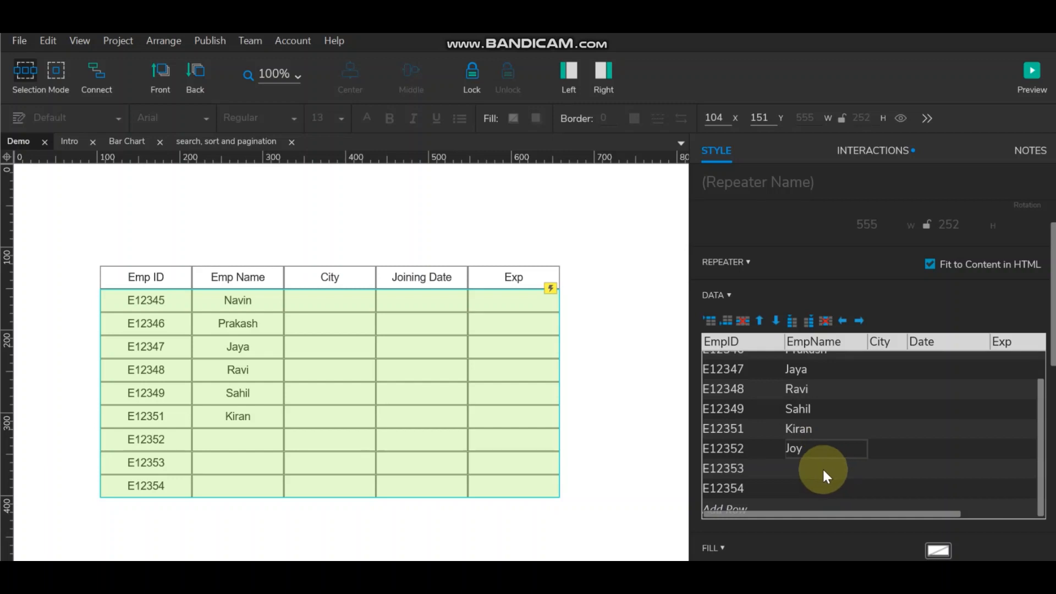
pyautogui.click(823, 468)
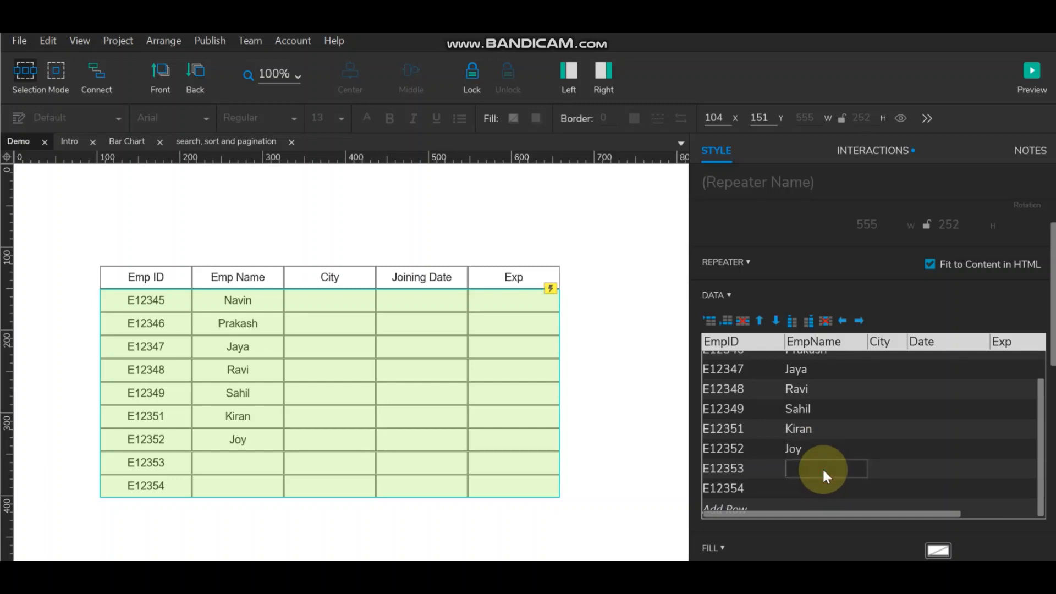
pyautogui.write('Ro')
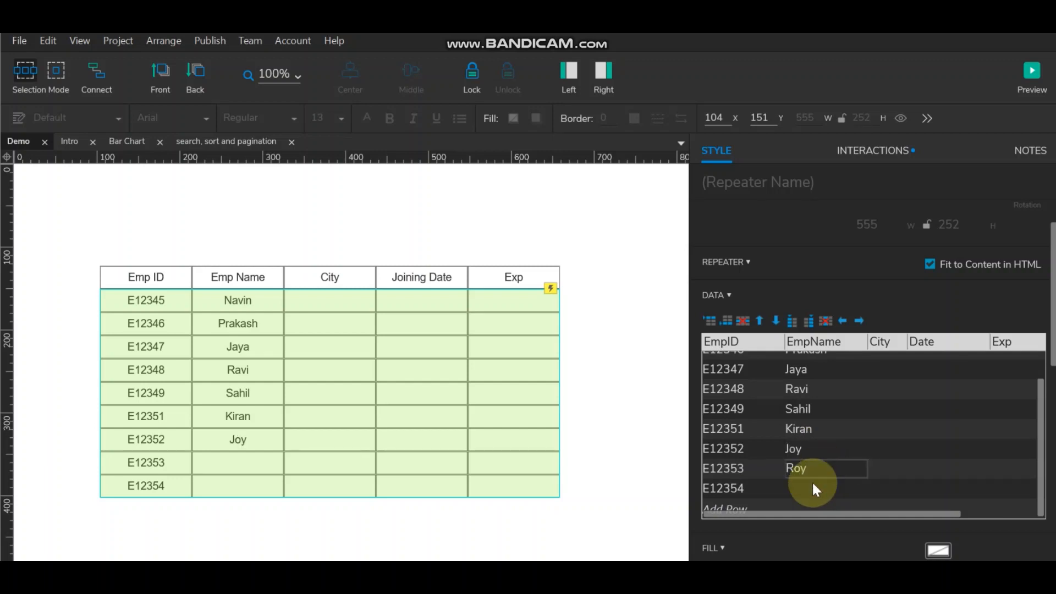
pyautogui.write('y')
pyautogui.click(806, 490)
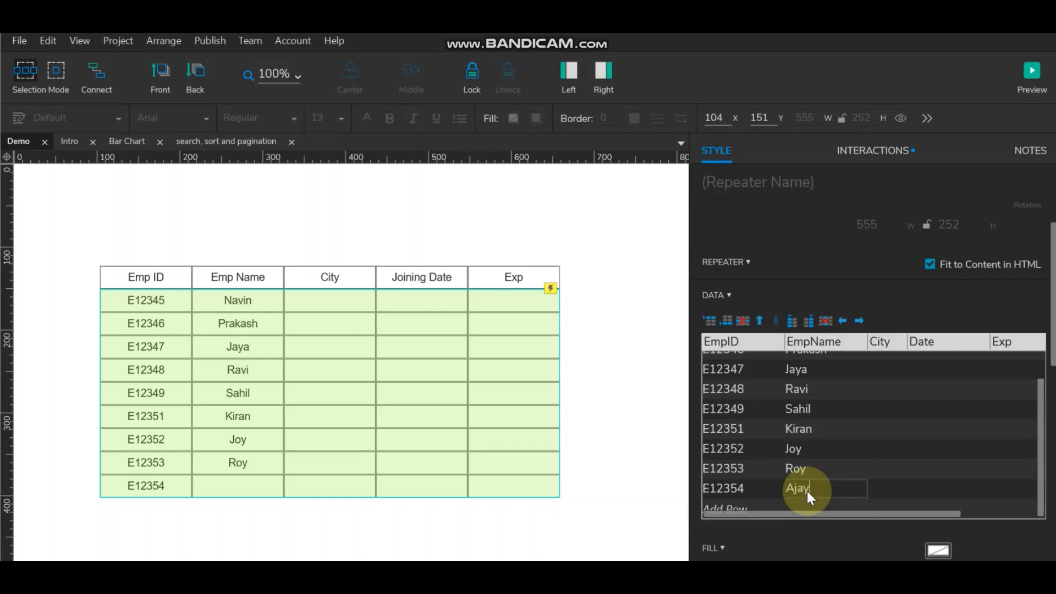
pyautogui.click(889, 407)
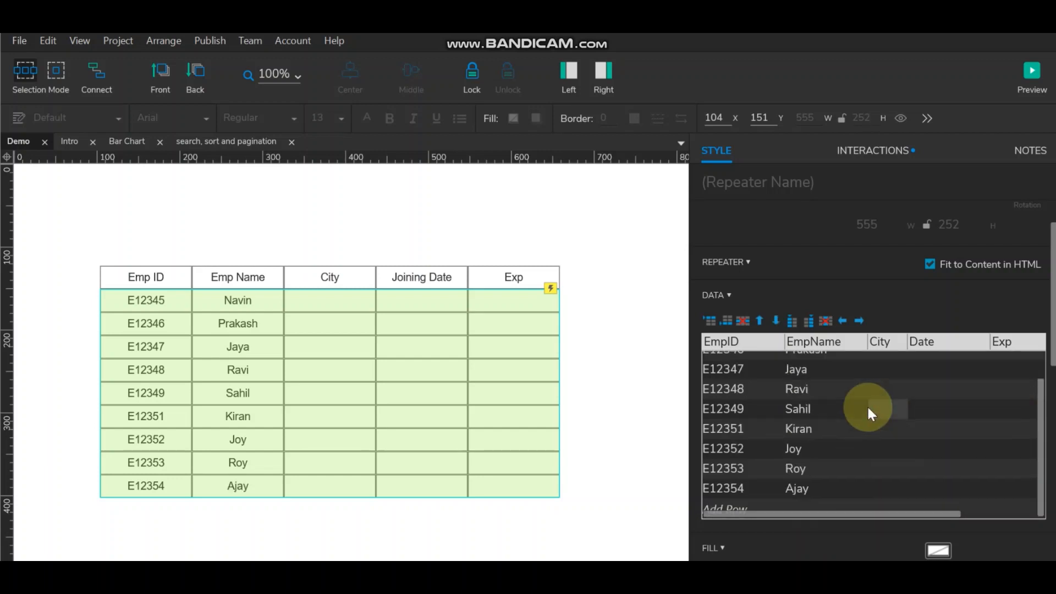
# Set the City values of the first three dataset rows to Bangalore, Pune and Bangalore.
pyautogui.scroll(2, 880, 363)
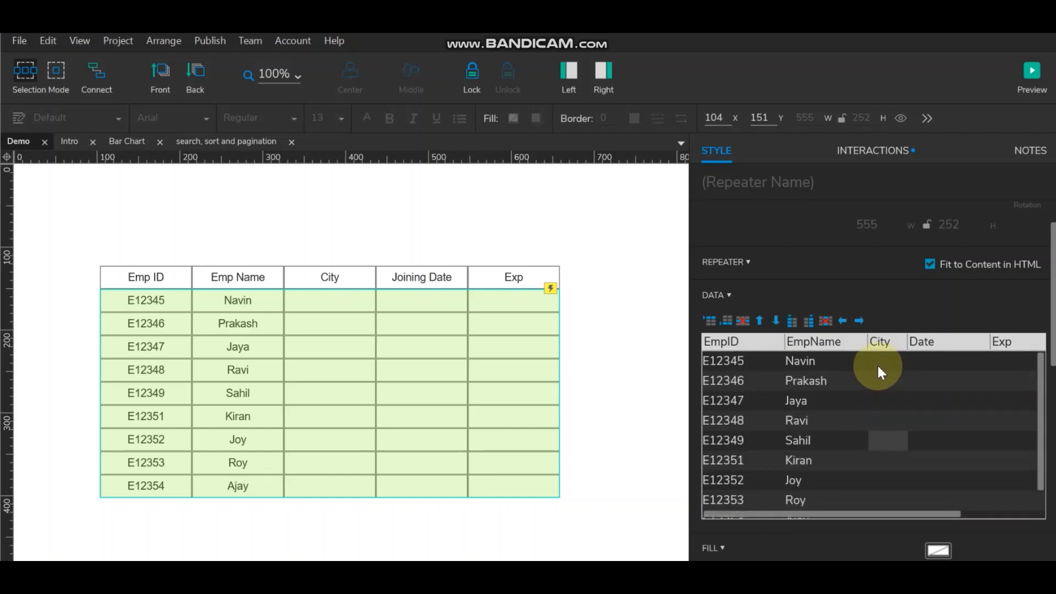
pyautogui.click(876, 364)
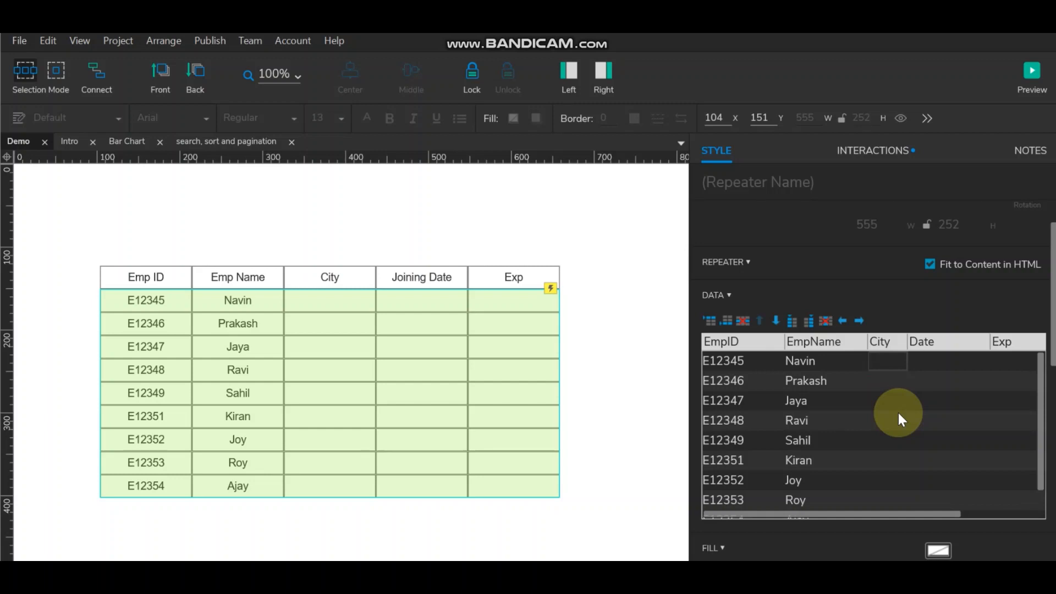
pyautogui.write('B')
pyautogui.write('angalor')
pyautogui.write('e')
pyautogui.click(872, 379)
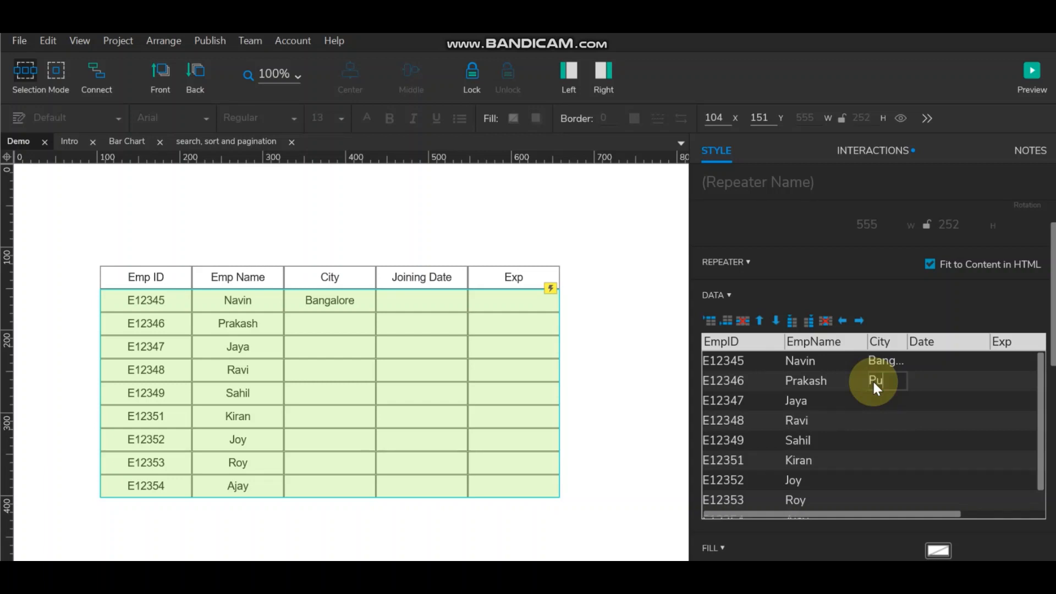
pyautogui.click(883, 401)
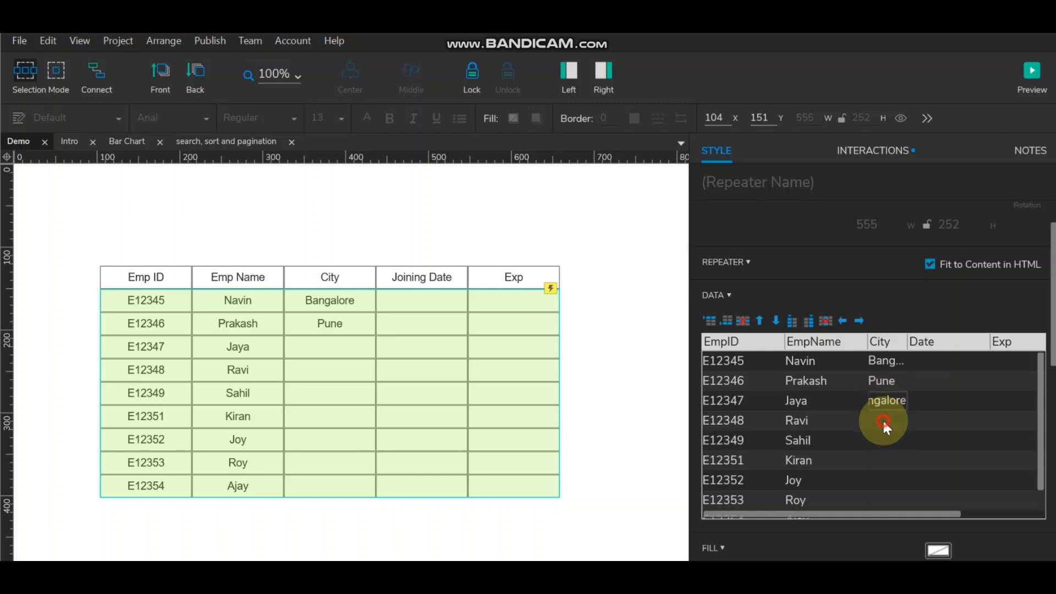
# Set the City values of the fourth through seventh dataset rows to Pune, Nagpur, Pune and Pune.
pyautogui.click(883, 421)
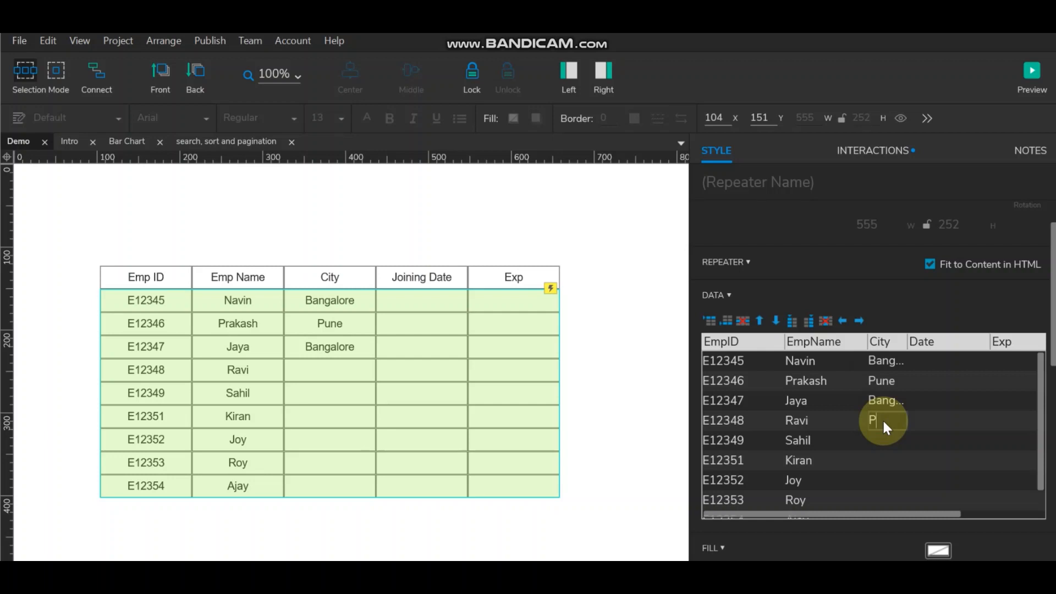
pyautogui.click(883, 441)
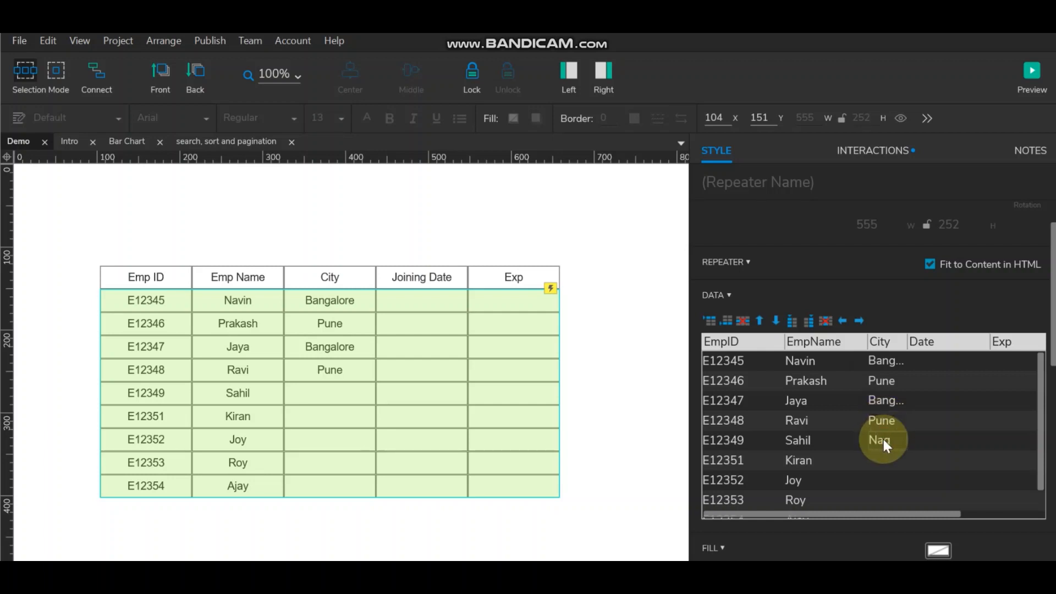
pyautogui.write('Nagpur')
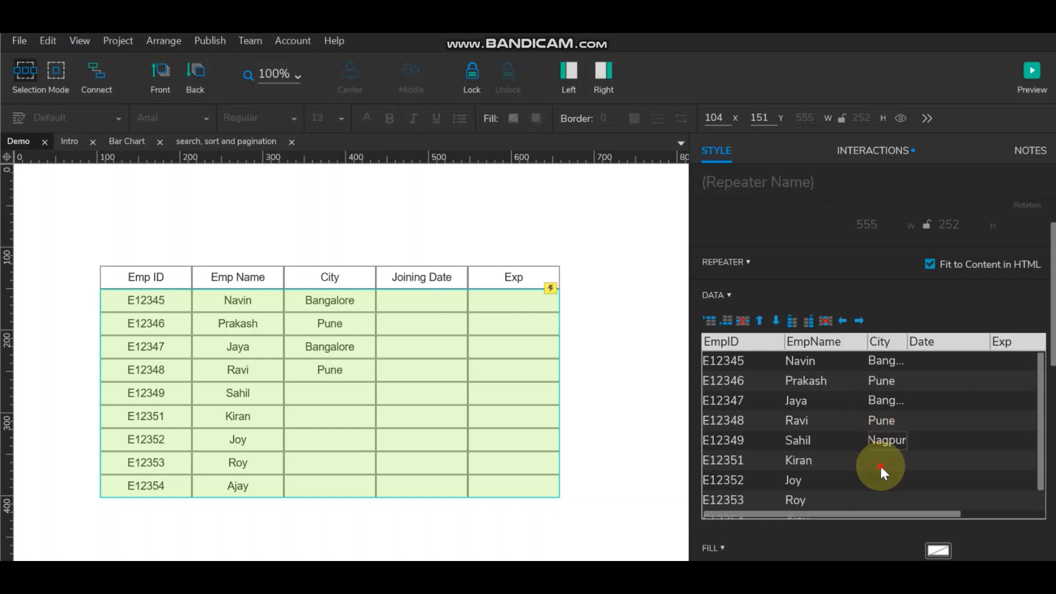
pyautogui.click(879, 463)
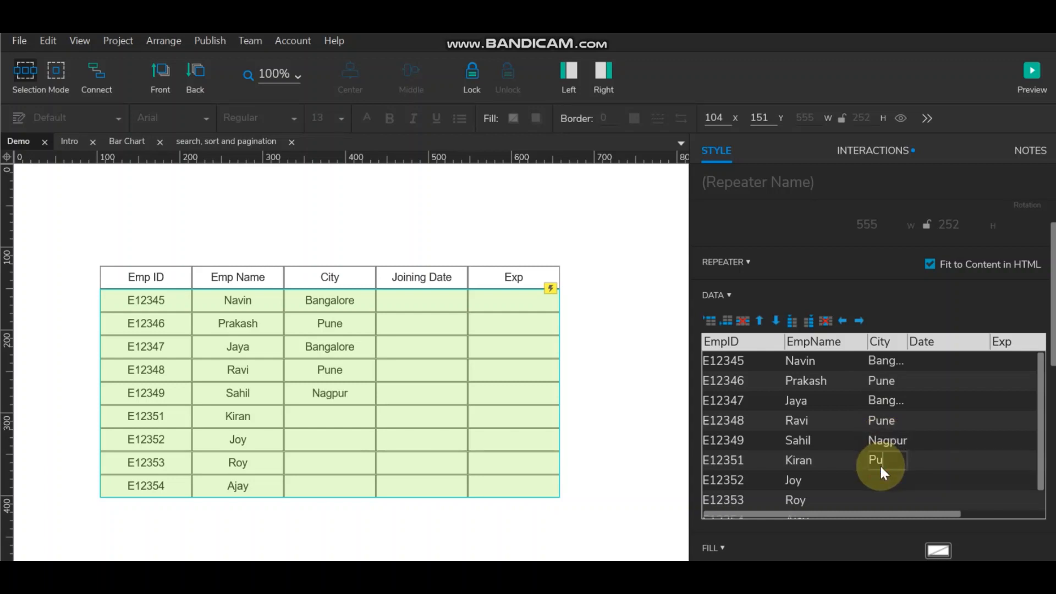
pyautogui.click(880, 476)
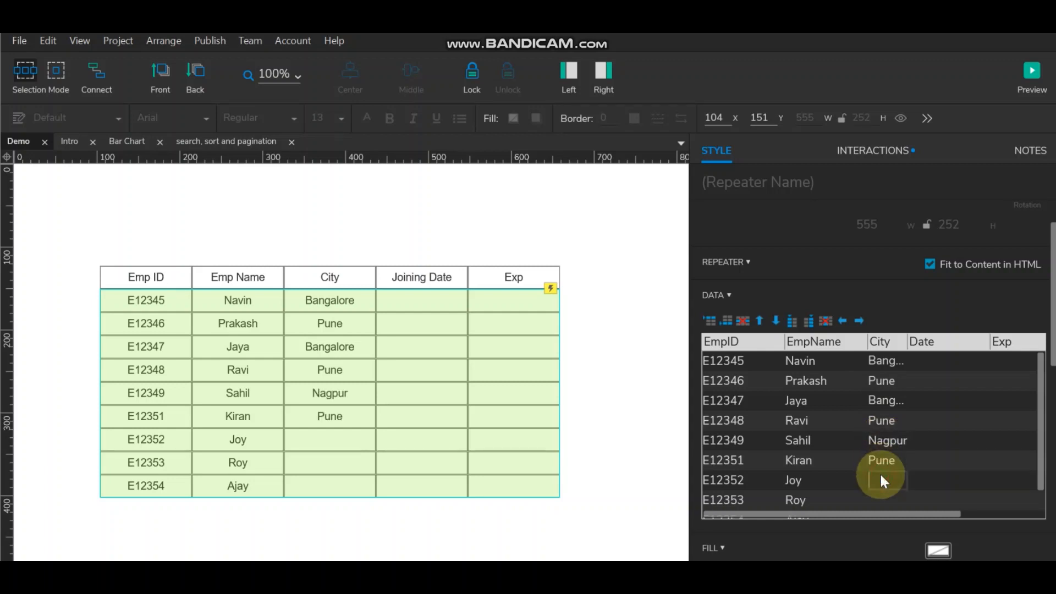
pyautogui.write('Pune')
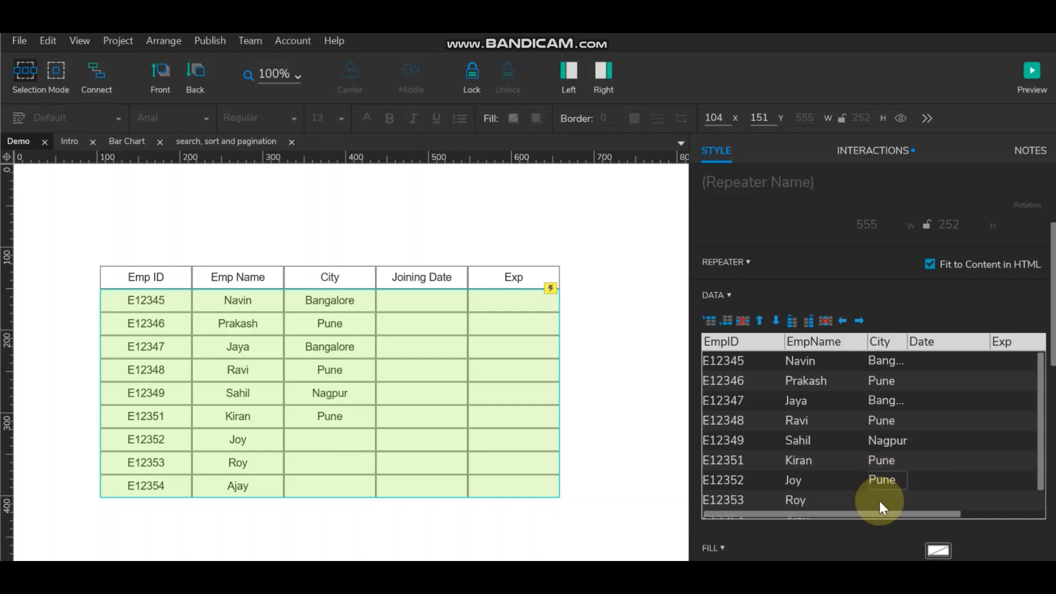
# Complete the City column by setting the eighth row to Pune and the ninth row to Nagpur.
pyautogui.click(878, 500)
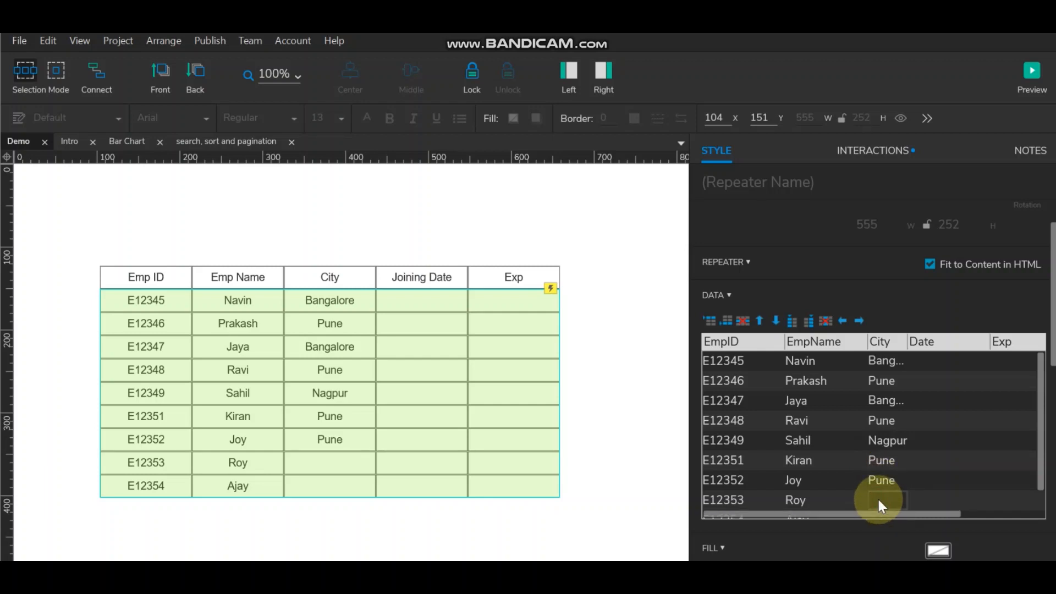
pyautogui.write('Pune')
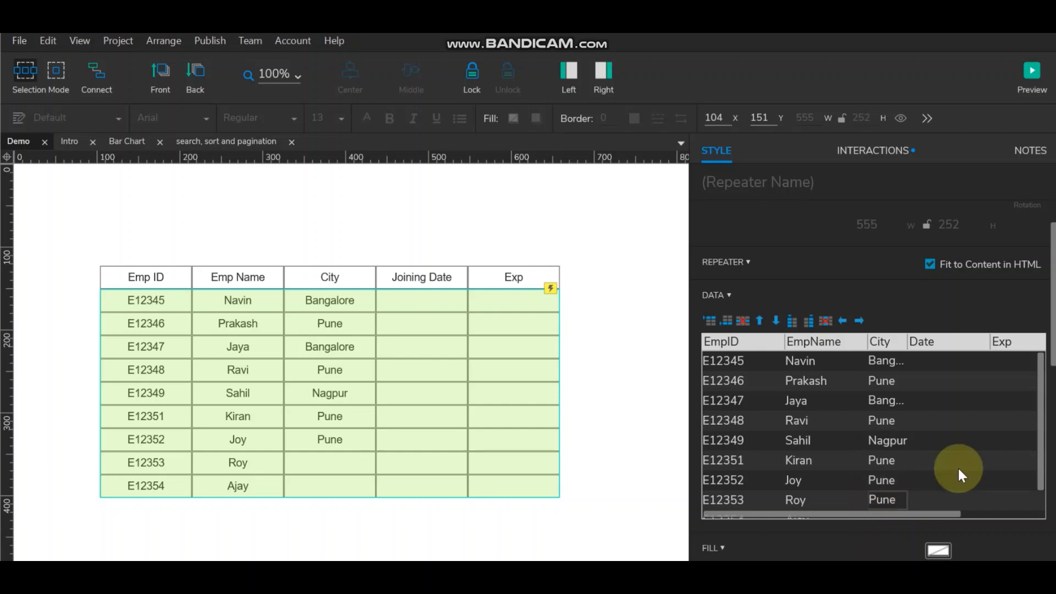
pyautogui.scroll(-1, 958, 466)
pyautogui.click(880, 488)
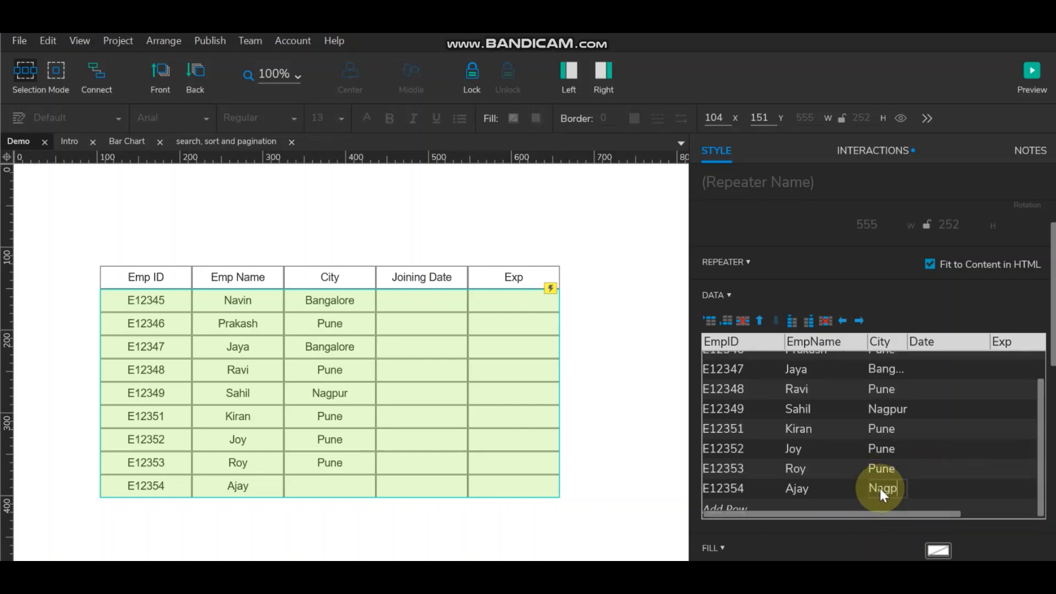
pyautogui.write('Nagpur')
# Set the Date value of the first dataset row to 09/10/2020.
pyautogui.click(916, 375)
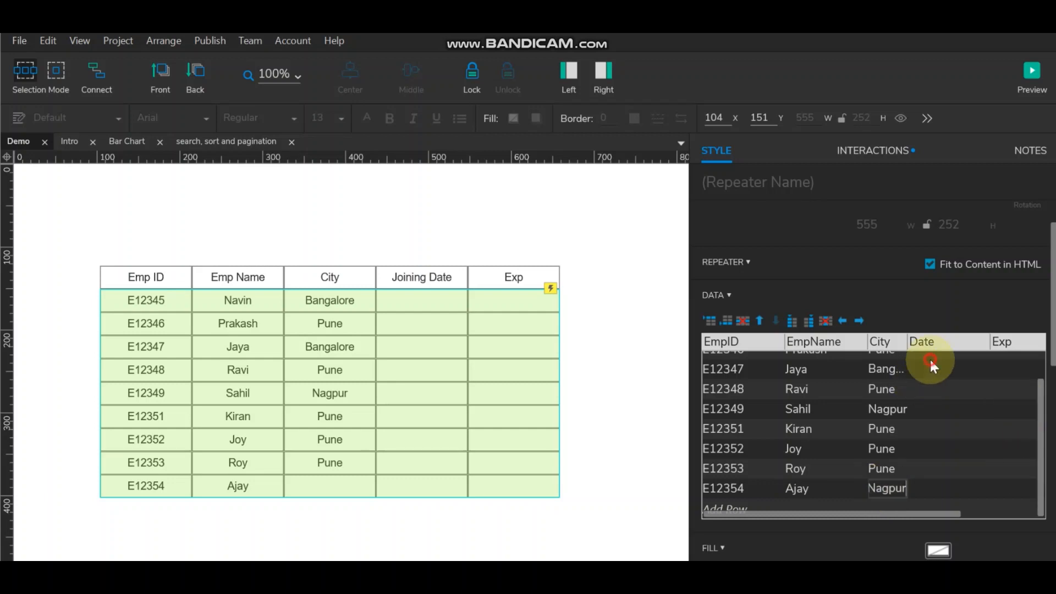
pyautogui.scroll(1, 943, 398)
pyautogui.click(925, 361)
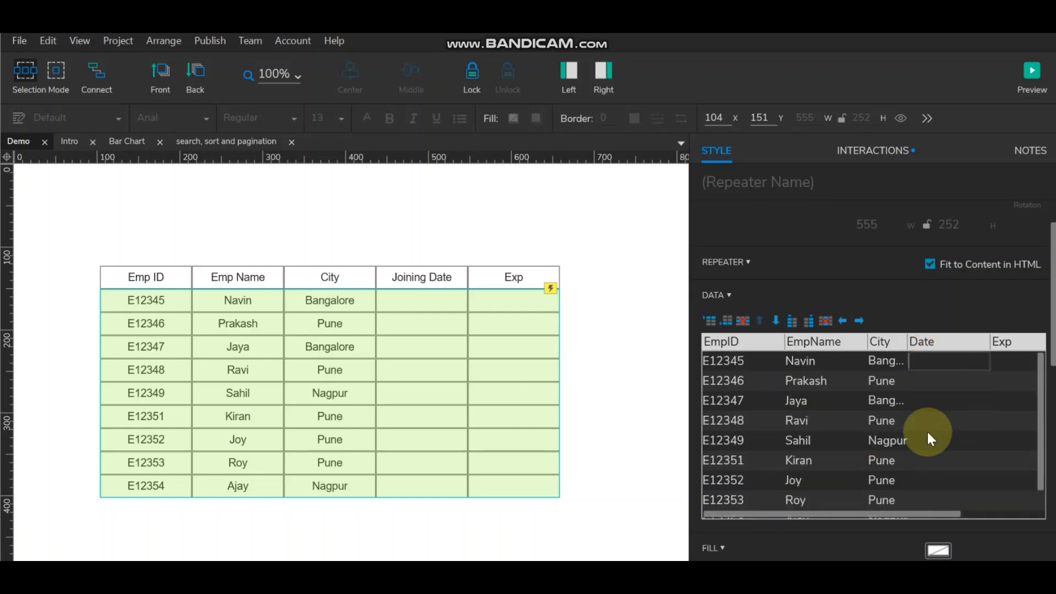
pyautogui.write('09/10/2020')
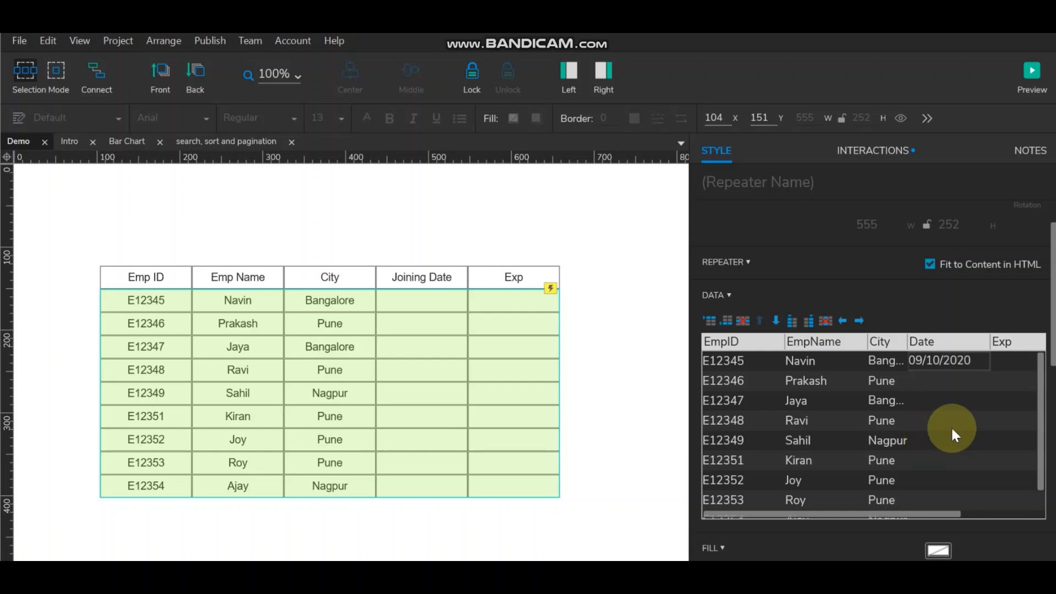
# Copy the first row's date into the Date cells of the second, third and fourth dataset rows.
pyautogui.moveTo(983, 361); pyautogui.dragTo(662, 359)
pyautogui.hotkey('ctrl', 'c')
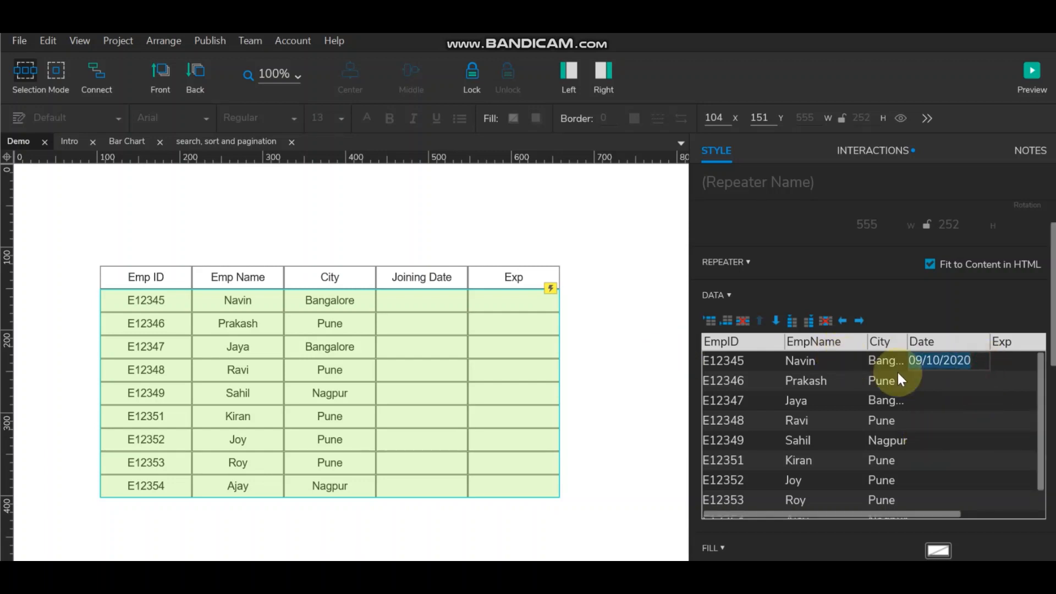
pyautogui.click(930, 380)
pyautogui.hotkey('ctrl', 'v')
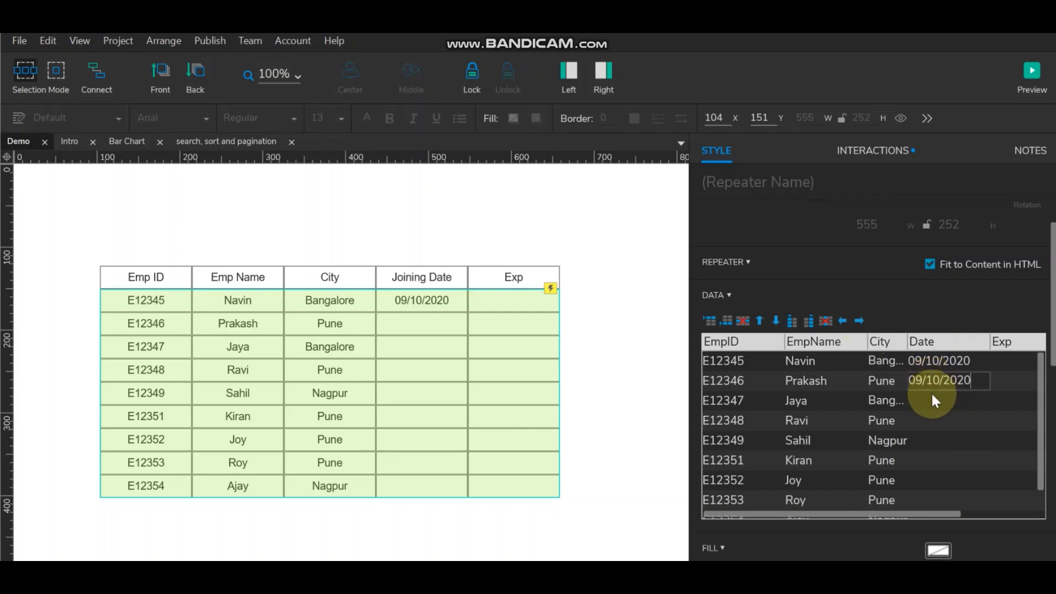
pyautogui.click(930, 392)
pyautogui.hotkey('ctrl', 'v')
pyautogui.click(929, 422)
pyautogui.hotkey('ctrl', 'v')
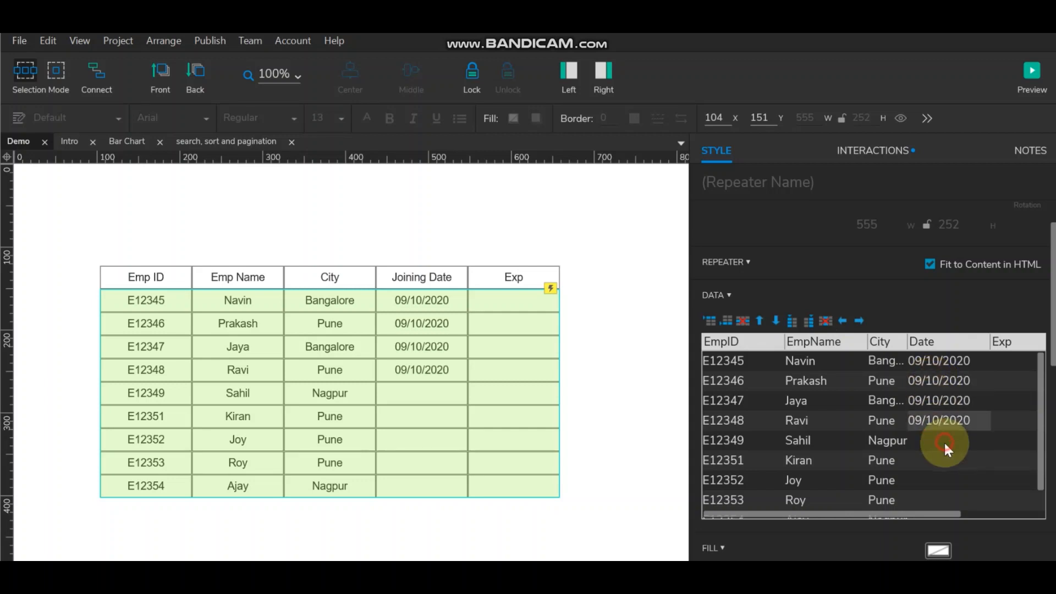
# Paste the copied date 09/10/2020 into the Date cells of the fifth through ninth dataset rows.
pyautogui.click(943, 441)
pyautogui.hotkey('ctrl', 'v')
pyautogui.click(941, 456)
pyautogui.hotkey('ctrl', 'v')
pyautogui.click(941, 476)
pyautogui.hotkey('ctrl', 'v')
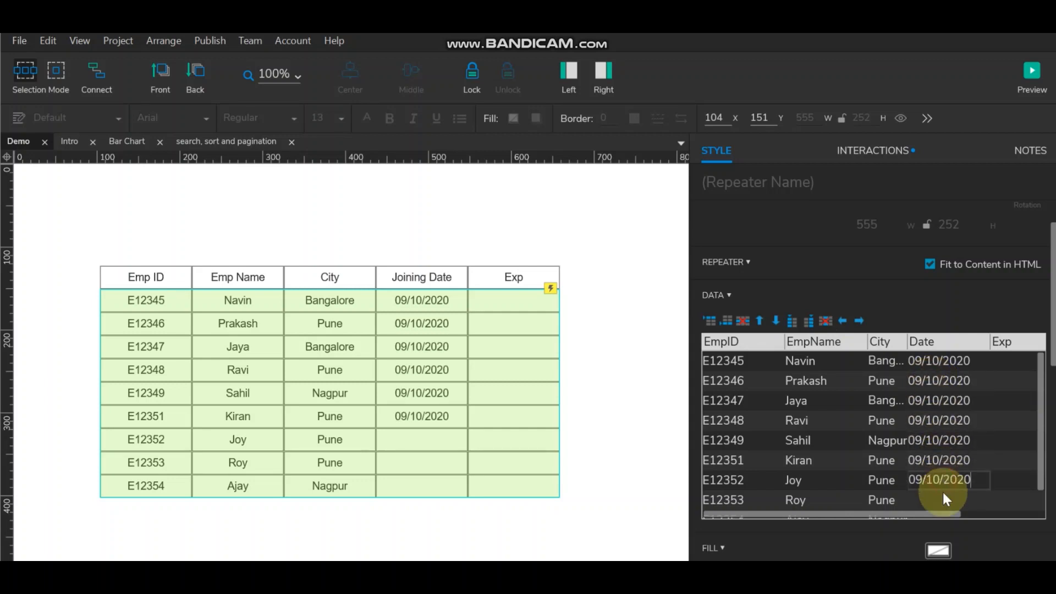
pyautogui.click(942, 493)
pyautogui.hotkey('ctrl', 'v')
pyautogui.scroll(-1, 947, 479)
pyautogui.click(945, 487)
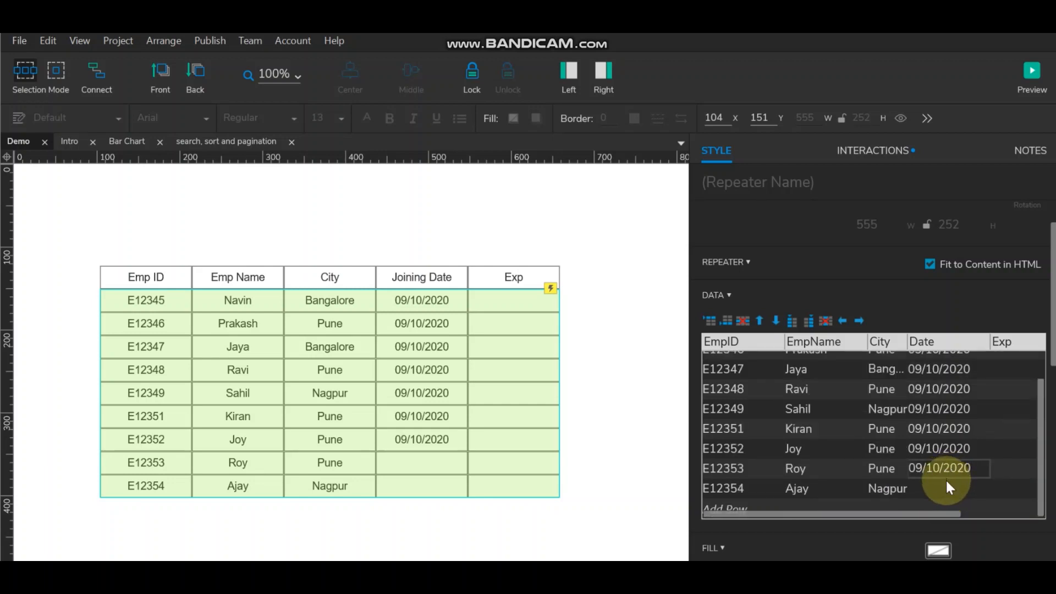
pyautogui.hotkey('ctrl', 'v')
# Set the Exp values of the first three dataset rows to 10, 10 and 20.
pyautogui.click(998, 448)
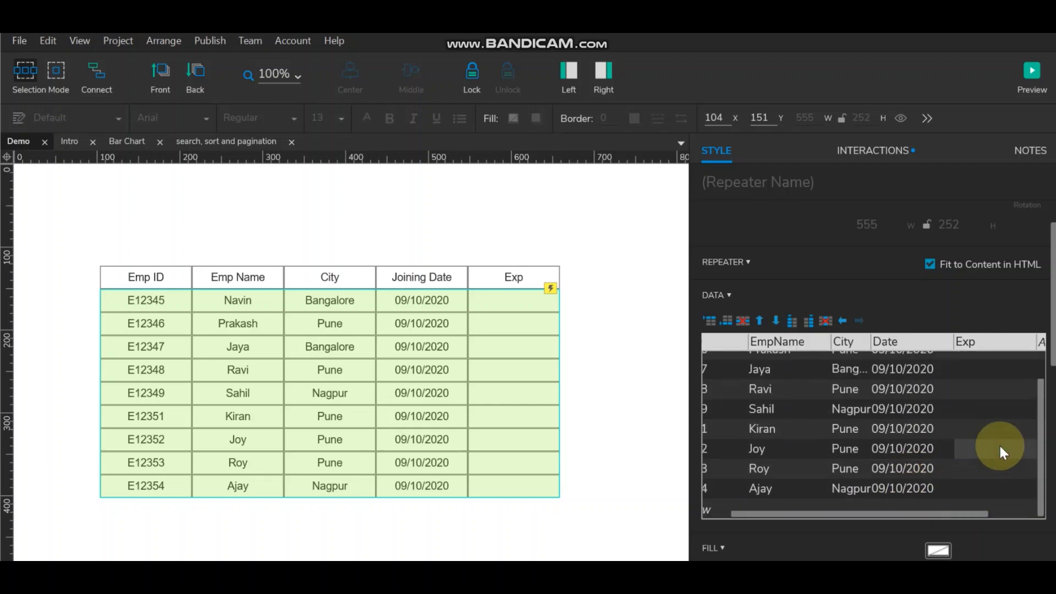
pyautogui.scroll(1, 944, 444)
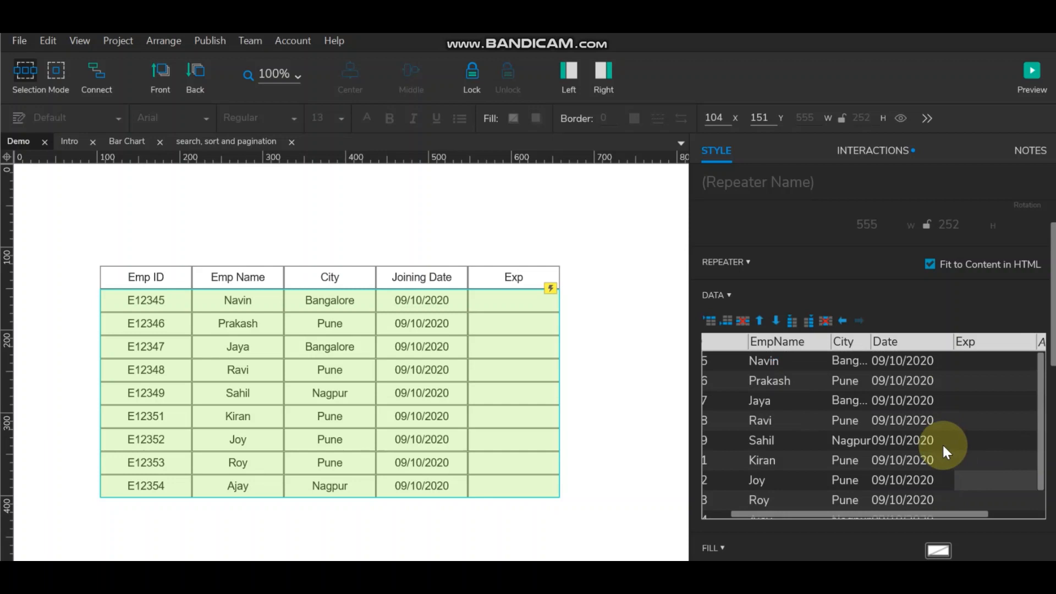
pyautogui.click(976, 361)
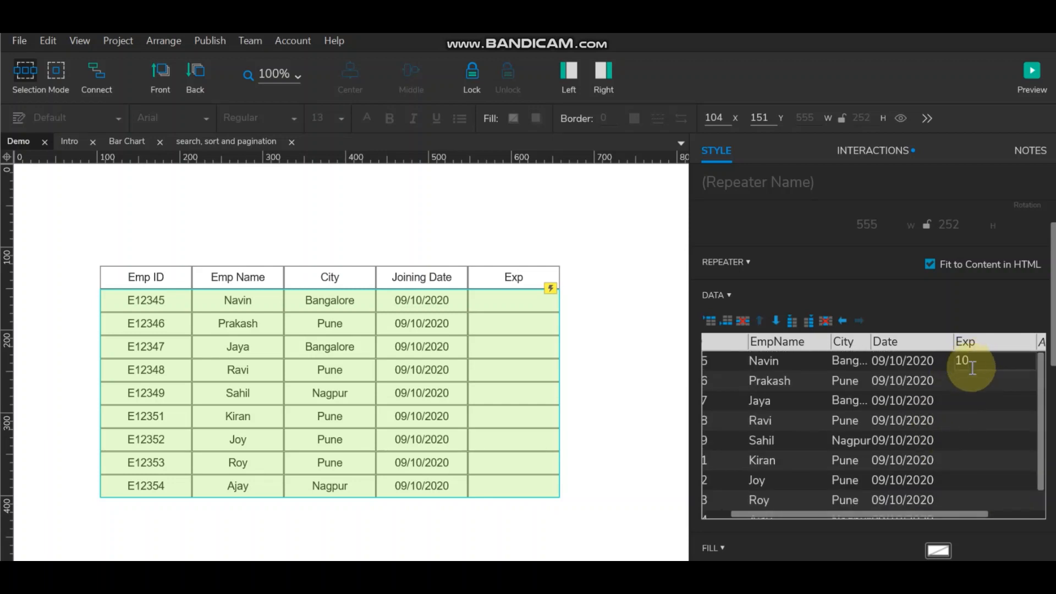
pyautogui.doubleClick(976, 366)
pyautogui.click(977, 376)
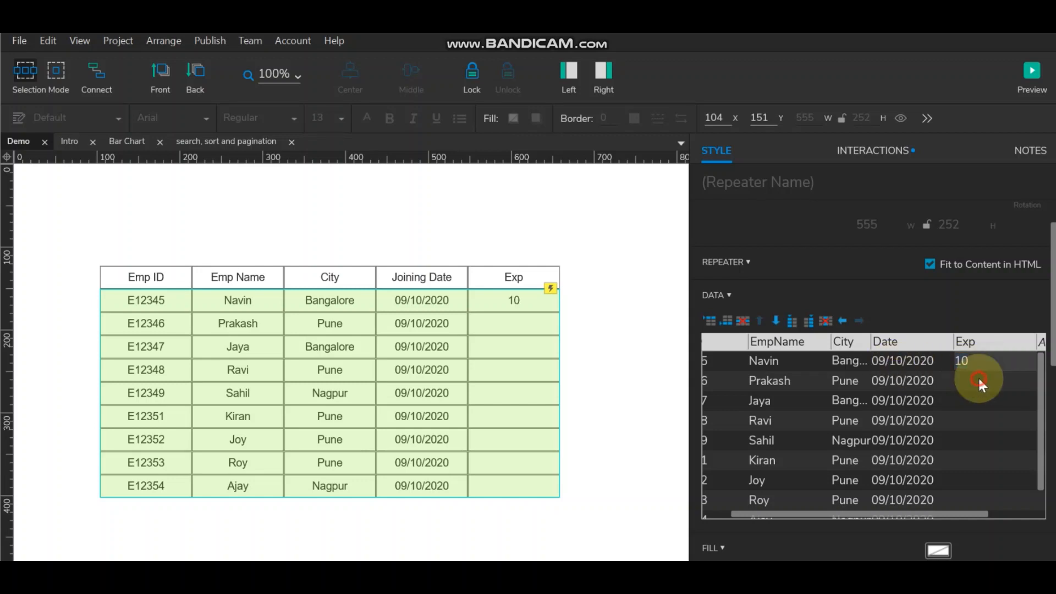
pyautogui.write('10')
pyautogui.click(980, 396)
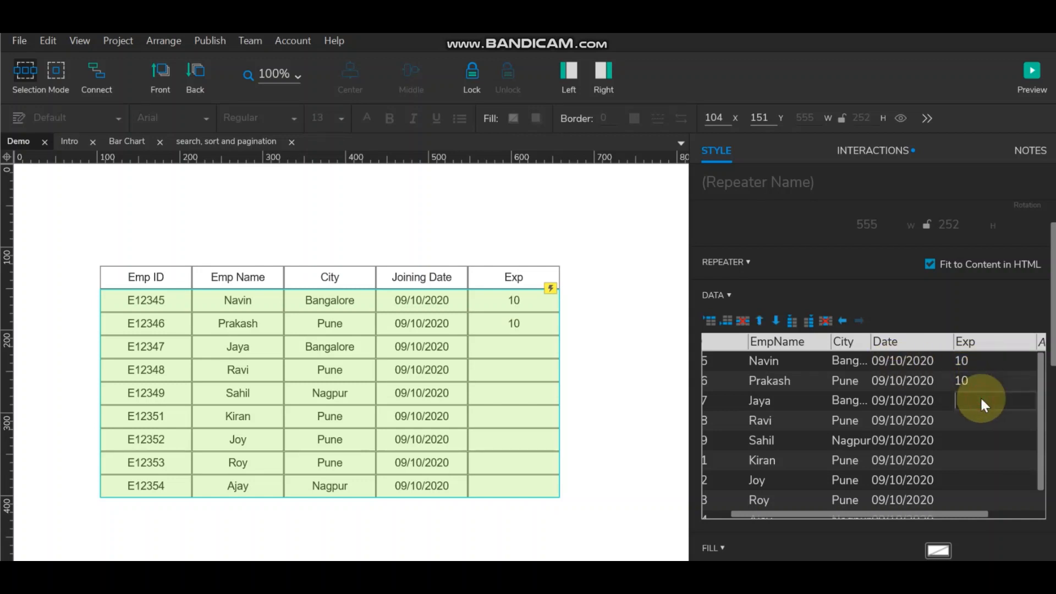
pyautogui.write('20')
# Set the Exp values of rows four through nine to 10, 13, 10, 10, 09 and 02, and close the repeater's item editor.
pyautogui.click(977, 416)
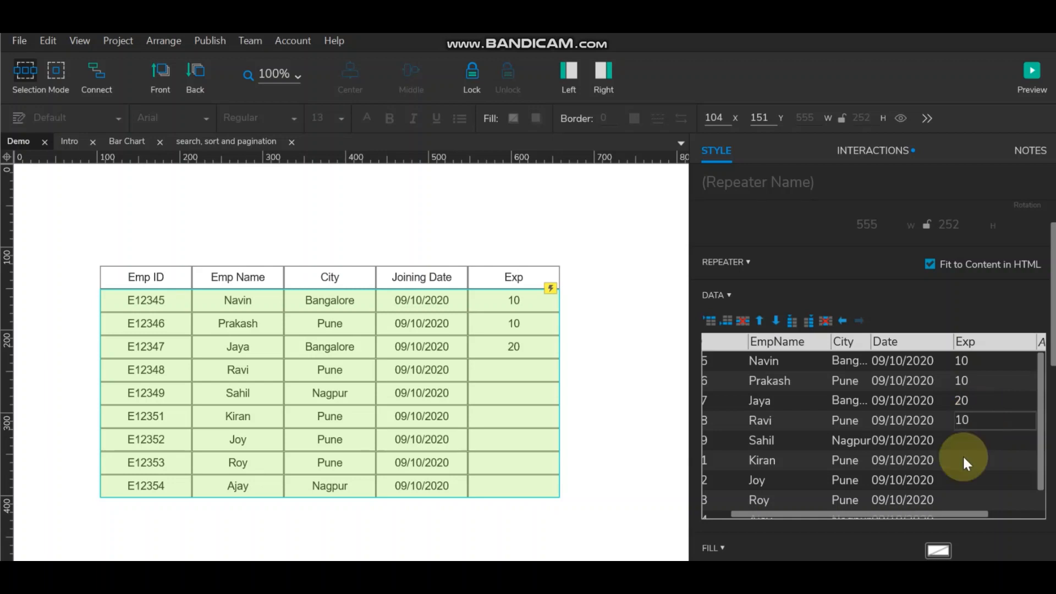
pyautogui.click(962, 436)
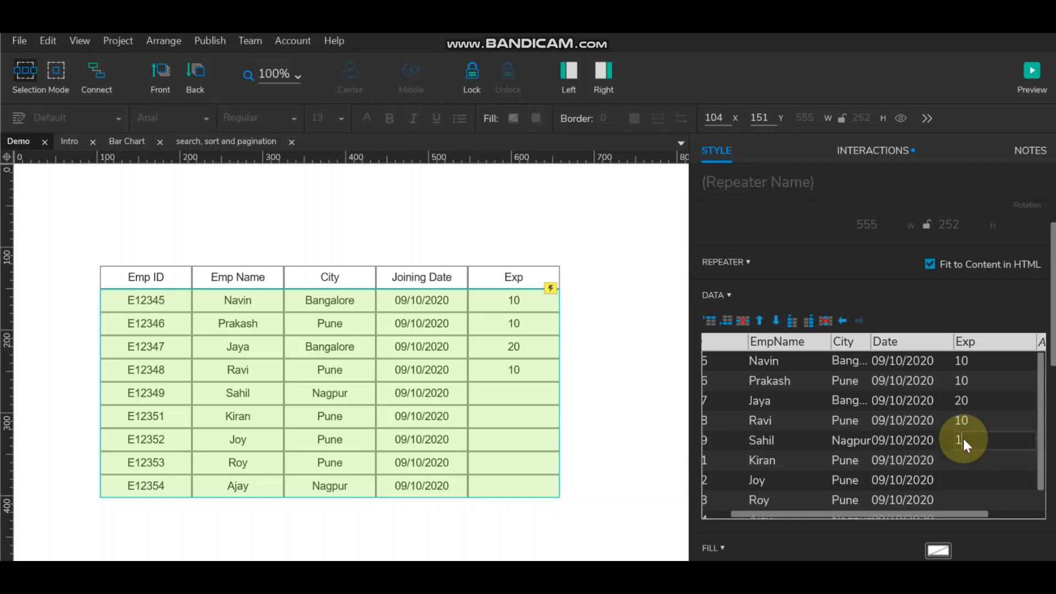
pyautogui.click(963, 460)
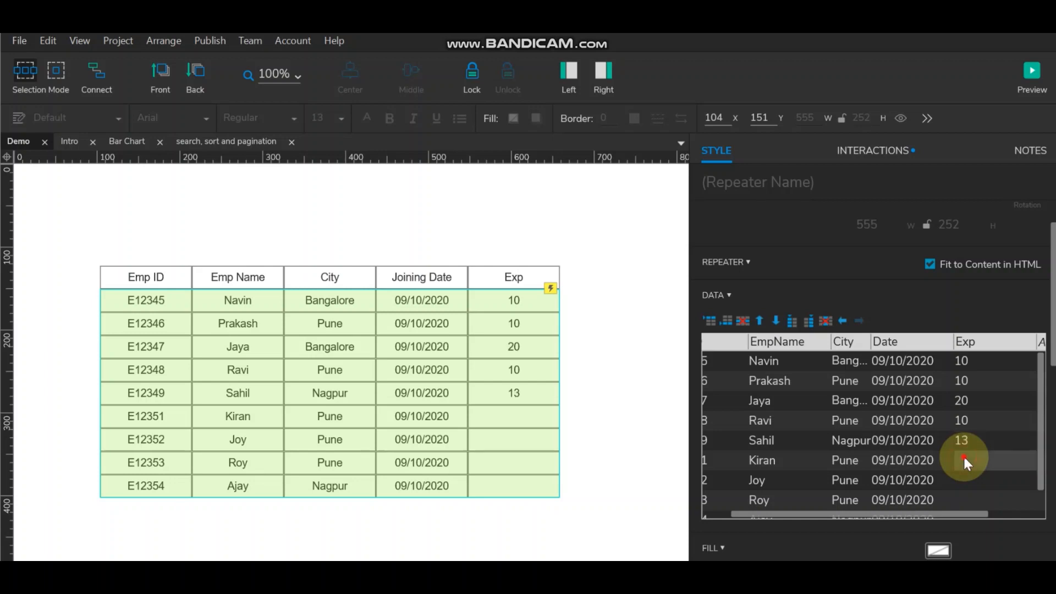
pyautogui.write('10')
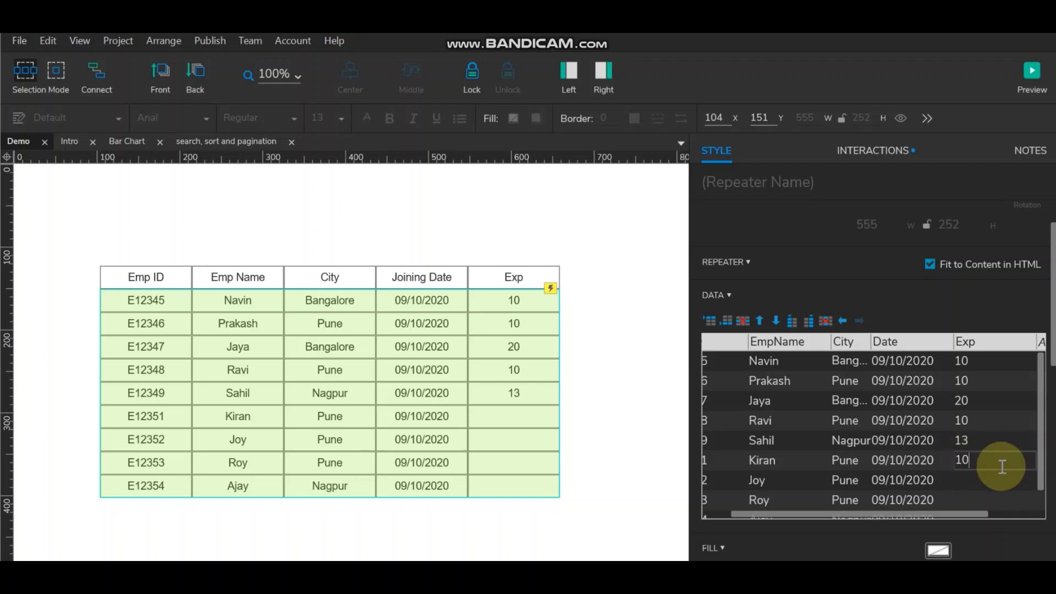
pyautogui.click(960, 476)
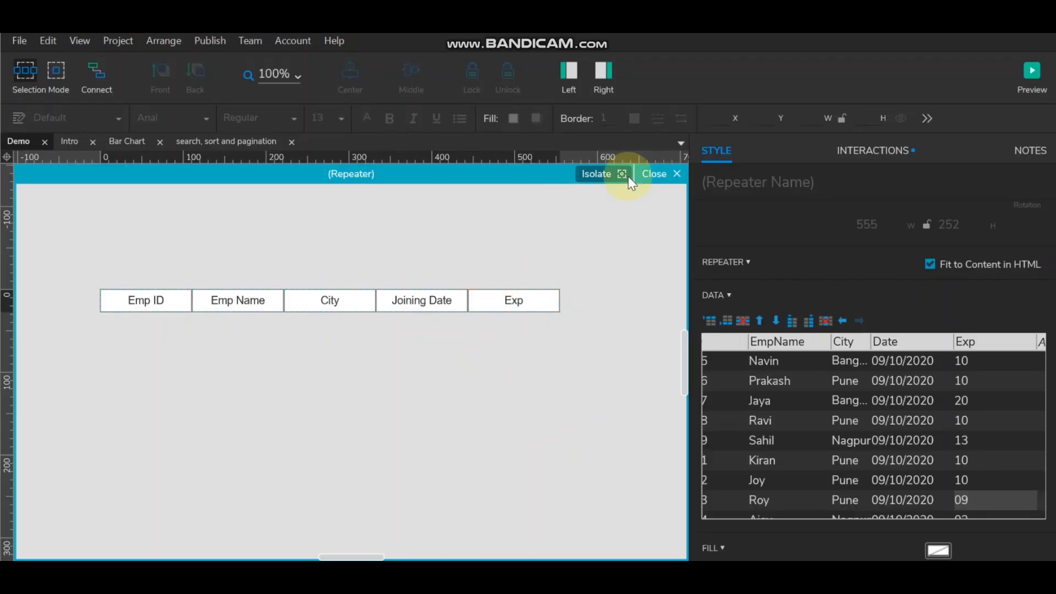
pyautogui.click(646, 174)
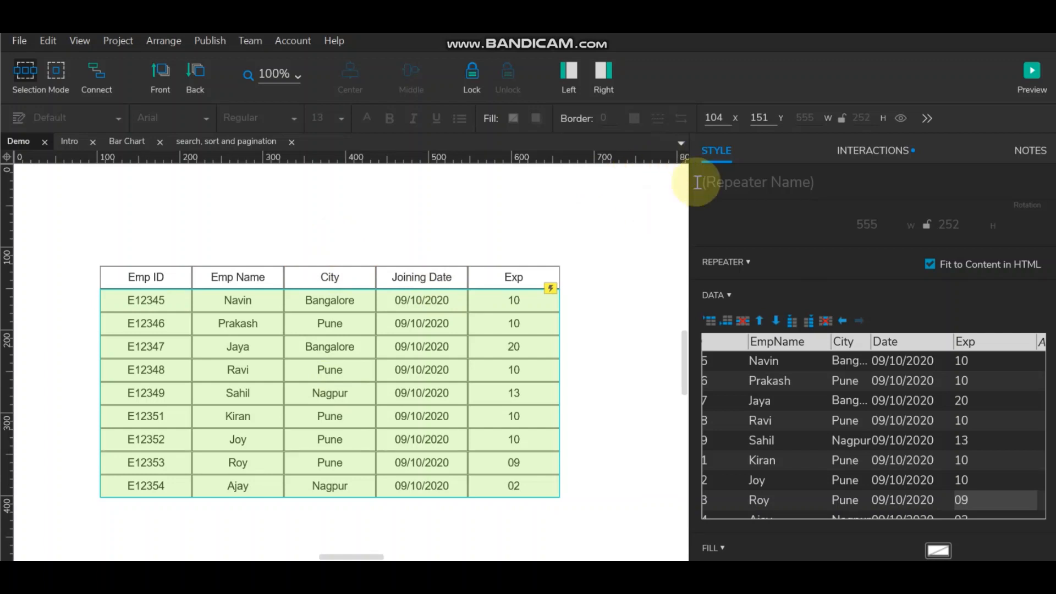
# Narrow the properties pane and name the repeater Emp.
pyautogui.moveTo(694, 202); pyautogui.dragTo(763, 199)
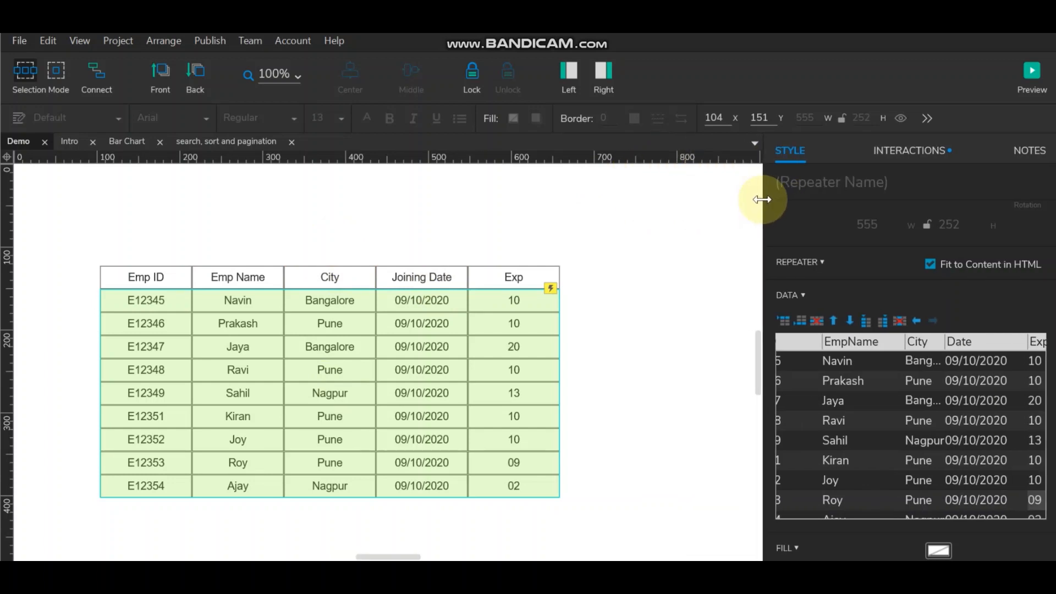
pyautogui.click(834, 186)
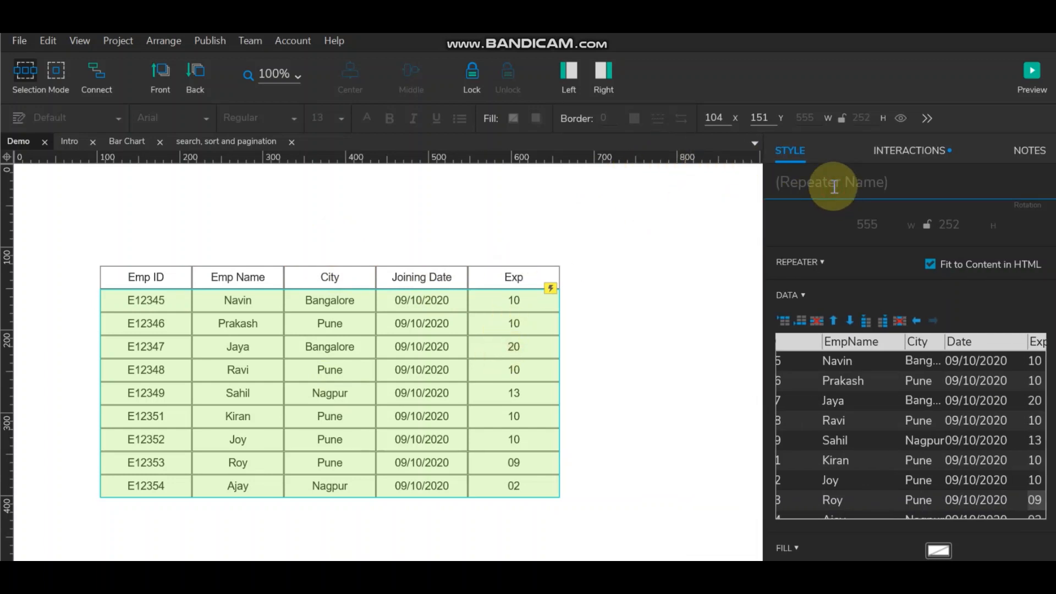
pyautogui.write('Em')
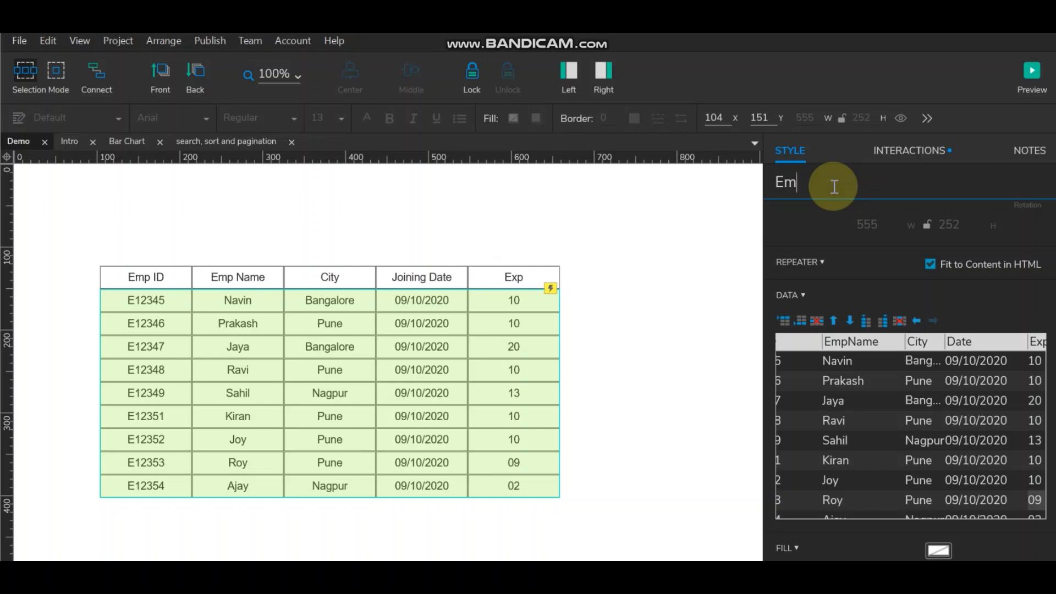
pyautogui.write('p')
pyautogui.click(655, 285)
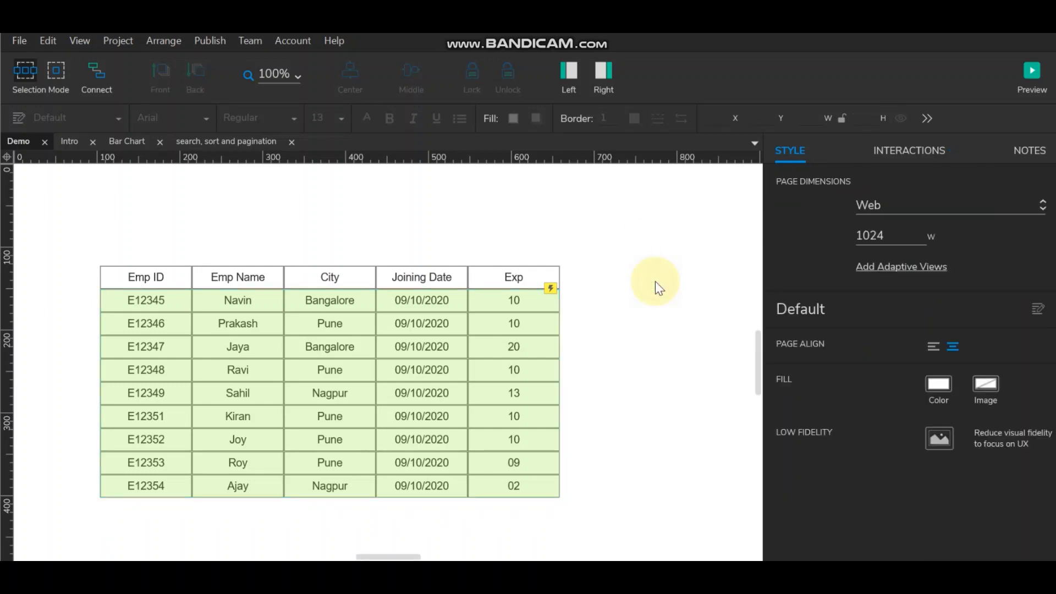
pyautogui.click(504, 381)
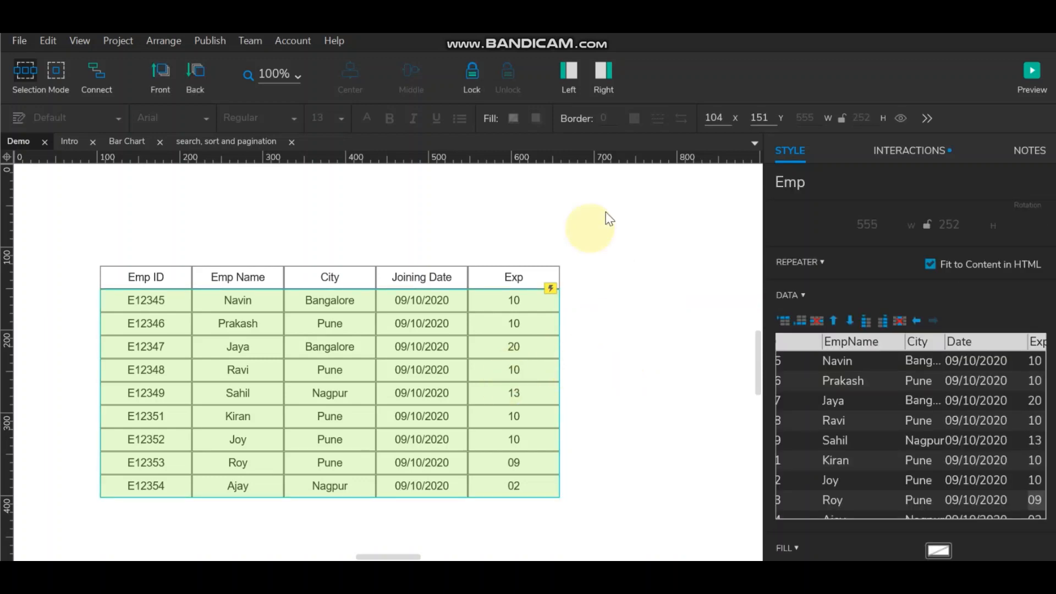
# Hide the properties pane, show the widget libraries and place a Box 1 widget directly below the employee table.
pyautogui.click(613, 77)
pyautogui.click(571, 76)
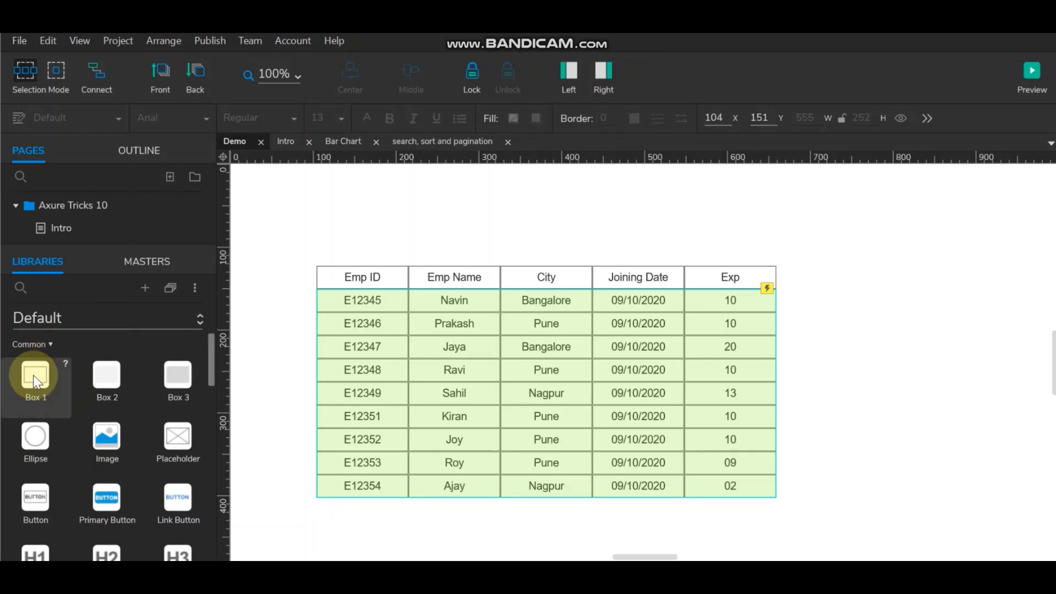
pyautogui.moveTo(33, 375); pyautogui.dragTo(527, 503)
pyautogui.scroll(-3, 554, 413)
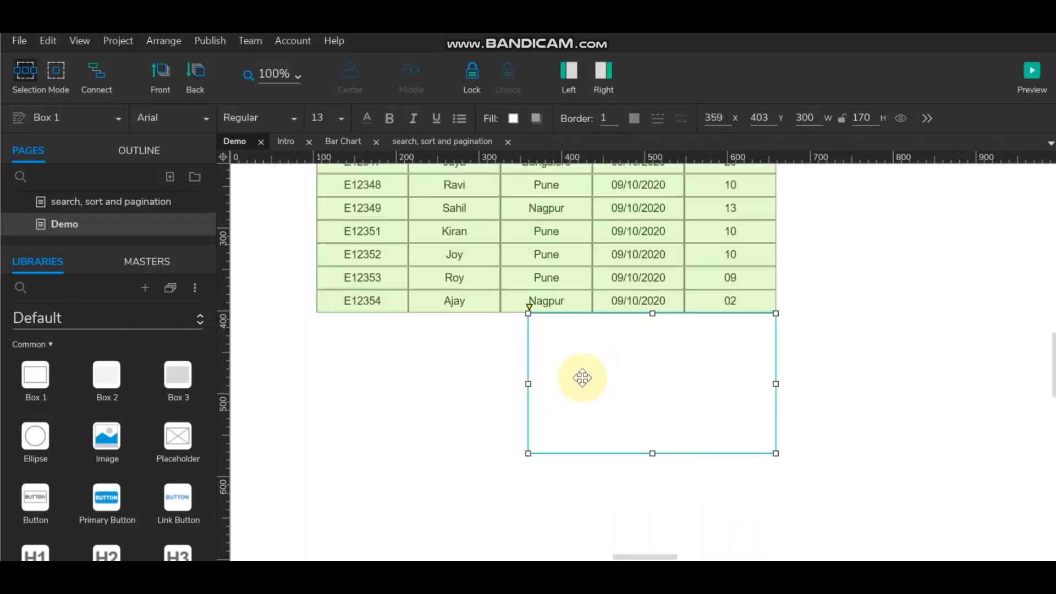
# Shrink the new box to 44 by 24 under the table's Exp column and label it 1.
pyautogui.click(529, 386)
pyautogui.moveTo(529, 385); pyautogui.dragTo(741, 385)
pyautogui.click(755, 452)
pyautogui.moveTo(756, 452); pyautogui.dragTo(759, 329)
pyautogui.doubleClick(759, 321)
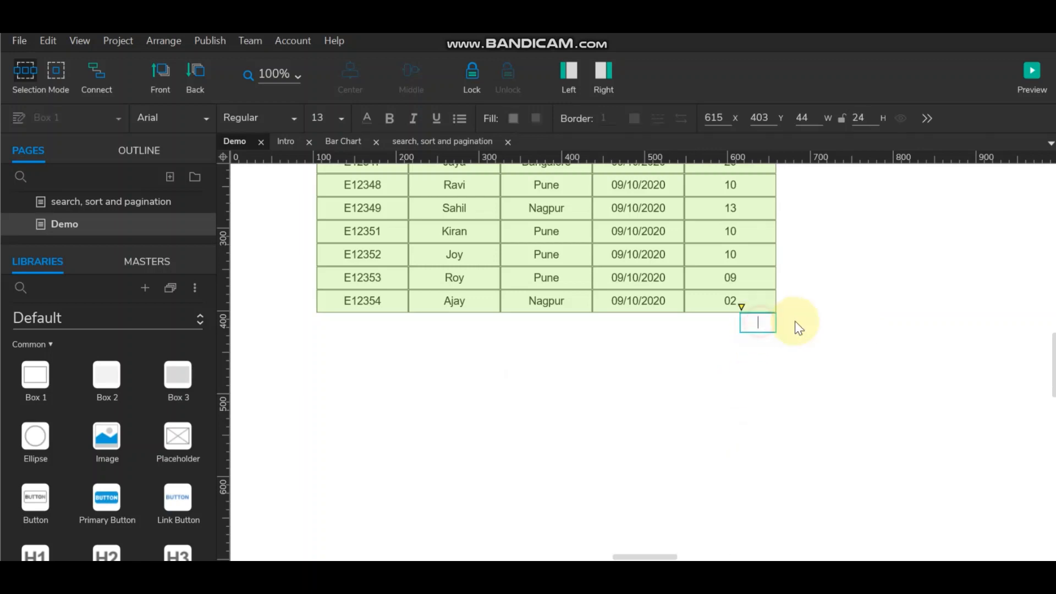
pyautogui.write('1')
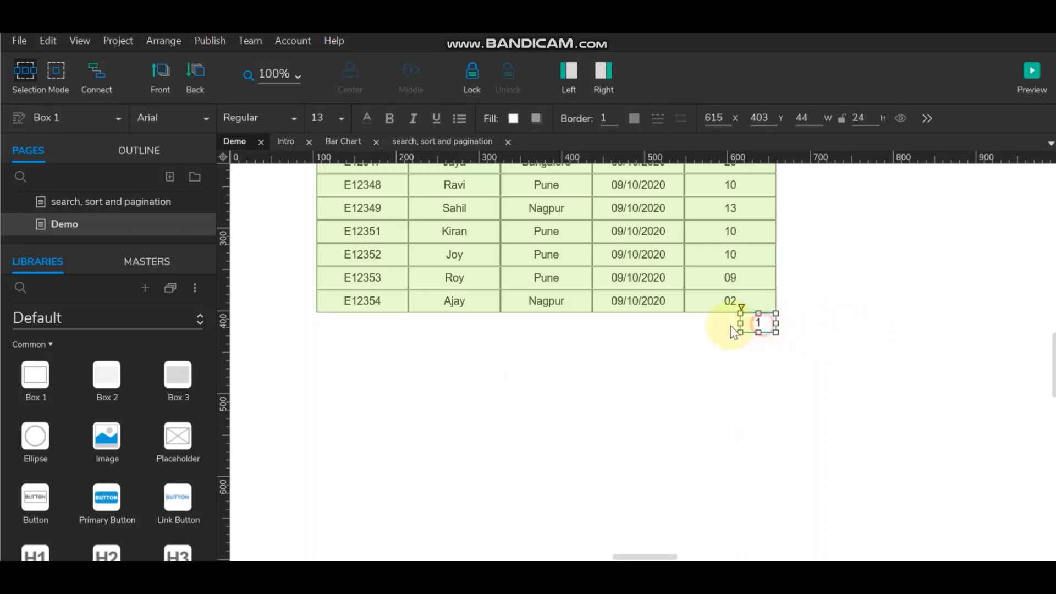
# Move the box slightly below the table, duplicate it side by side and label the second copy 2.
pyautogui.moveTo(767, 325); pyautogui.dragTo(743, 329)
pyautogui.doubleClick(742, 328)
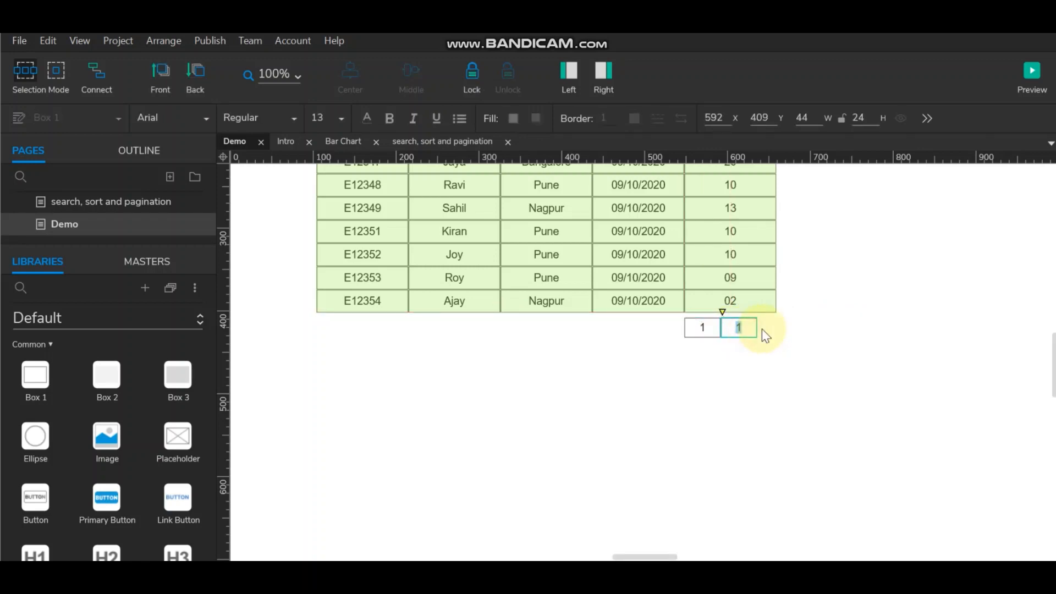
pyautogui.write('2')
pyautogui.click(778, 356)
pyautogui.scroll(3, 734, 403)
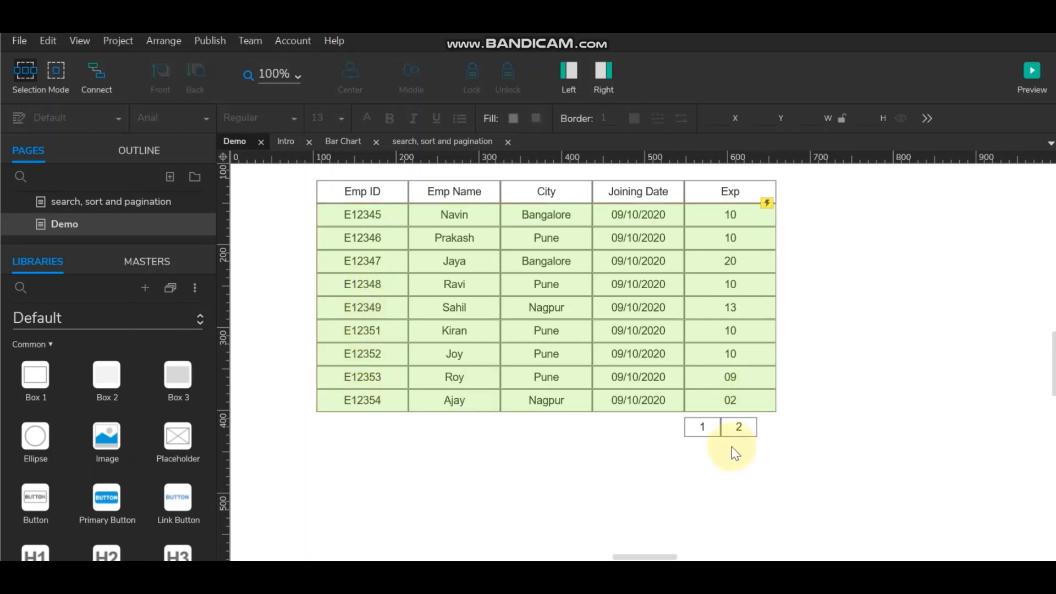
# Duplicate the box labelled 2 directly beside it and label the new copy 3.
pyautogui.moveTo(740, 428); pyautogui.dragTo(790, 426)
pyautogui.click(822, 450)
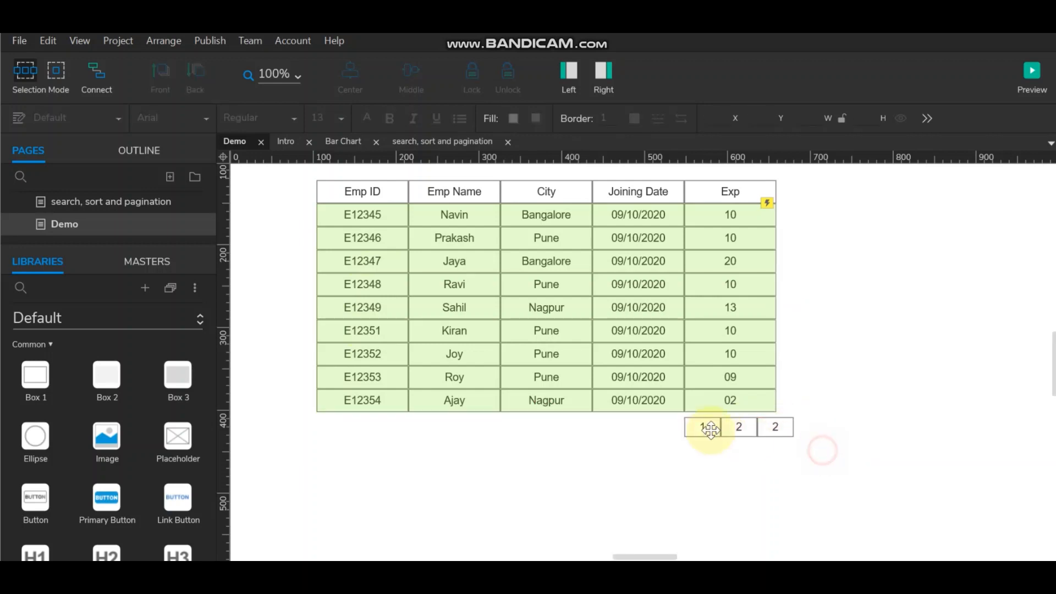
pyautogui.doubleClick(709, 428)
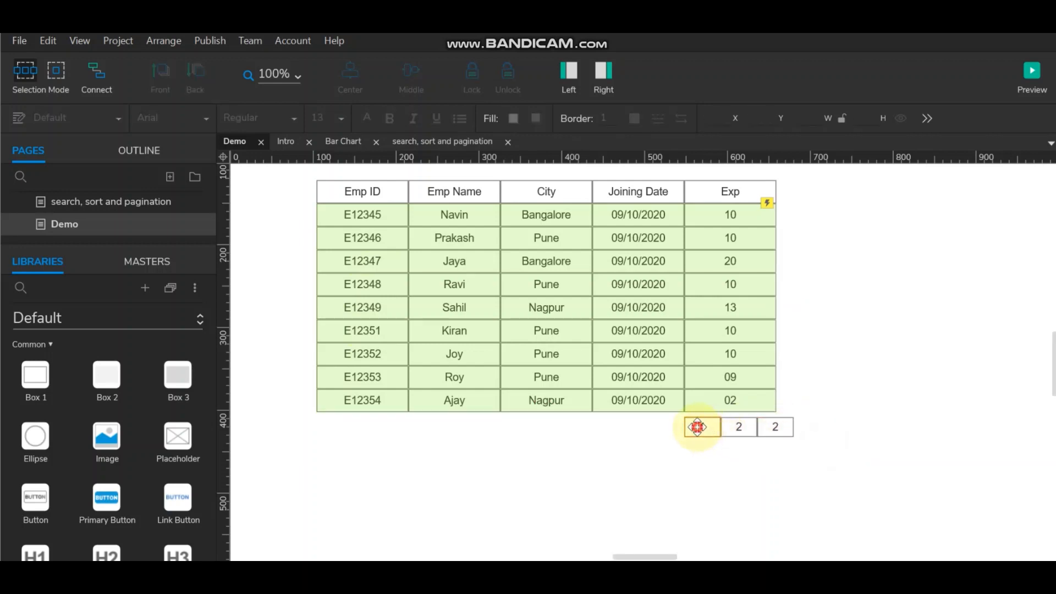
pyautogui.doubleClick(771, 429)
pyautogui.write('3')
pyautogui.click(927, 451)
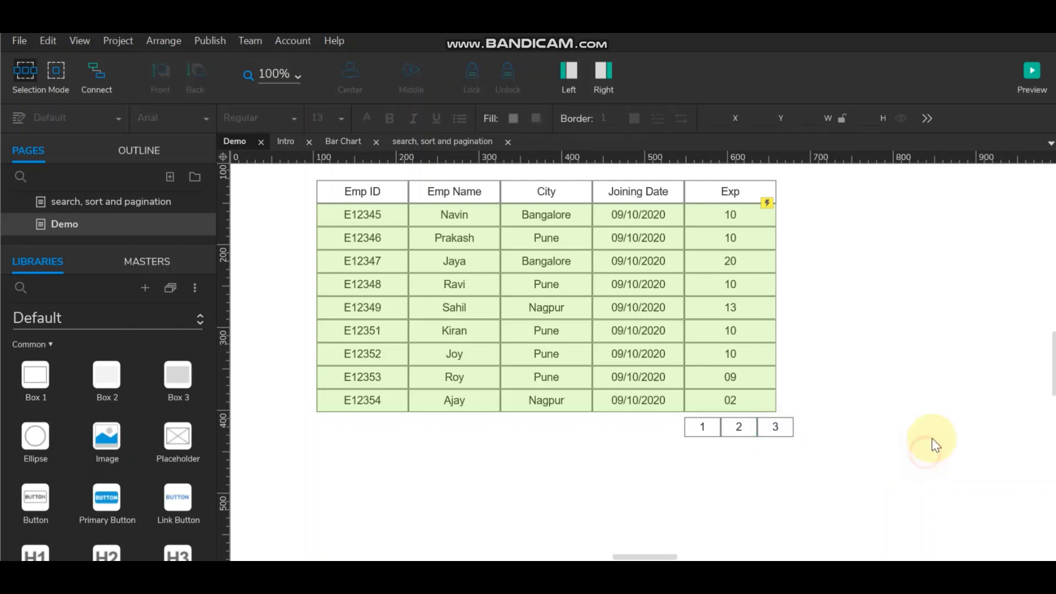
# Move the three page boxes to X 527, Y 412, flush with the table's right edge, and set their border colour to #F2F2F2.
pyautogui.moveTo(824, 443); pyautogui.dragTo(675, 430)
pyautogui.click(844, 454)
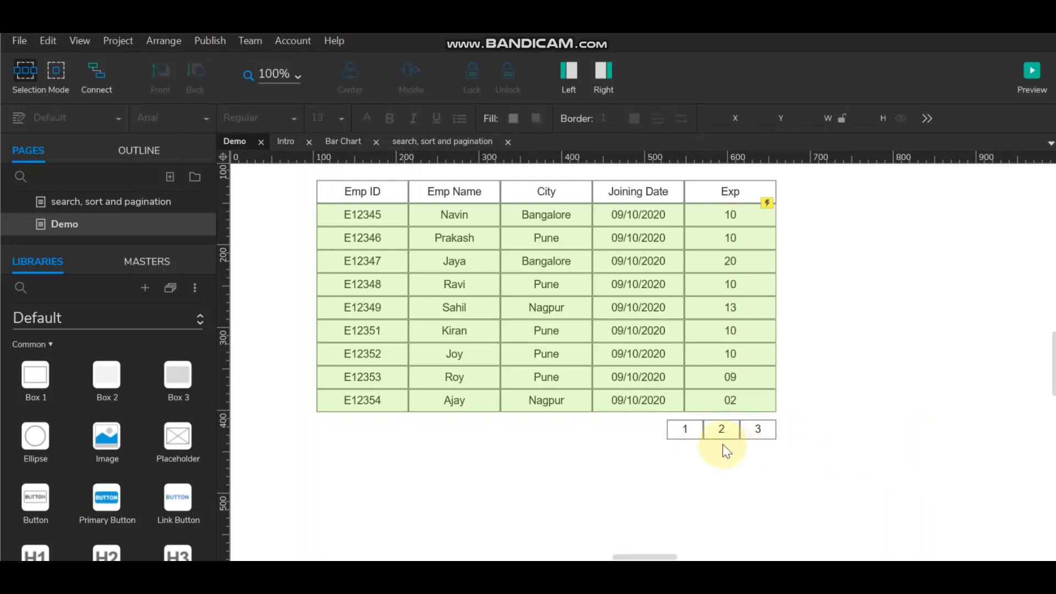
pyautogui.click(692, 431)
pyautogui.keyDown('ctrl'); pyautogui.click(727, 433); pyautogui.keyUp('ctrl')
pyautogui.keyDown('ctrl'); pyautogui.click(758, 432); pyautogui.keyUp('ctrl')
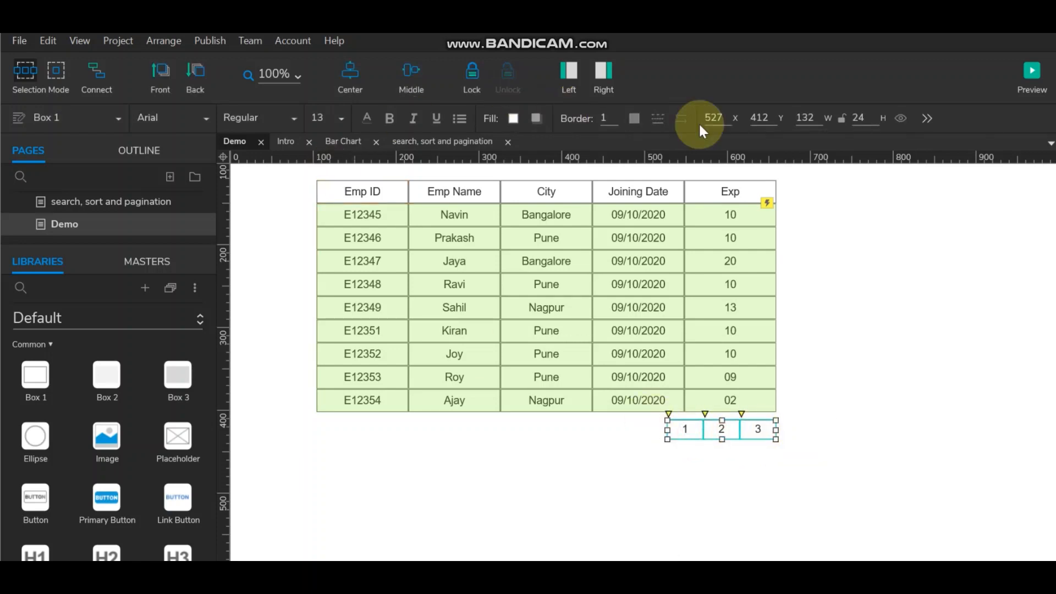
pyautogui.click(635, 118)
pyautogui.click(778, 242)
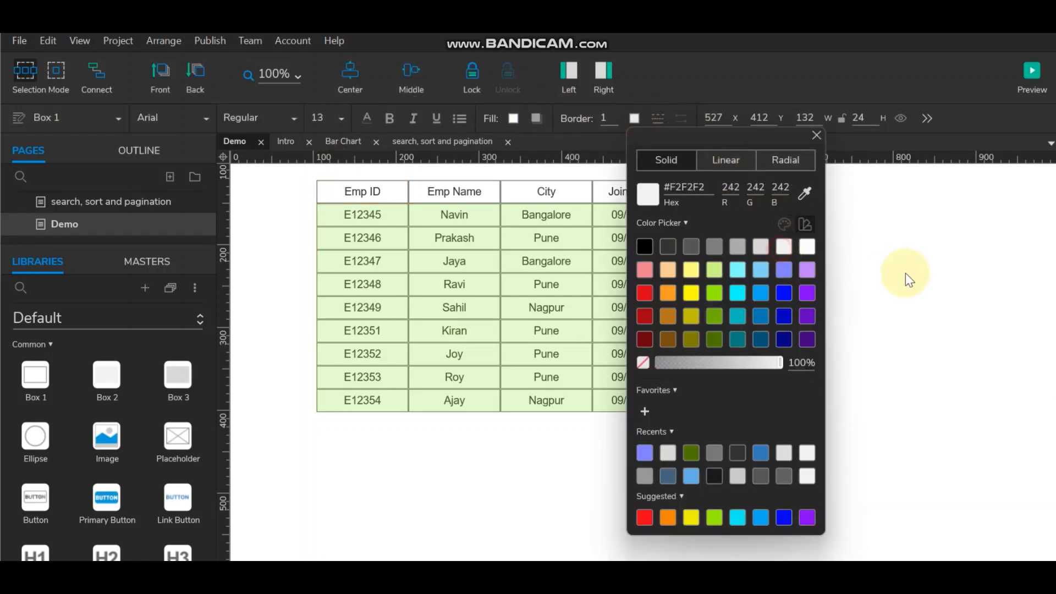
pyautogui.click(905, 275)
# Give the three page boxes a Selected style effect with the fill colour #027DB4.
pyautogui.moveTo(797, 446); pyautogui.dragTo(654, 425)
pyautogui.rightClick(686, 434)
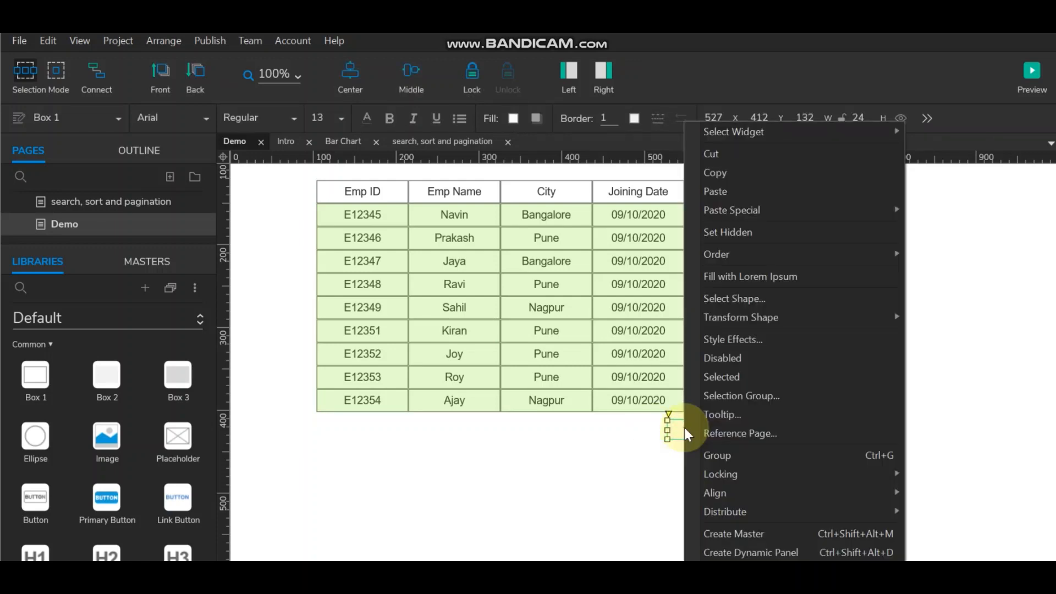
pyautogui.click(733, 340)
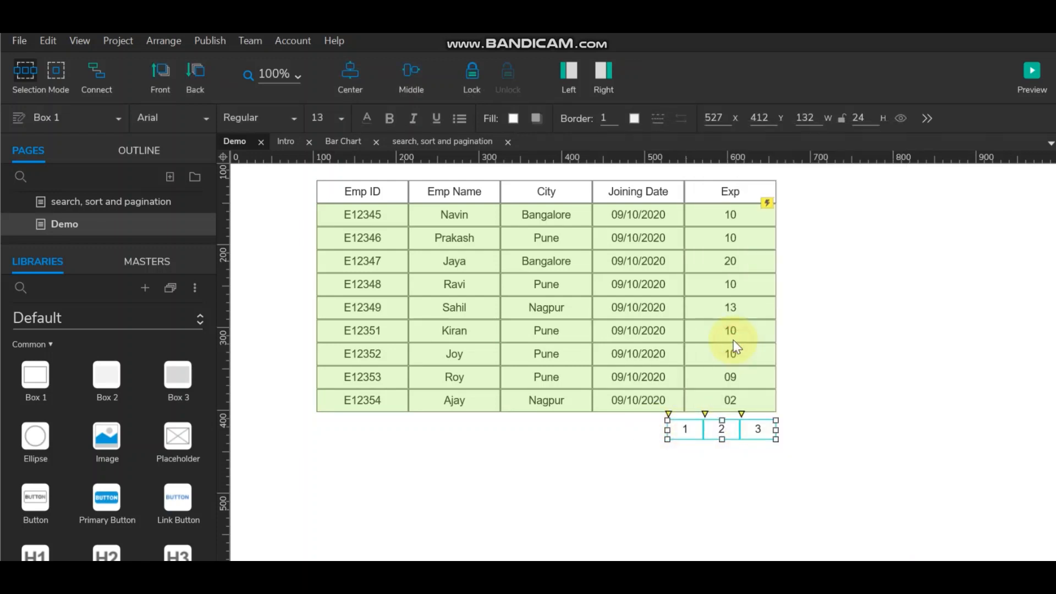
pyautogui.moveTo(737, 79); pyautogui.dragTo(273, 94)
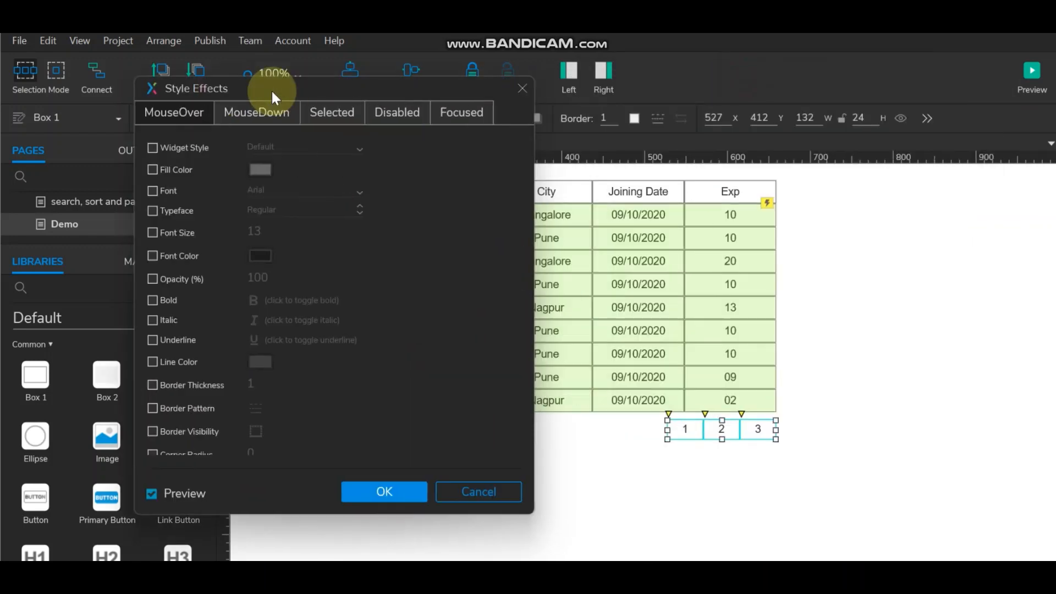
pyautogui.click(320, 110)
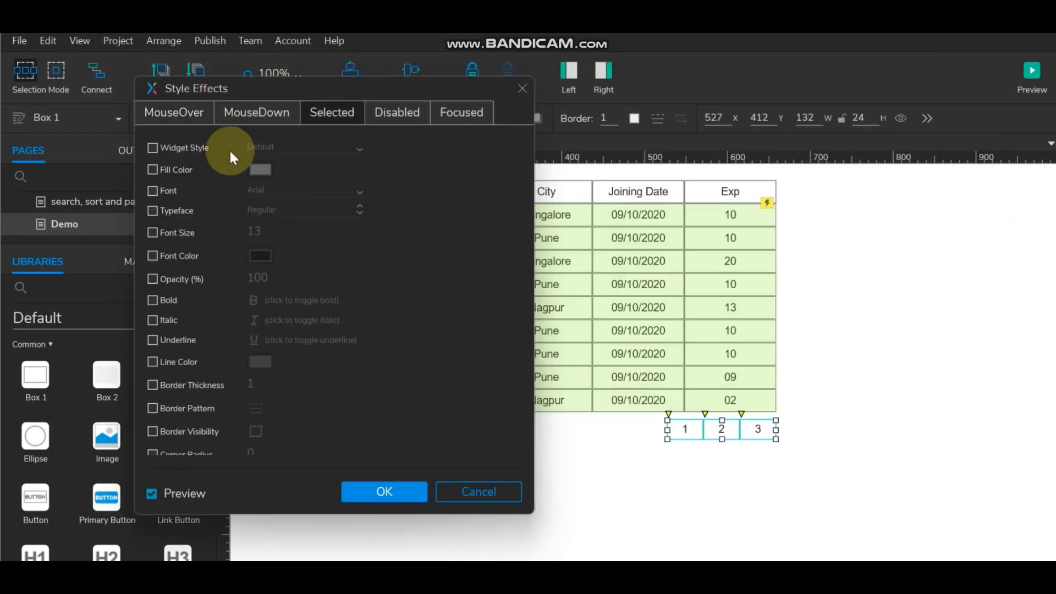
pyautogui.click(154, 168)
pyautogui.click(257, 170)
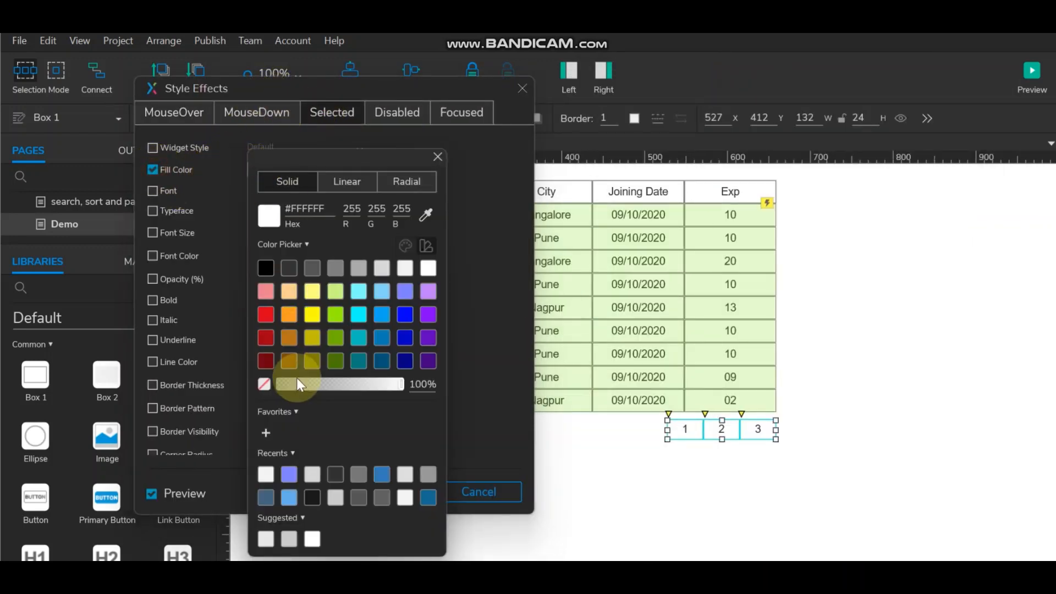
pyautogui.click(382, 337)
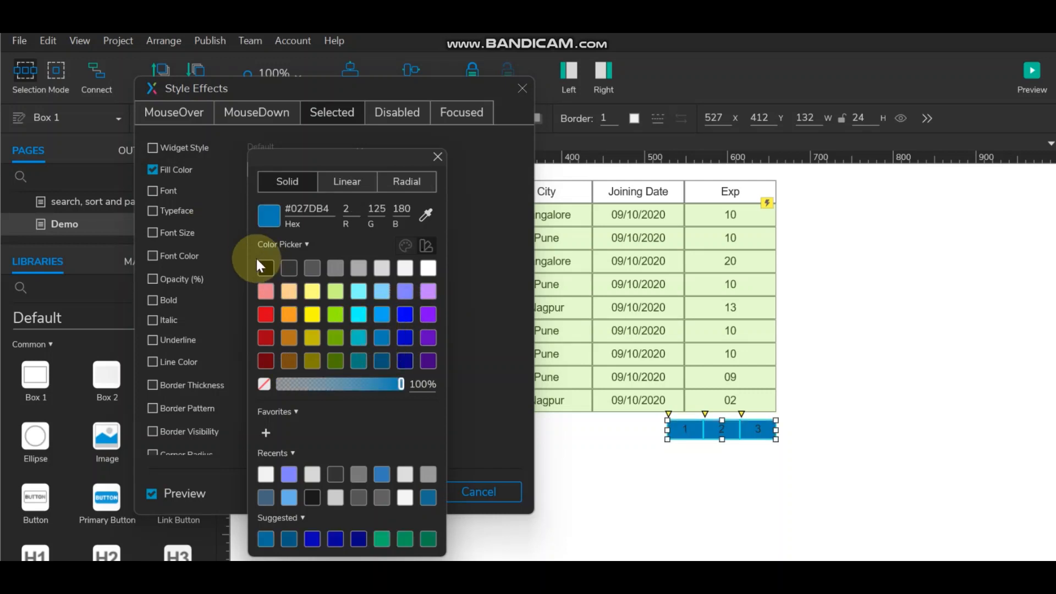
# Set the Selected-state font colour of the page boxes to white (#FFFFFF) and apply the style effects.
pyautogui.click(153, 256)
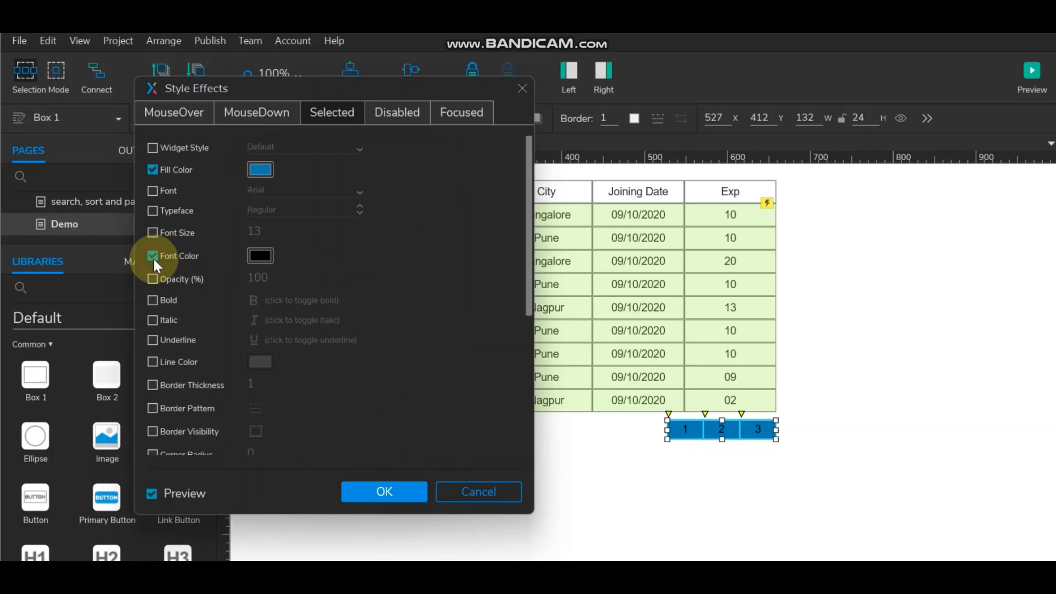
pyautogui.click(274, 258)
pyautogui.click(428, 268)
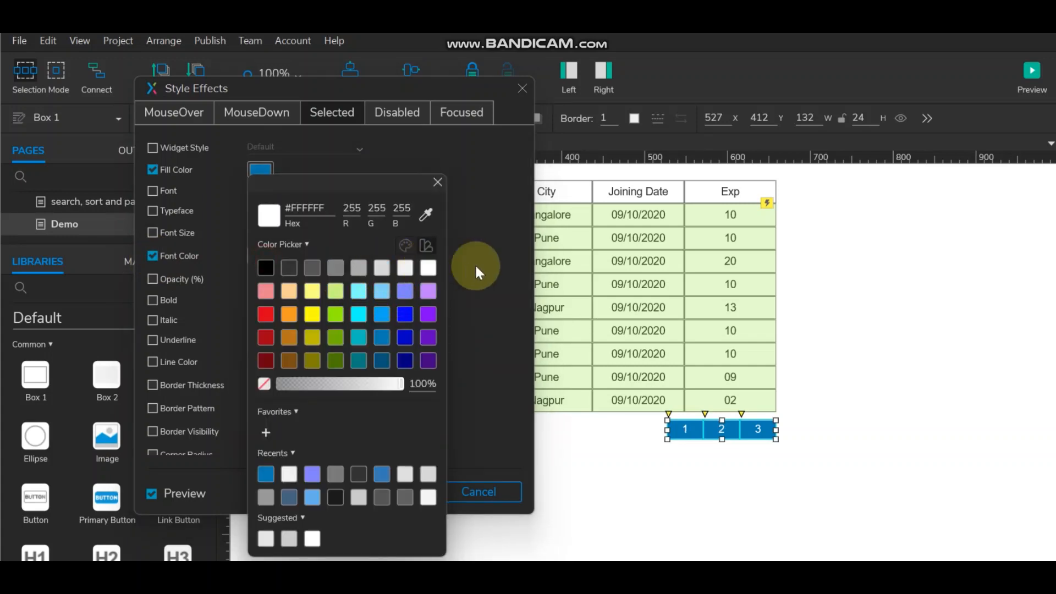
pyautogui.click(480, 285)
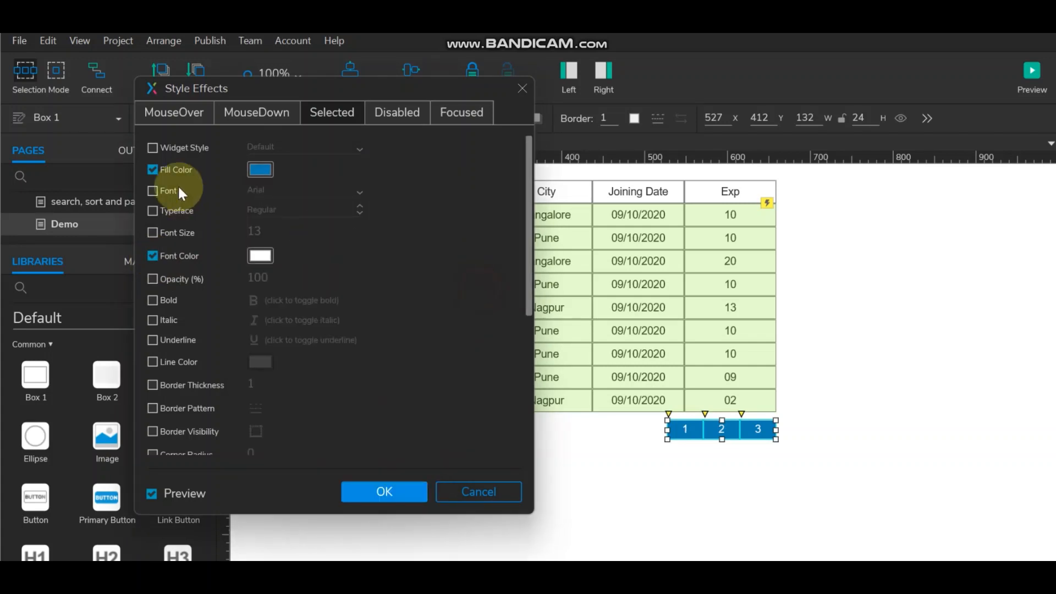
pyautogui.click(382, 489)
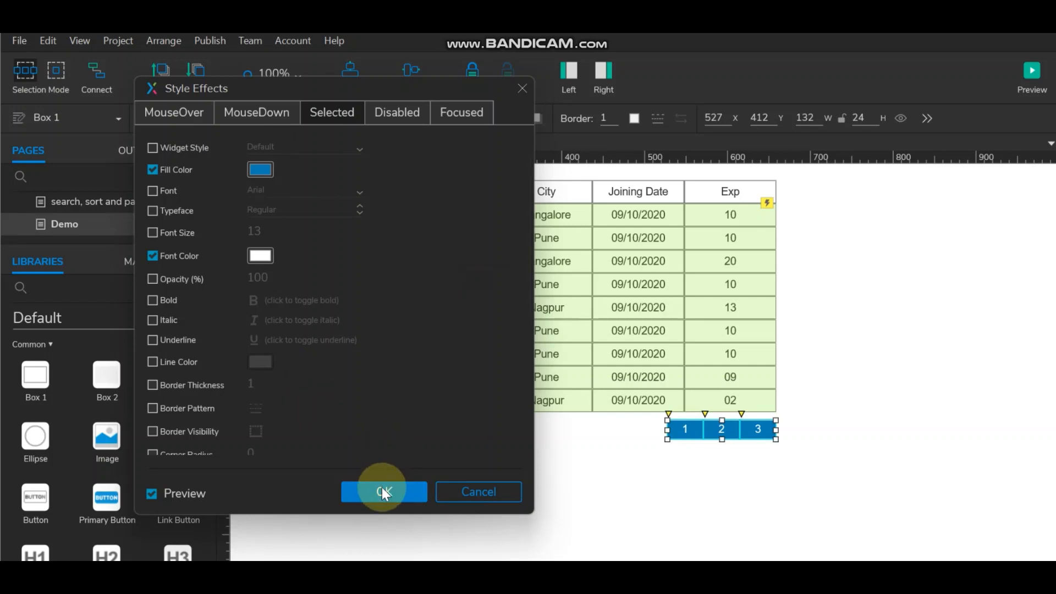
# Assign the three page boxes to a new pagination selection group.
pyautogui.rightClick(715, 433)
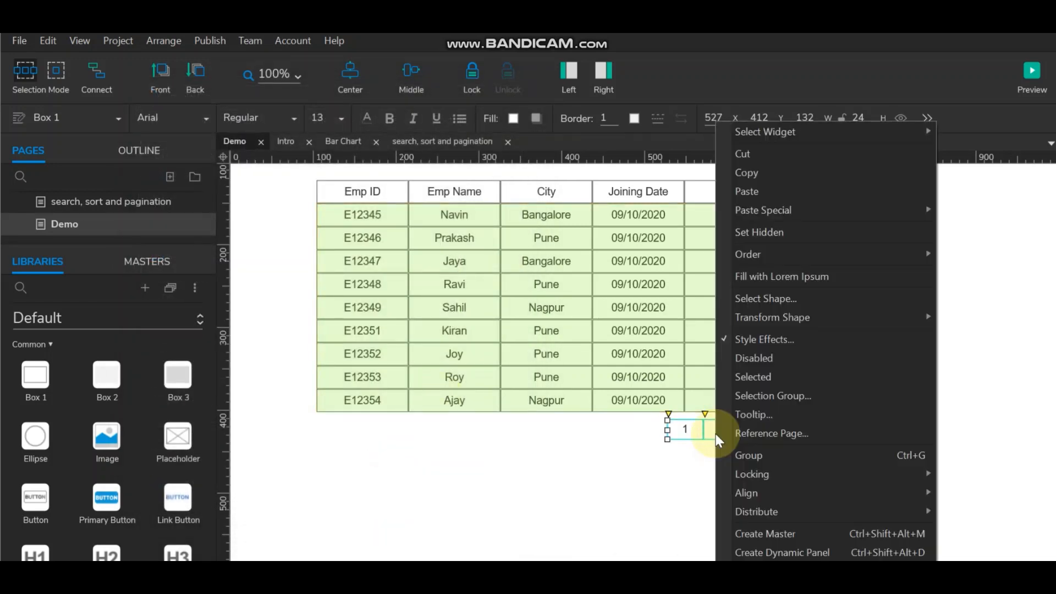
pyautogui.click(768, 394)
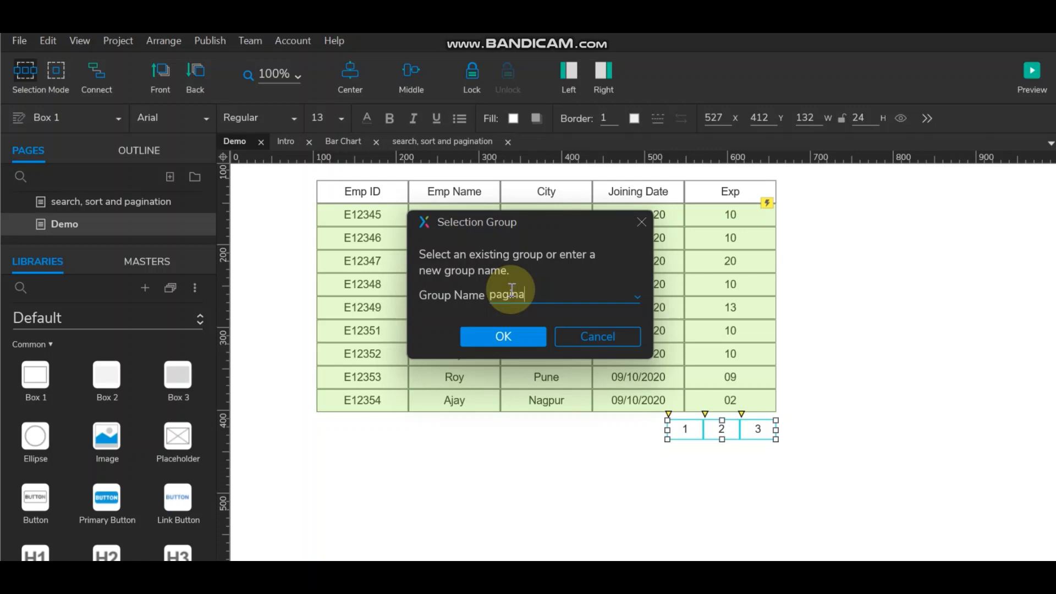
pyautogui.click(523, 341)
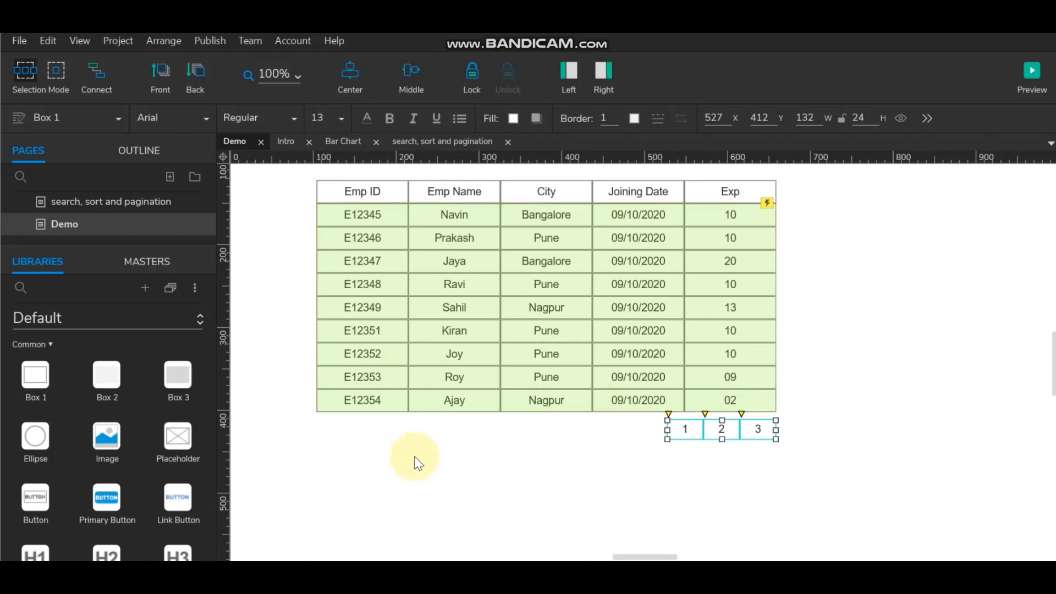
pyautogui.click(609, 453)
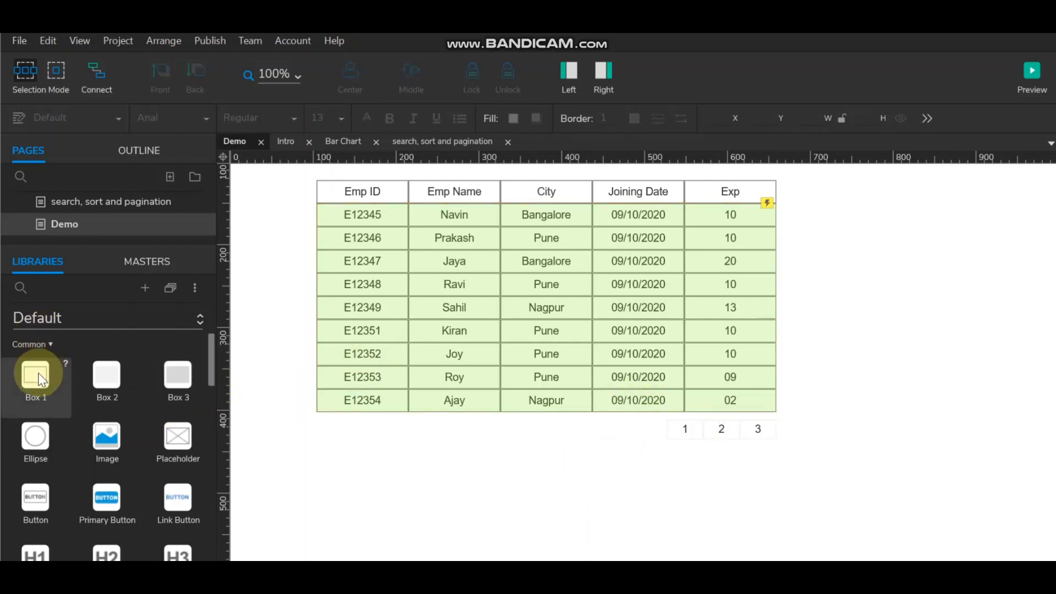
# Place a Box 1 widget below the table's Emp ID column at X 104, Y 412, shrink it to 26 by 24 and label it 3.
pyautogui.moveTo(40, 379); pyautogui.dragTo(320, 421)
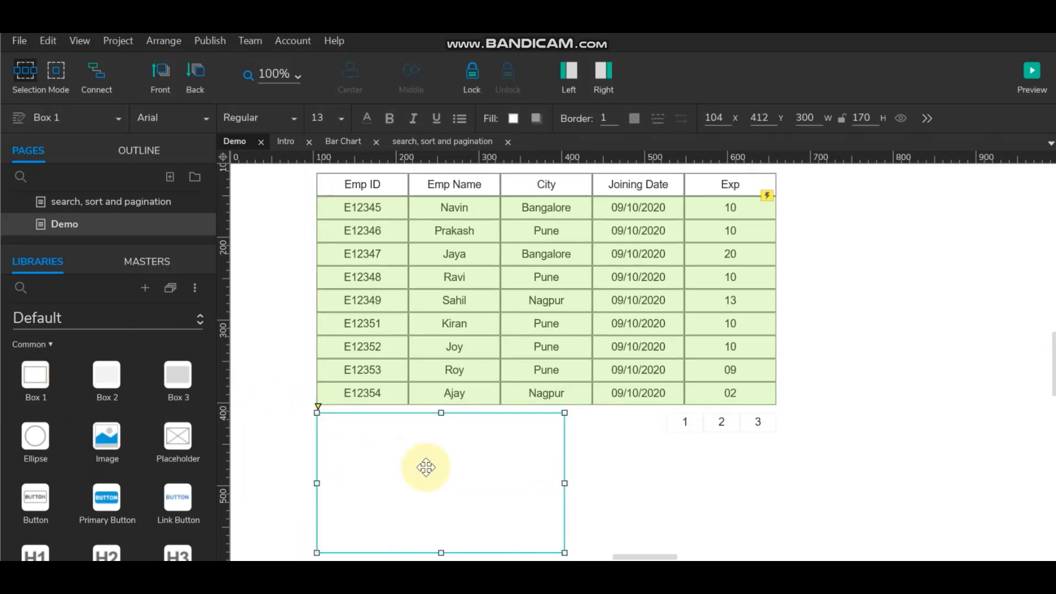
pyautogui.moveTo(441, 552); pyautogui.dragTo(428, 432)
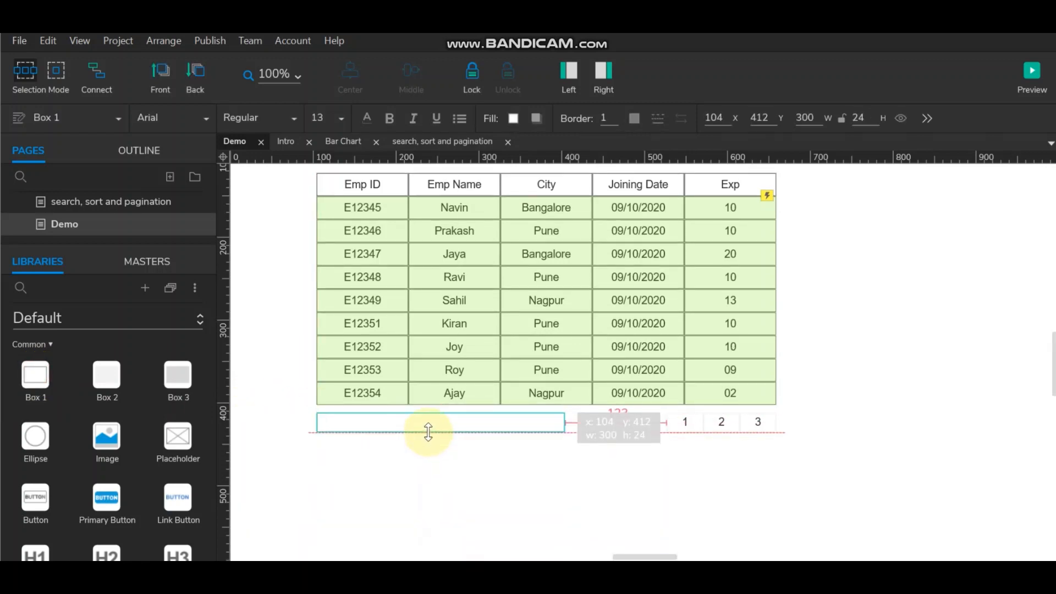
pyautogui.moveTo(564, 422); pyautogui.dragTo(336, 418)
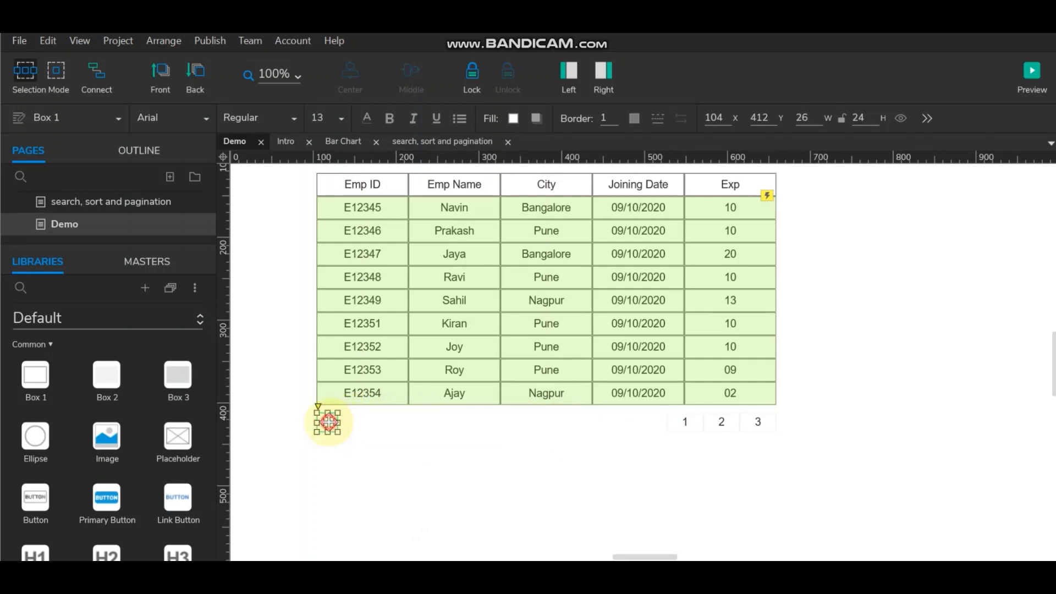
pyautogui.doubleClick(328, 421)
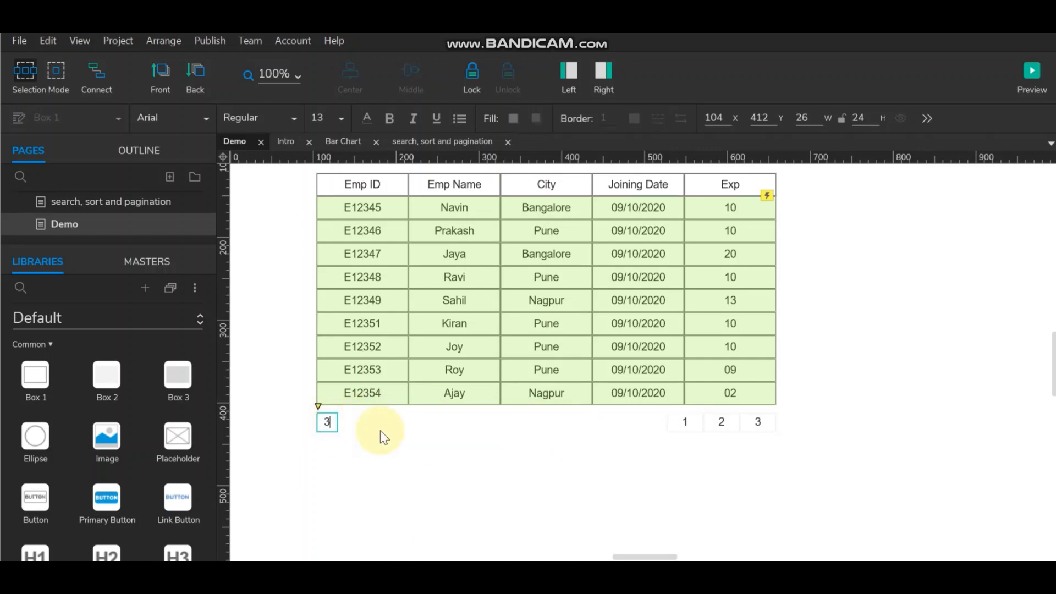
pyautogui.click(356, 430)
pyautogui.click(329, 423)
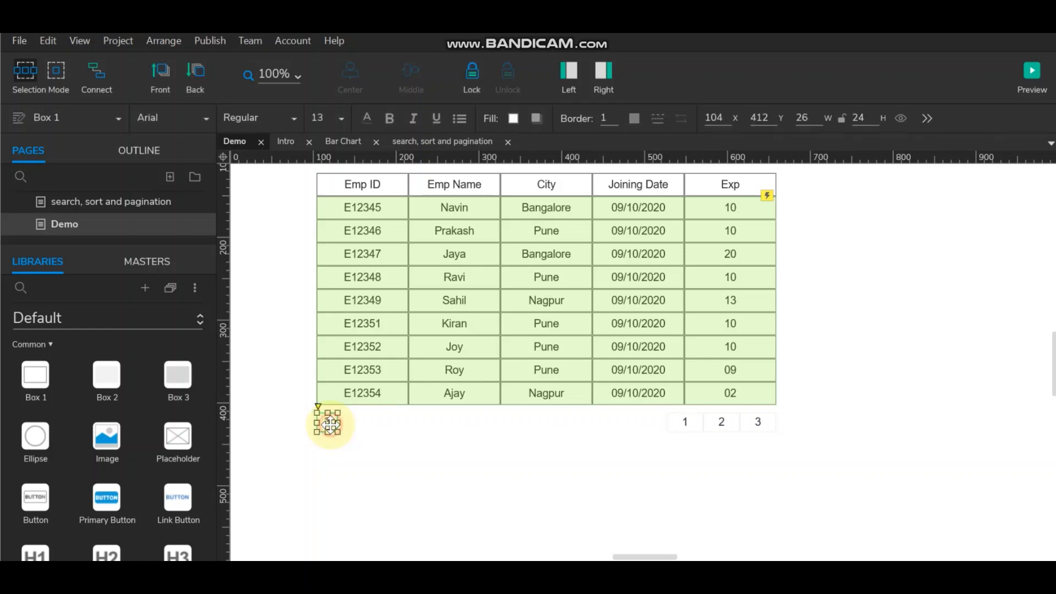
pyautogui.moveTo(330, 423); pyautogui.dragTo(349, 424)
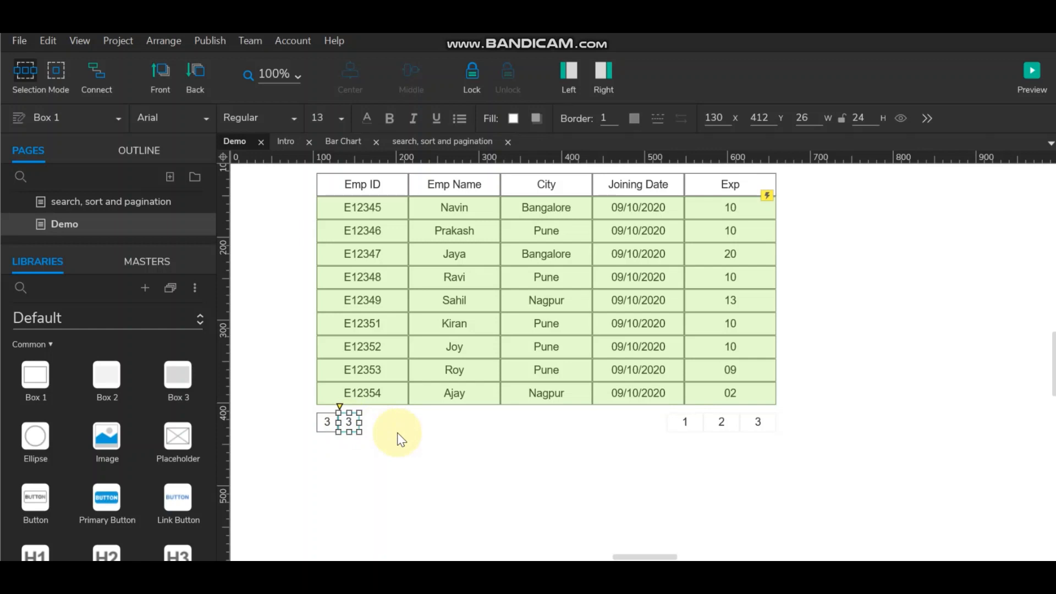
pyautogui.press('Delete')
# Widen the box below the Emp ID column to 111 to match the column and left-align its text.
pyautogui.click(331, 427)
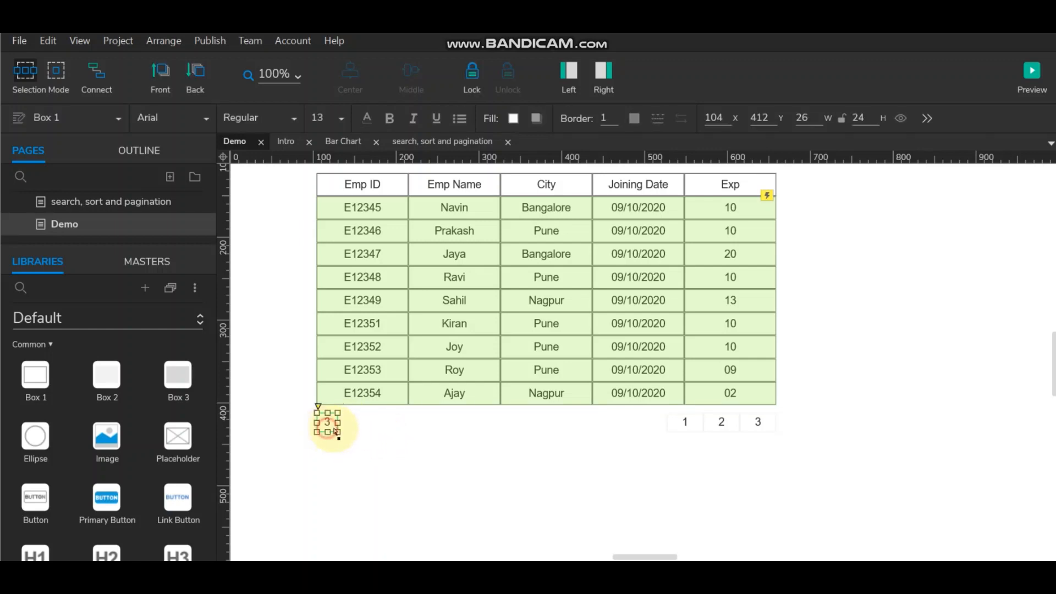
pyautogui.moveTo(337, 422); pyautogui.dragTo(407, 422)
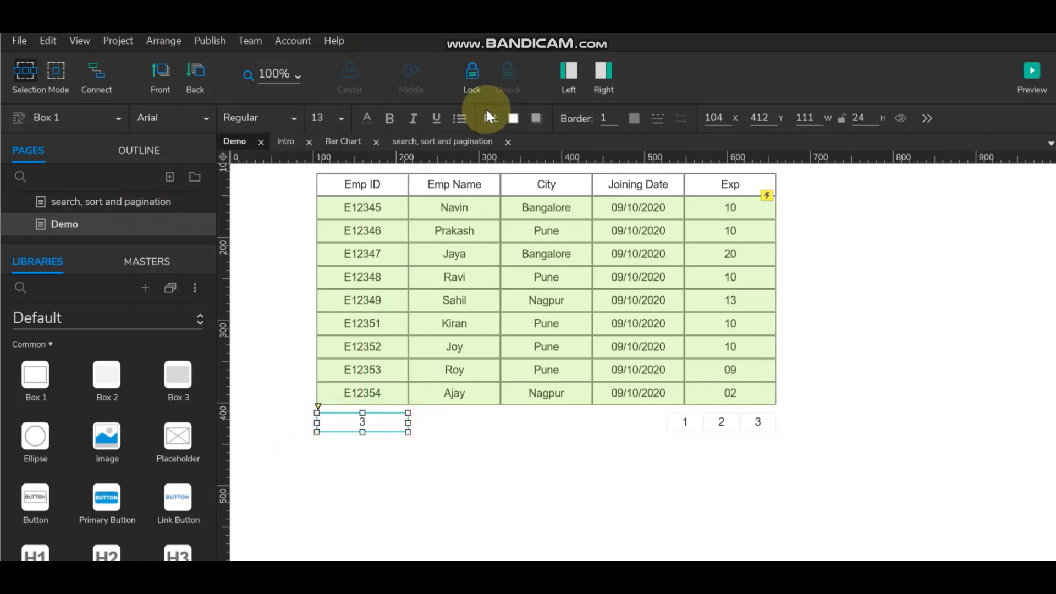
pyautogui.click(605, 69)
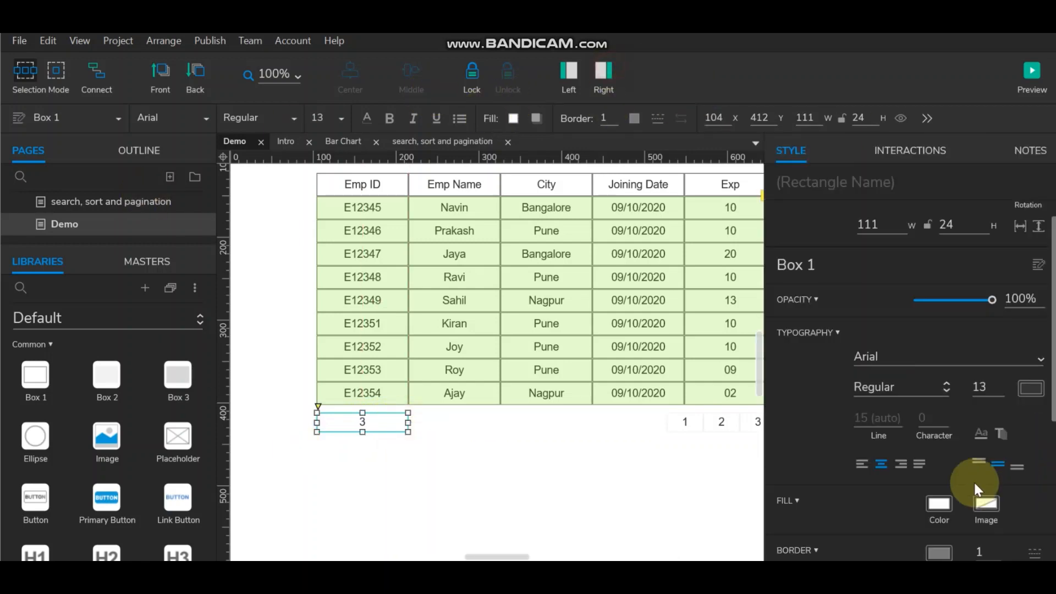
pyautogui.click(857, 464)
pyautogui.scroll(-4, 930, 511)
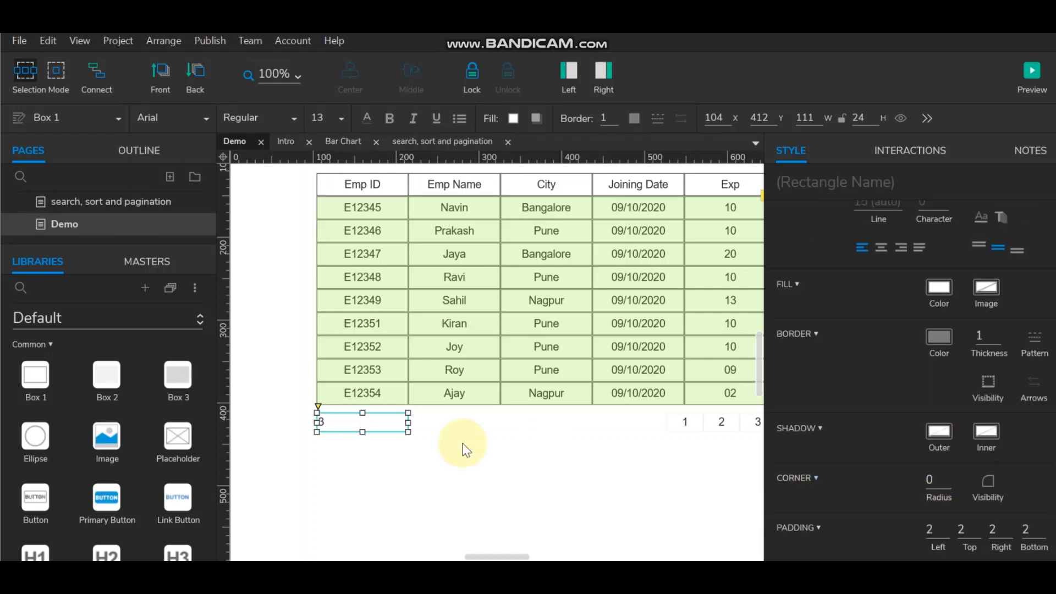
pyautogui.click(405, 454)
# Name the box below the Emp ID column display and hide the properties pane.
pyautogui.click(382, 426)
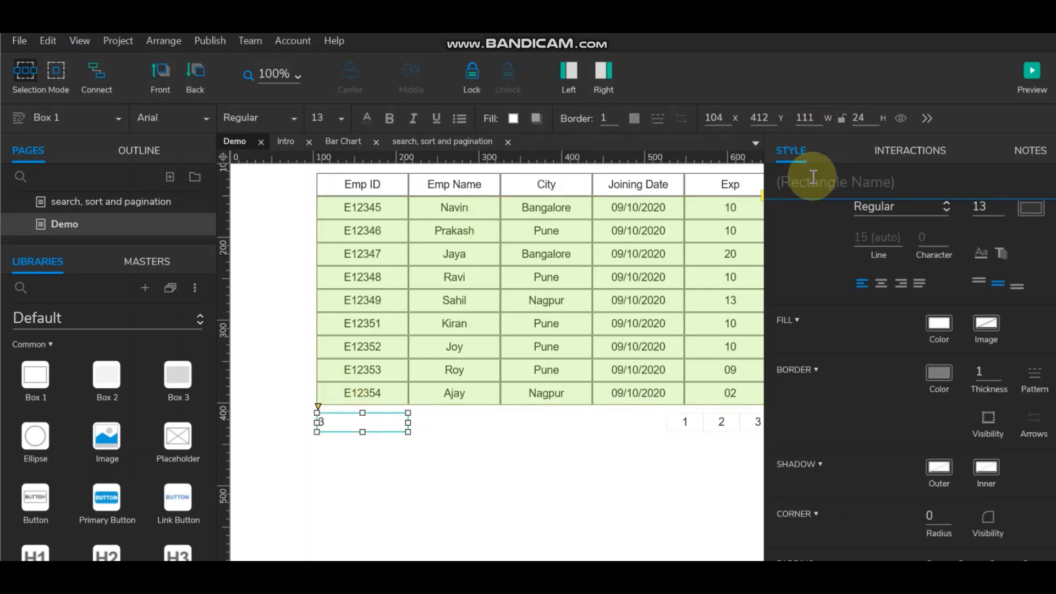
pyautogui.write('display')
pyautogui.click(542, 461)
pyautogui.click(603, 71)
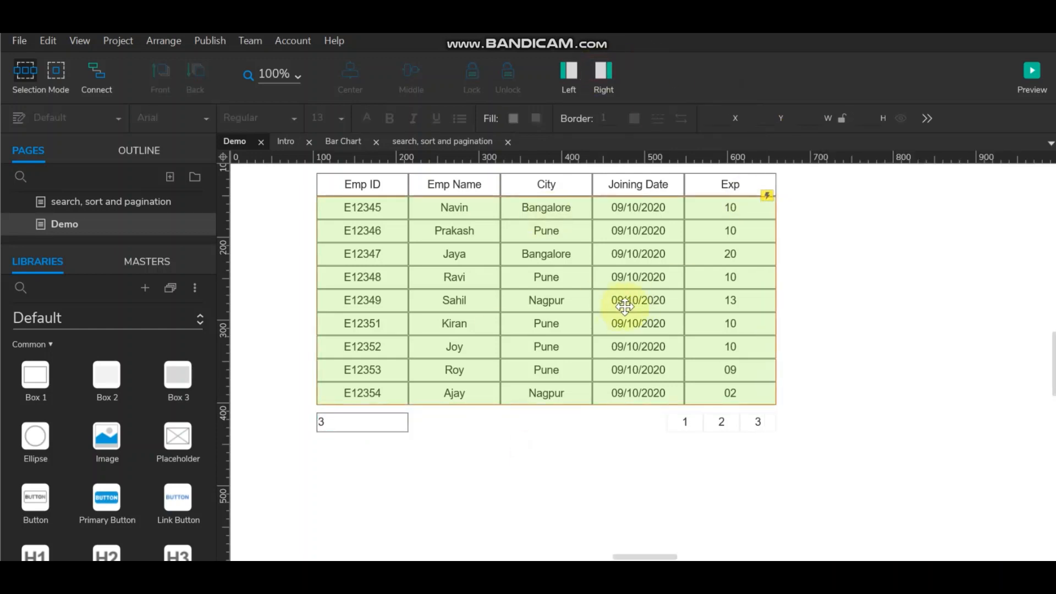
# Place a Text Field widget just above the table header, with its right edge aligned to the Exp column.
pyautogui.scroll(3, 624, 306)
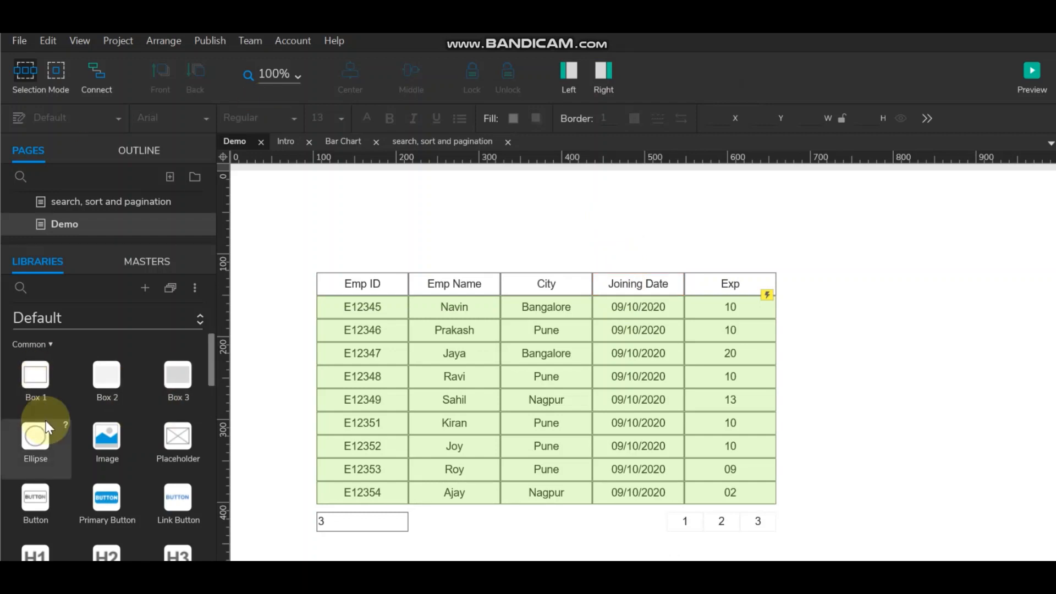
pyautogui.scroll(-3, 44, 418)
pyautogui.scroll(-2, 48, 428)
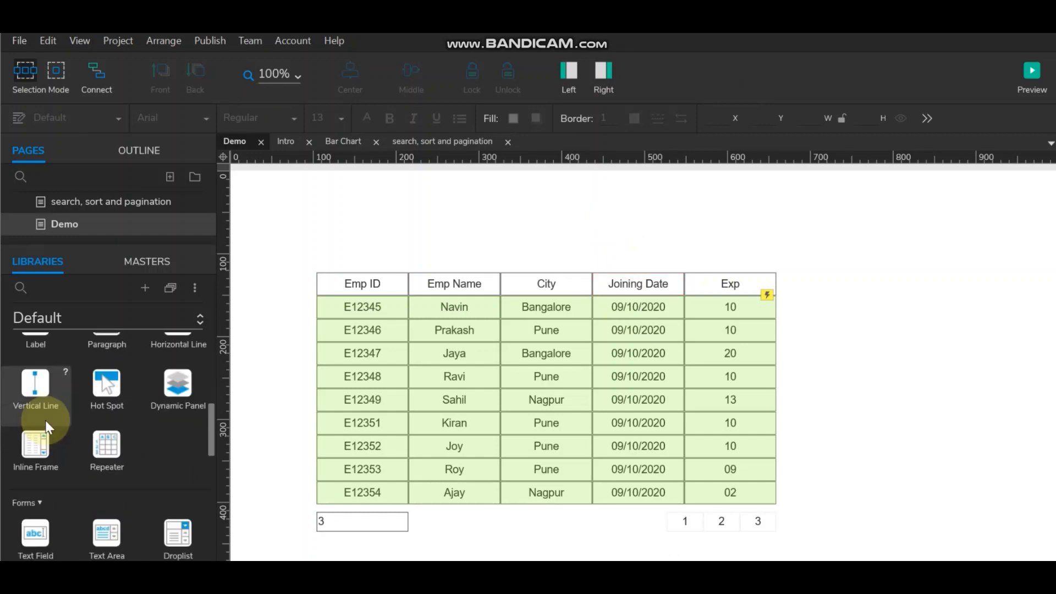
pyautogui.scroll(-2, 47, 424)
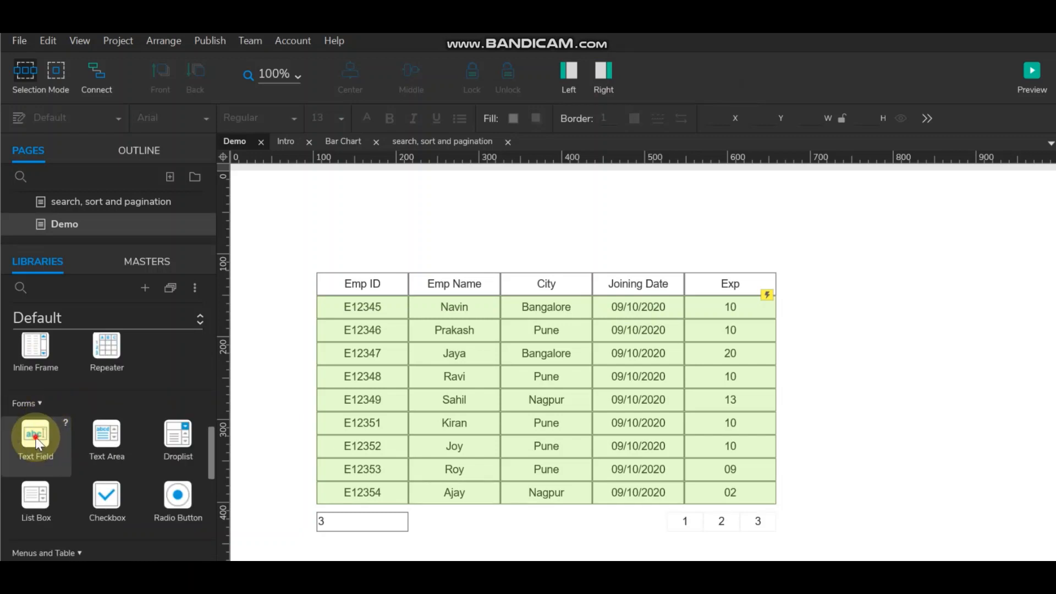
pyautogui.moveTo(38, 443); pyautogui.dragTo(524, 246)
pyautogui.click(831, 259)
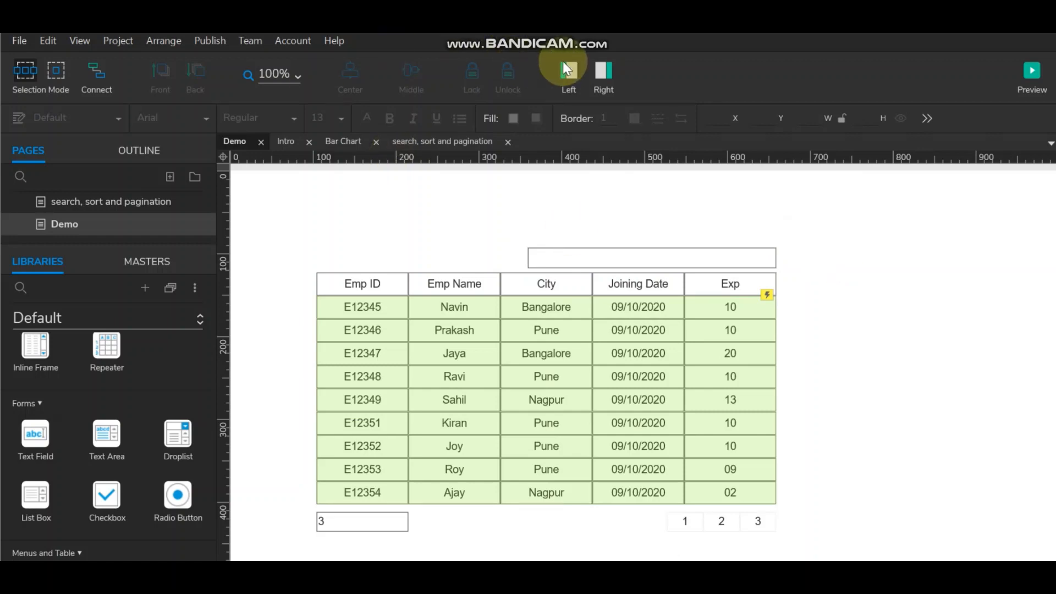
# Search the Icons library for sort and place the Sort icon beside the table's Emp ID column at X 90, Y 176.
pyautogui.scroll(8, 49, 387)
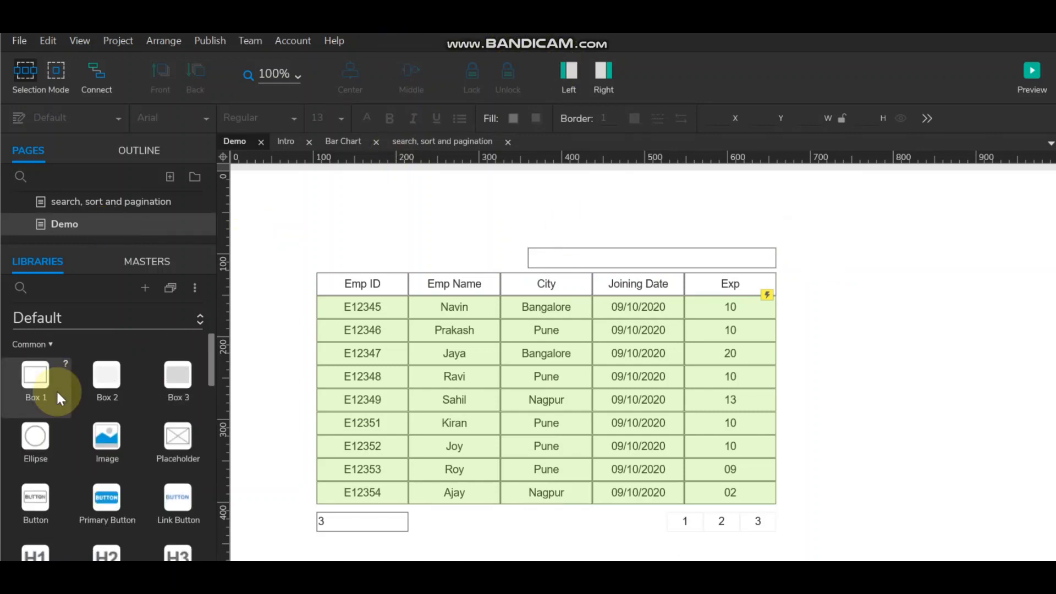
pyautogui.click(71, 317)
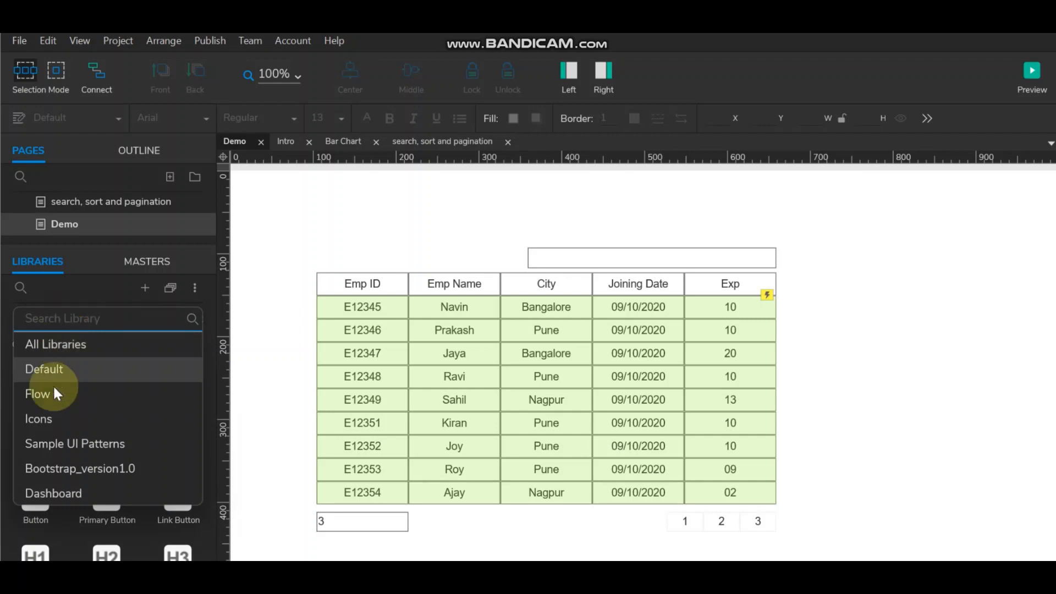
pyautogui.click(55, 419)
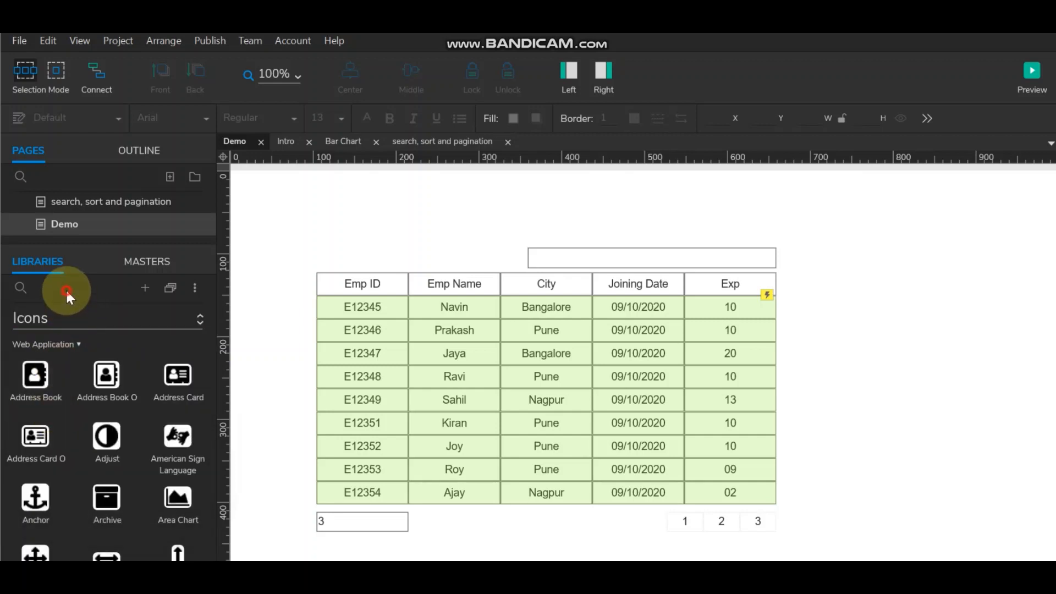
pyautogui.click(65, 288)
pyautogui.write('sort')
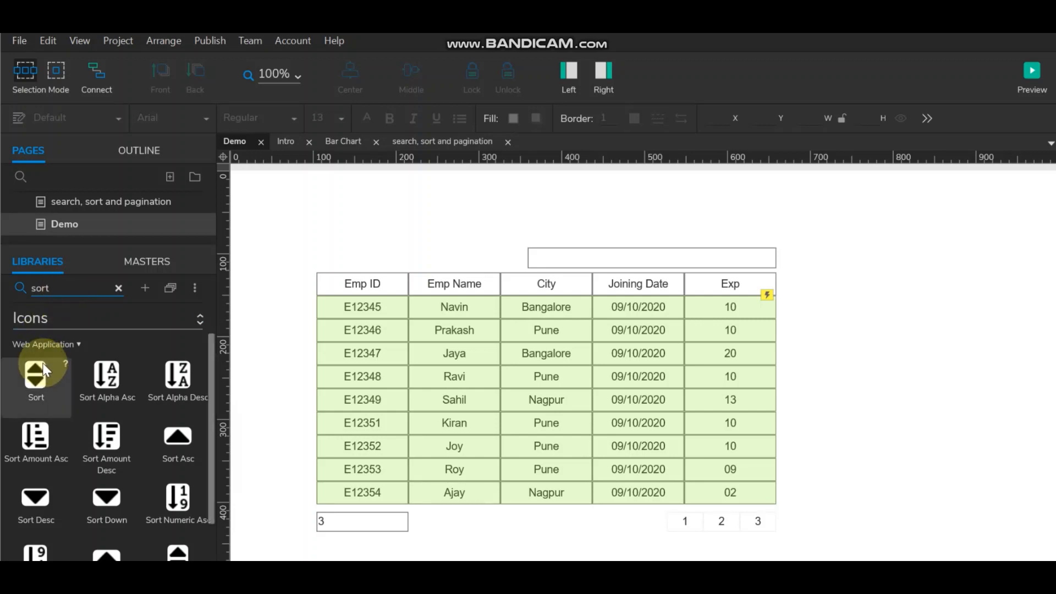
pyautogui.moveTo(45, 365); pyautogui.dragTo(311, 329)
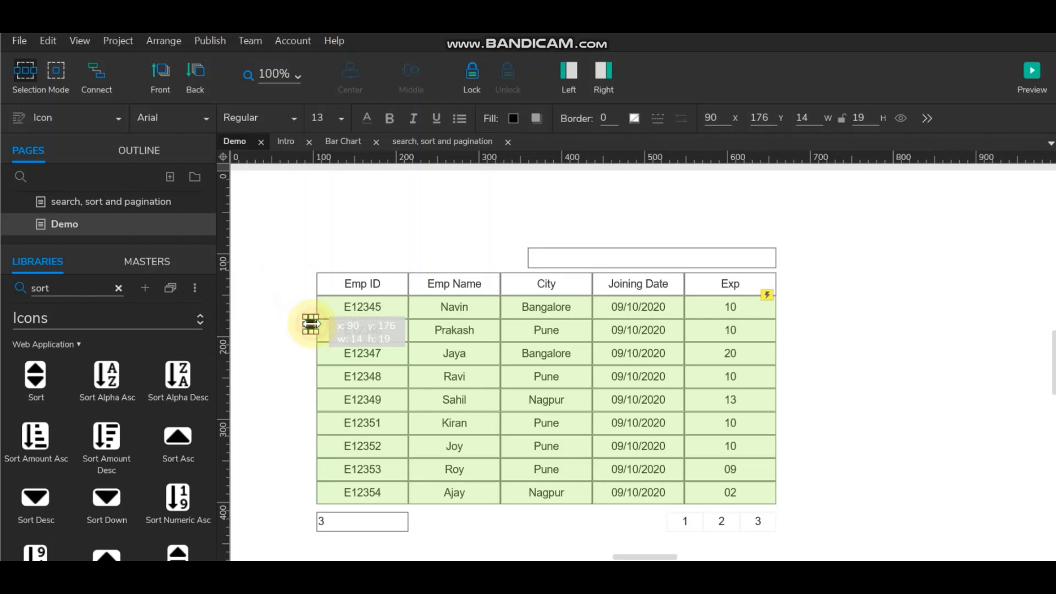
# Move the sort icon to the right end of the Emp ID header at X 196, Y 128 and fill it light grey.
pyautogui.scroll(5, 297, 314)
pyautogui.click(322, 340)
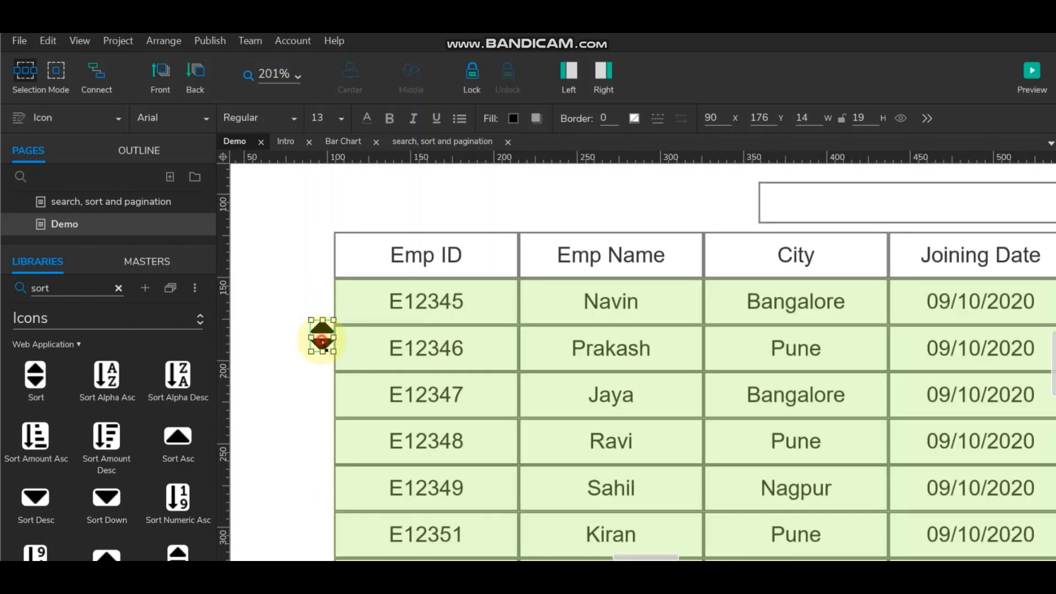
pyautogui.moveTo(322, 341); pyautogui.dragTo(498, 257)
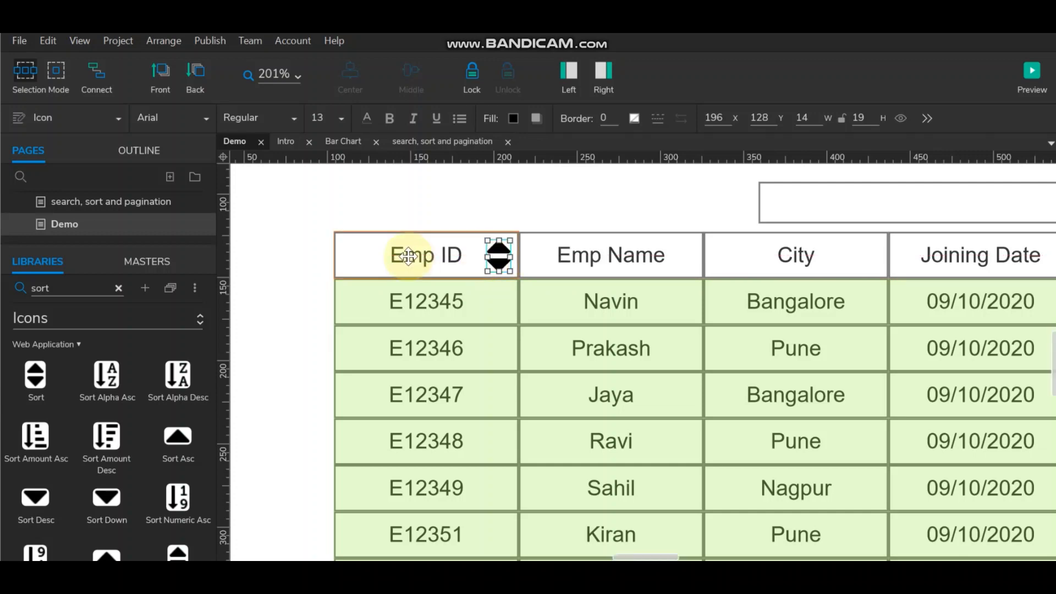
pyautogui.click(513, 118)
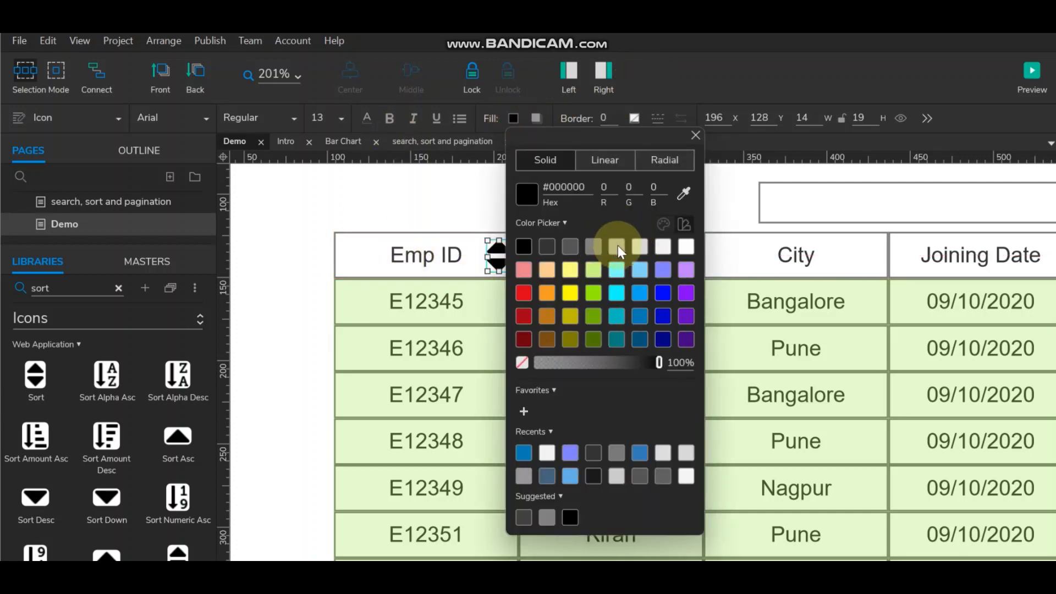
pyautogui.click(640, 245)
pyautogui.click(290, 228)
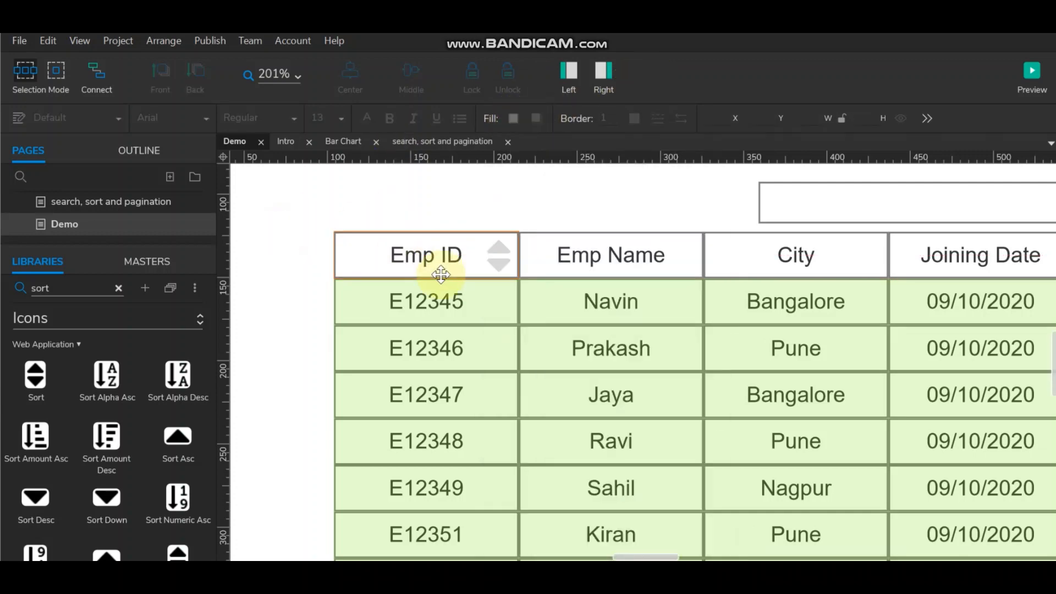
# Copy the Emp ID sort icon to the right ends of the Emp Name, City and Joining Date headers at Y 128.
pyautogui.keyDown('ctrl'); pyautogui.scroll(-3, 441, 273); pyautogui.keyUp('ctrl')
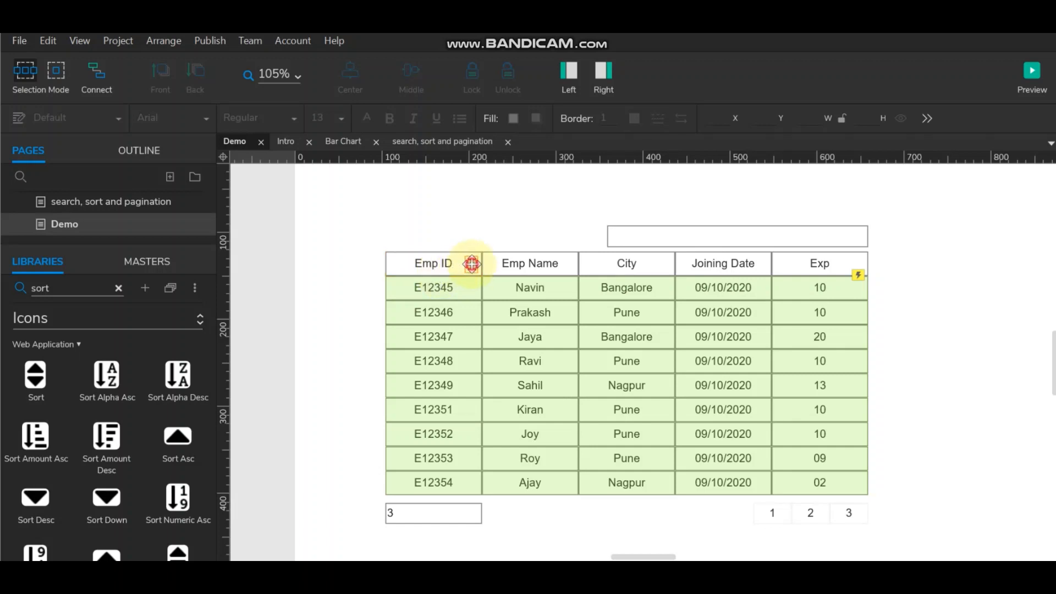
pyautogui.click(471, 264)
pyautogui.moveTo(494, 263); pyautogui.dragTo(758, 264)
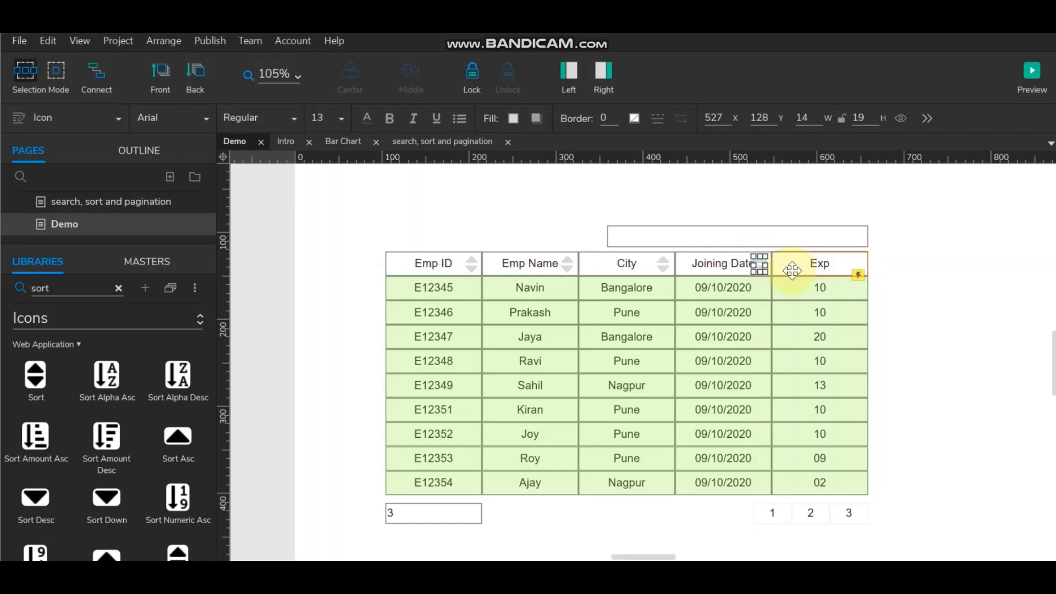
pyautogui.press('Right')
# Copy the sort icon into the Exp header at X 639, Y 128 and nudge the Joining Date sort icon to X 530.
pyautogui.moveTo(761, 264); pyautogui.dragTo(855, 270)
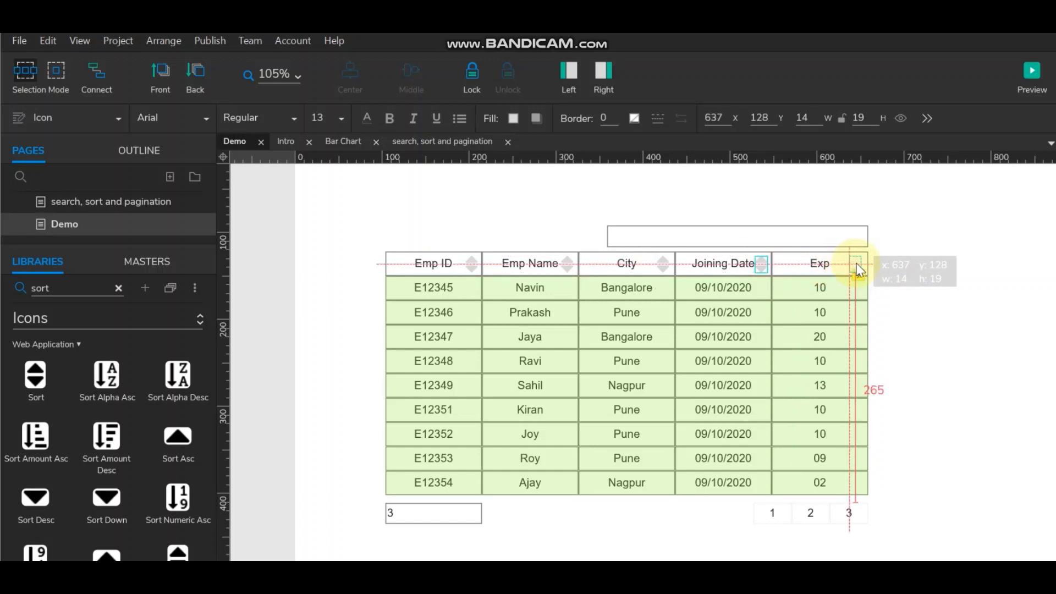
pyautogui.moveTo(858, 269); pyautogui.dragTo(861, 269)
pyautogui.moveTo(859, 270); pyautogui.dragTo(859, 269)
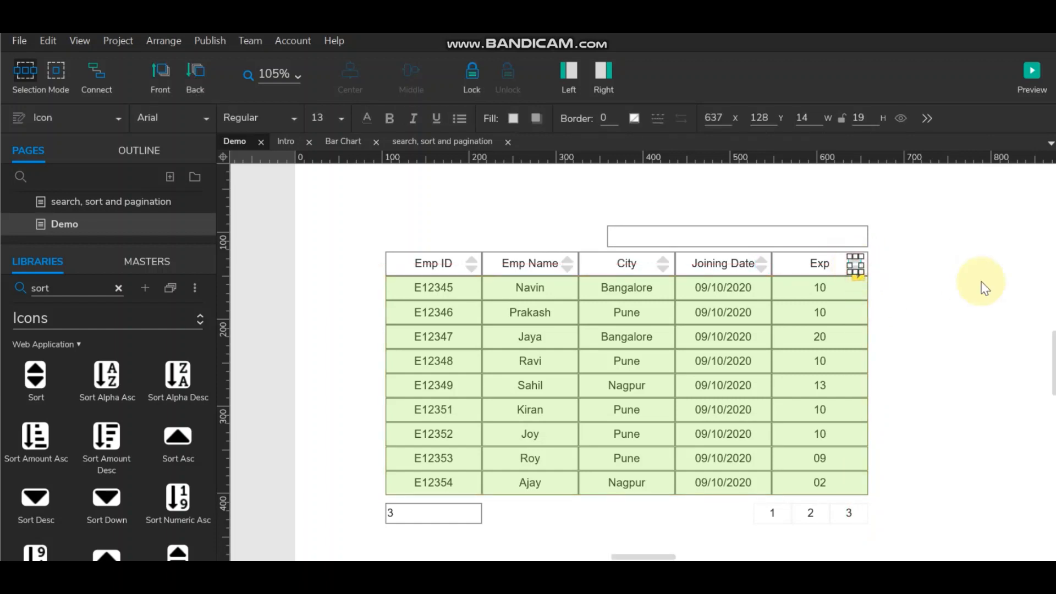
pyautogui.press('Right')
pyautogui.press('Right')
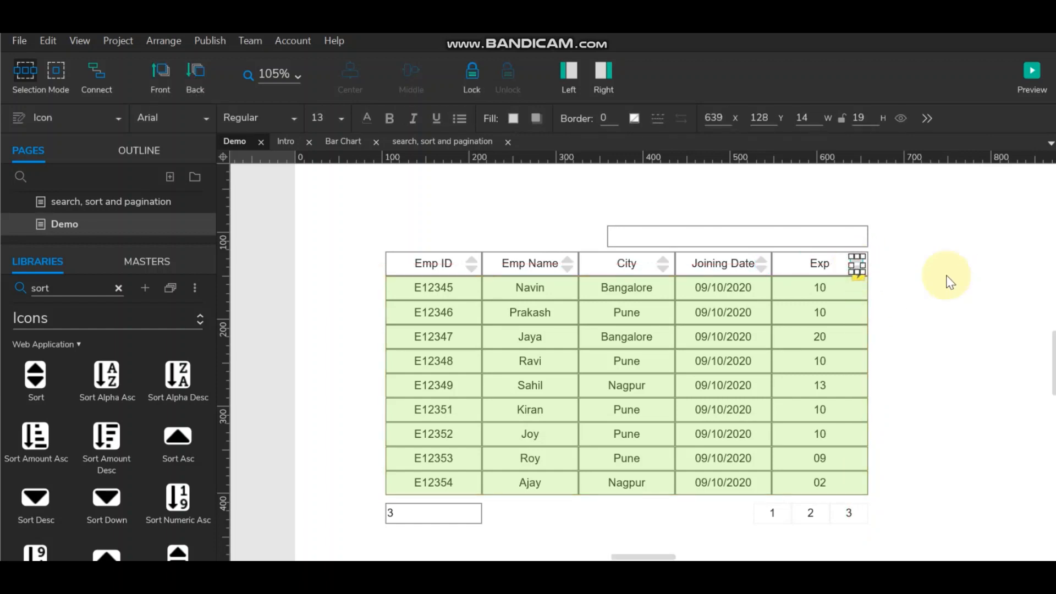
pyautogui.click(759, 264)
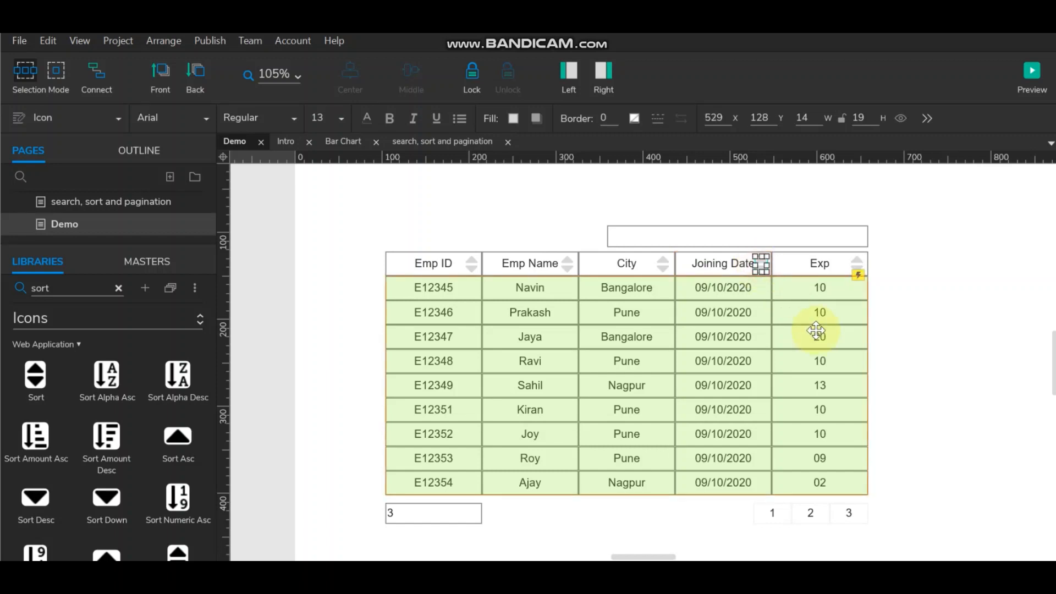
pyautogui.press('Right')
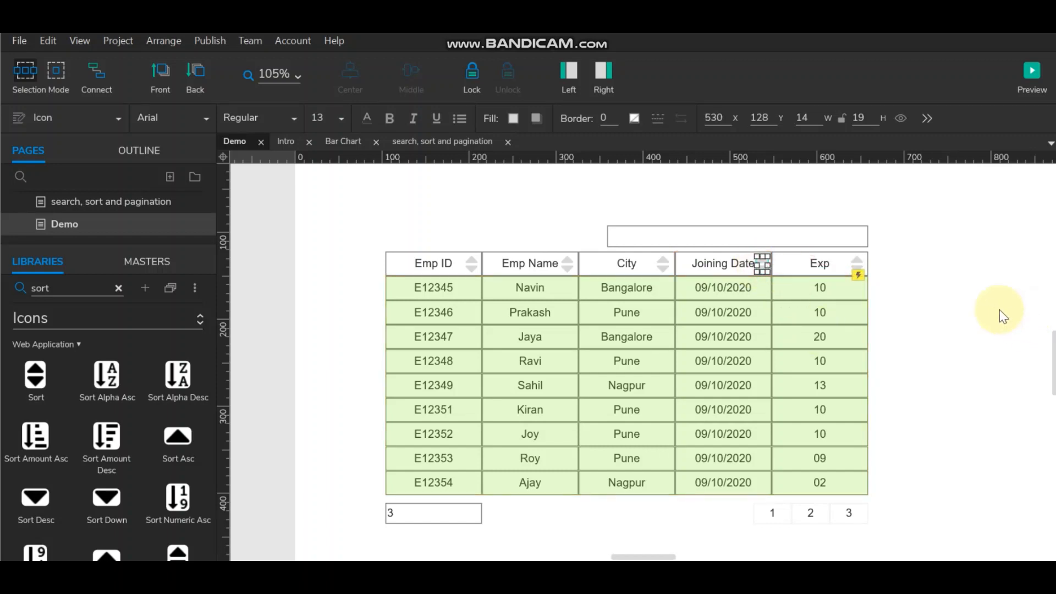
pyautogui.click(999, 309)
# Select the sort icons in all five column headers and shrink them together to 13 by 17 each.
pyautogui.click(472, 263)
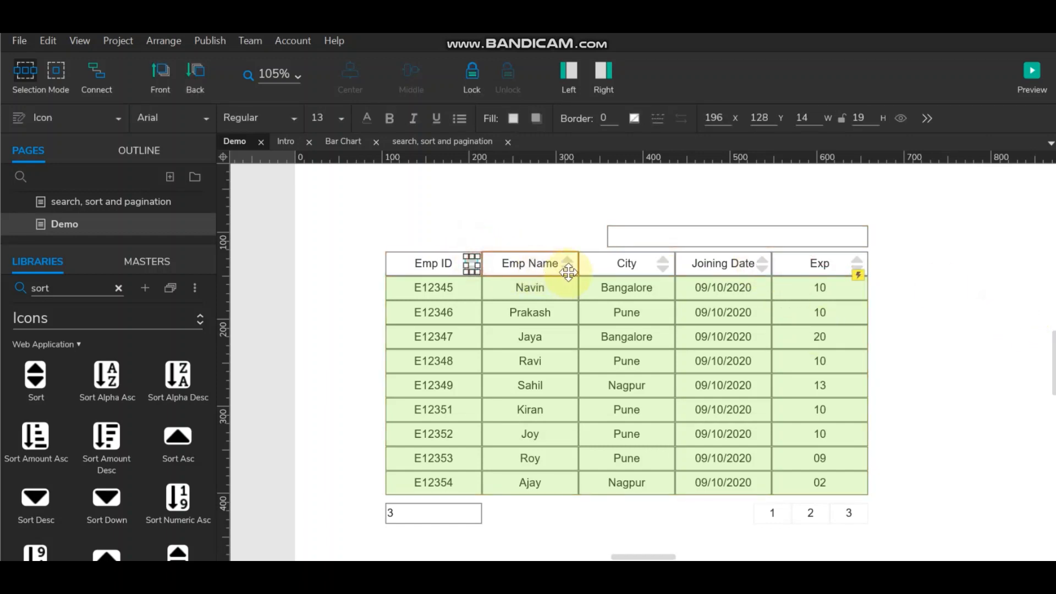
pyautogui.keyDown('ctrl'); pyautogui.click(567, 264); pyautogui.keyUp('ctrl')
pyautogui.keyDown('ctrl'); pyautogui.click(664, 264); pyautogui.keyUp('ctrl')
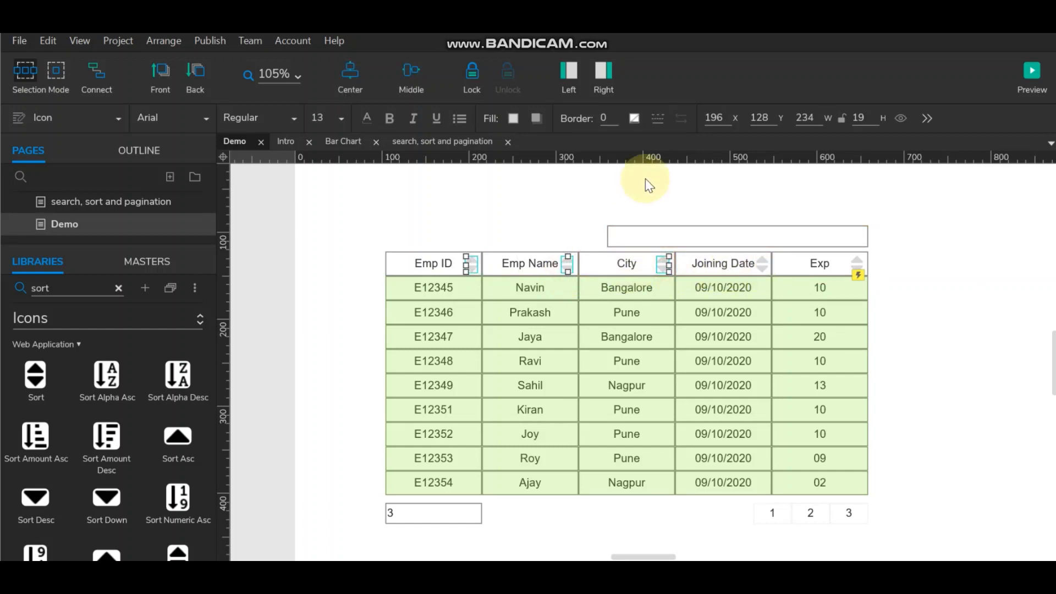
pyautogui.keyDown('ctrl'); pyautogui.click(762, 263); pyautogui.keyUp('ctrl')
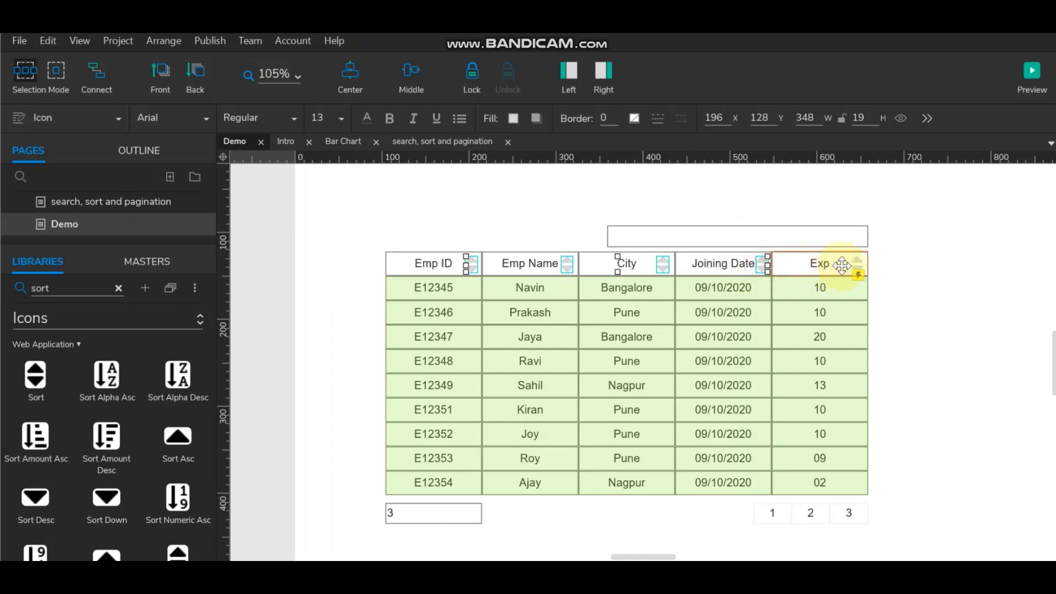
pyautogui.keyDown('ctrl'); pyautogui.click(856, 264); pyautogui.keyUp('ctrl')
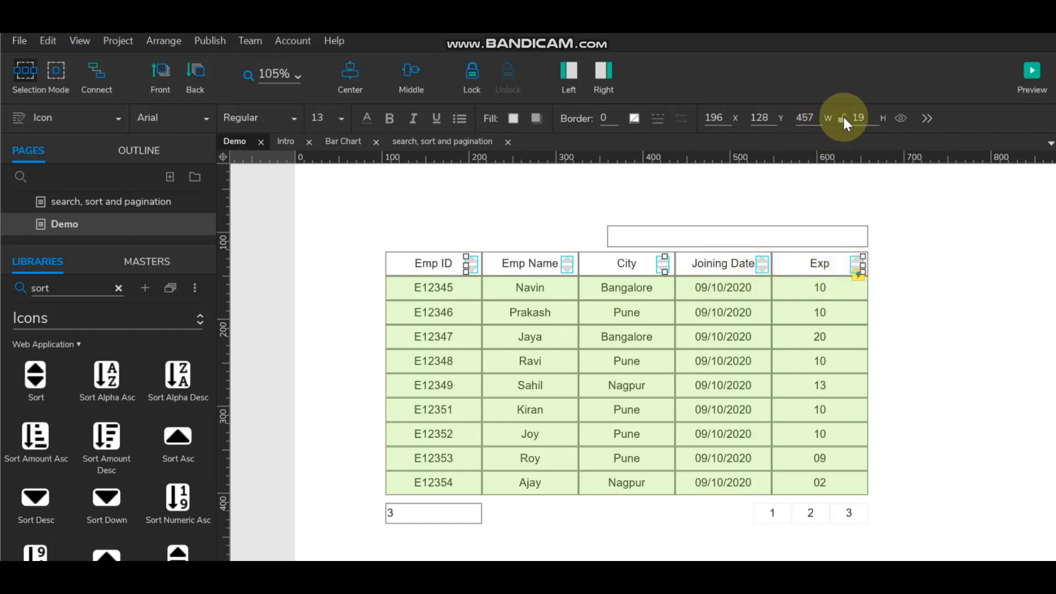
pyautogui.scroll(3, 803, 272)
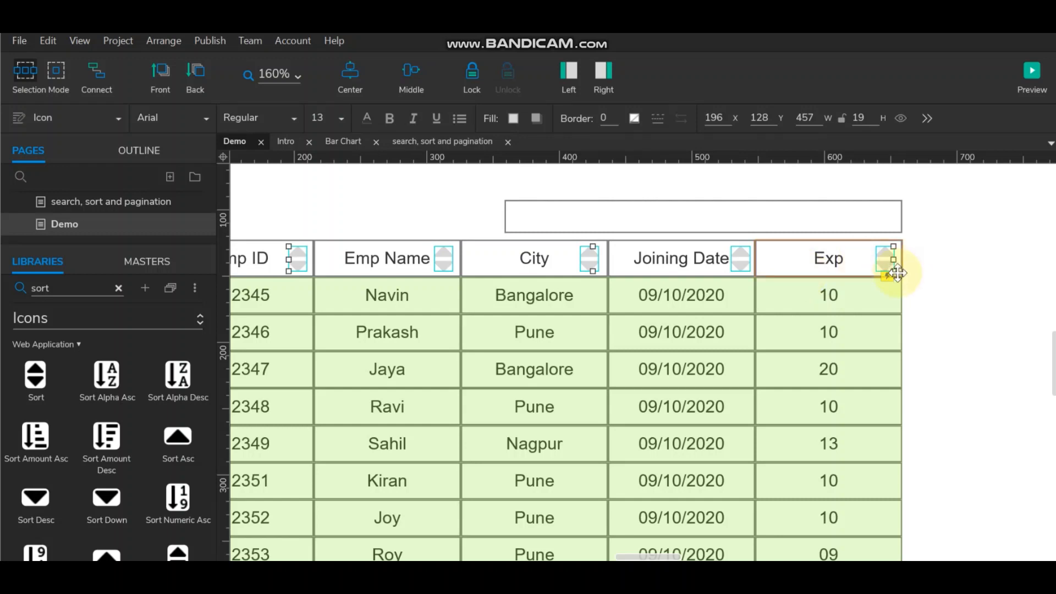
pyautogui.moveTo(894, 271); pyautogui.dragTo(867, 258)
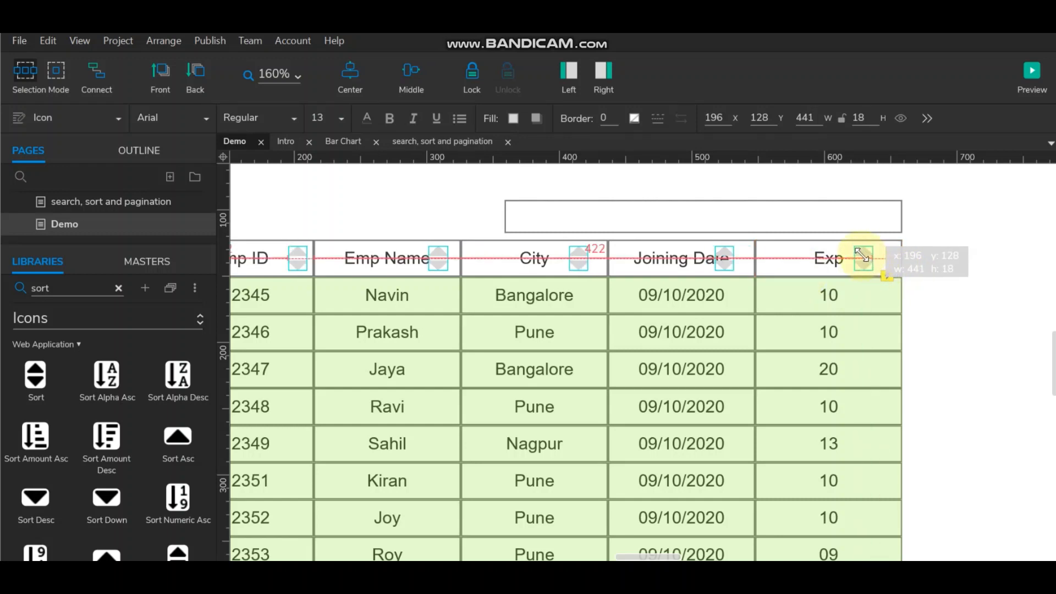
pyautogui.moveTo(850, 247); pyautogui.dragTo(838, 251)
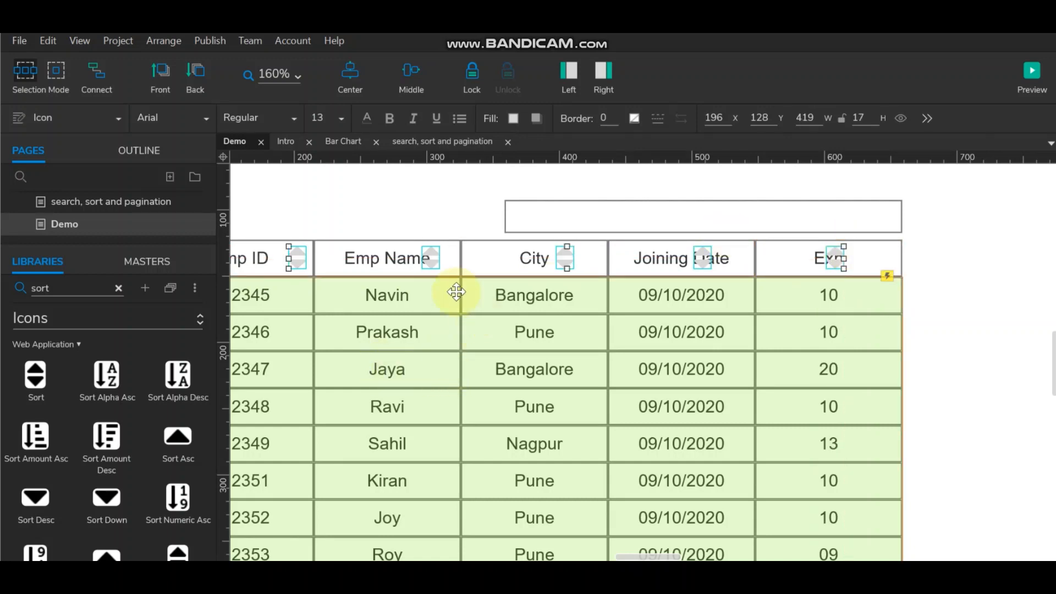
# Move the Emp Name sort icon to the right end of its header and the City sort icon to X 418.
pyautogui.click(433, 260)
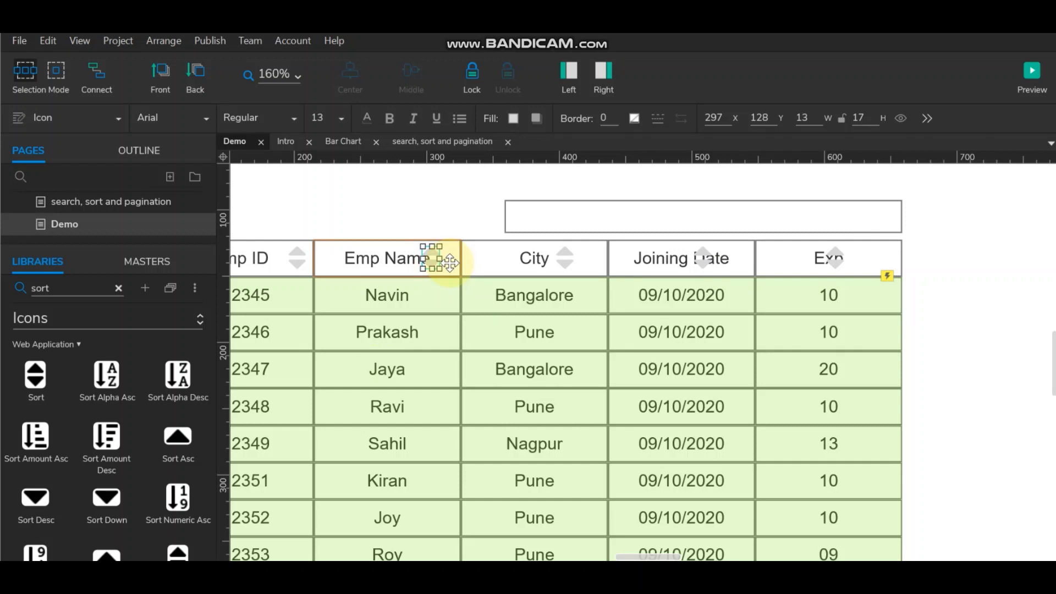
pyautogui.moveTo(448, 262); pyautogui.dragTo(454, 267)
pyautogui.click(556, 263)
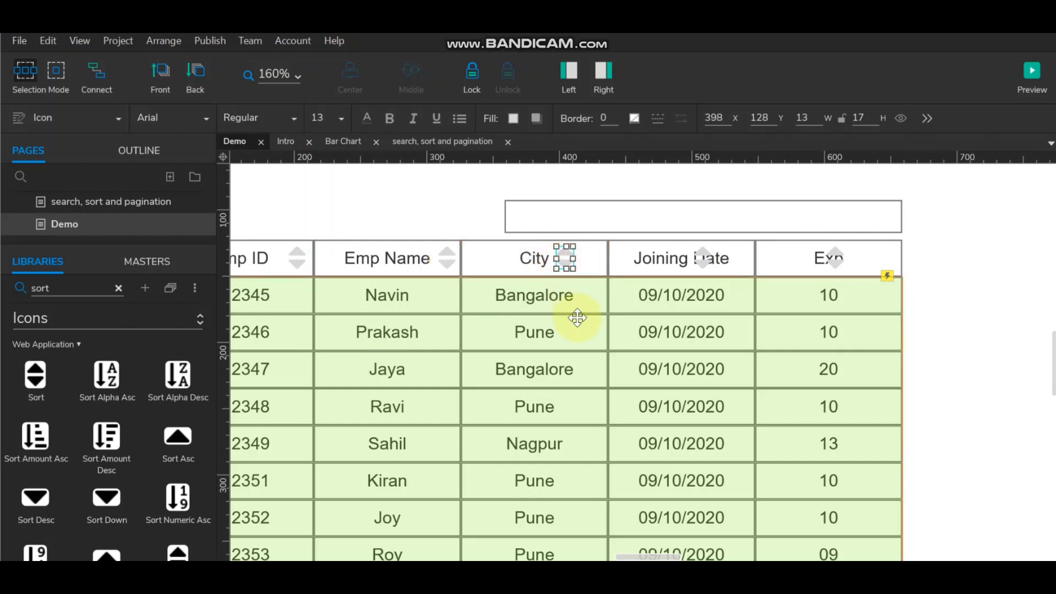
pyautogui.hotkey('shift', 'Right')
pyautogui.hotkey('shift', 'Right')
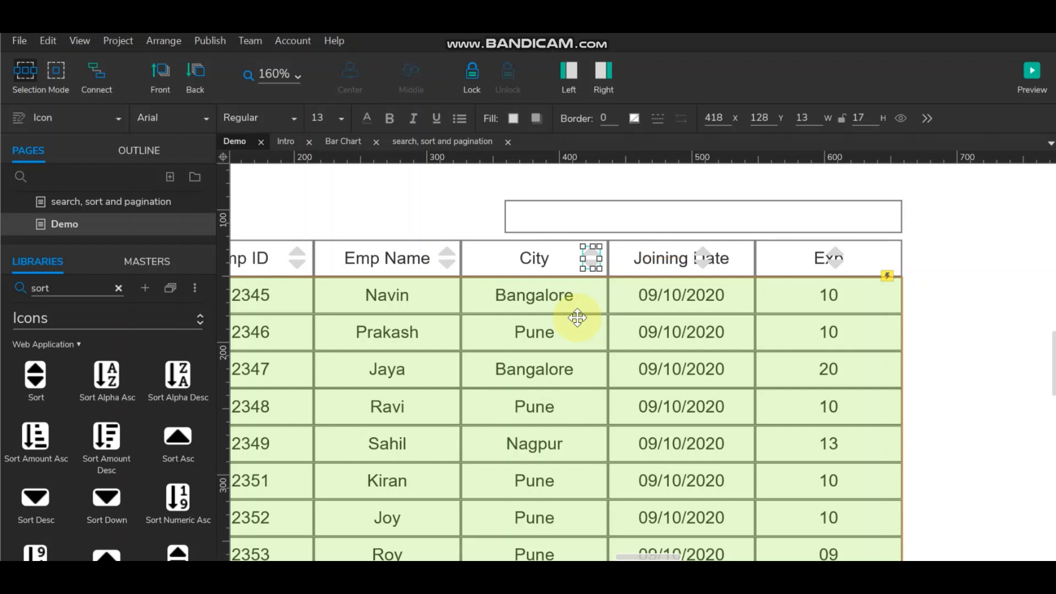
# Move the Joining Date sort icon clear of the header text to X 532.
pyautogui.click(702, 260)
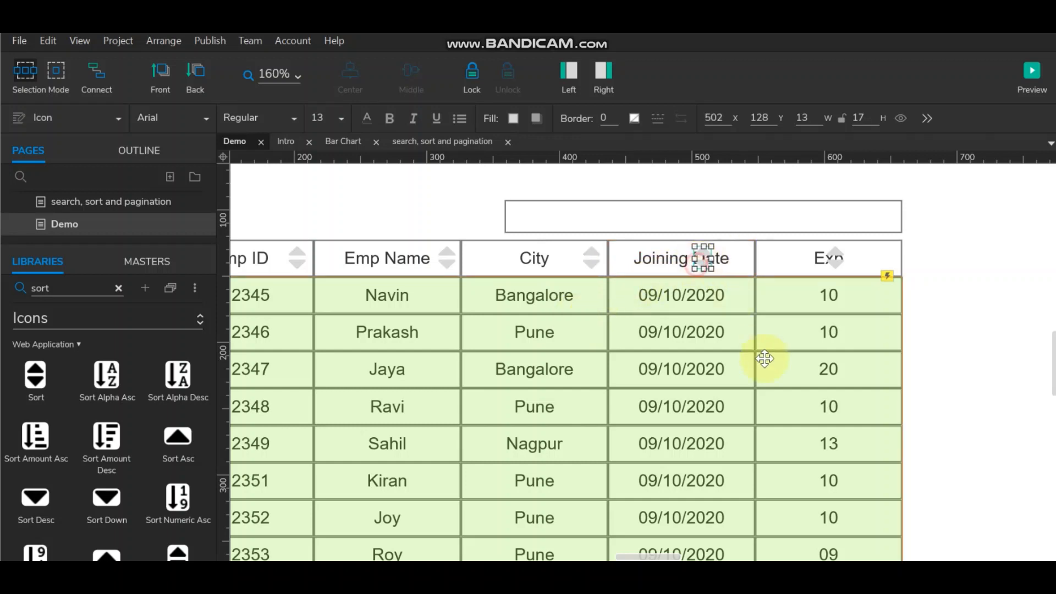
pyautogui.hotkey('shift', 'Right')
pyautogui.hotkey('shift', 'Right')
pyautogui.hotkey('shift', 'Right')
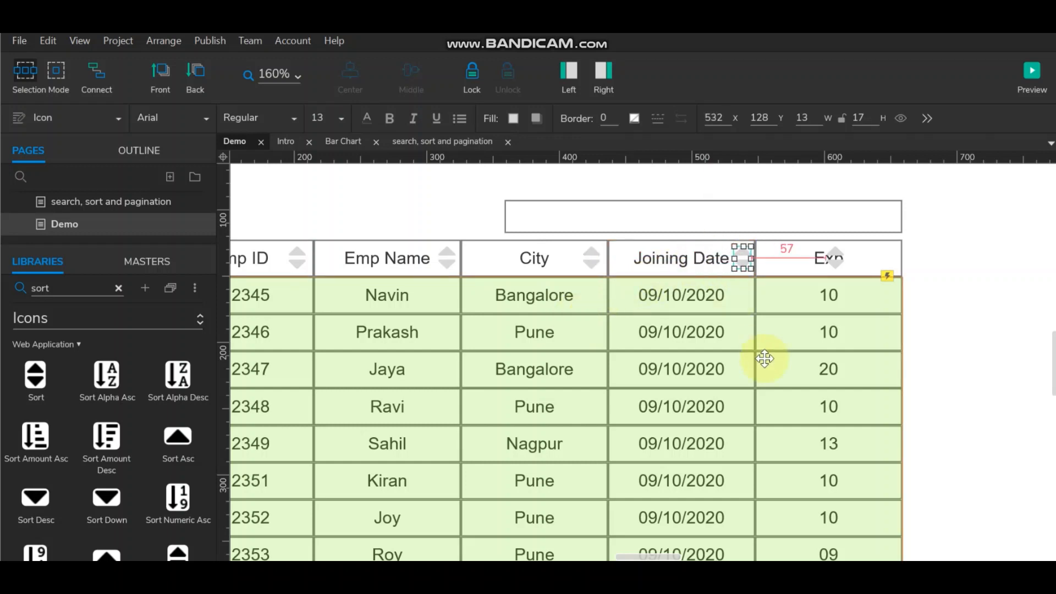
# Move the Exp sort icon to the right end of its header at X 642 and deselect it.
pyautogui.click(833, 258)
pyautogui.hotkey('shift', 'Right')
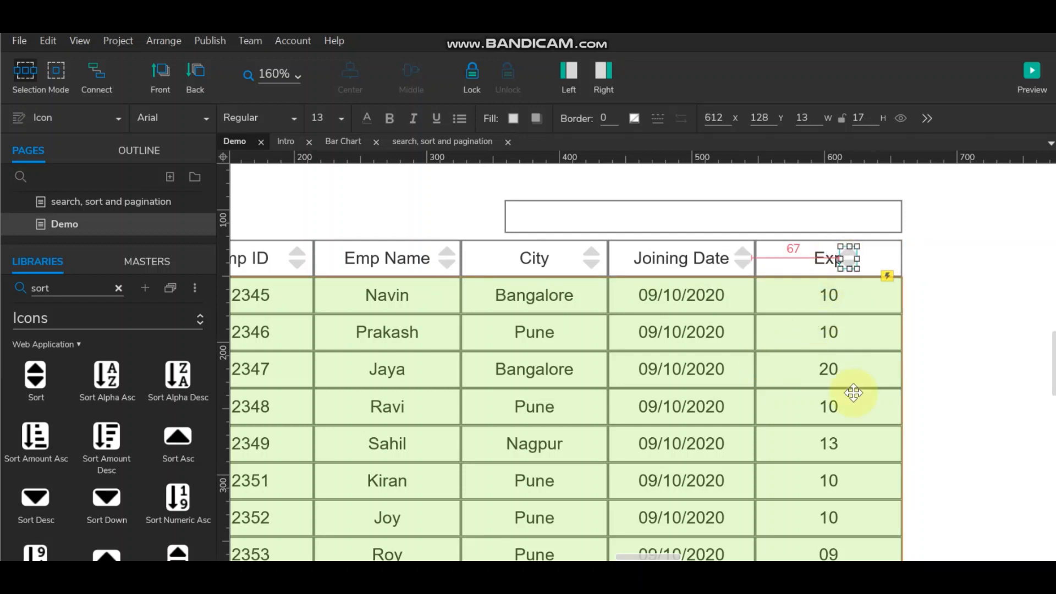
pyautogui.hotkey('shift', 'Right')
pyautogui.hotkey('shift', 'Right')
pyautogui.hotkey('shift', 'Right')
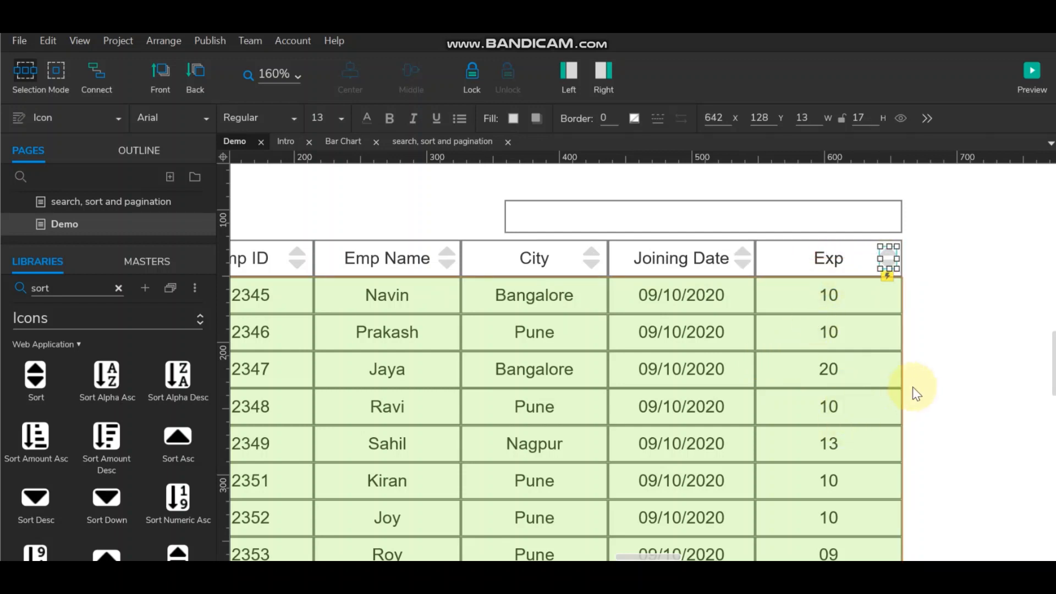
pyautogui.click(926, 383)
pyautogui.scroll(-3, 857, 368)
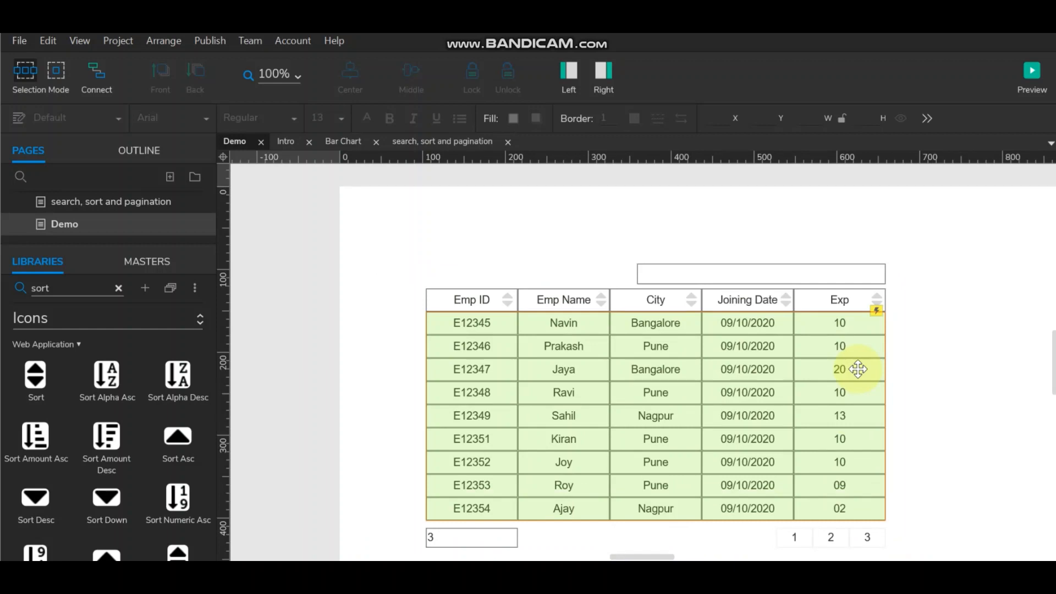
# Hide the pages and libraries side, show the style side, and open the Emp repeater for editing.
pyautogui.click(565, 73)
pyautogui.click(616, 67)
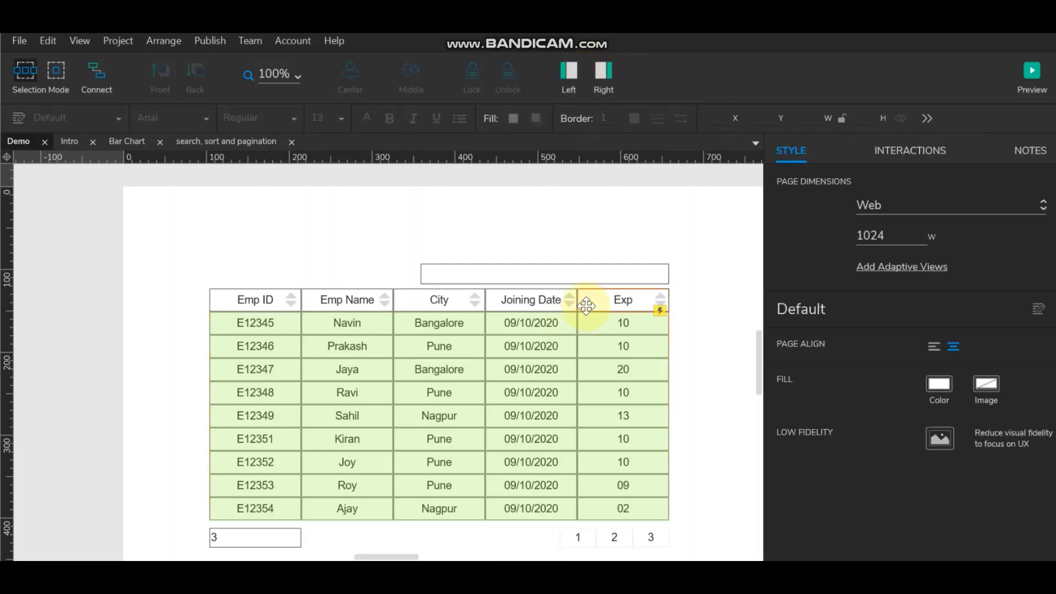
pyautogui.doubleClick(495, 389)
# Remove the fill colour from the Emp ID, Emp Name, City, Joining Date and Exp cells of the repeater together.
pyautogui.click(255, 324)
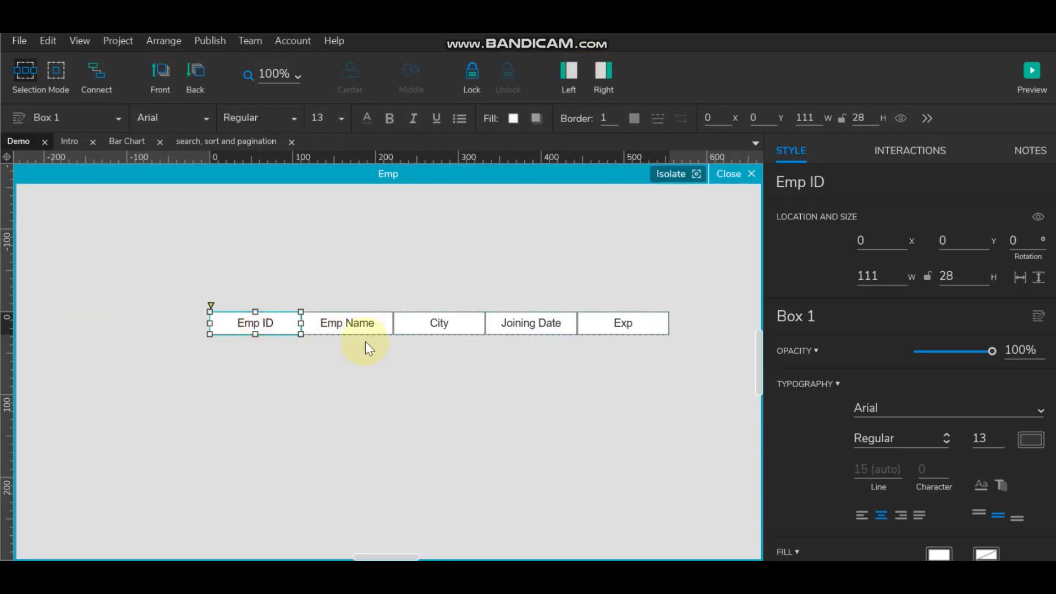
pyautogui.keyDown('ctrl'); pyautogui.click(365, 325); pyautogui.keyUp('ctrl')
pyautogui.keyDown('ctrl'); pyautogui.click(438, 325); pyautogui.keyUp('ctrl')
pyautogui.keyDown('ctrl'); pyautogui.click(559, 326); pyautogui.keyUp('ctrl')
pyautogui.keyDown('ctrl'); pyautogui.click(608, 324); pyautogui.keyUp('ctrl')
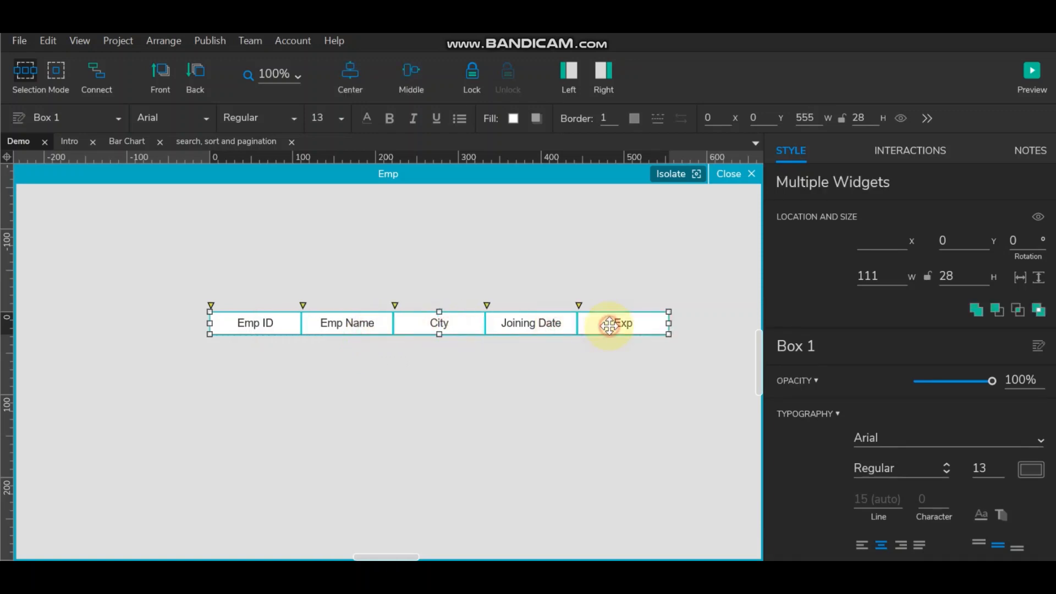
pyautogui.click(509, 119)
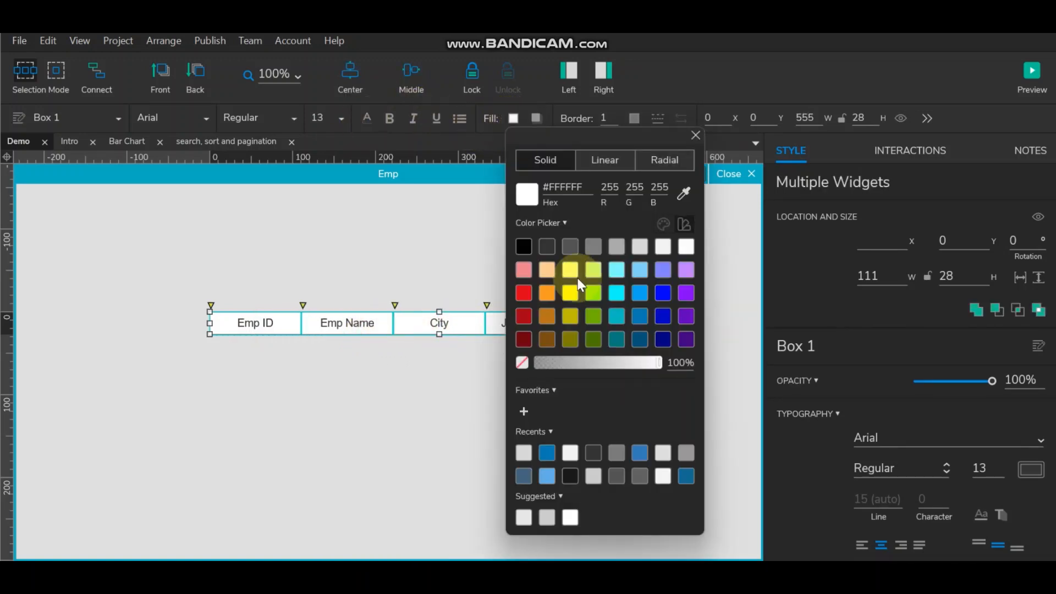
pyautogui.click(523, 364)
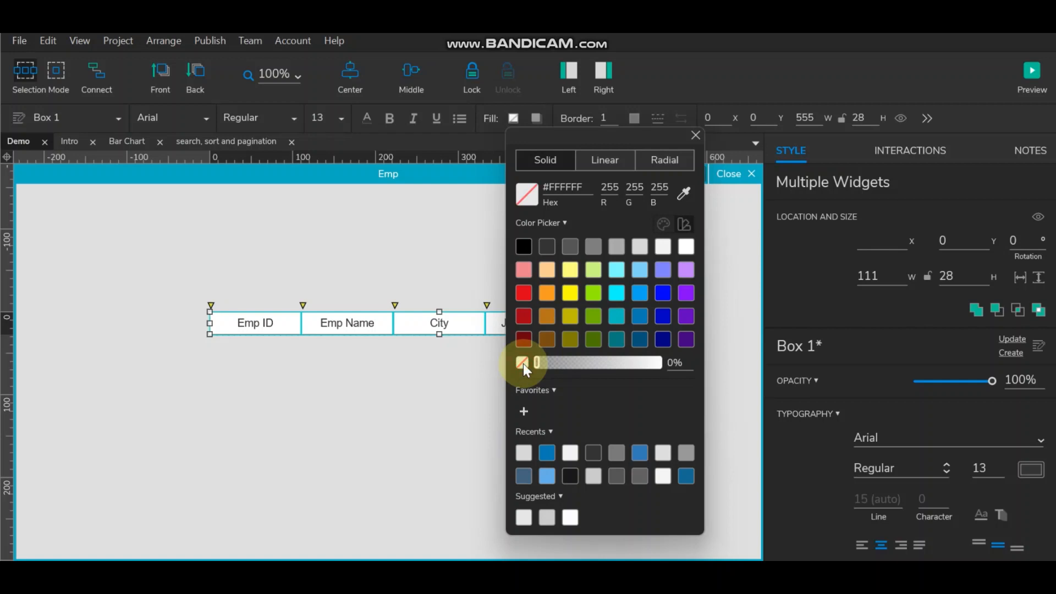
pyautogui.click(397, 364)
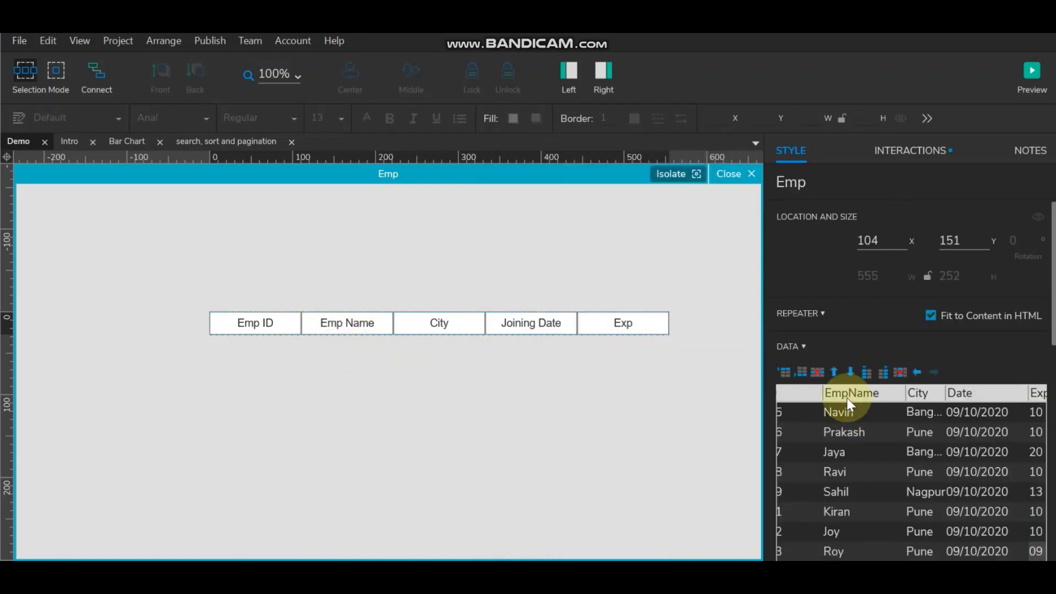
# Enable alternate item background colours for the Emp repeater and set the main item colour to #F2F2F2.
pyautogui.scroll(-3, 1033, 302)
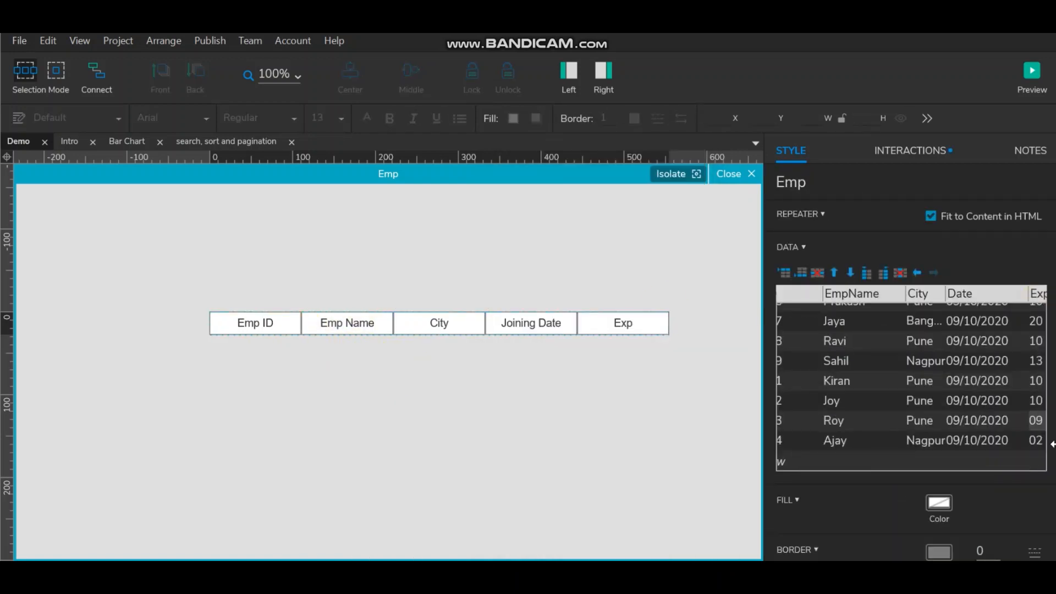
pyautogui.scroll(-5, 1049, 426)
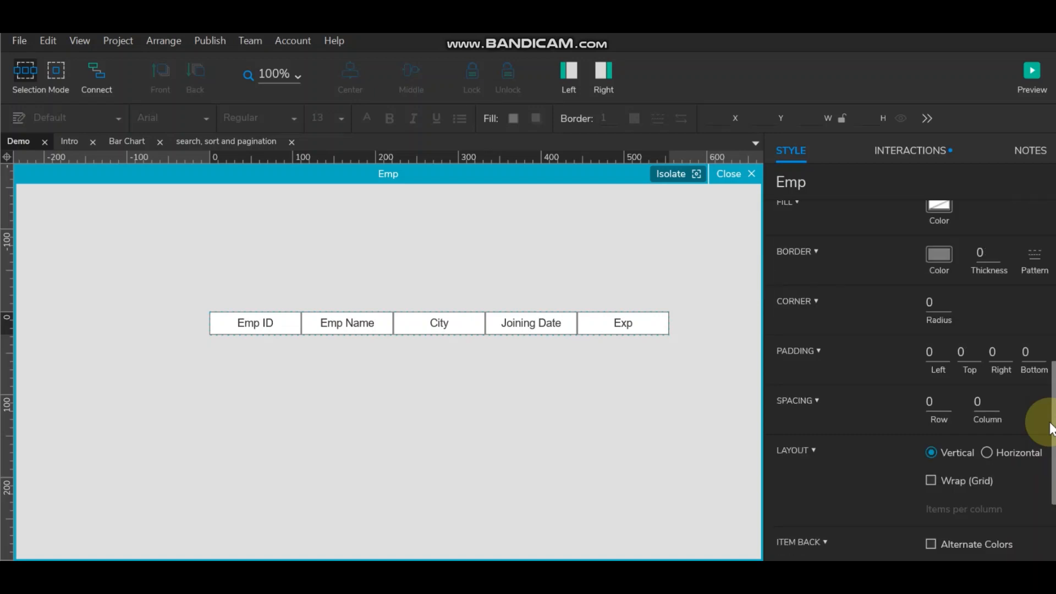
pyautogui.scroll(-2, 1014, 489)
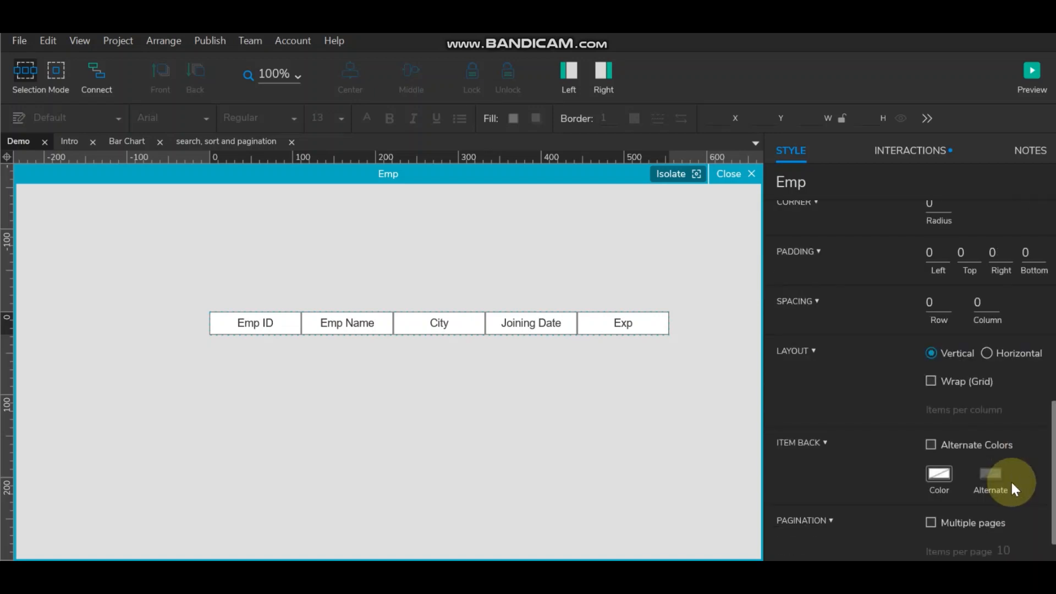
pyautogui.click(930, 445)
pyautogui.click(939, 474)
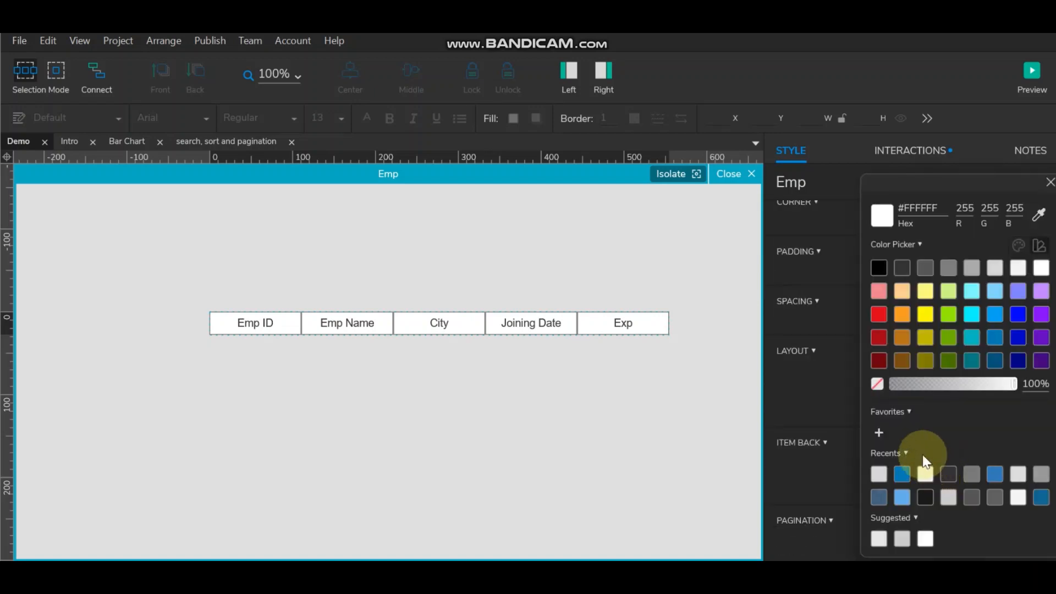
pyautogui.click(999, 268)
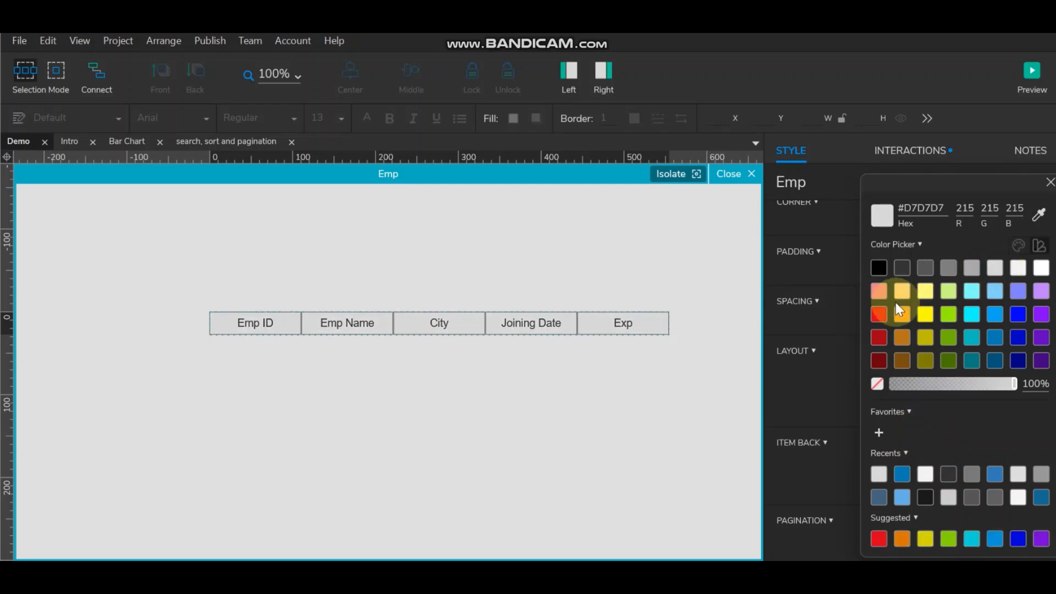
pyautogui.click(1018, 271)
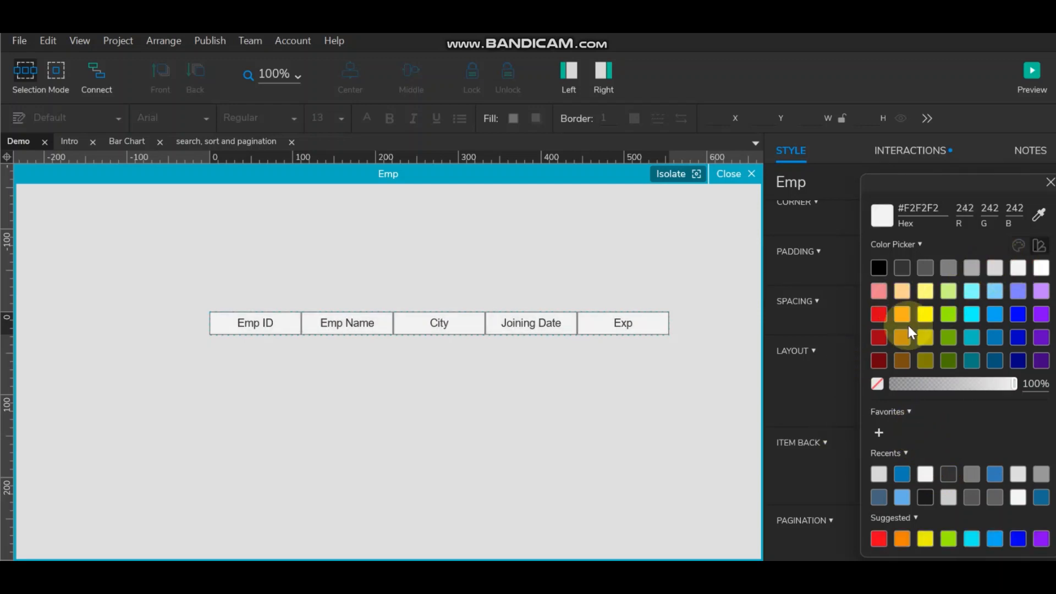
pyautogui.click(829, 385)
# Set the repeater's alternate item background colour to white, #FFFFFF.
pyautogui.click(989, 484)
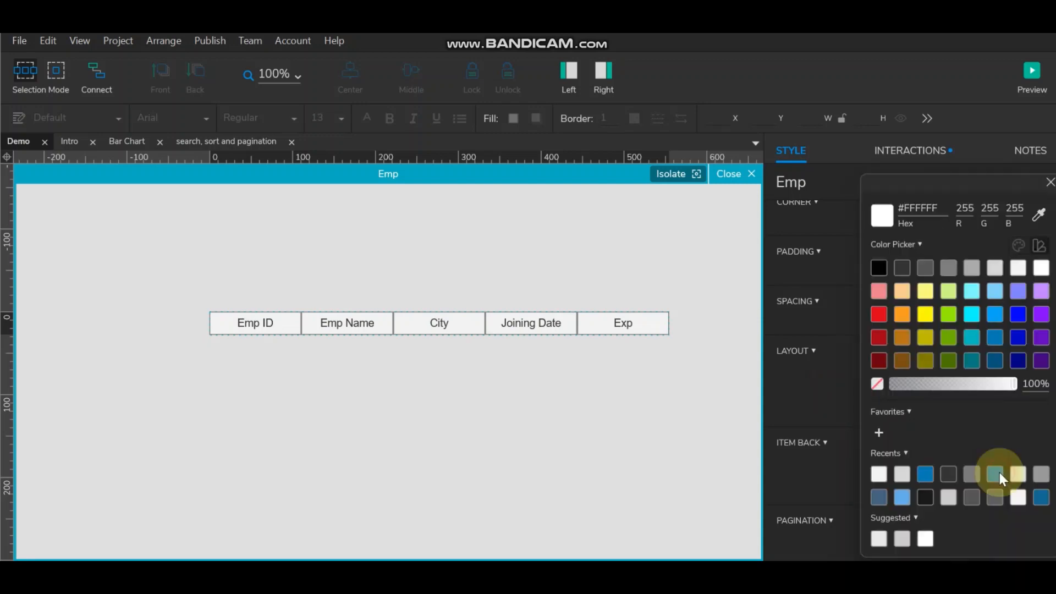
pyautogui.click(1046, 272)
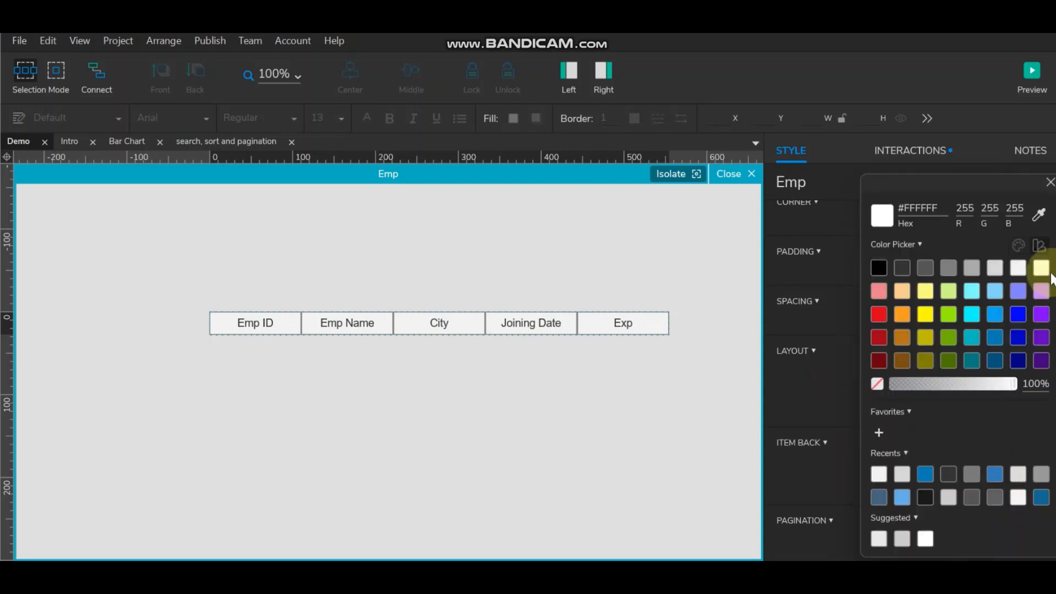
pyautogui.click(810, 397)
pyautogui.scroll(-1, 1022, 480)
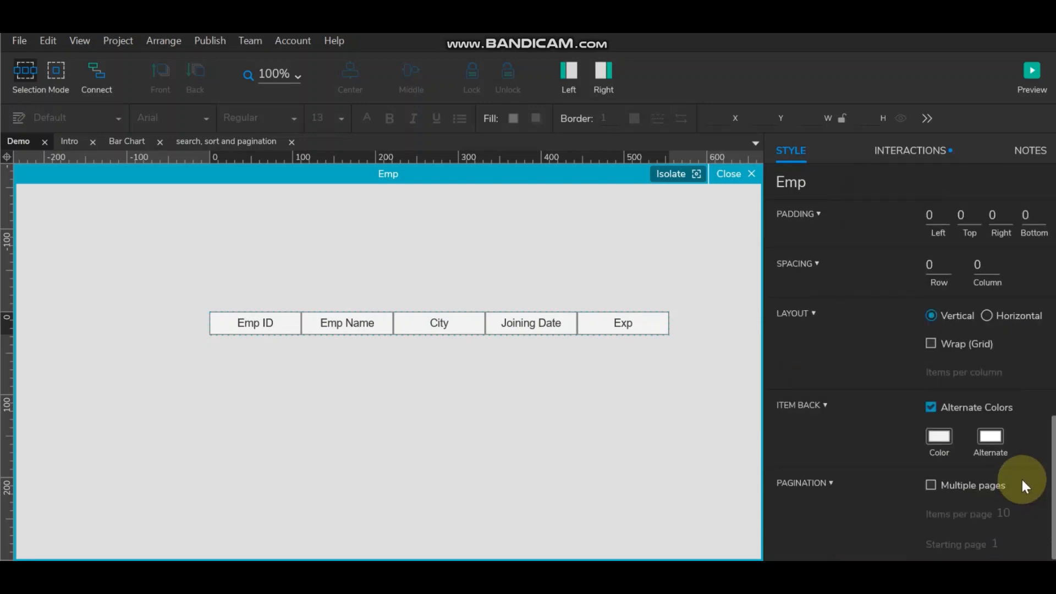
# Enable multiple-page pagination for the Emp repeater with 3 items per page, and close the repeater's editing view.
pyautogui.click(930, 484)
pyautogui.doubleClick(1012, 514)
pyautogui.write('50')
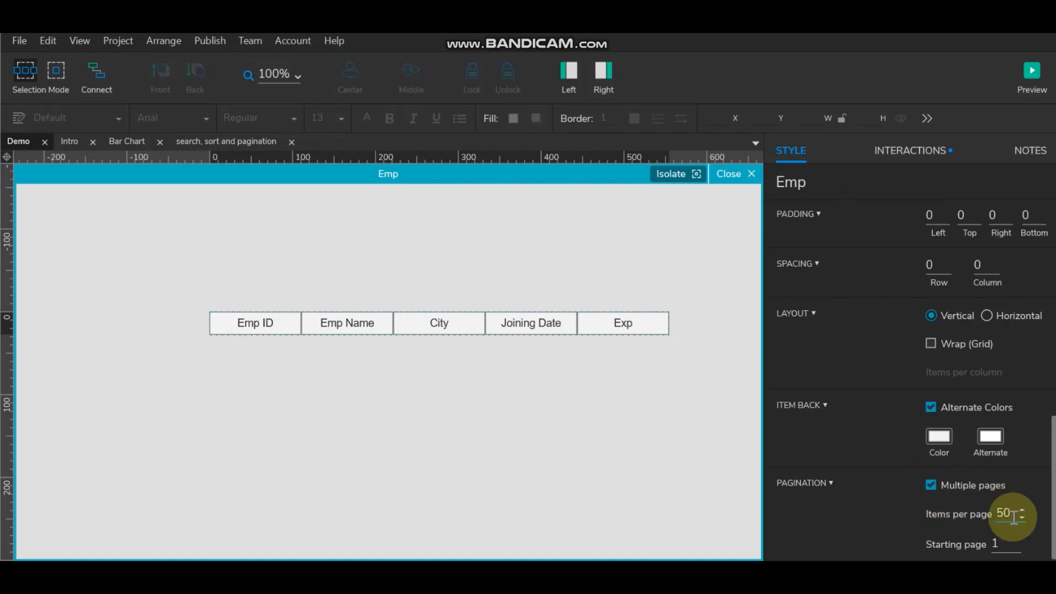
pyautogui.click(1010, 516)
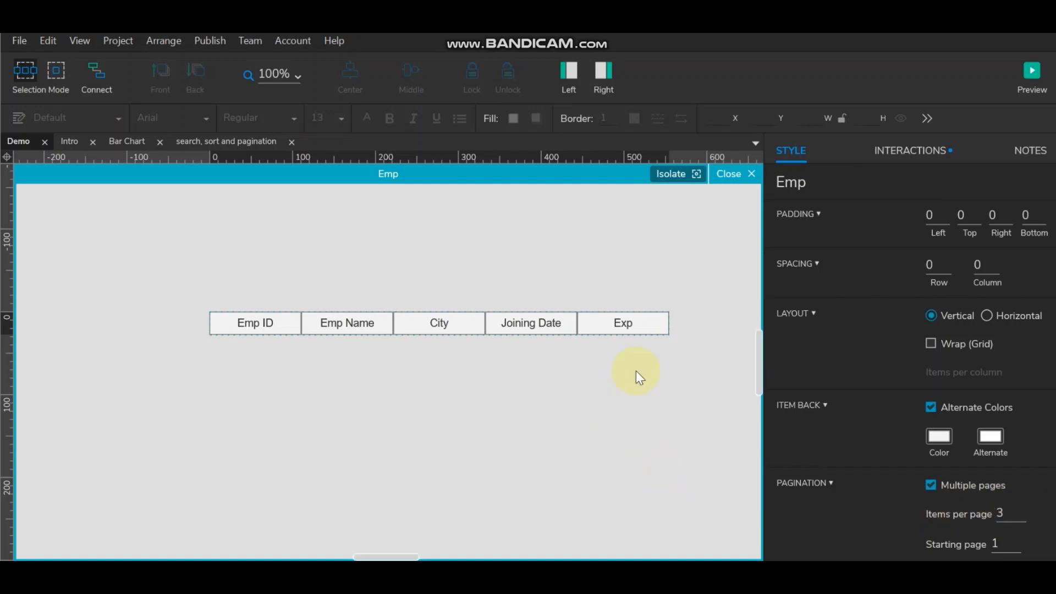
pyautogui.click(730, 174)
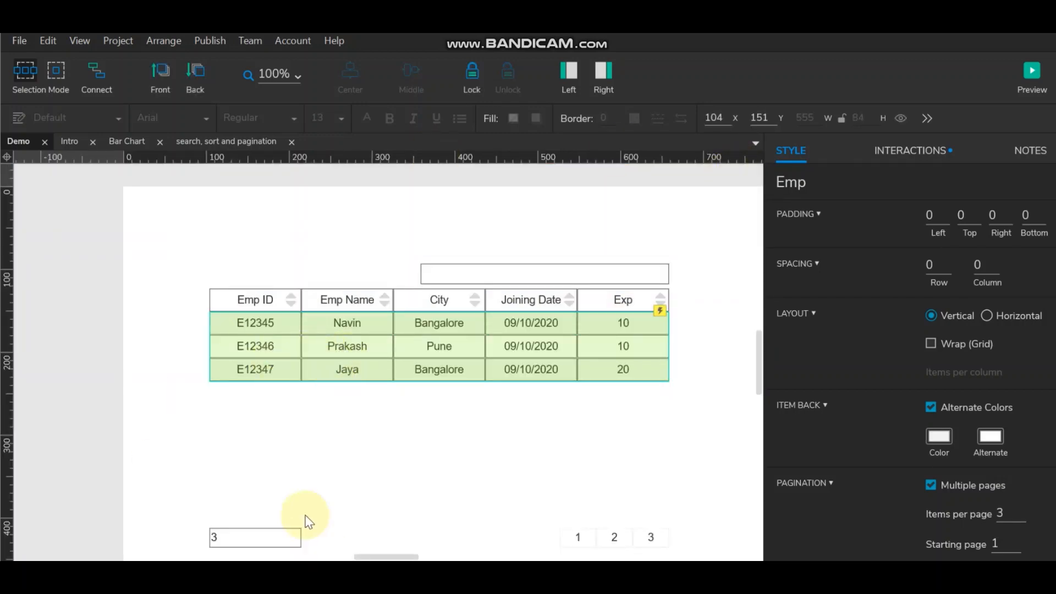
# Move the item-count box and the 1, 2 and 3 page boxes directly beneath the table, to Y 245.
pyautogui.moveTo(199, 518); pyautogui.dragTo(676, 550)
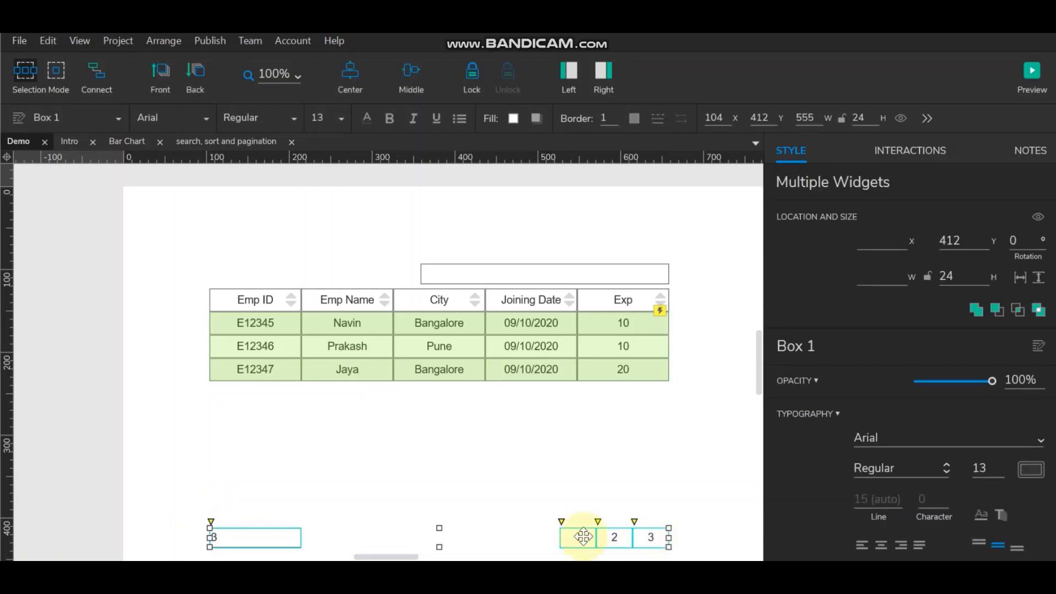
pyautogui.moveTo(578, 537); pyautogui.dragTo(586, 405)
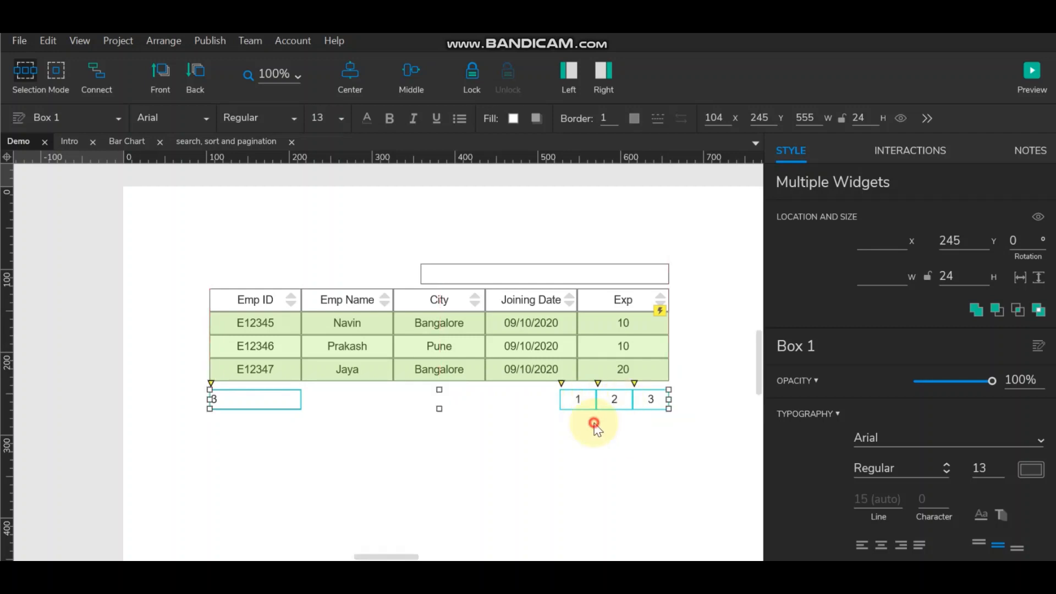
pyautogui.click(582, 401)
pyautogui.keyDown('ctrl'); pyautogui.click(274, 401); pyautogui.keyUp('ctrl')
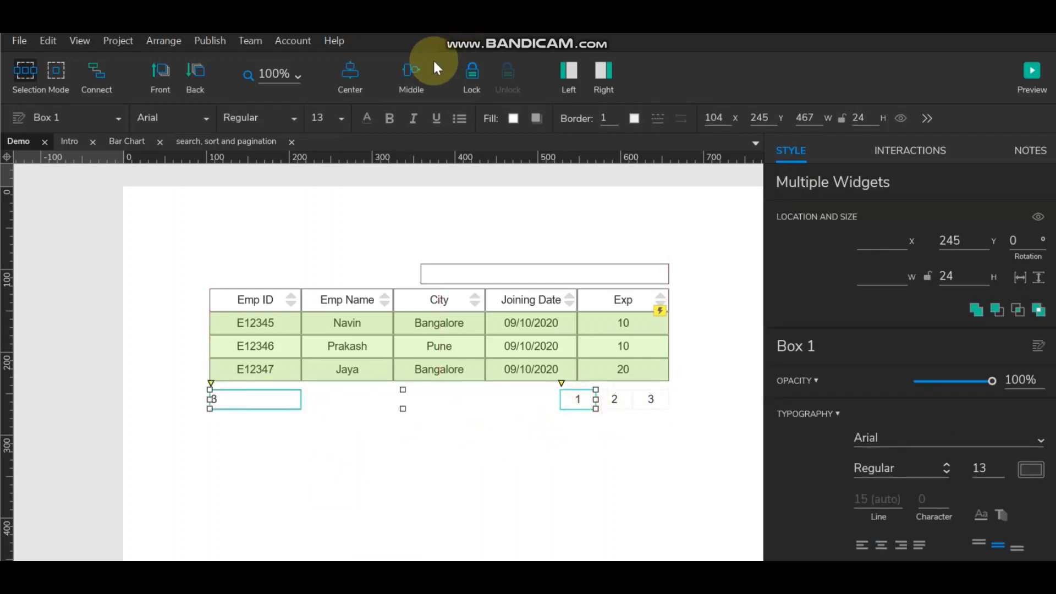
pyautogui.click(193, 431)
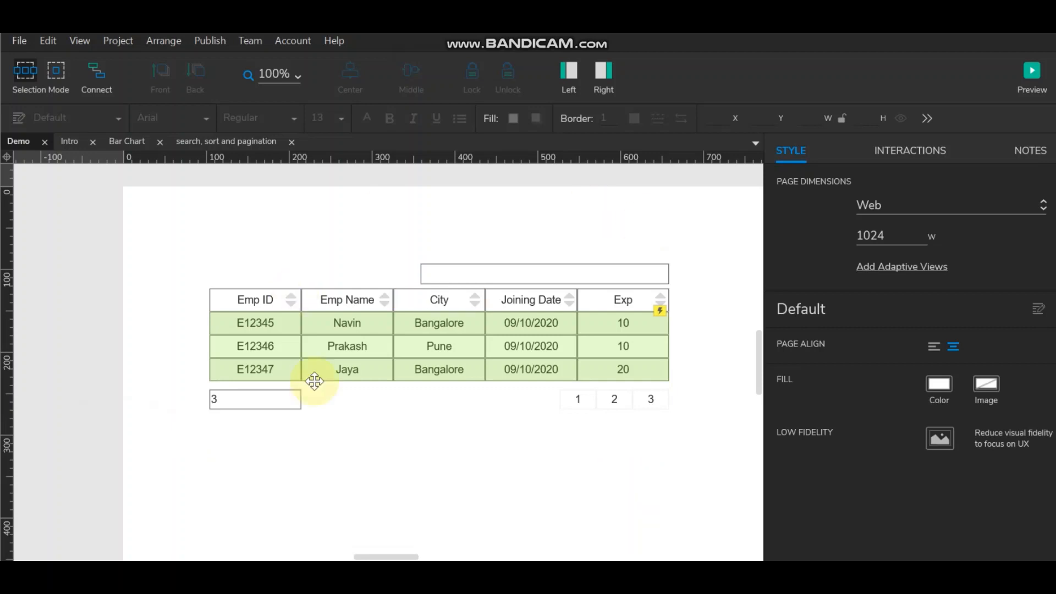
pyautogui.click(439, 374)
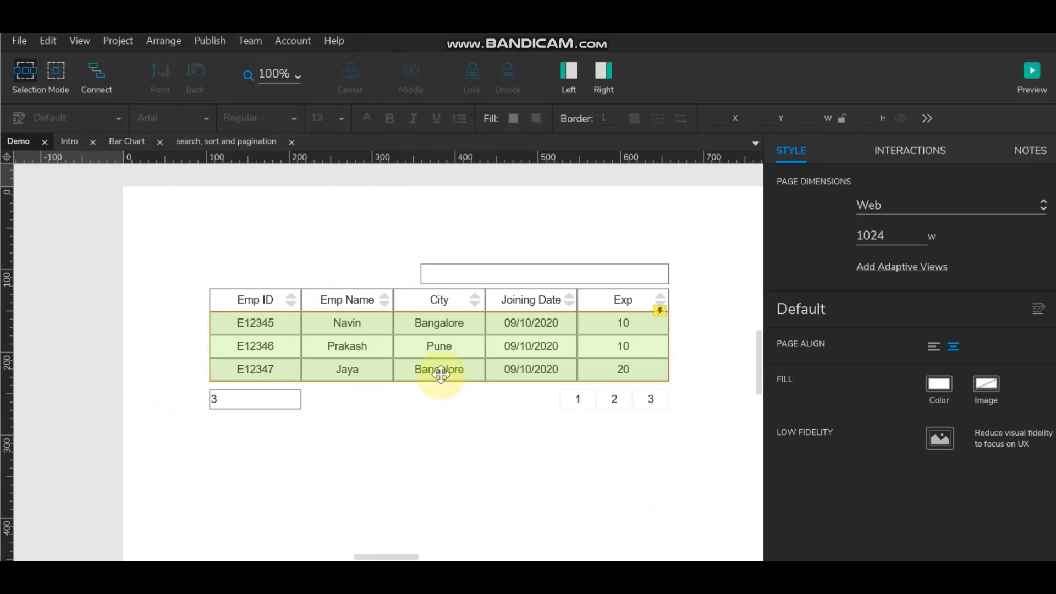
# Add a Click or Tap interaction to page box 1 that sets This Widget's selected state to true.
pyautogui.click(578, 398)
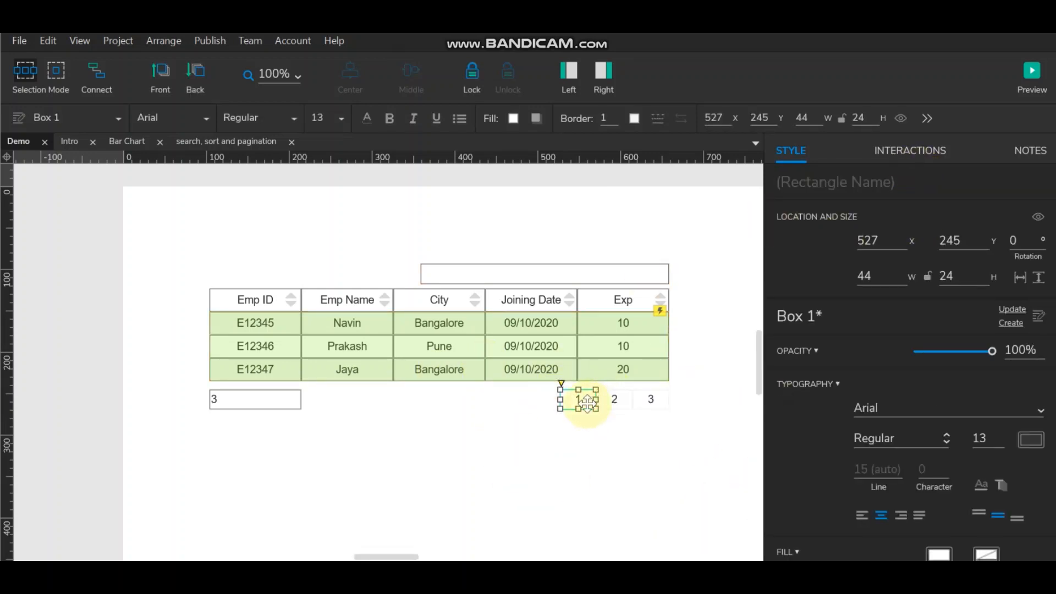
pyautogui.click(905, 153)
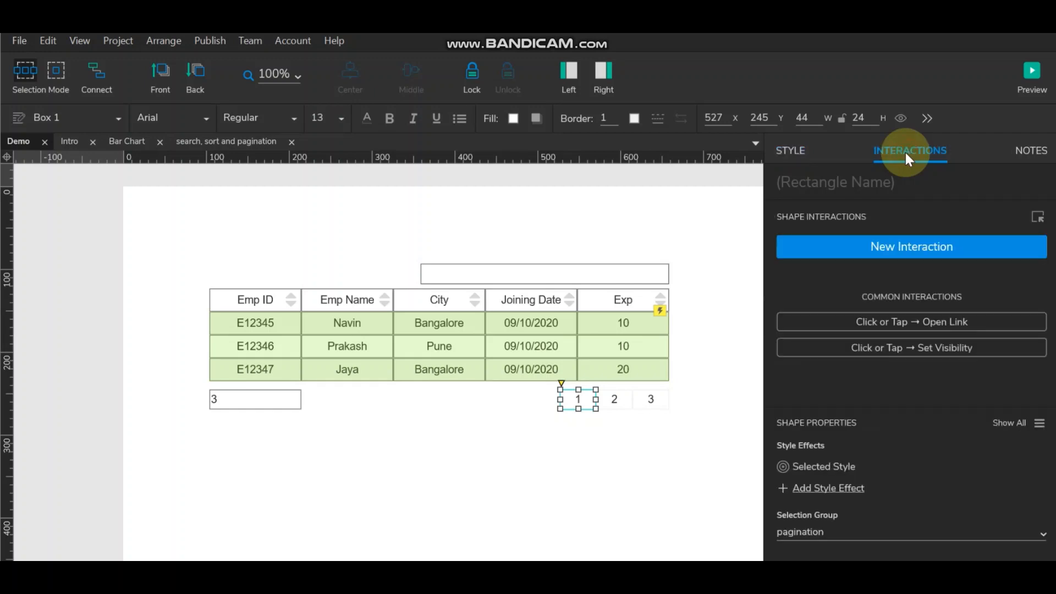
pyautogui.click(922, 244)
pyautogui.click(853, 292)
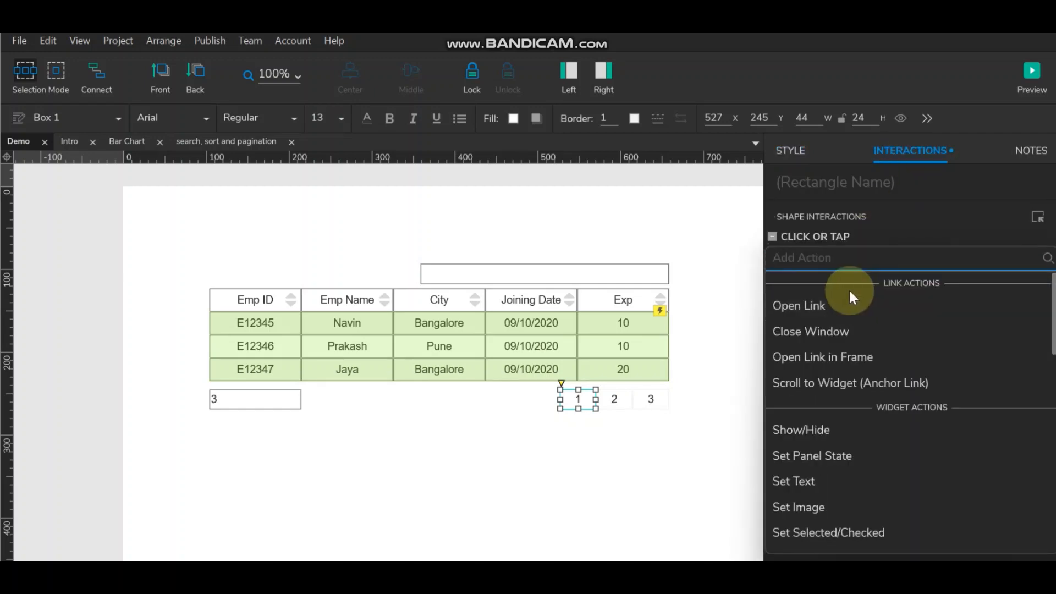
pyautogui.click(848, 530)
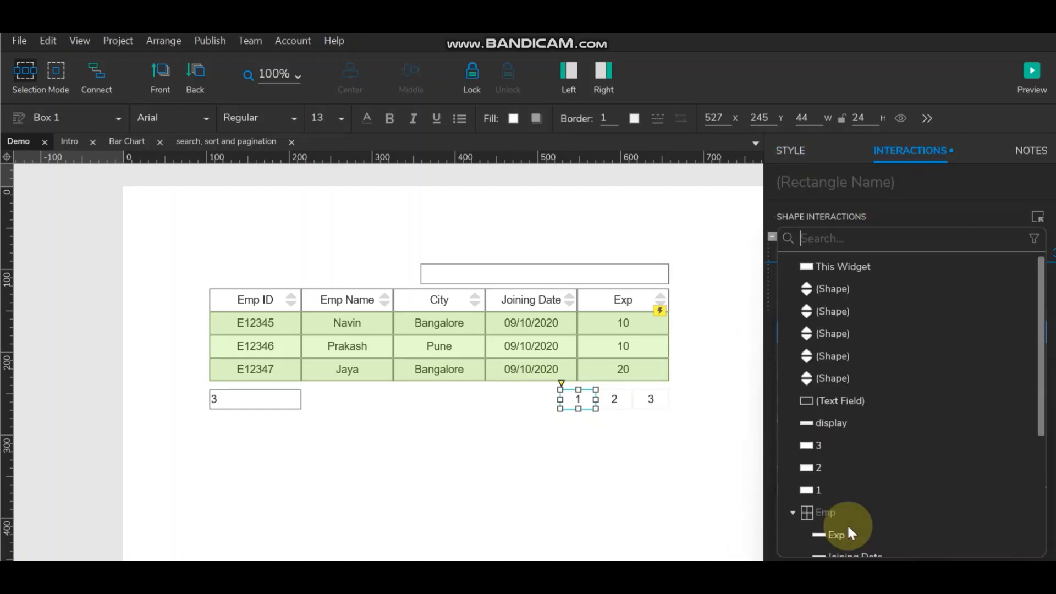
pyautogui.click(852, 265)
pyautogui.click(1016, 431)
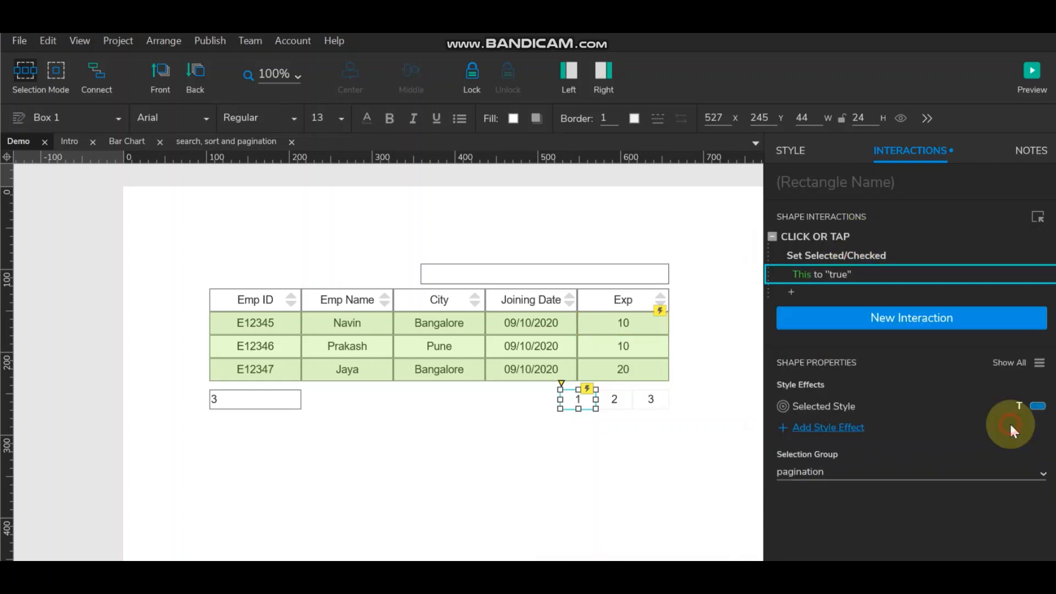
# Add a Set Current Page action to page box 1's Click or Tap event, targeting Emp with page value 1.
pyautogui.doubleClick(816, 236)
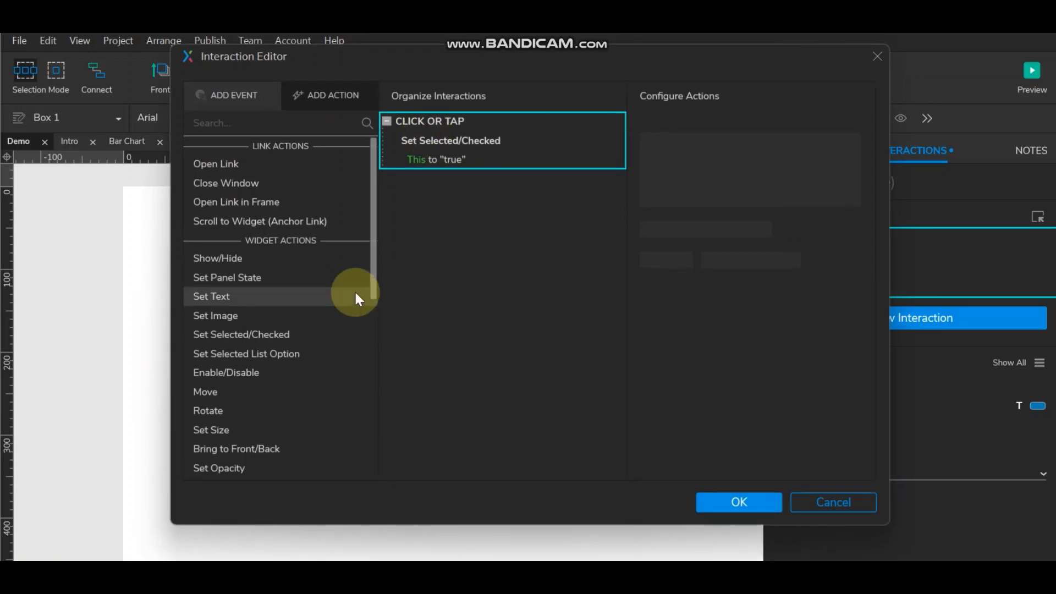
pyautogui.scroll(-4, 254, 446)
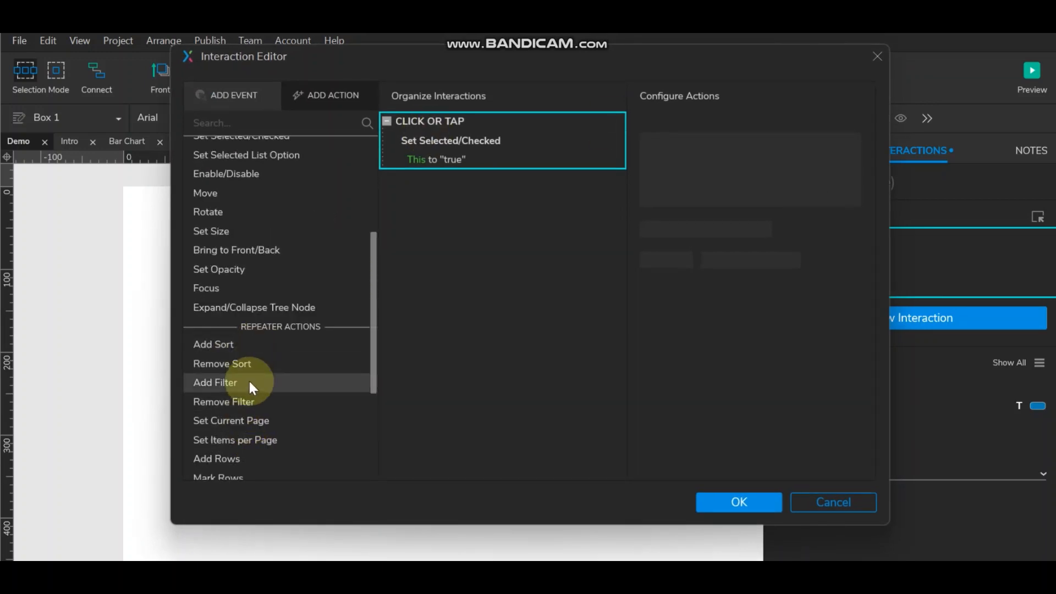
pyautogui.click(248, 421)
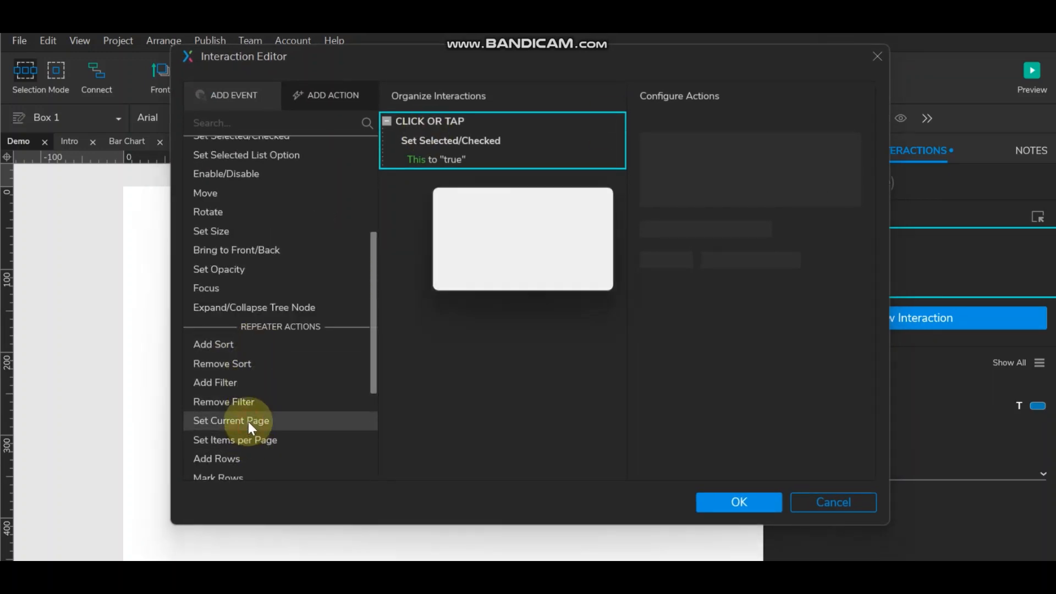
pyautogui.click(444, 226)
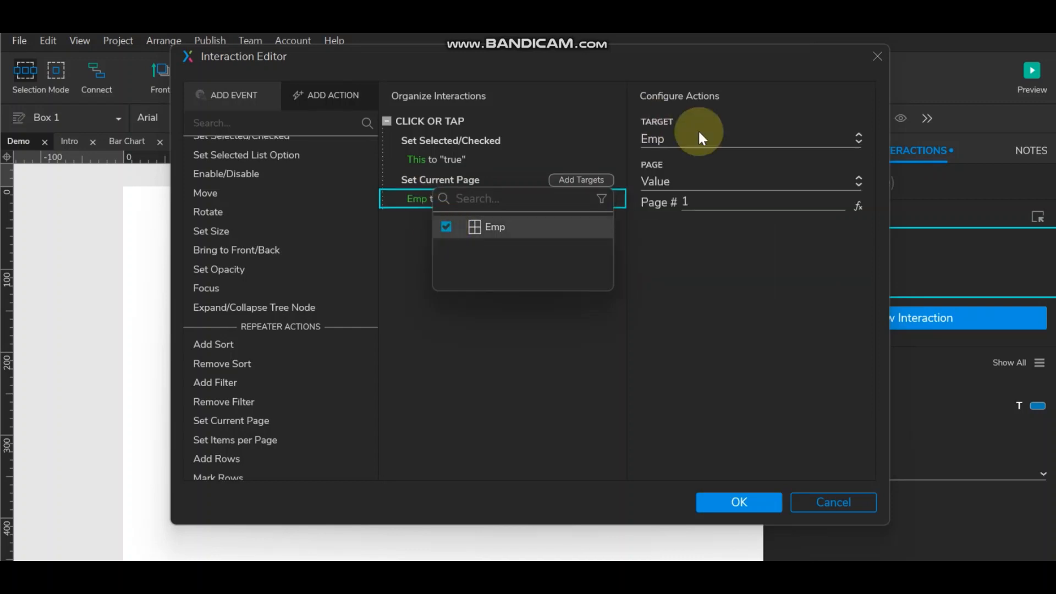
pyautogui.click(699, 206)
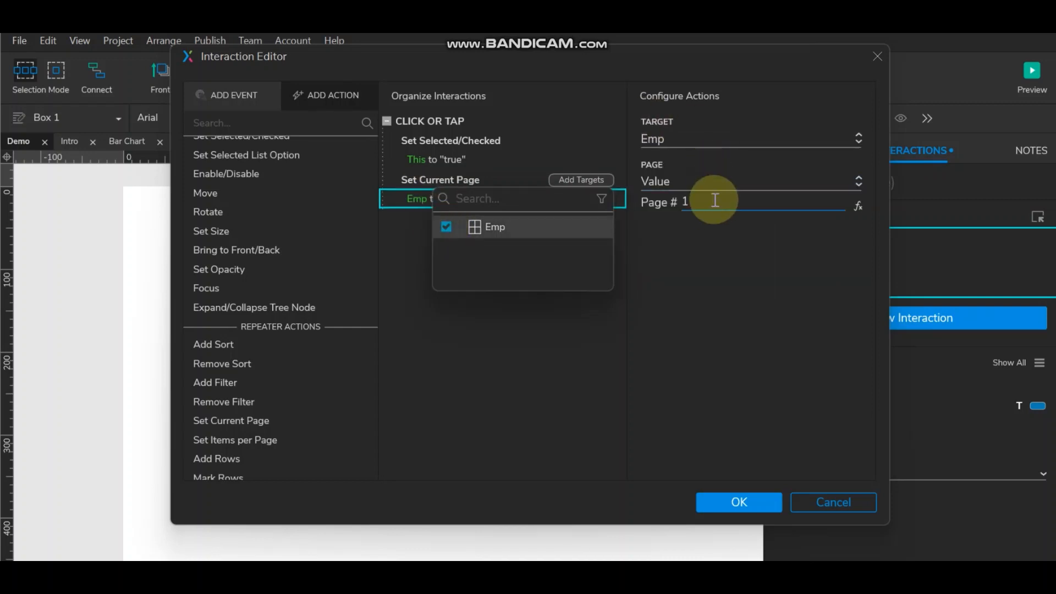
pyautogui.click(738, 503)
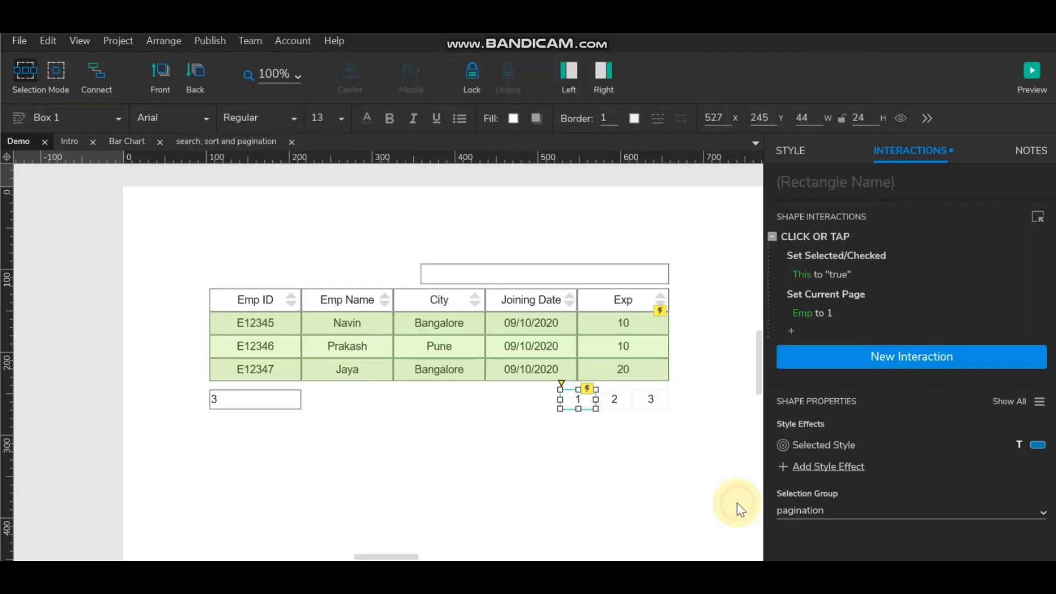
# Copy page box 1's Click or Tap interaction to page box 2 and set its Emp page number to 2.
pyautogui.click(811, 239)
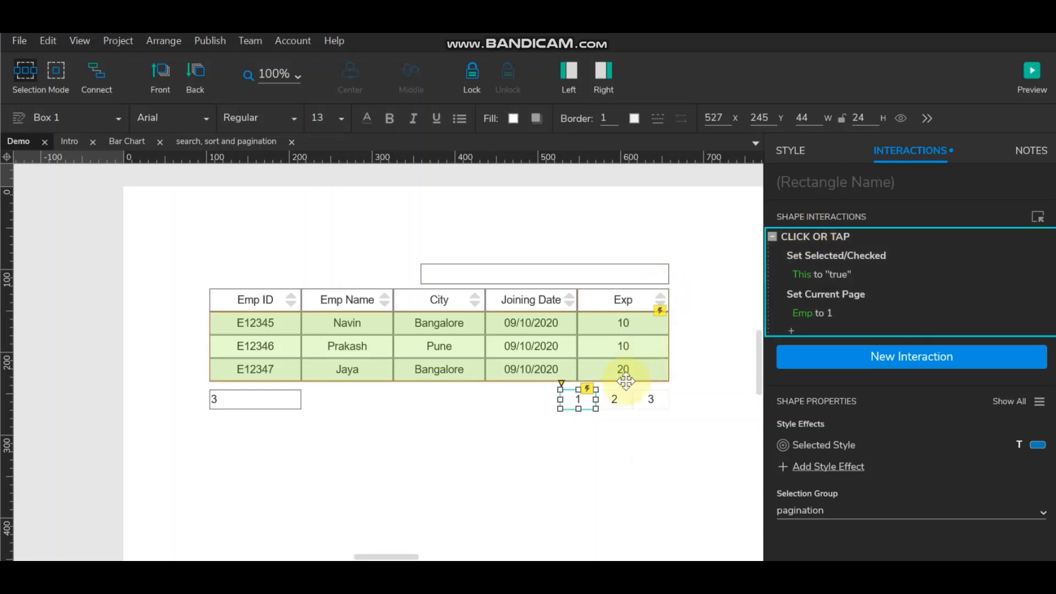
pyautogui.click(615, 399)
pyautogui.hotkey('ctrl', 'v')
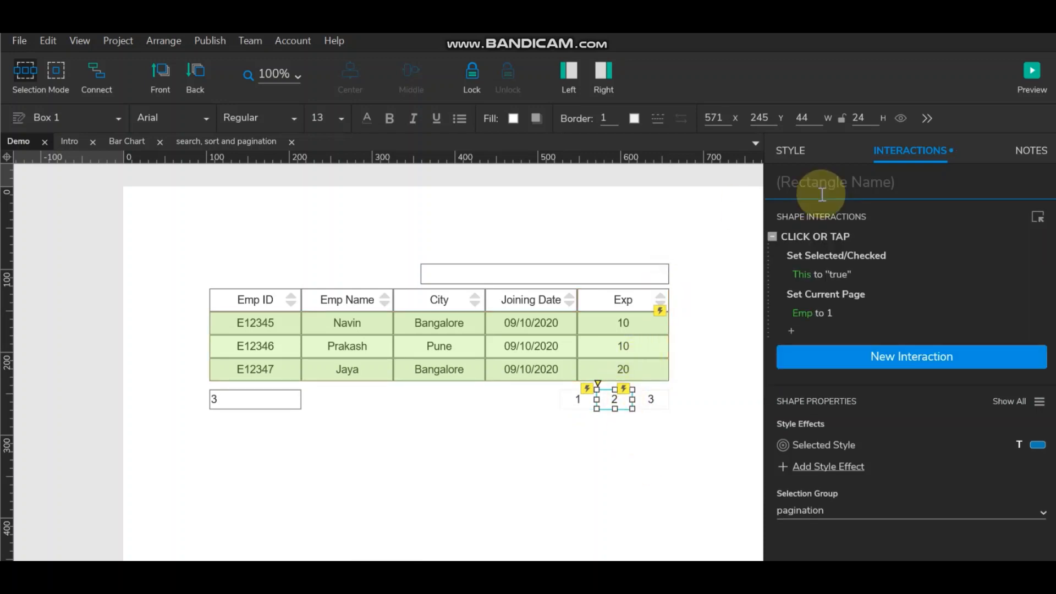
pyautogui.click(822, 312)
pyautogui.click(821, 416)
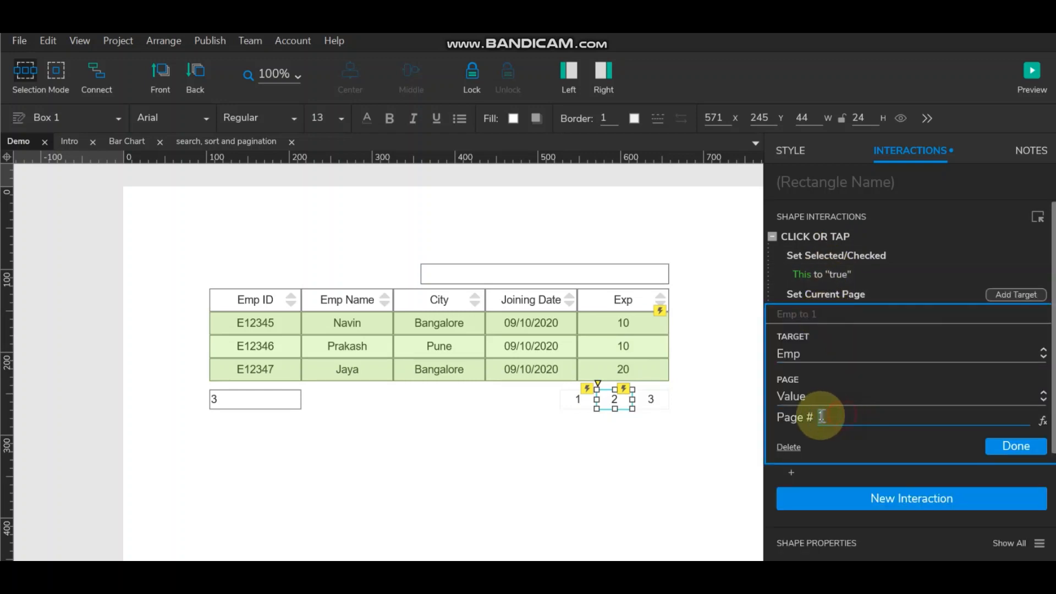
pyautogui.write('2')
pyautogui.click(1011, 446)
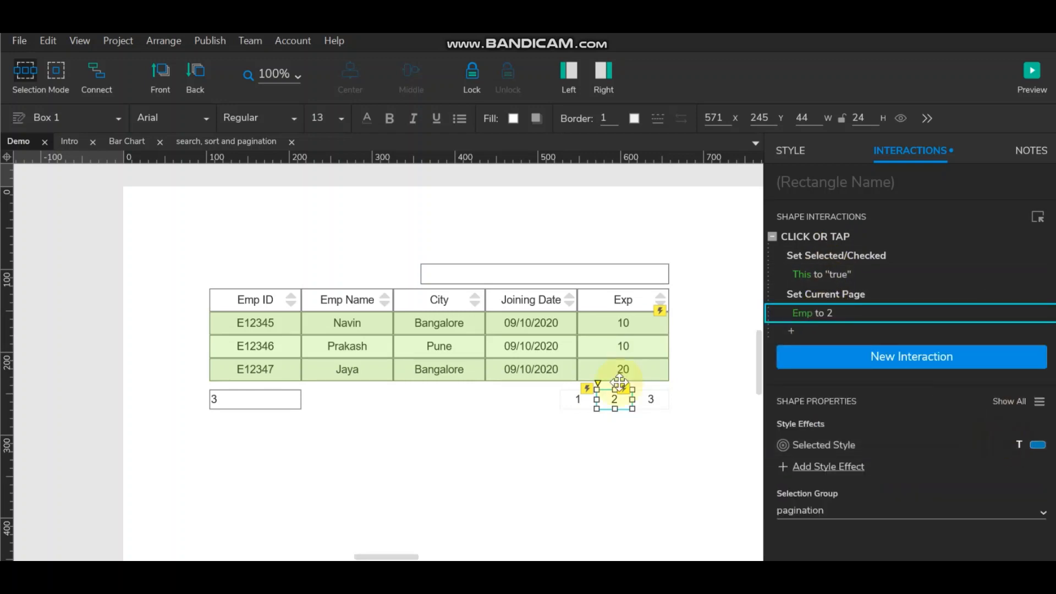
# Paste the Click or Tap interaction onto page box 3 and set its Emp page number to 3.
pyautogui.click(660, 399)
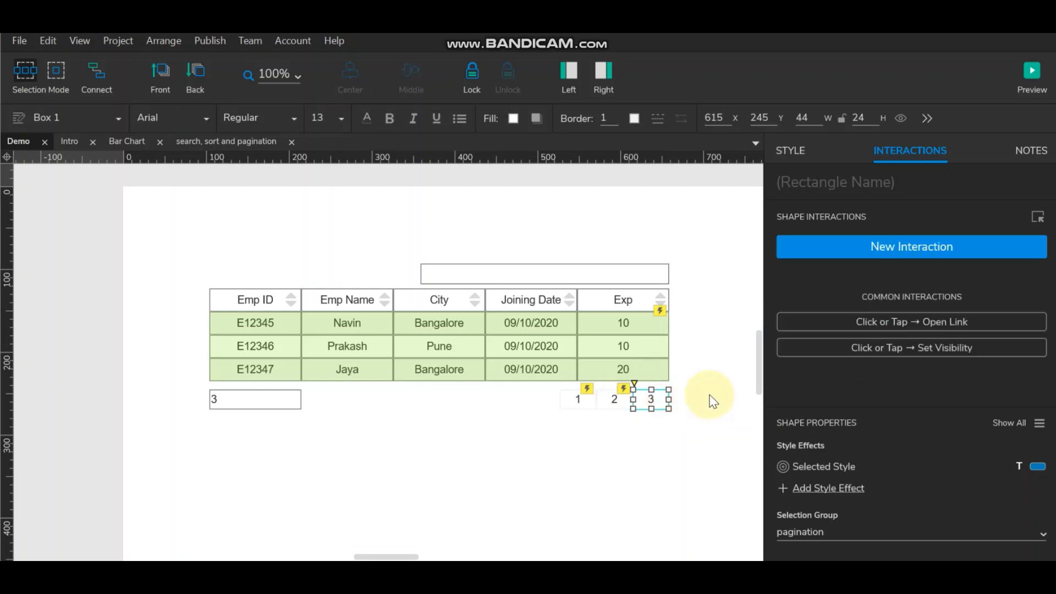
pyautogui.hotkey('ctrl', 'v')
pyautogui.click(816, 311)
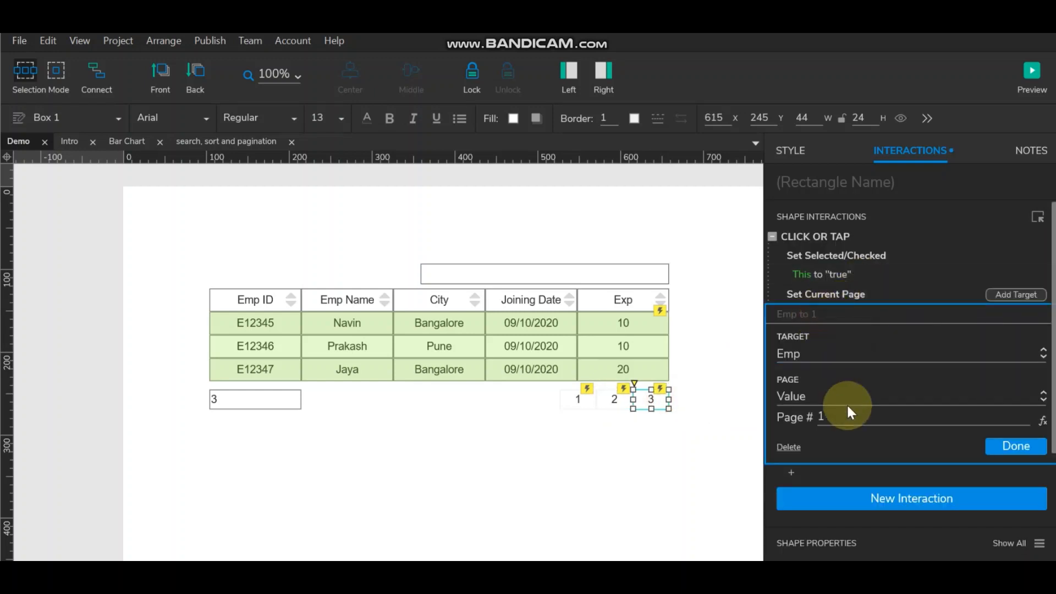
pyautogui.click(828, 416)
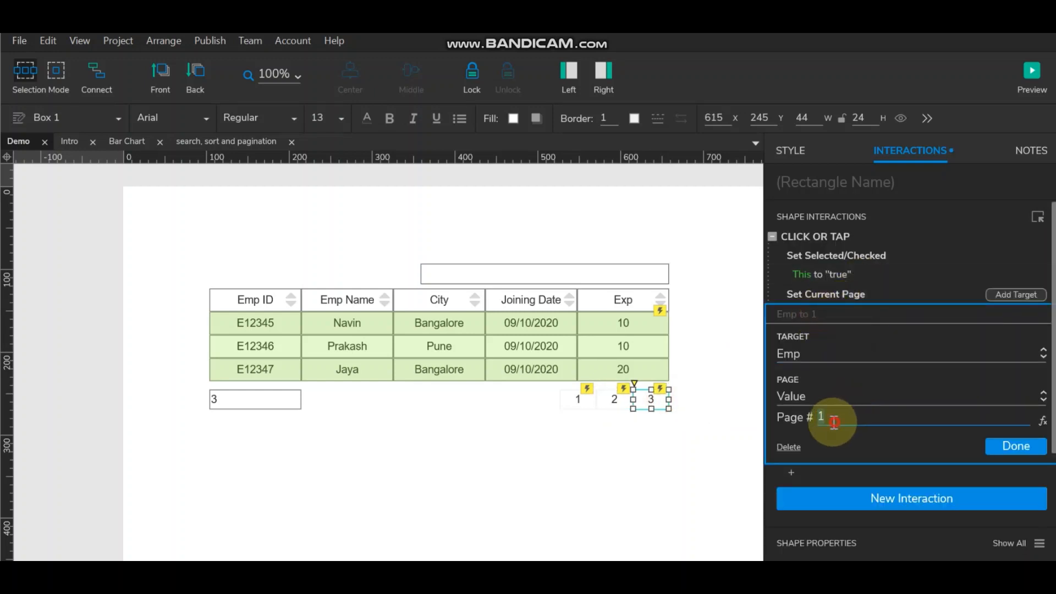
pyautogui.write('3')
pyautogui.click(996, 439)
pyautogui.click(527, 434)
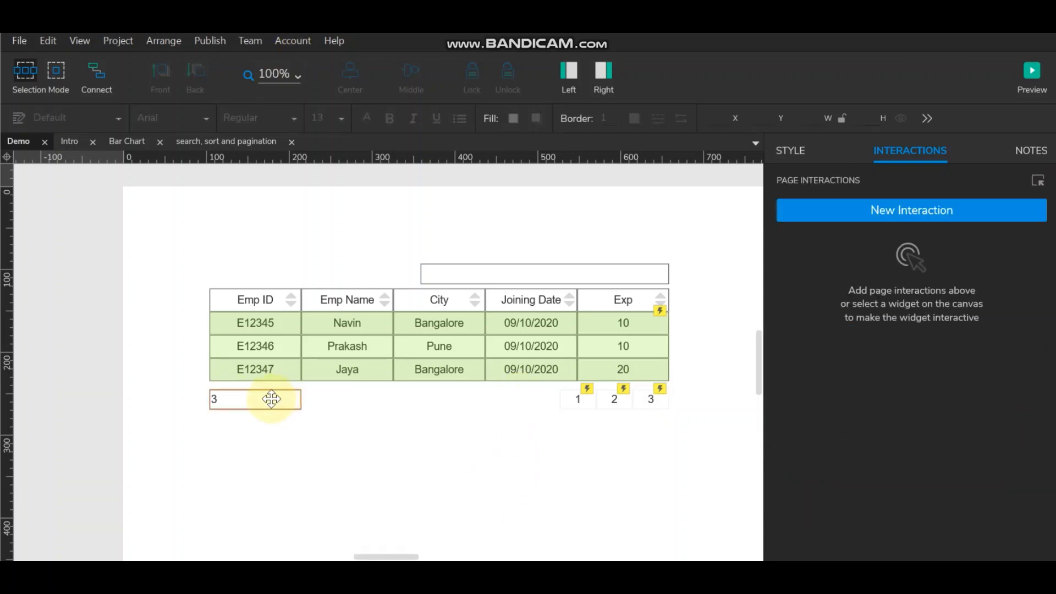
# Enable cases for the Emp repeater's Item Loaded event, placing the existing Set Text actions in Case 1.
pyautogui.click(435, 362)
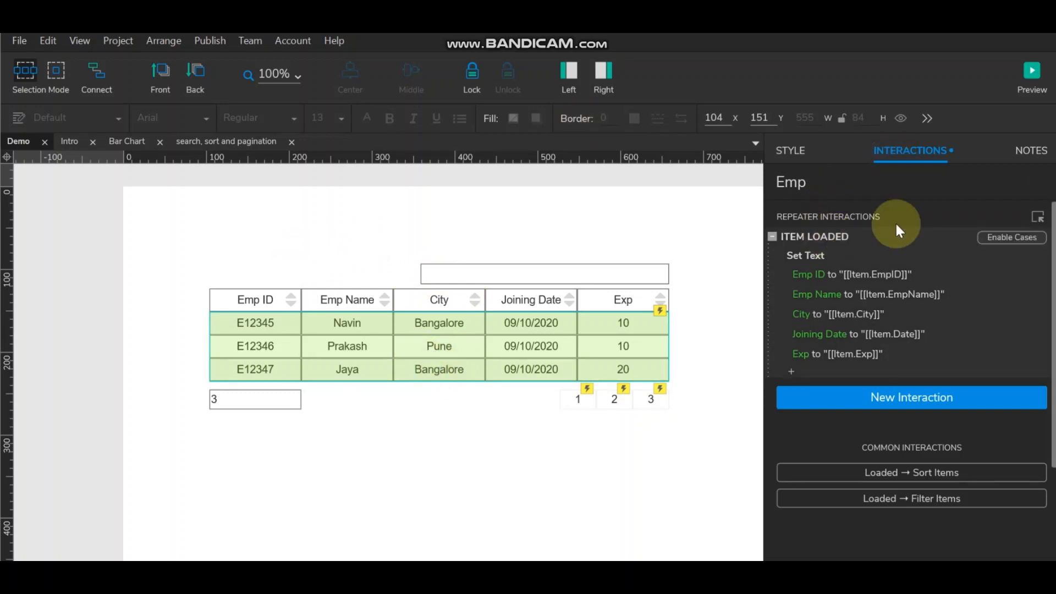
pyautogui.click(250, 399)
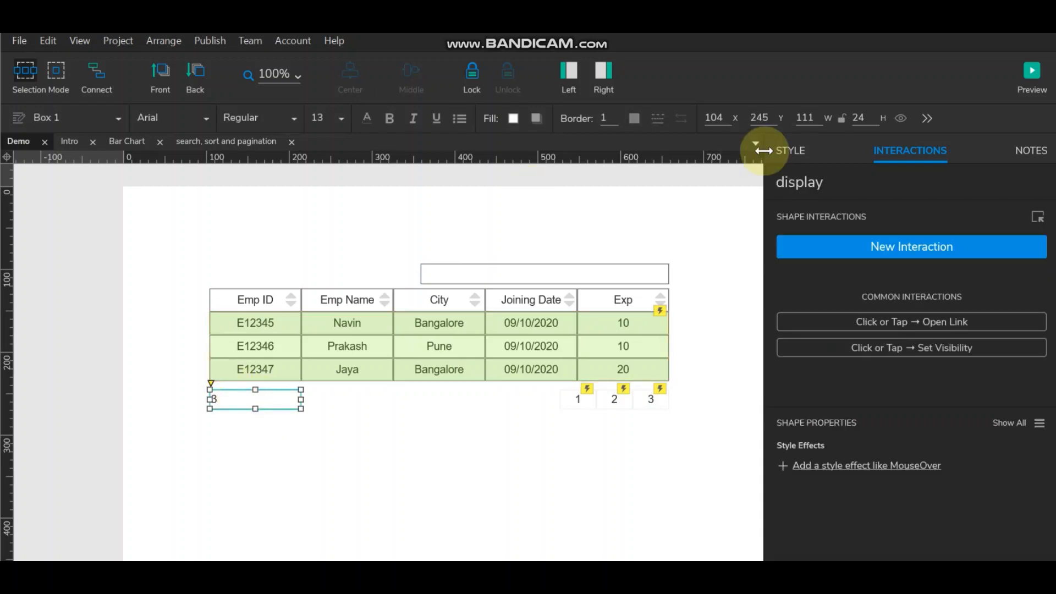
pyautogui.click(464, 348)
pyautogui.doubleClick(823, 235)
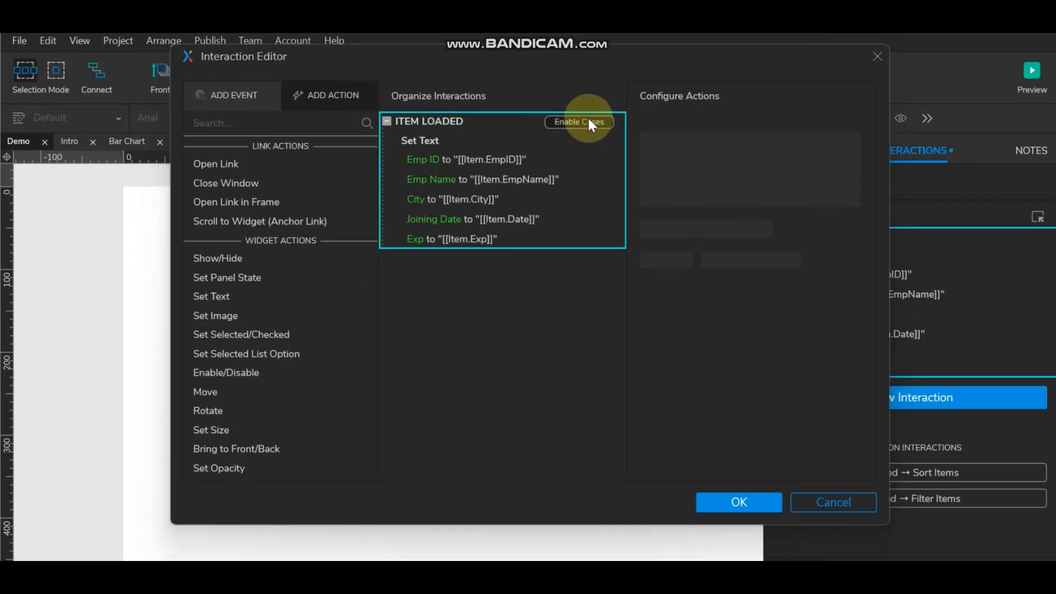
pyautogui.click(591, 123)
pyautogui.click(732, 455)
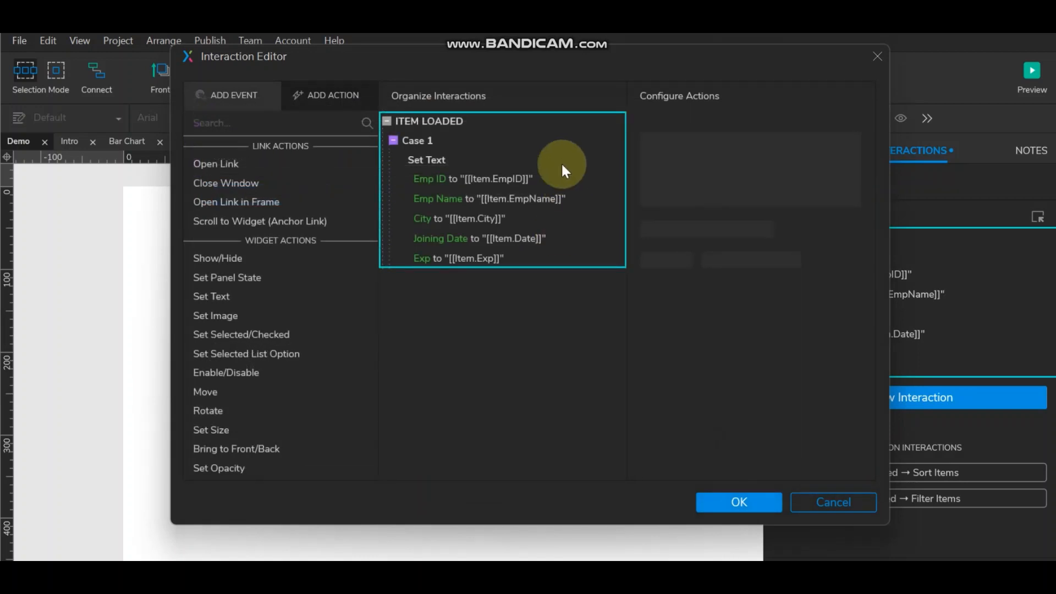
# Add a second case named Display to the Emp repeater's Item Loaded event, without any condition.
pyautogui.click(584, 124)
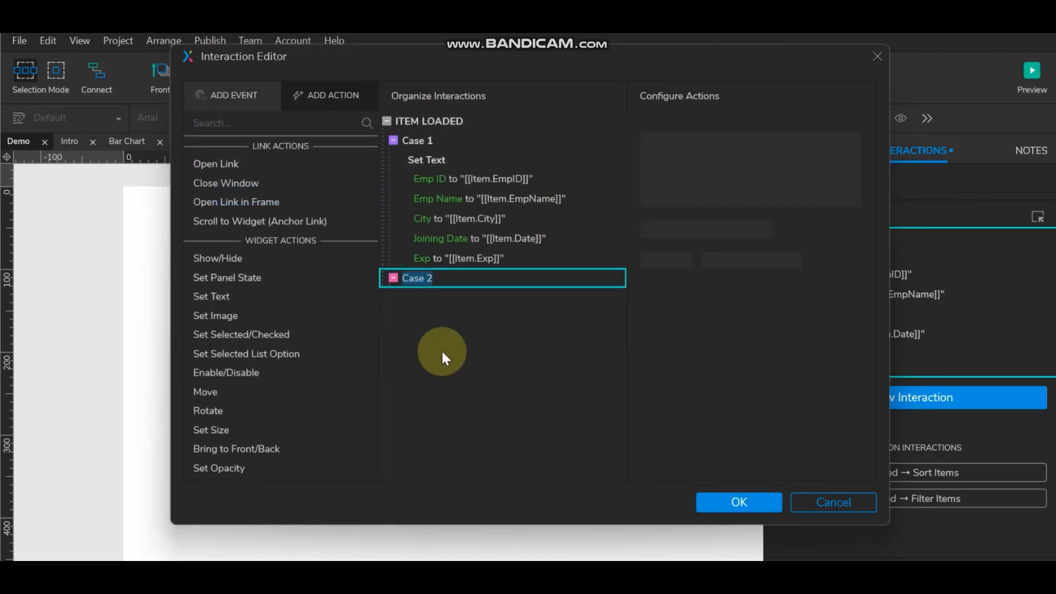
pyautogui.write('Display')
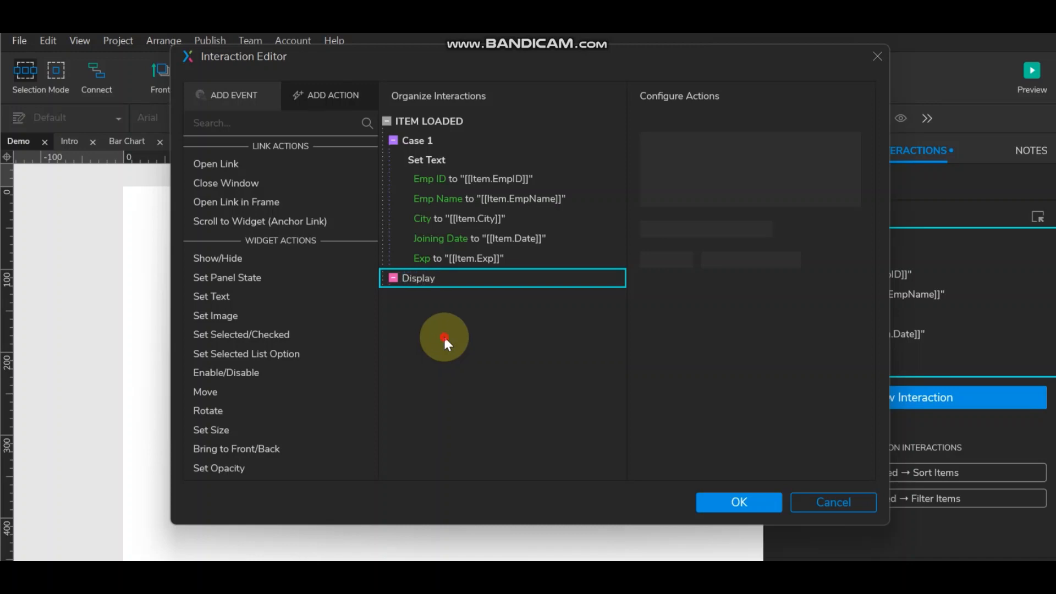
pyautogui.click(443, 335)
pyautogui.click(425, 280)
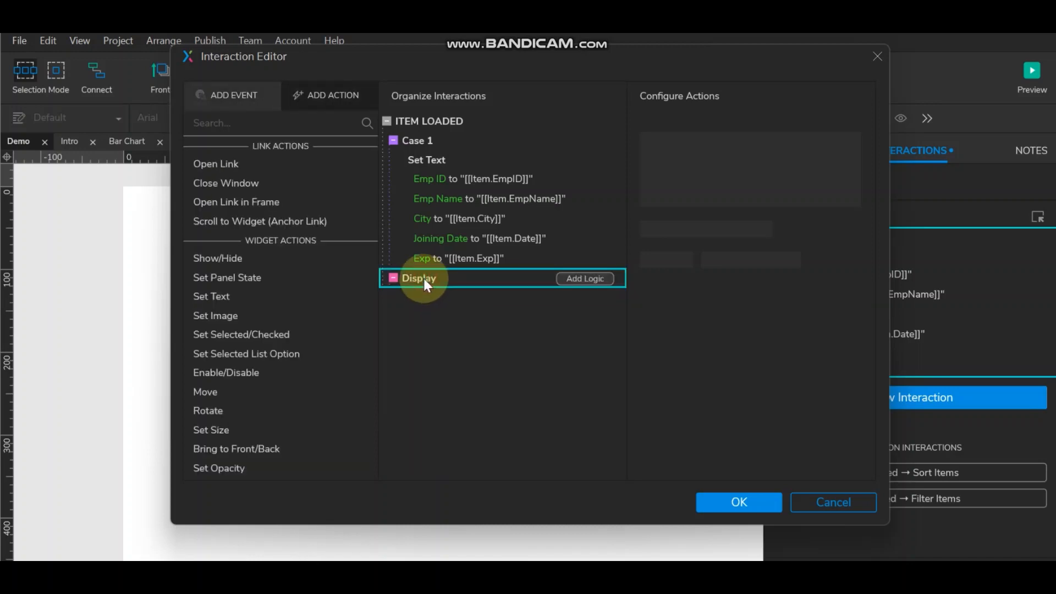
pyautogui.click(578, 278)
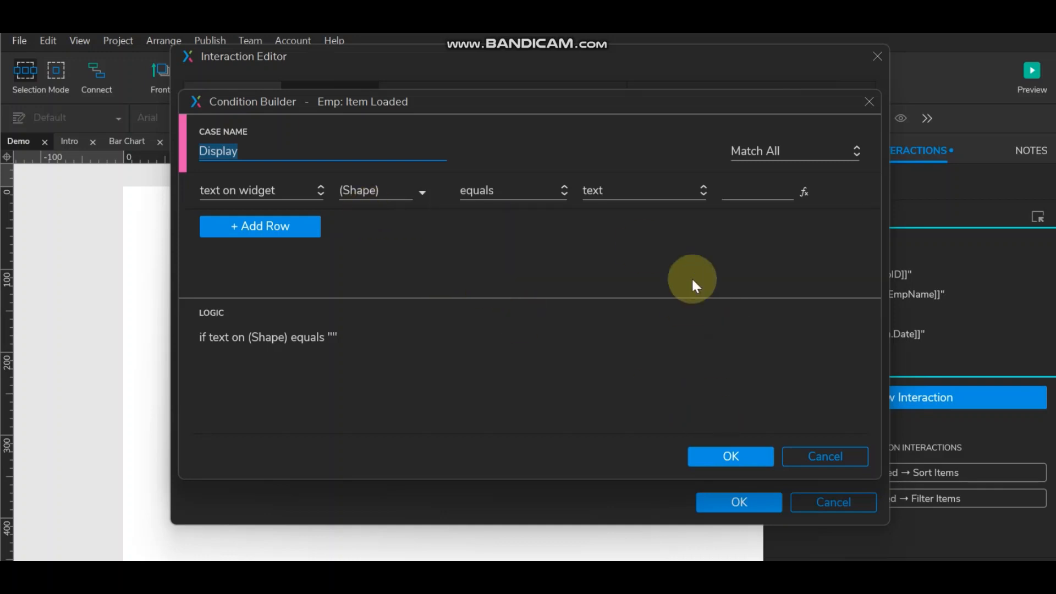
pyautogui.click(828, 456)
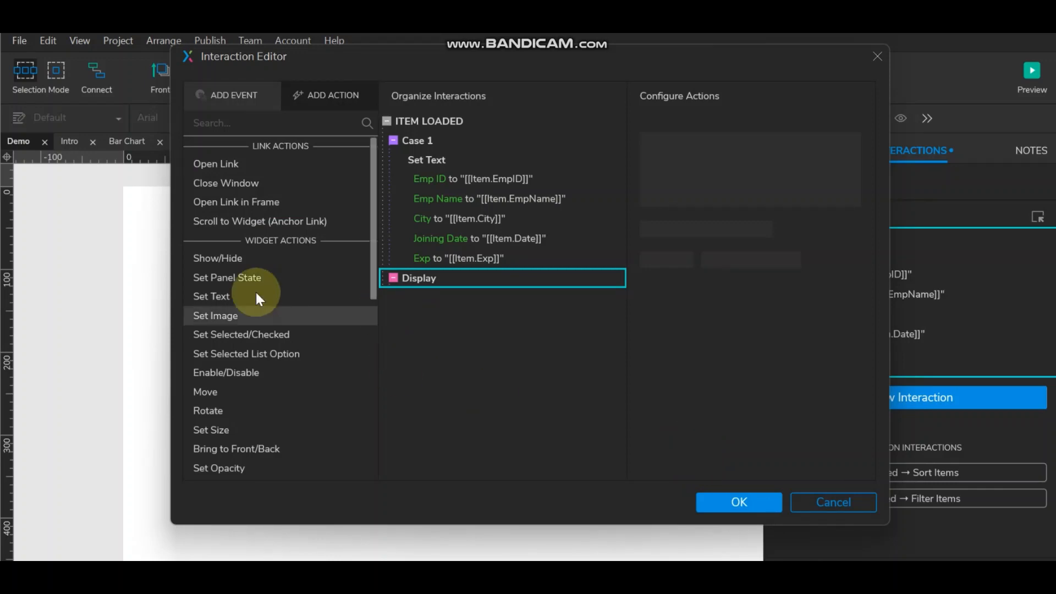
# Add a Set Text action to the Display case, targeting the display widget.
pyautogui.moveTo(428, 285)
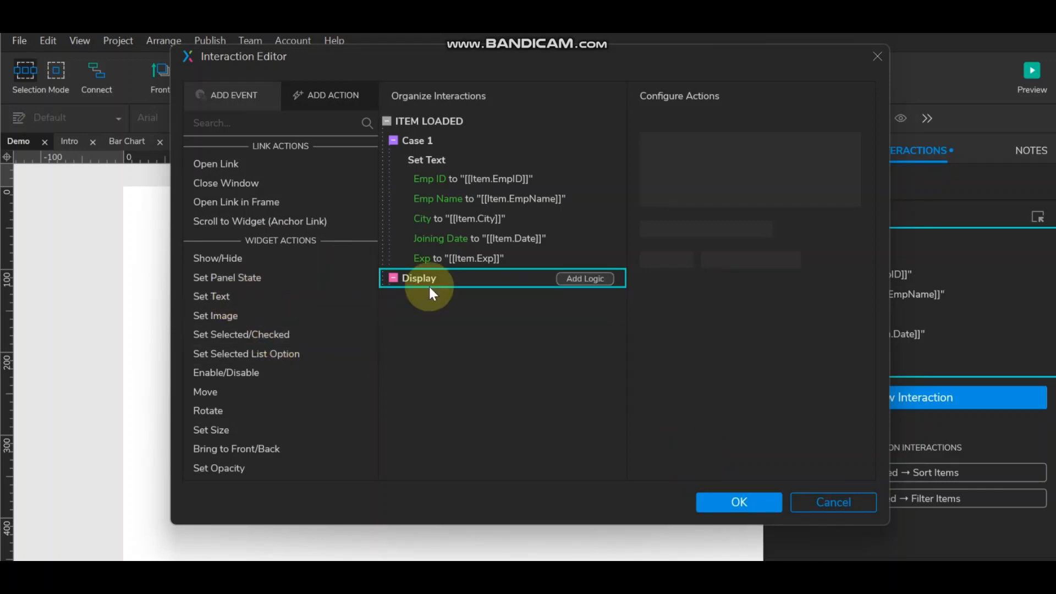
pyautogui.click(217, 295)
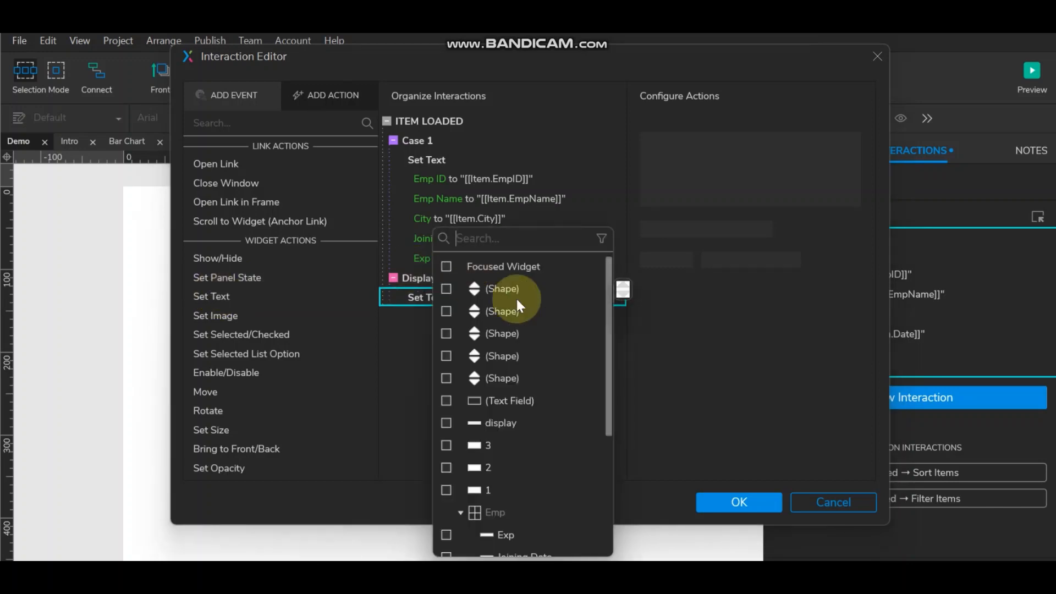
pyautogui.write('di')
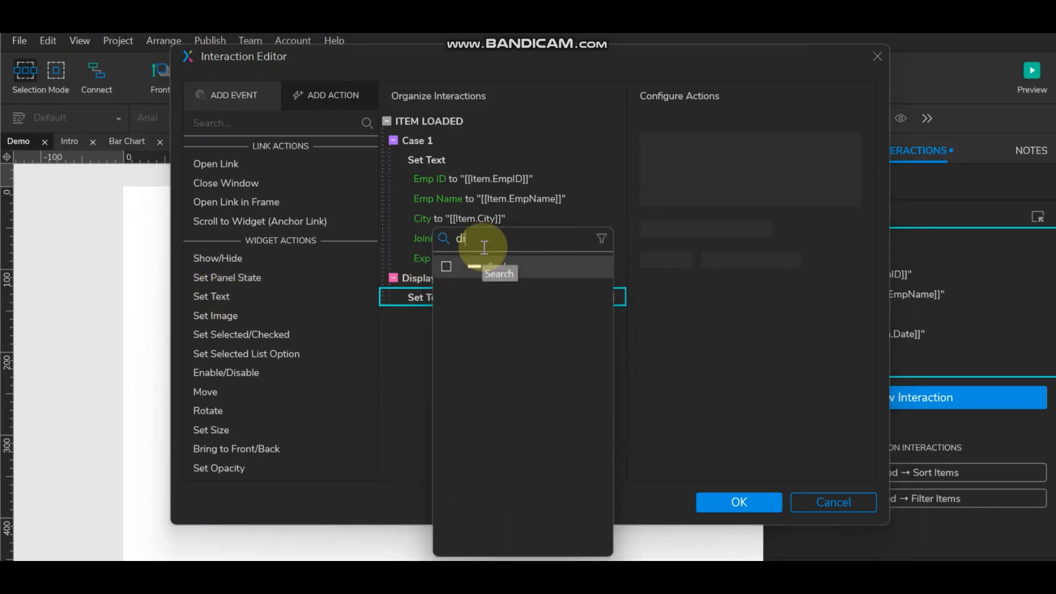
pyautogui.click(445, 267)
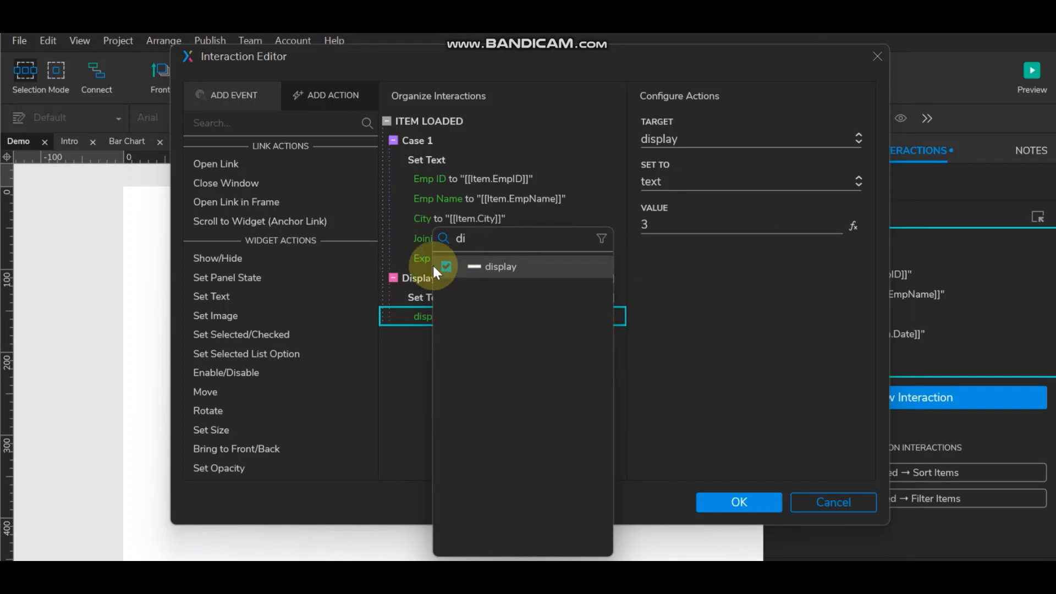
# Set the display widget's text value to "[[Item.Repeater.pageIndex]] / [[Item.Repeater.pageCount]] entries" and accept the interaction.
pyautogui.click(853, 225)
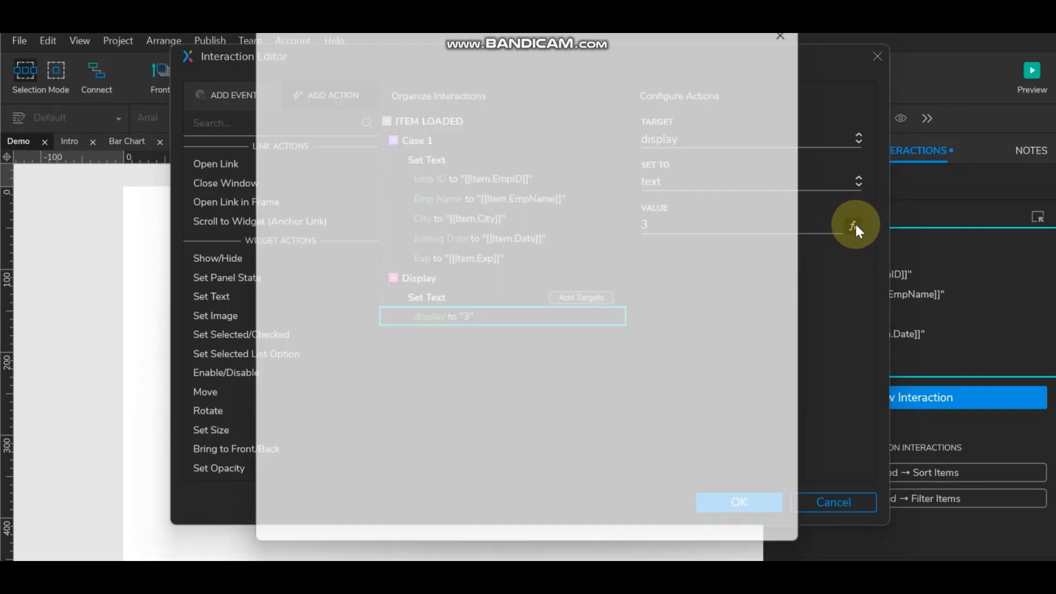
pyautogui.moveTo(323, 149); pyautogui.dragTo(4, 150)
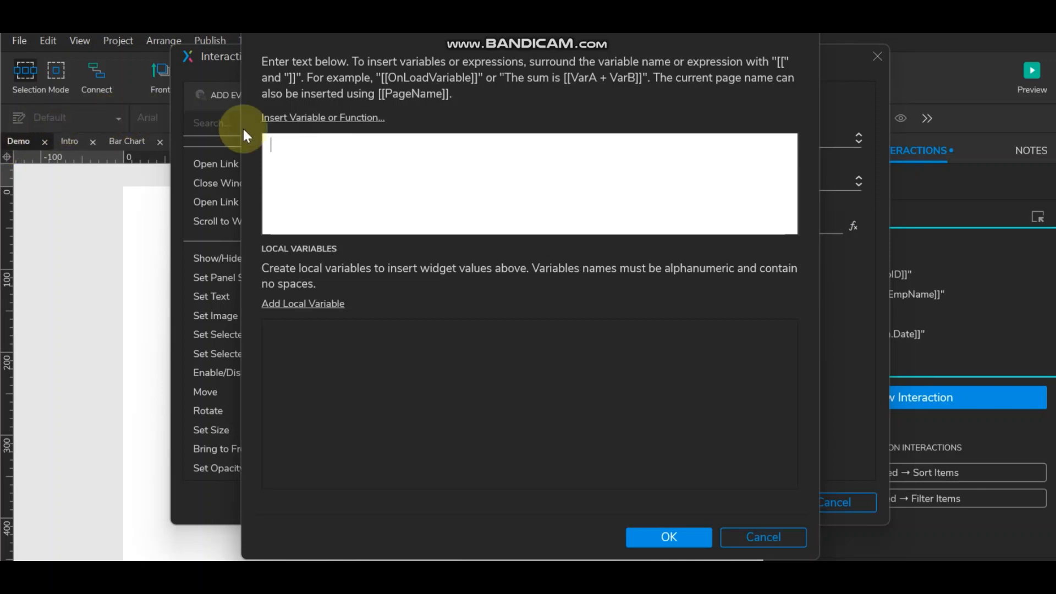
pyautogui.click(295, 119)
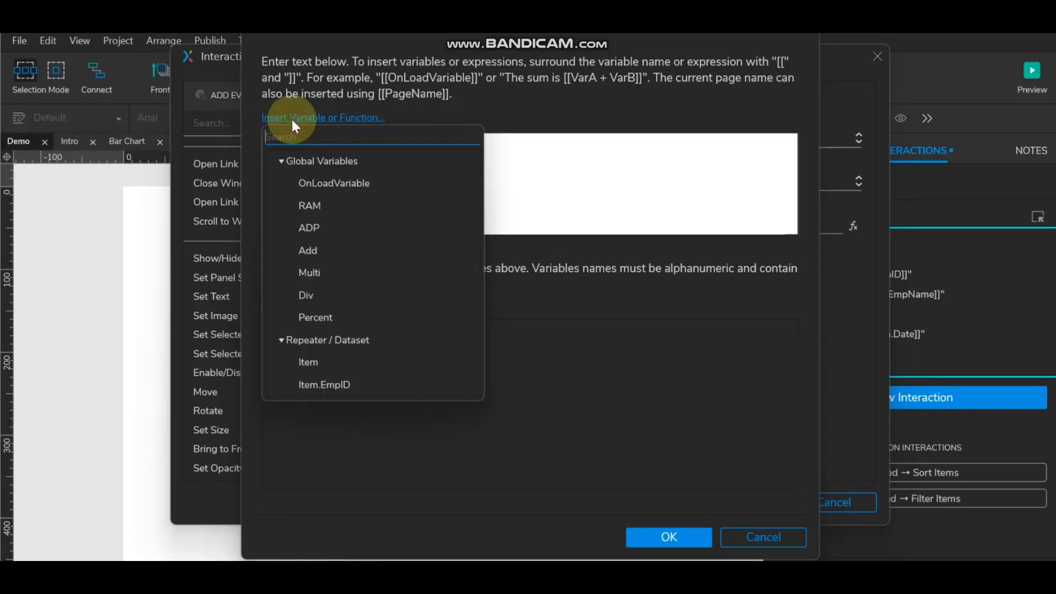
pyautogui.scroll(-5, 357, 365)
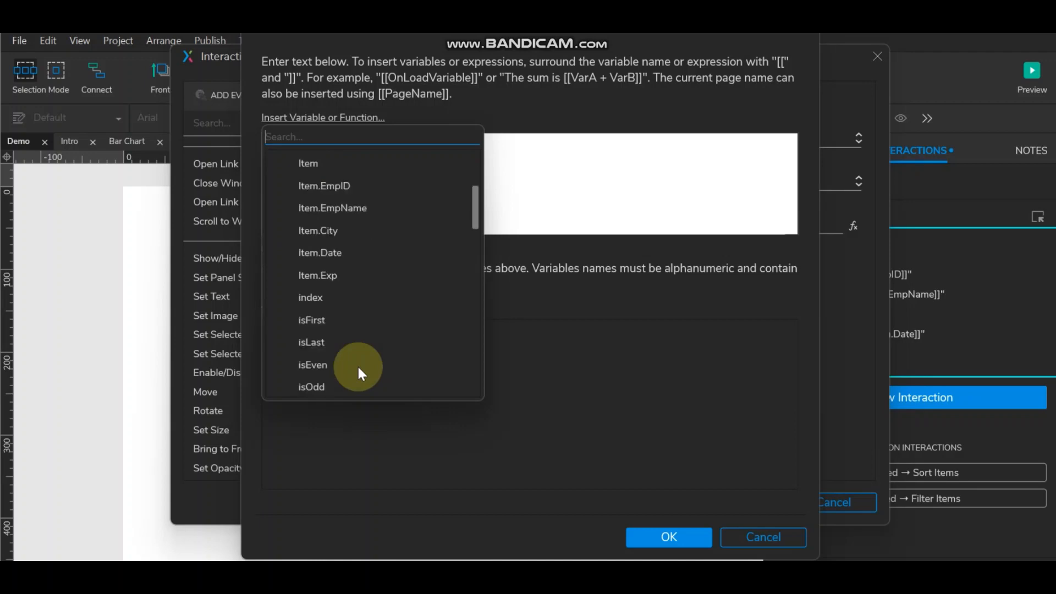
pyautogui.scroll(-3, 358, 364)
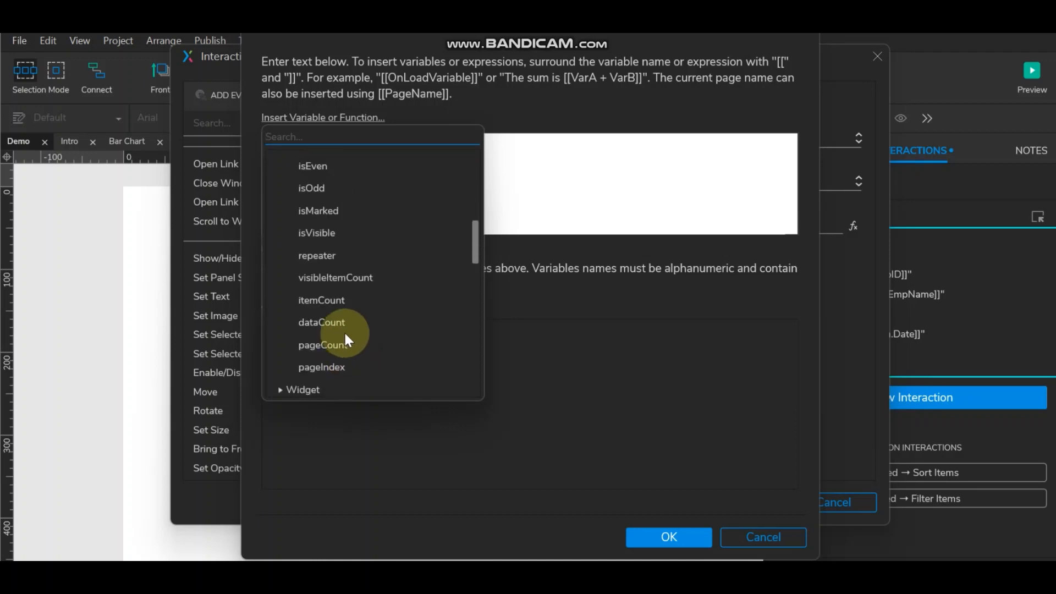
pyautogui.click(332, 363)
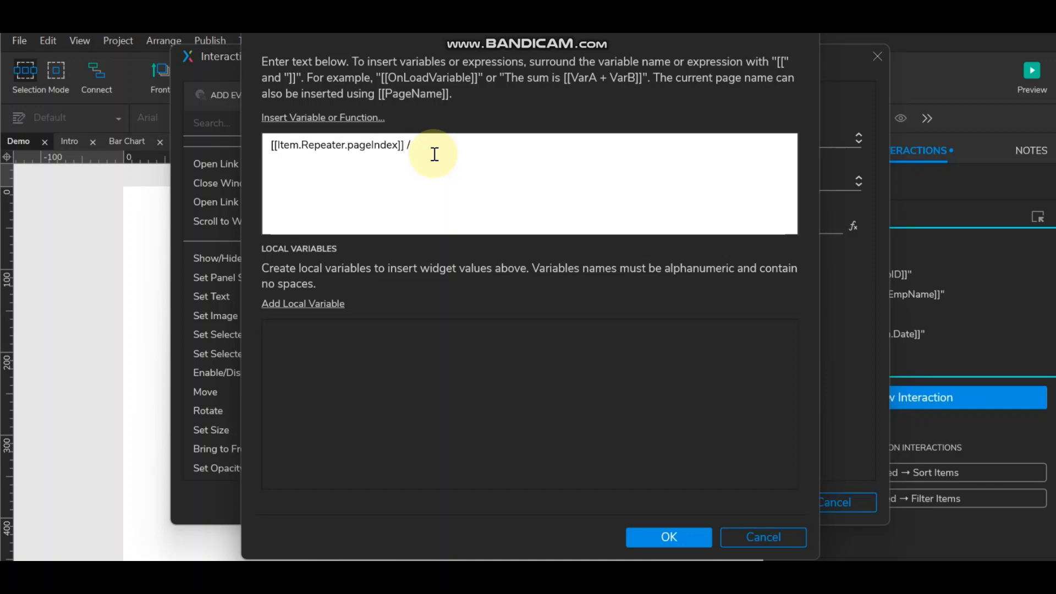
pyautogui.click(324, 118)
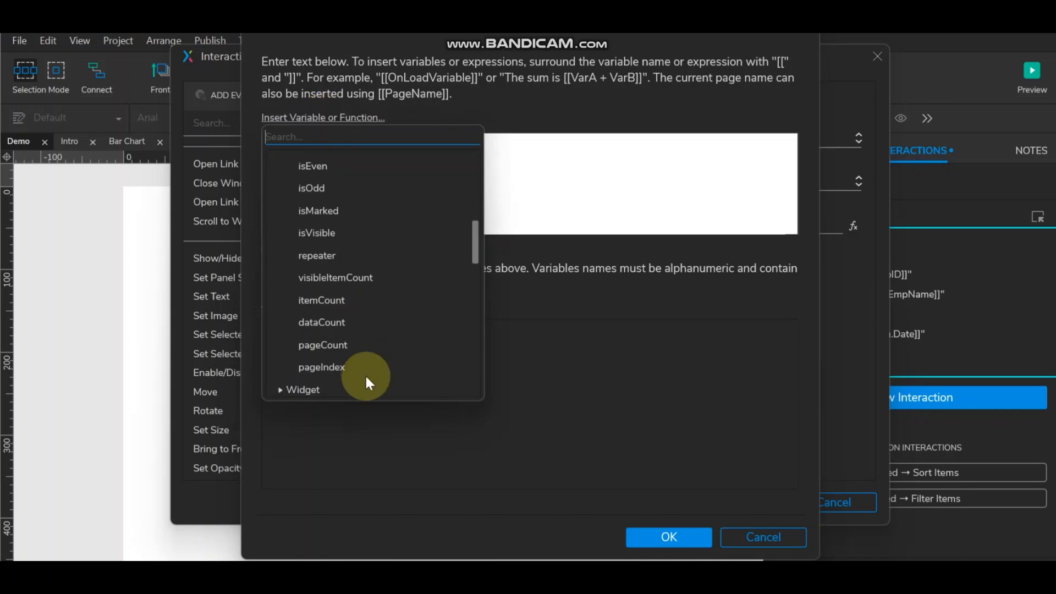
pyautogui.click(337, 344)
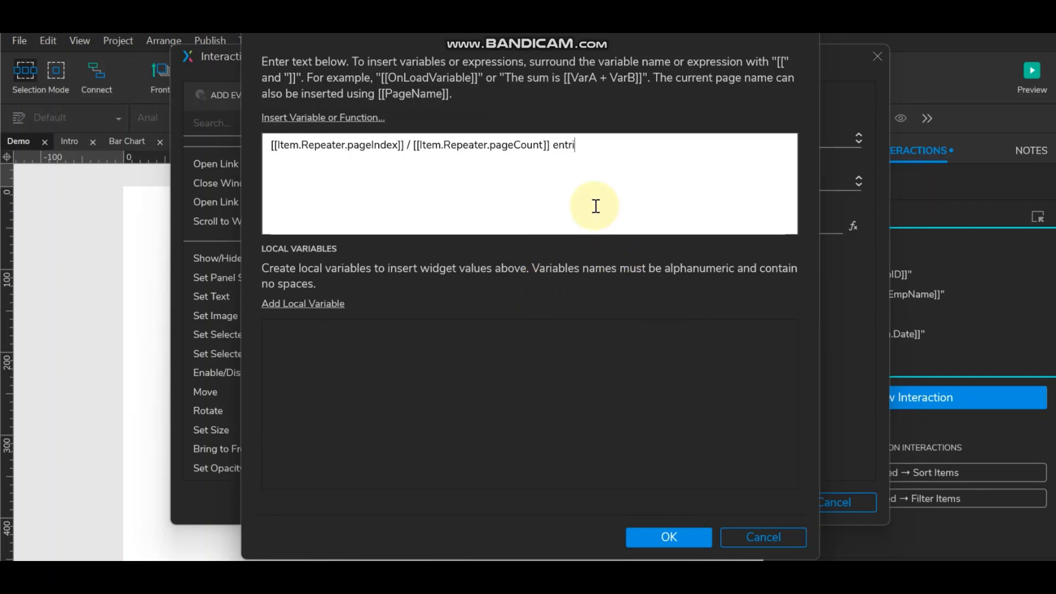
pyautogui.click(656, 538)
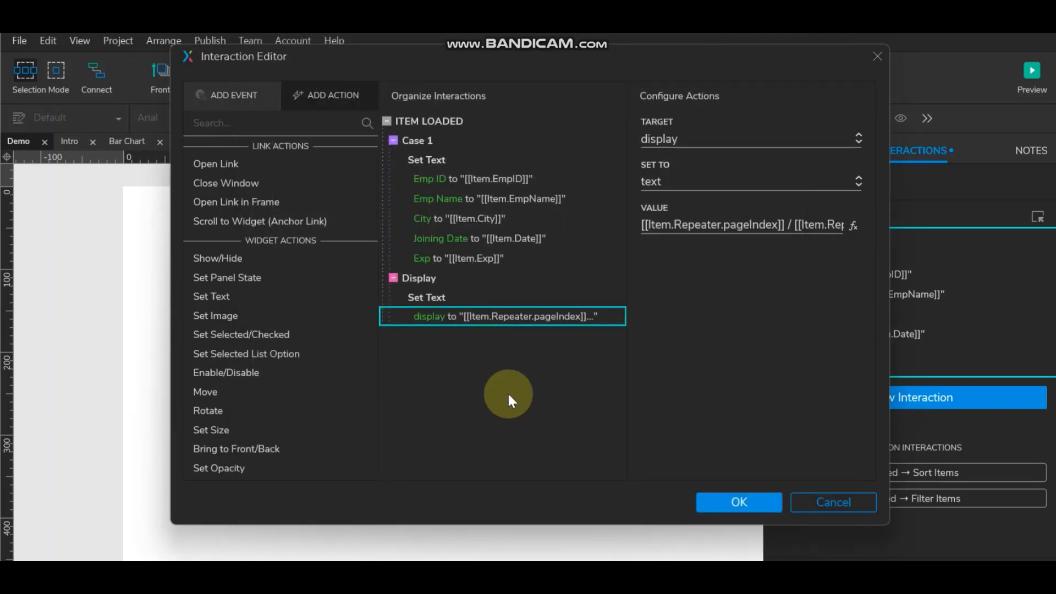
pyautogui.click(725, 497)
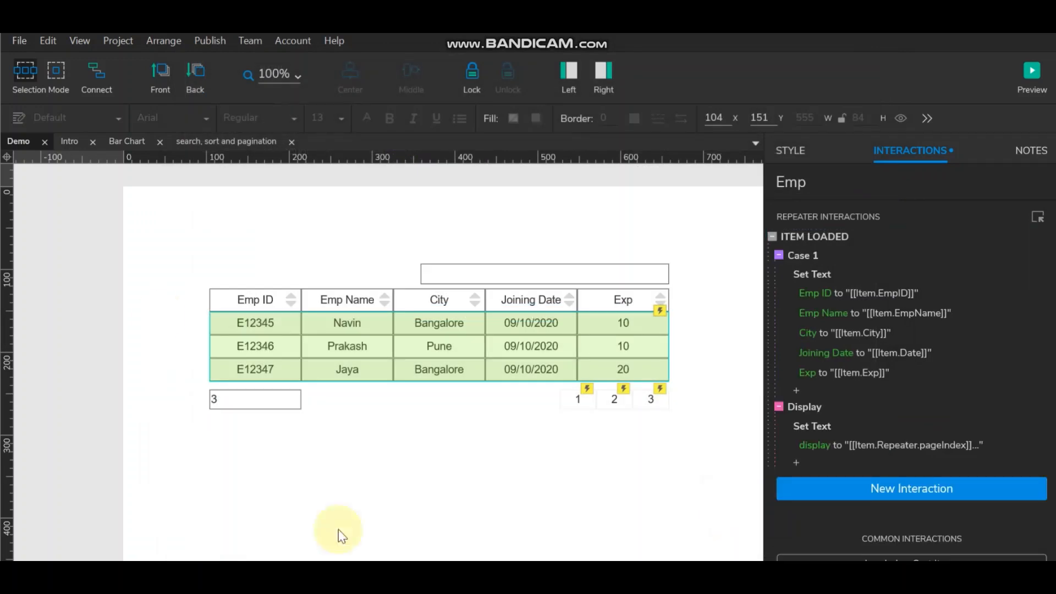
# Remove the border of the display box below the table by setting its width to 0.
pyautogui.click(276, 401)
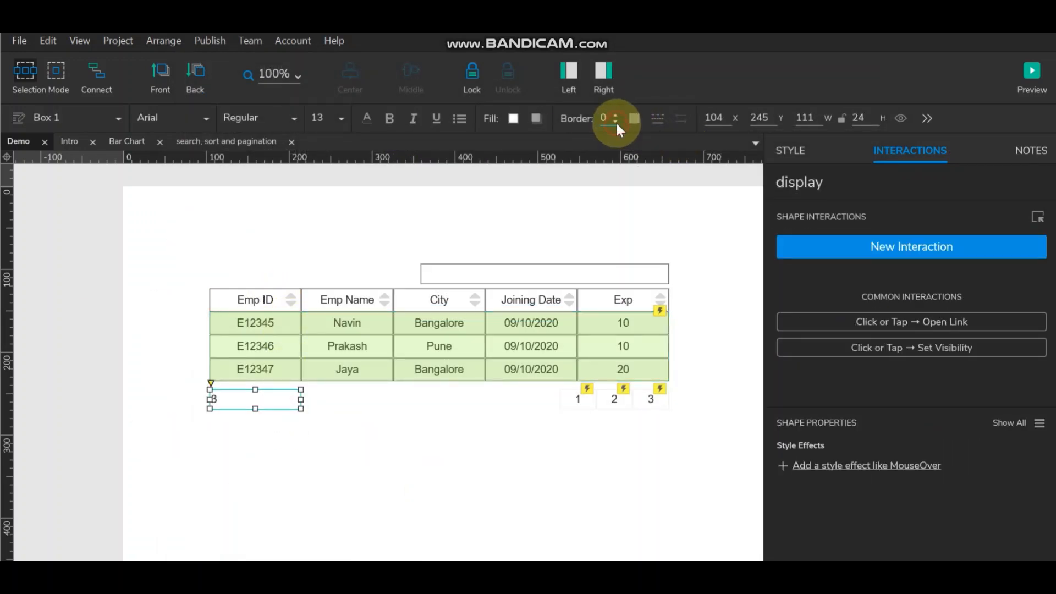
pyautogui.click(624, 189)
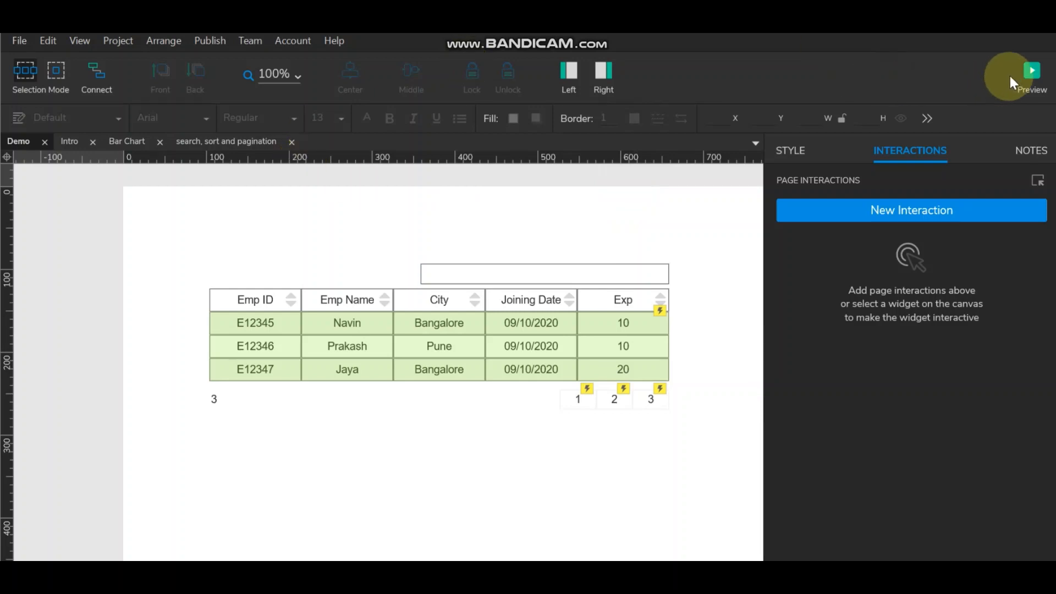
# Preview the Demo page in the browser and test page boxes 2 and 3.
pyautogui.click(1029, 74)
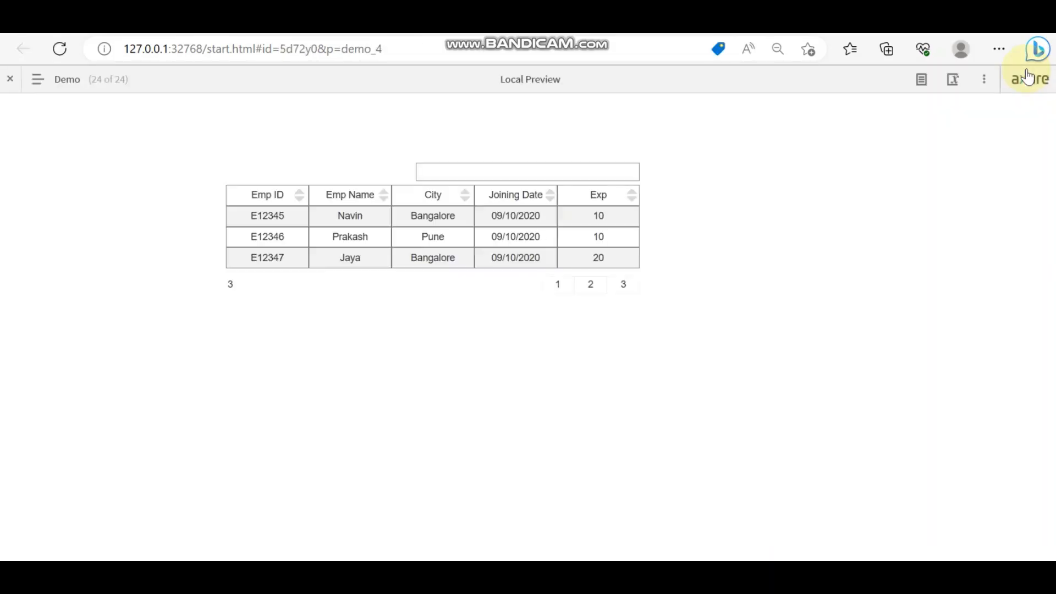
pyautogui.click(585, 292)
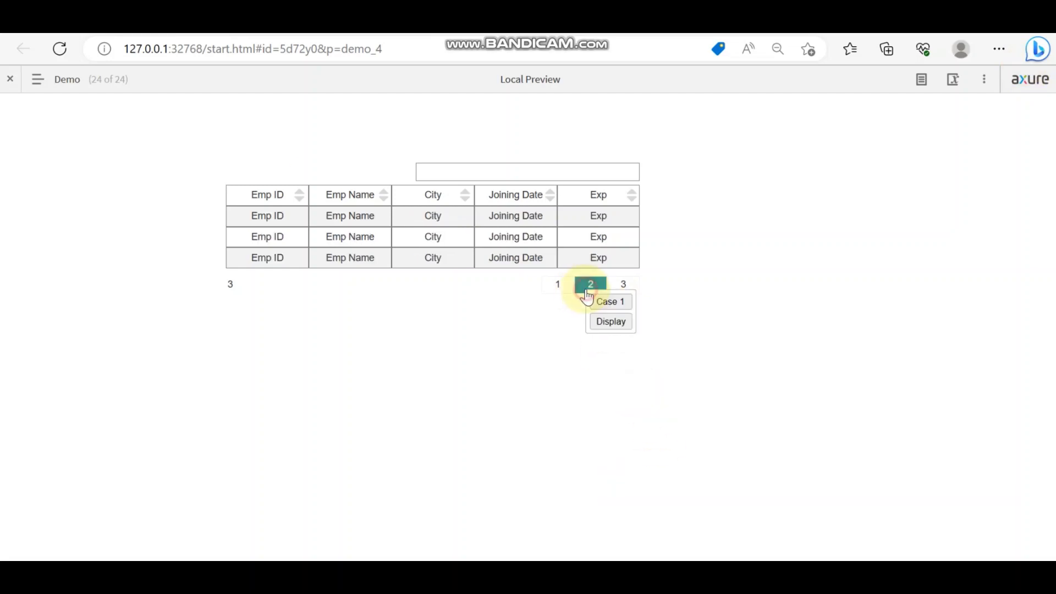
pyautogui.click(619, 286)
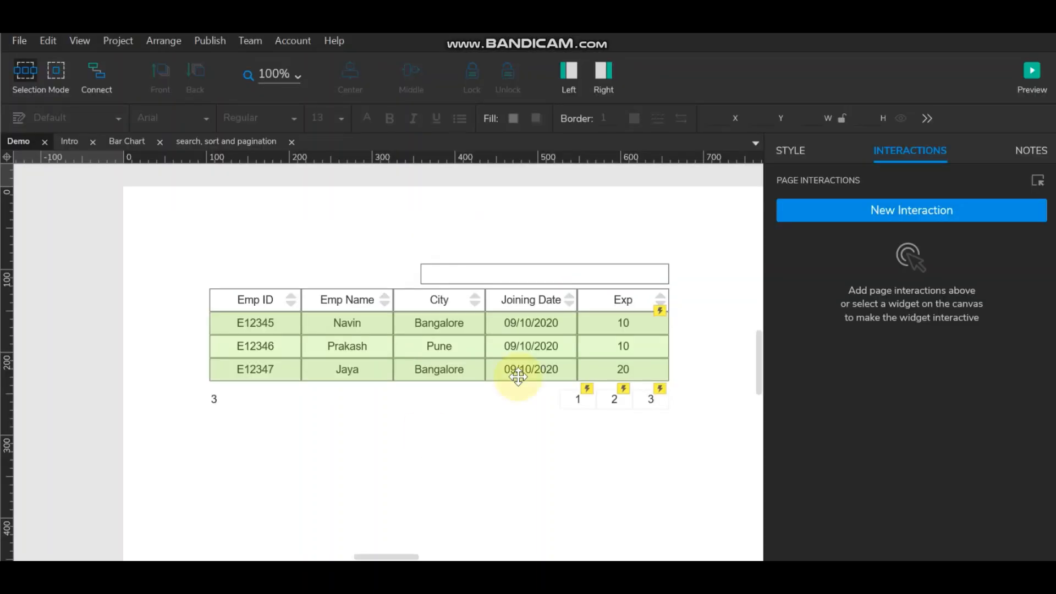
# Move the display widget's Set Text action into Case 1 of Emp's Item Loaded event and delete the Display case.
pyautogui.click(474, 351)
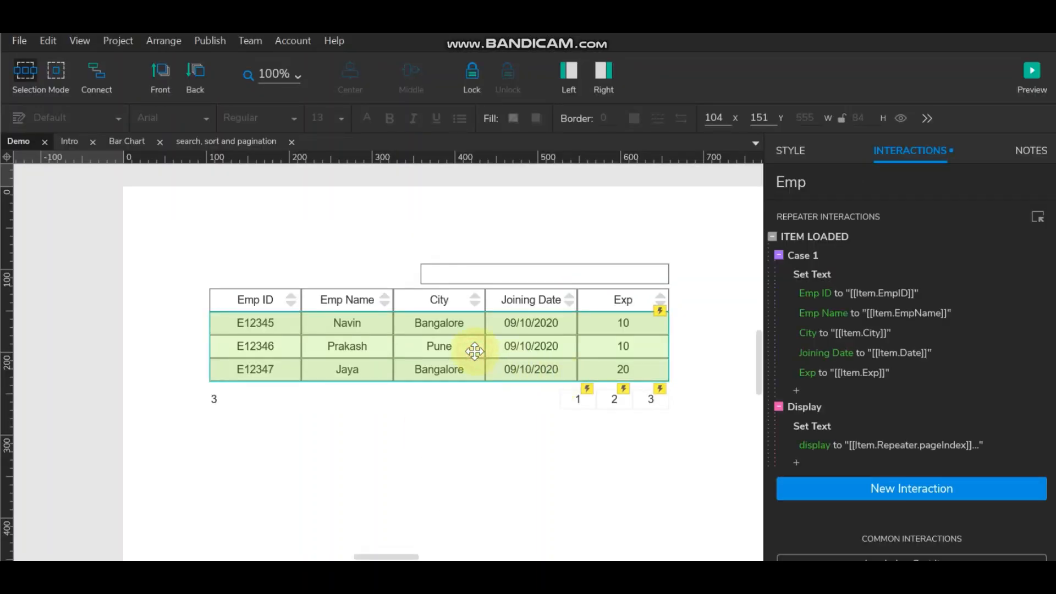
pyautogui.click(811, 405)
pyautogui.click(819, 423)
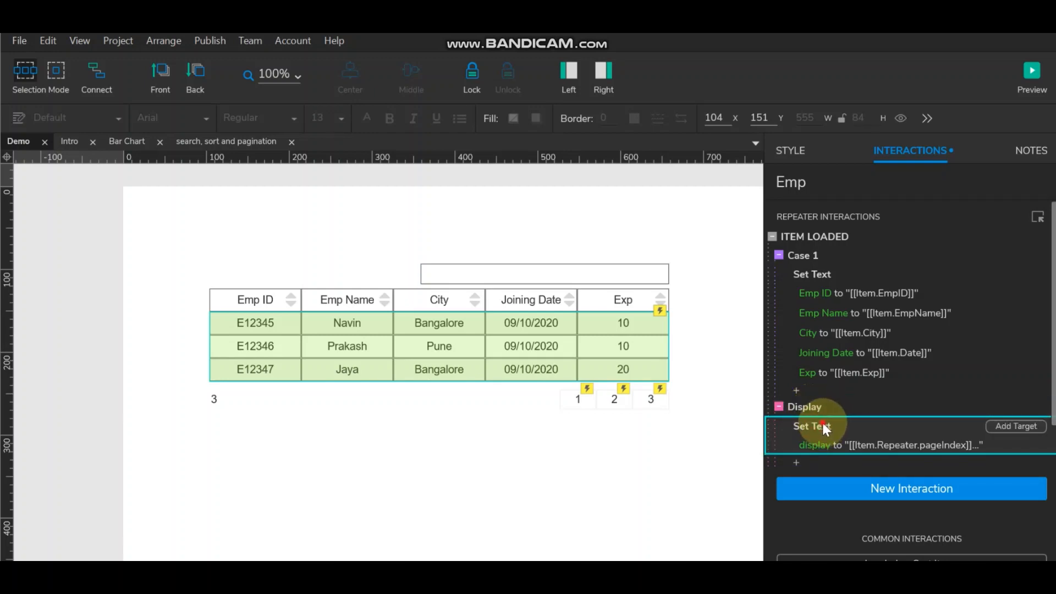
pyautogui.moveTo(822, 422); pyautogui.dragTo(818, 391)
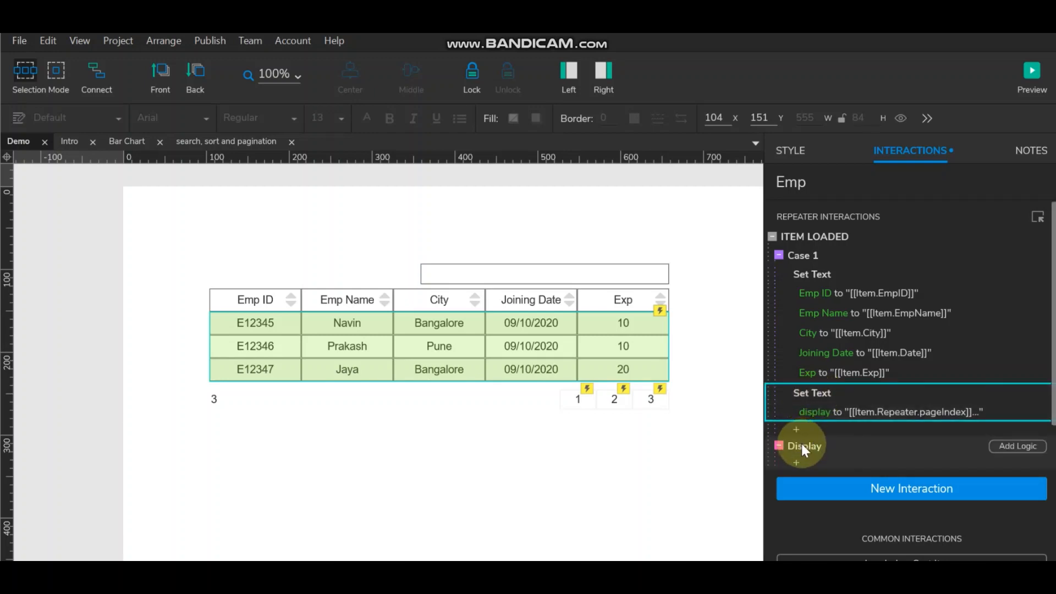
pyautogui.click(813, 445)
pyautogui.press('Delete')
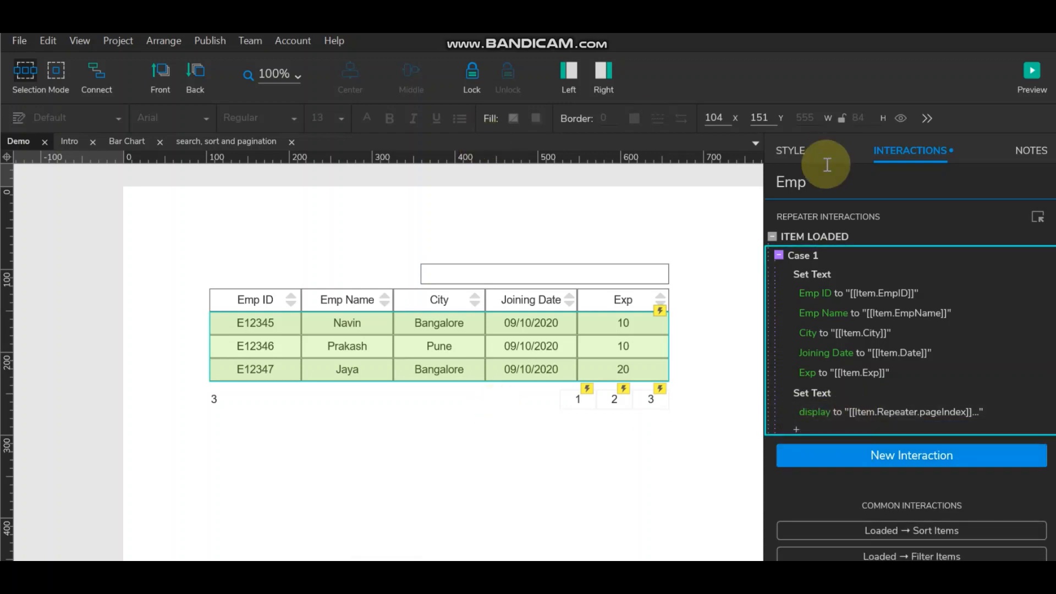
# Preview the Demo page in the browser, test page boxes 1, 2 and 3, and reload the page.
pyautogui.click(1028, 75)
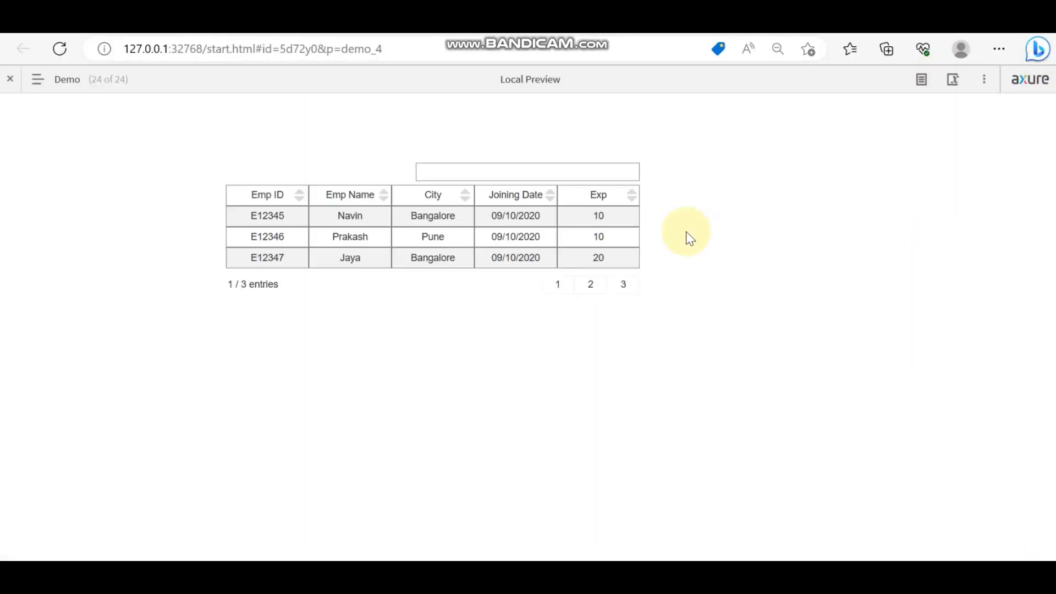
pyautogui.click(561, 293)
pyautogui.click(594, 292)
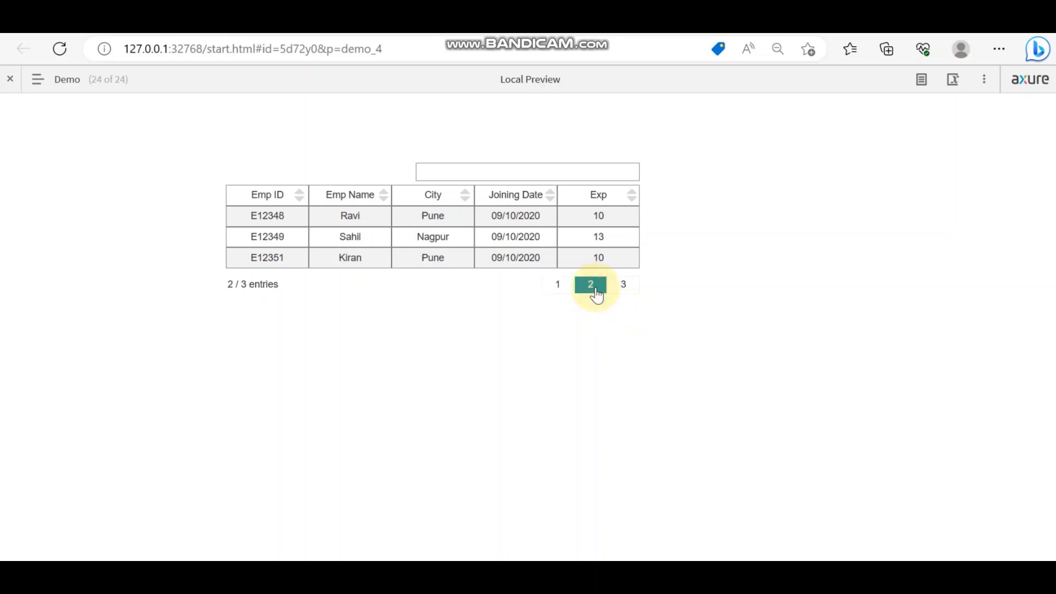
pyautogui.click(624, 287)
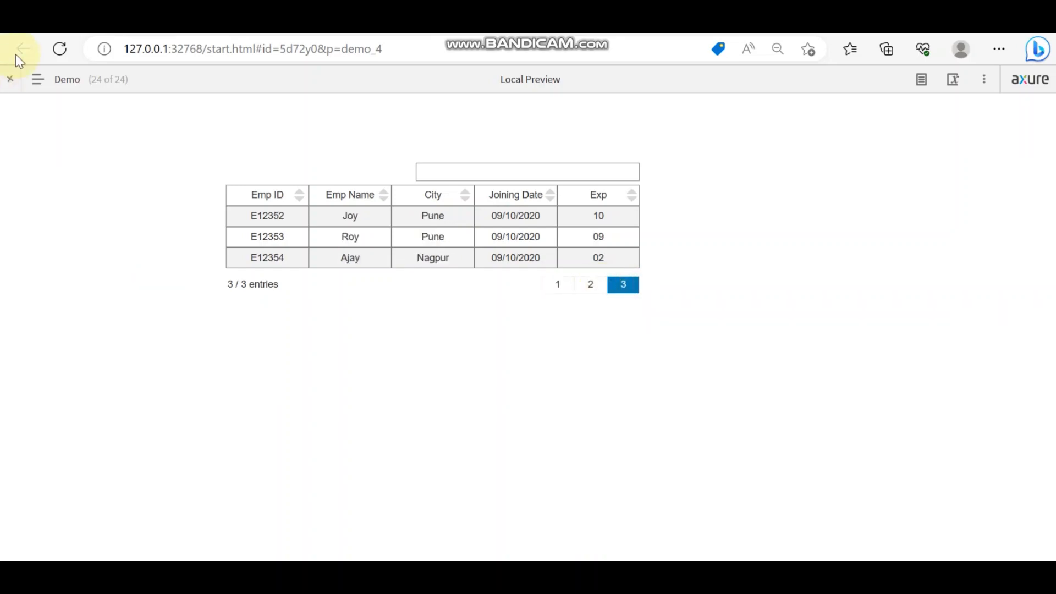
pyautogui.click(59, 48)
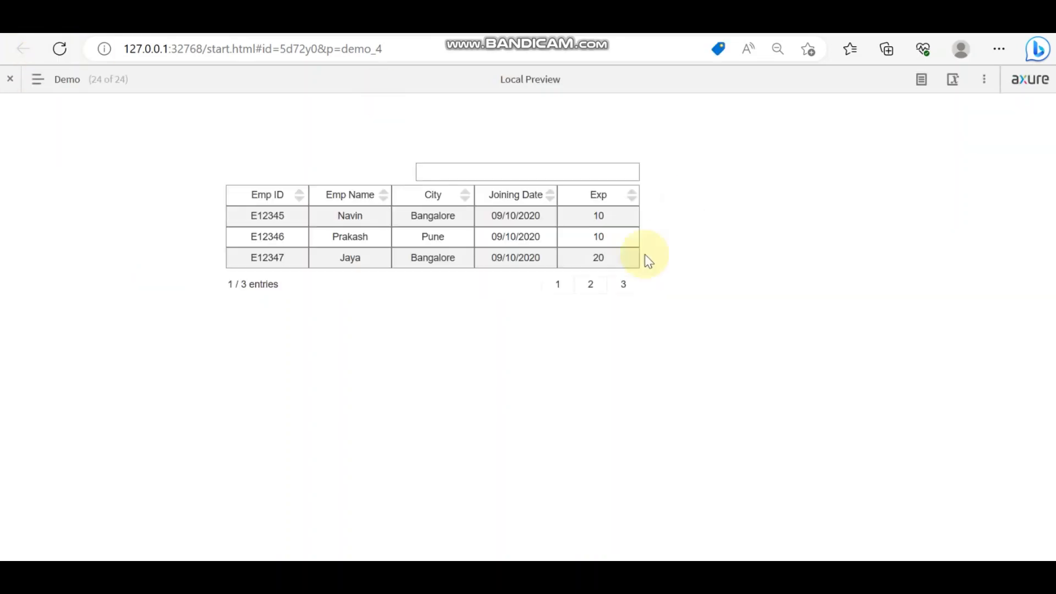
# Return to Axure RP and make page box 1 selected by default in its shape properties.
pyautogui.hotkey('alt', 'Tab')
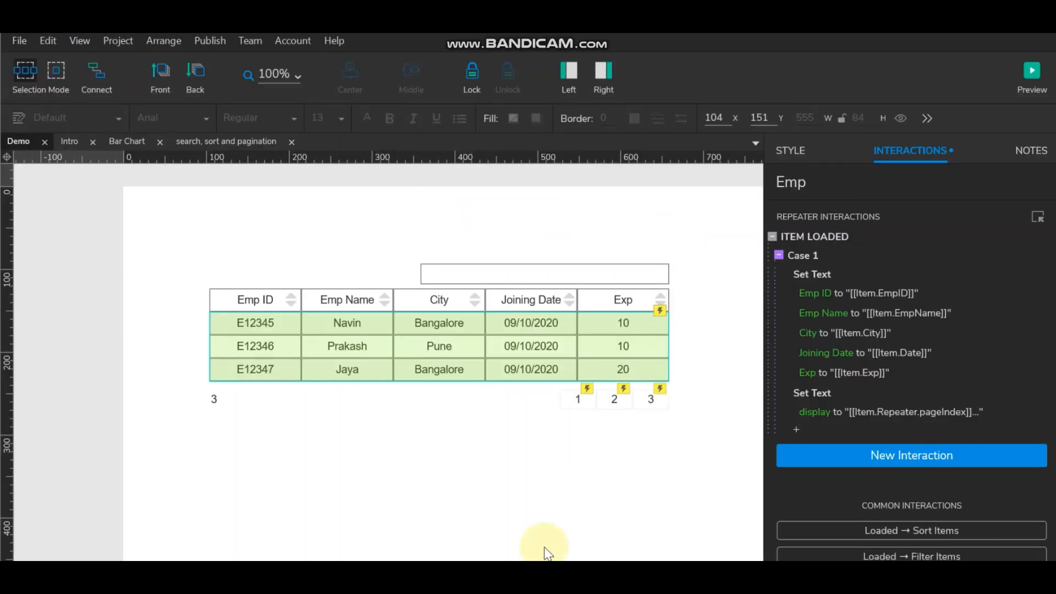
pyautogui.click(577, 398)
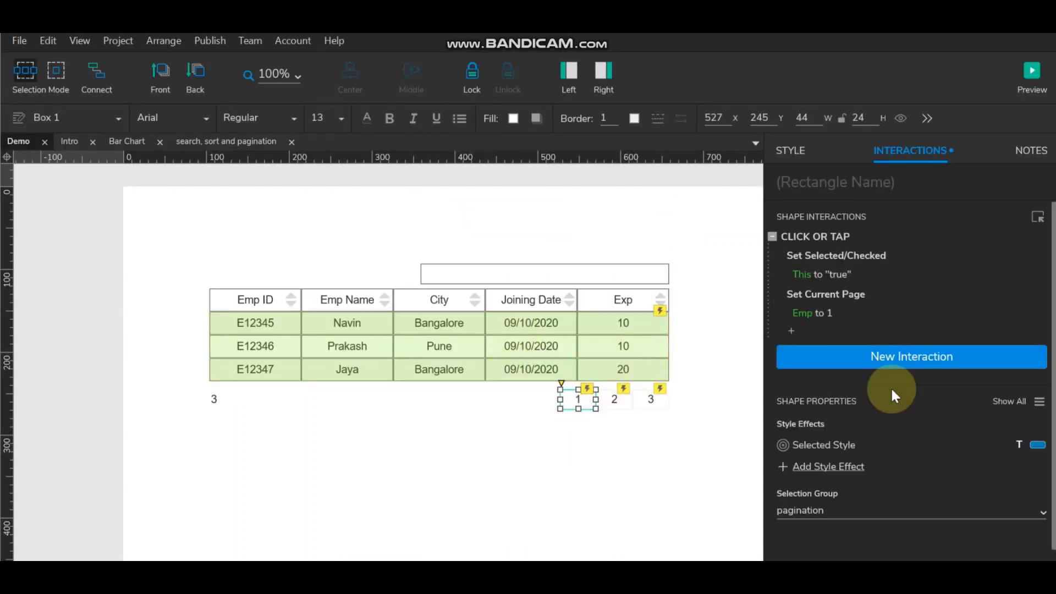
pyautogui.click(1039, 401)
pyautogui.scroll(-2, 1038, 403)
pyautogui.click(781, 506)
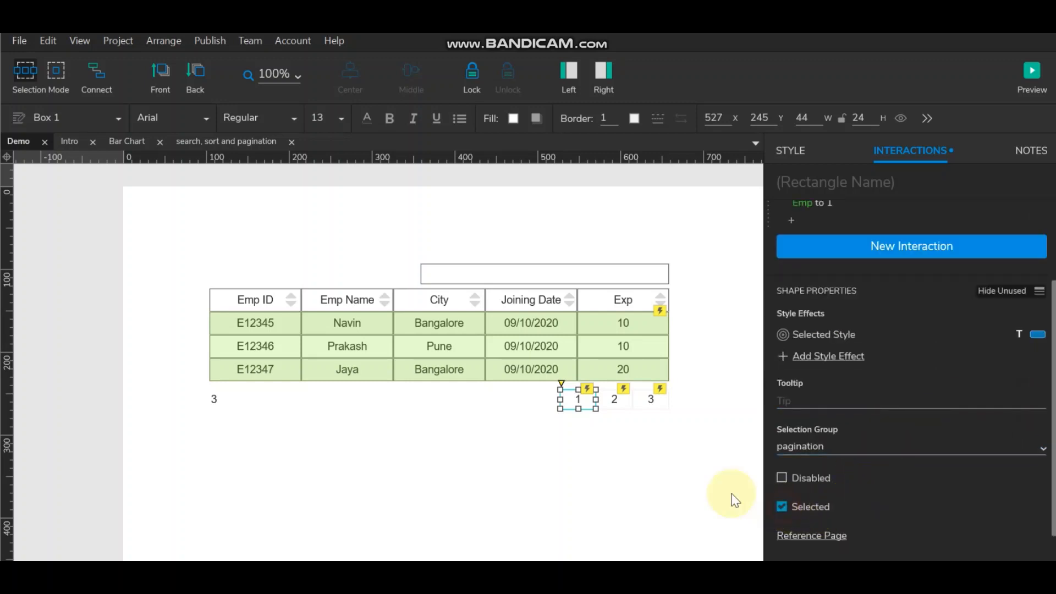
# Preview the Demo page in the browser and test page boxes 2, 3 and 1 below the table.
pyautogui.click(653, 452)
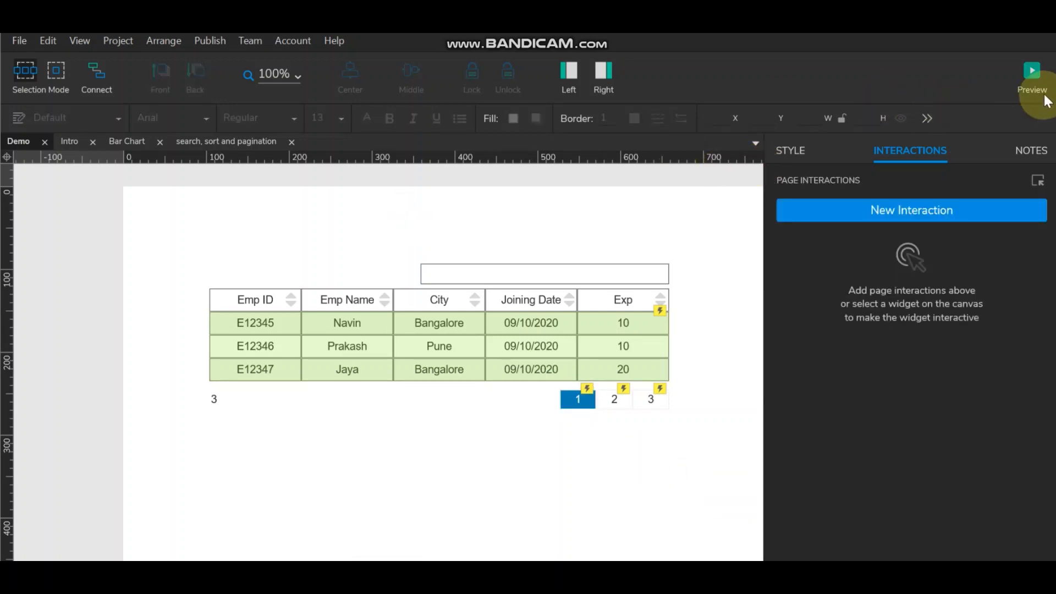
pyautogui.click(1033, 72)
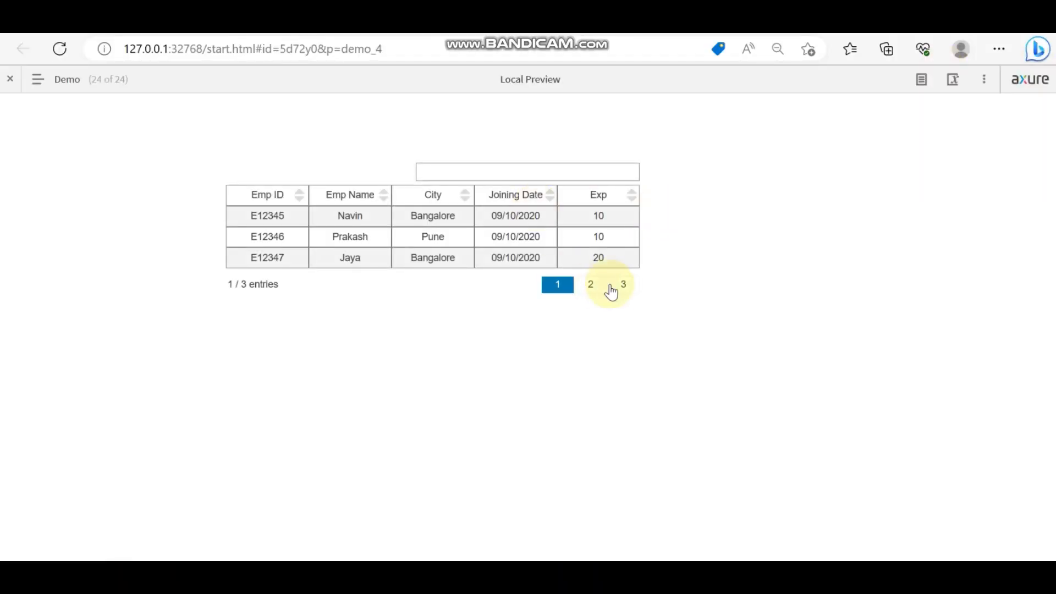
pyautogui.click(591, 284)
pyautogui.click(627, 286)
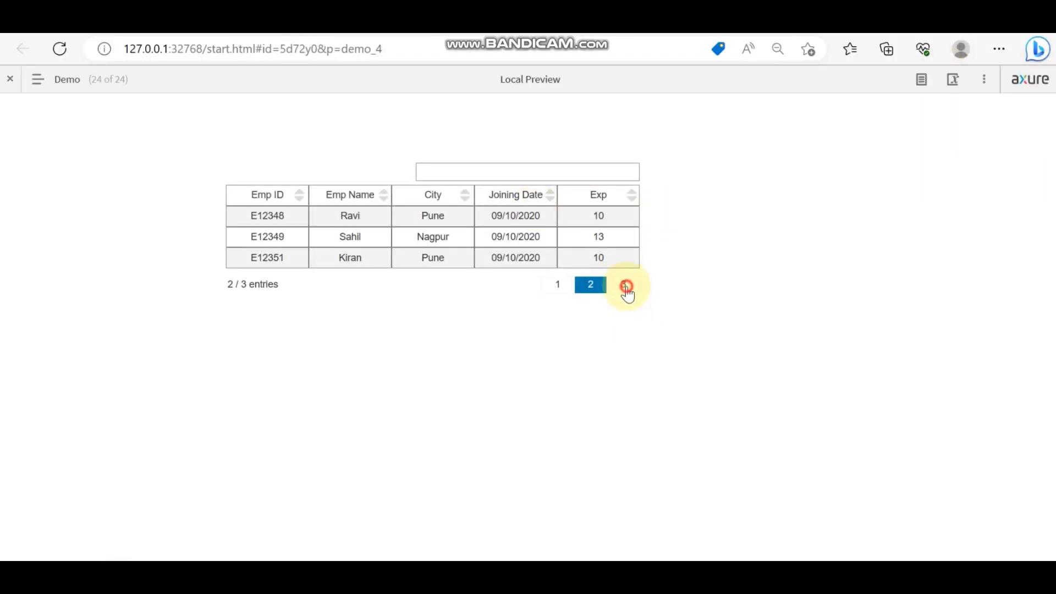
pyautogui.click(592, 291)
pyautogui.click(563, 291)
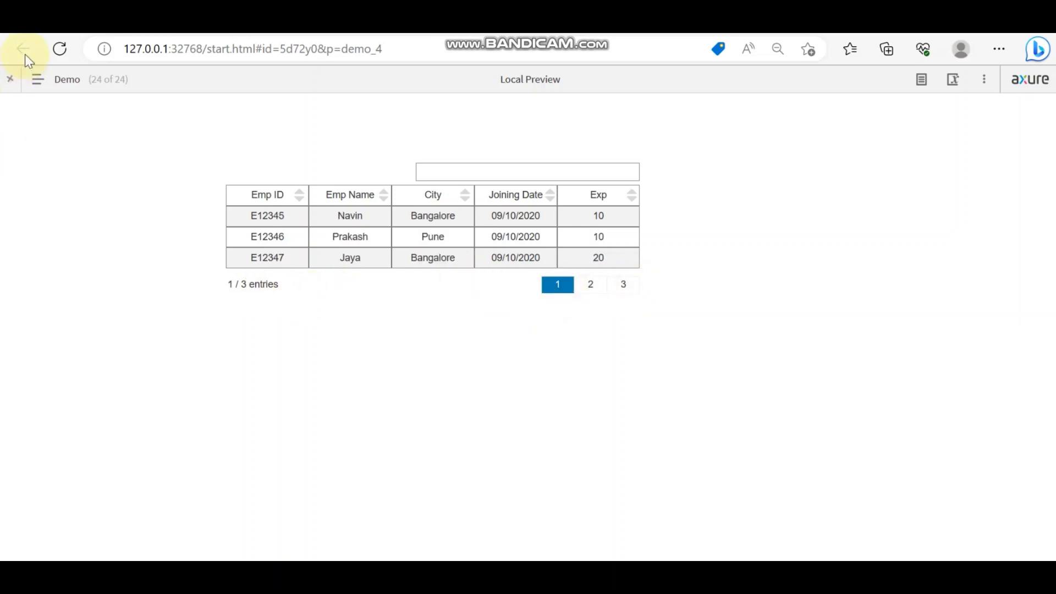
# Reload the preview, test page boxes 2 and 3, focus the search field above the table, and return to Axure RP.
pyautogui.click(60, 49)
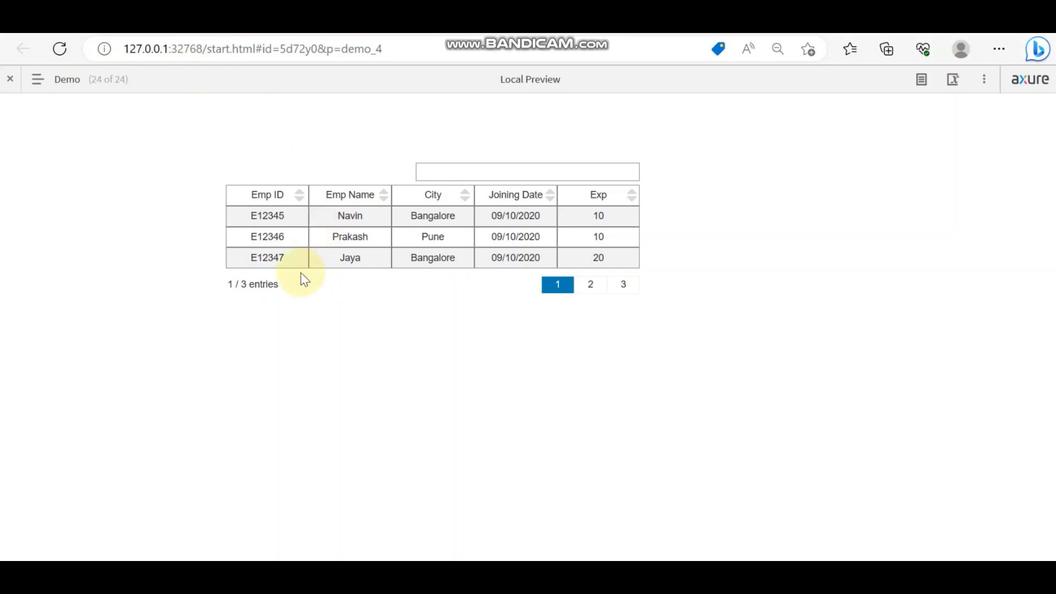
pyautogui.click(590, 290)
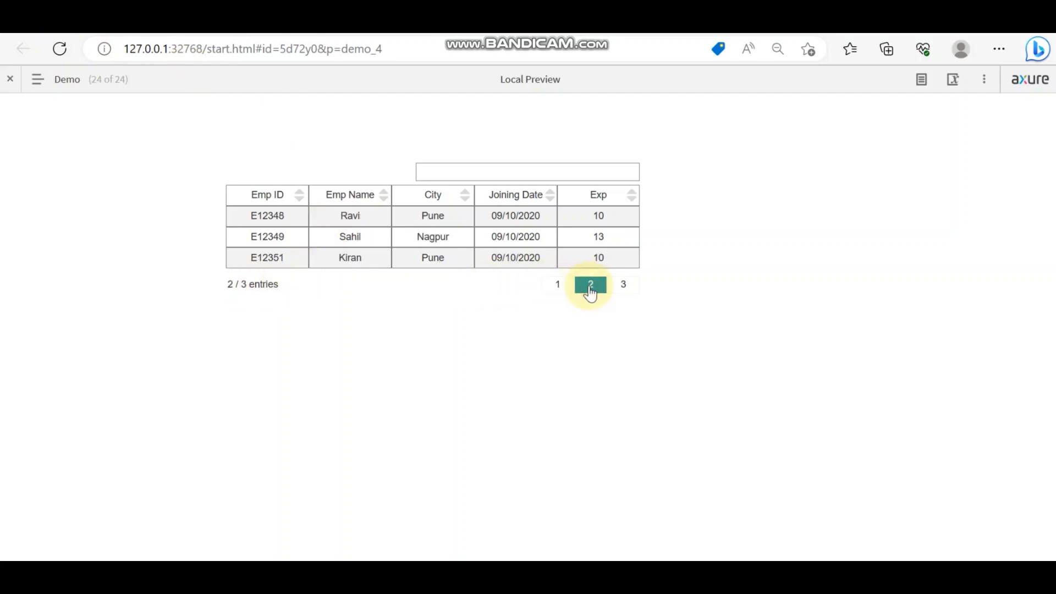
pyautogui.click(626, 295)
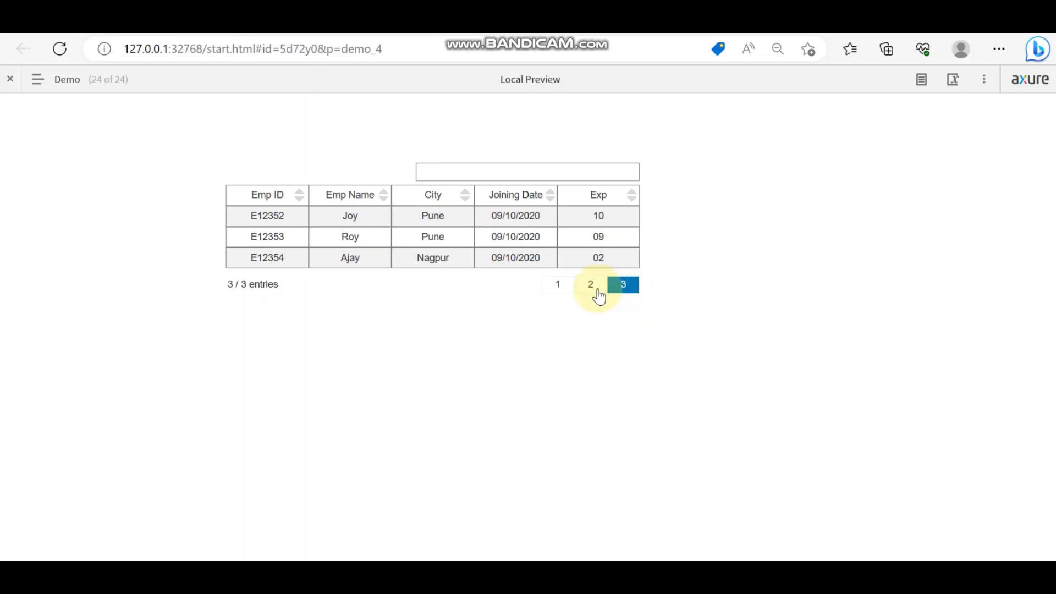
pyautogui.click(582, 174)
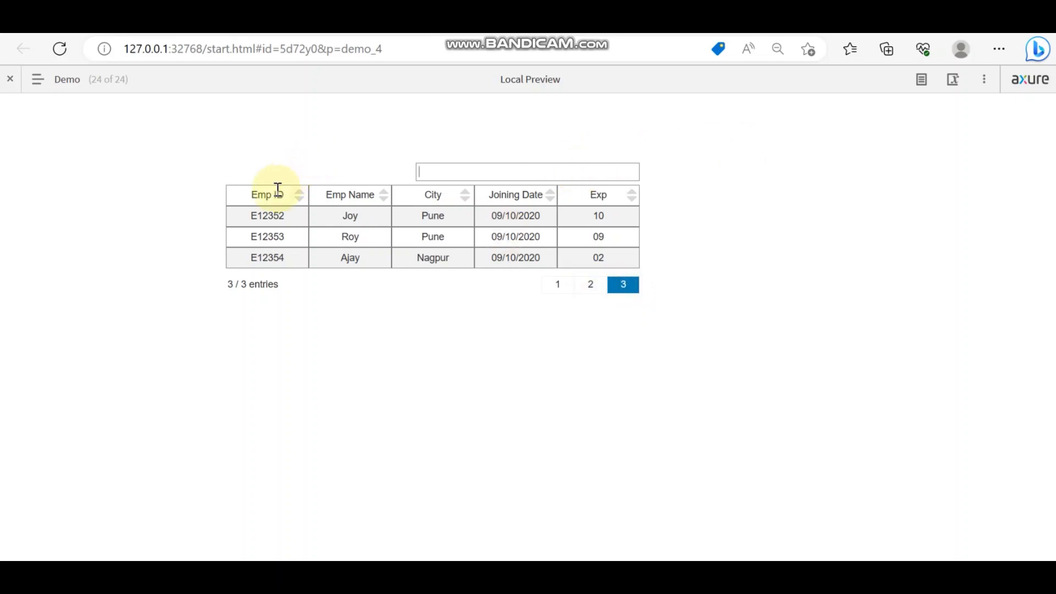
pyautogui.hotkey('alt', 'Tab')
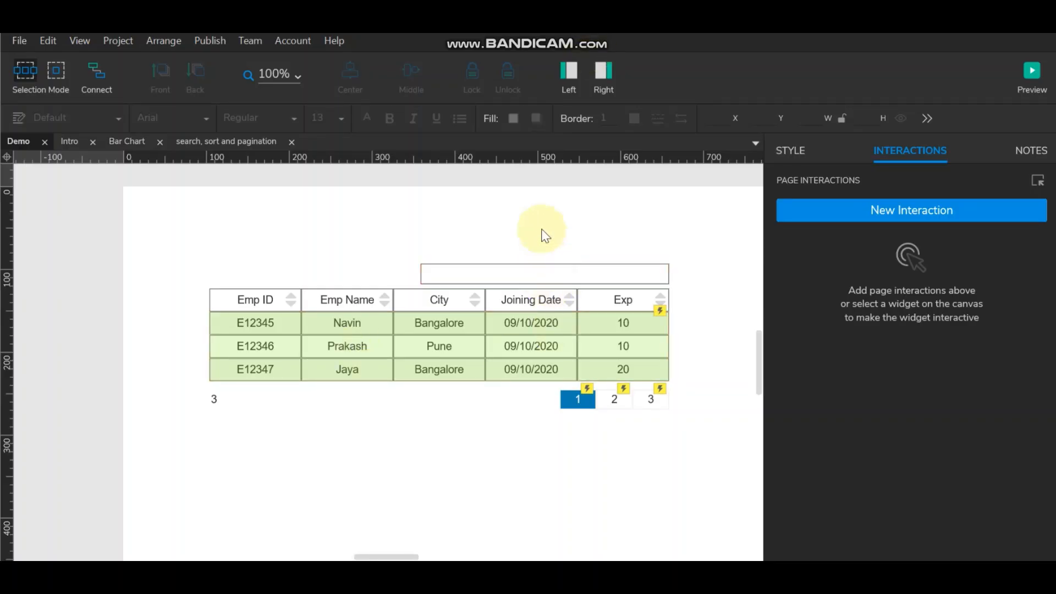
pyautogui.click(242, 300)
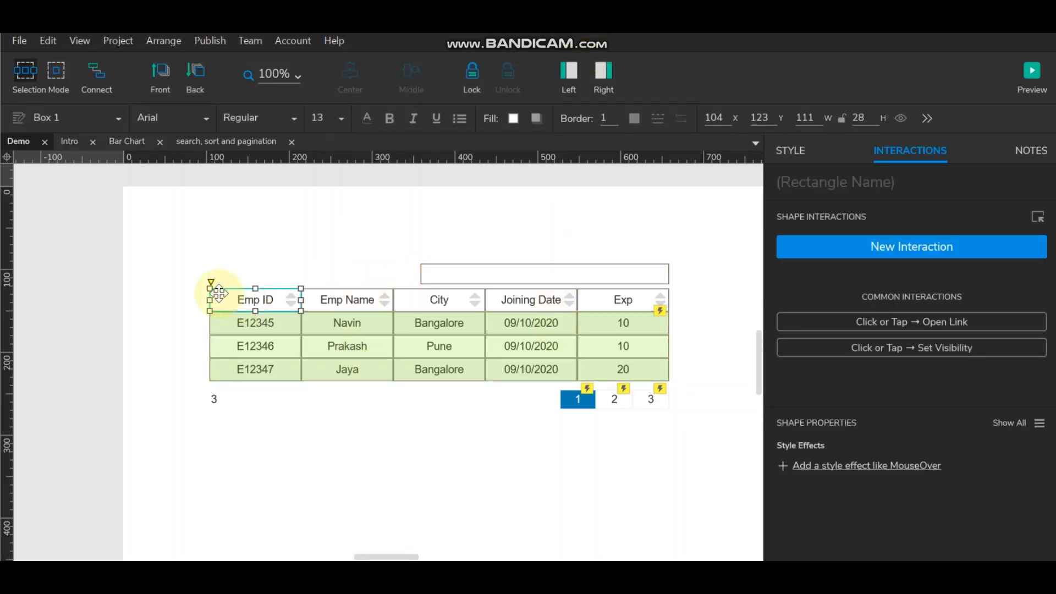
pyautogui.keyDown('shift'); pyautogui.click(322, 296); pyautogui.keyUp('shift')
pyautogui.keyDown('shift'); pyautogui.click(414, 296); pyautogui.keyUp('shift')
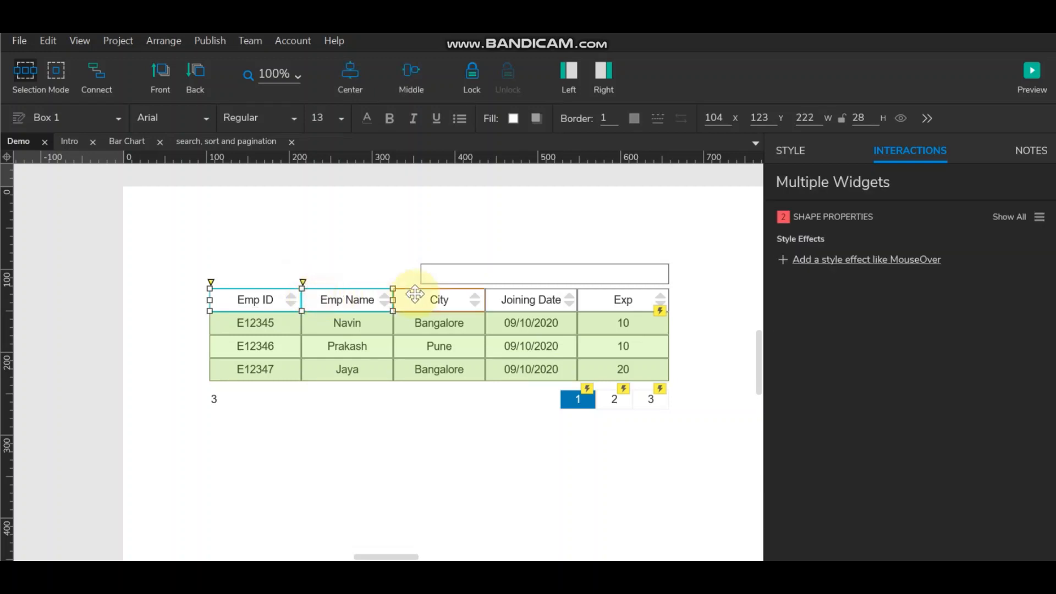
pyautogui.keyDown('shift'); pyautogui.click(514, 294); pyautogui.keyUp('shift')
pyautogui.keyDown('shift'); pyautogui.click(610, 296); pyautogui.keyUp('shift')
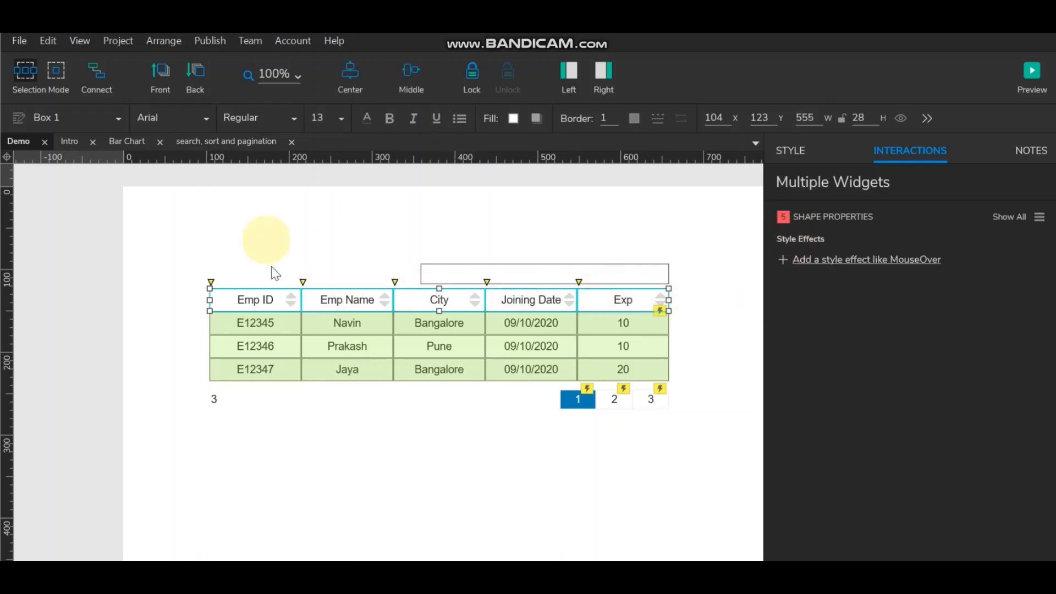
pyautogui.rightClick(248, 297)
pyautogui.moveTo(309, 474)
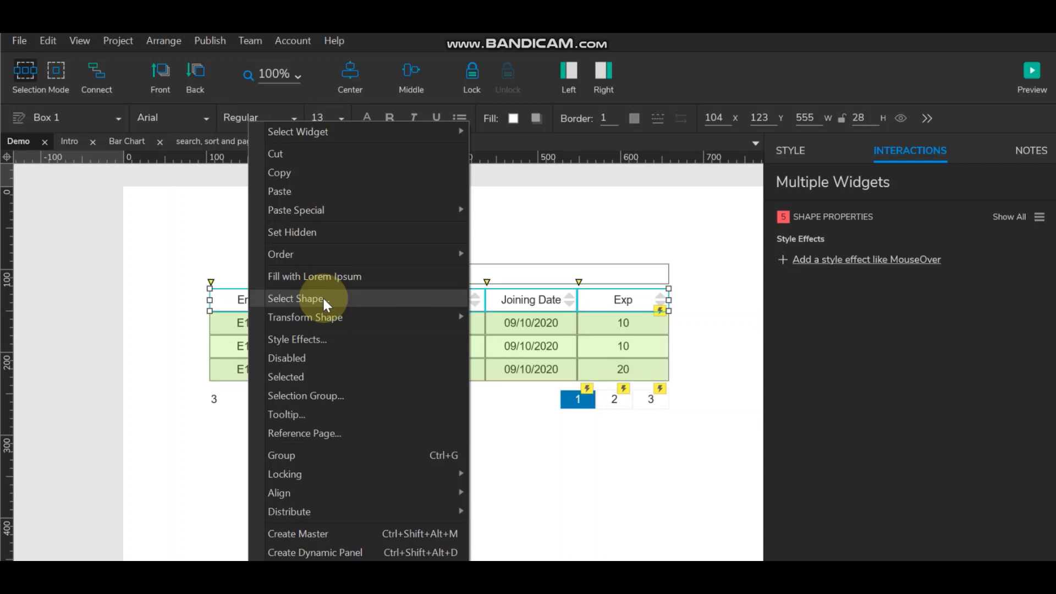
pyautogui.click(184, 253)
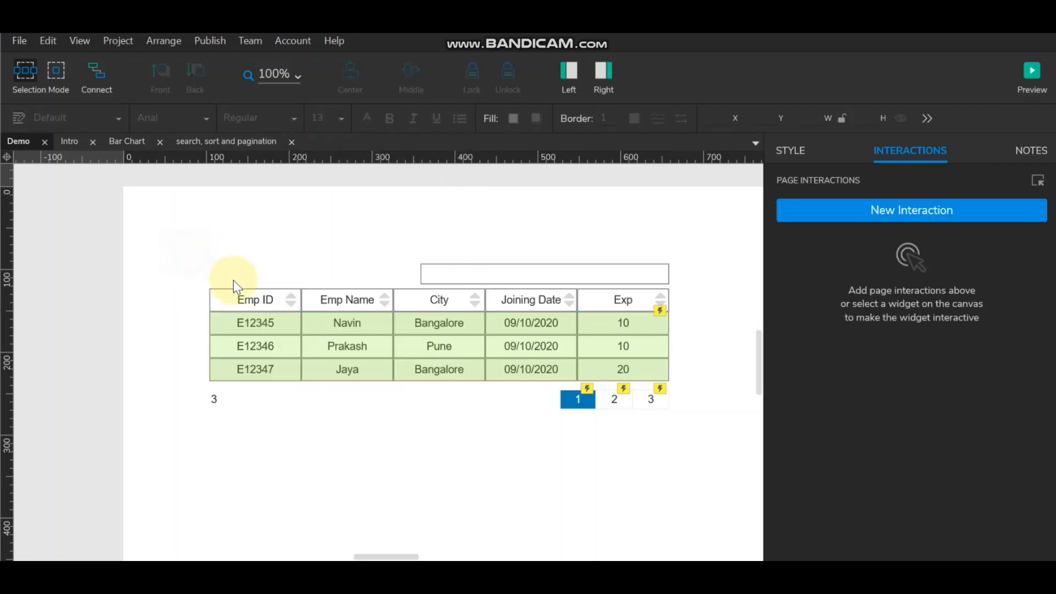
# Give all five table header cells, Emp ID through Exp, a Selected style effect with fill color #F2F2F2.
pyautogui.click(251, 300)
pyautogui.keyDown('ctrl'); pyautogui.click(343, 300); pyautogui.keyUp('ctrl')
pyautogui.keyDown('ctrl'); pyautogui.click(446, 299); pyautogui.keyUp('ctrl')
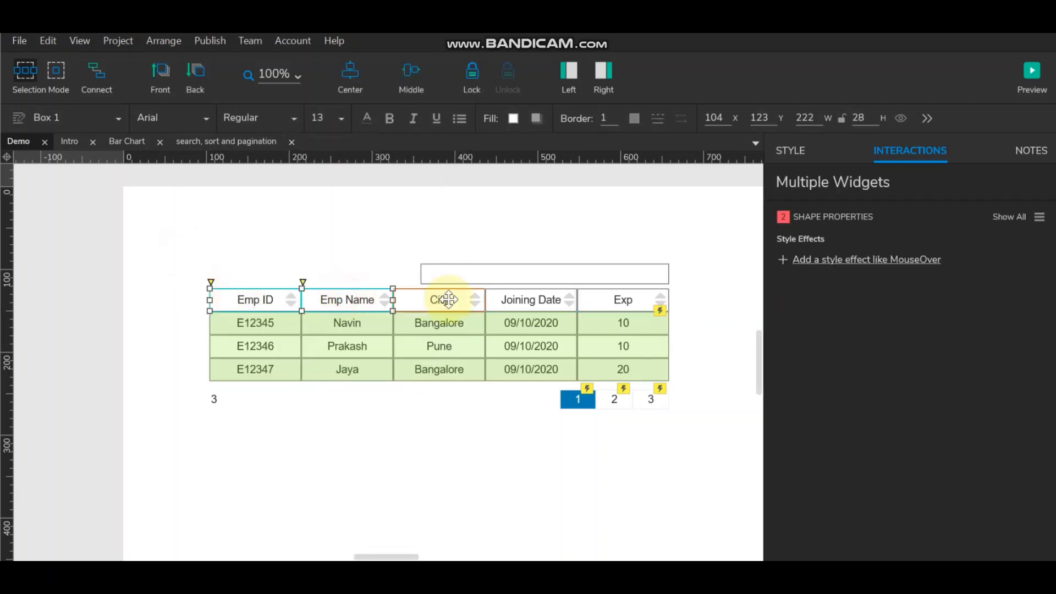
pyautogui.keyDown('ctrl'); pyautogui.click(527, 298); pyautogui.keyUp('ctrl')
pyautogui.keyDown('ctrl'); pyautogui.click(599, 299); pyautogui.keyUp('ctrl')
pyautogui.rightClick(599, 298)
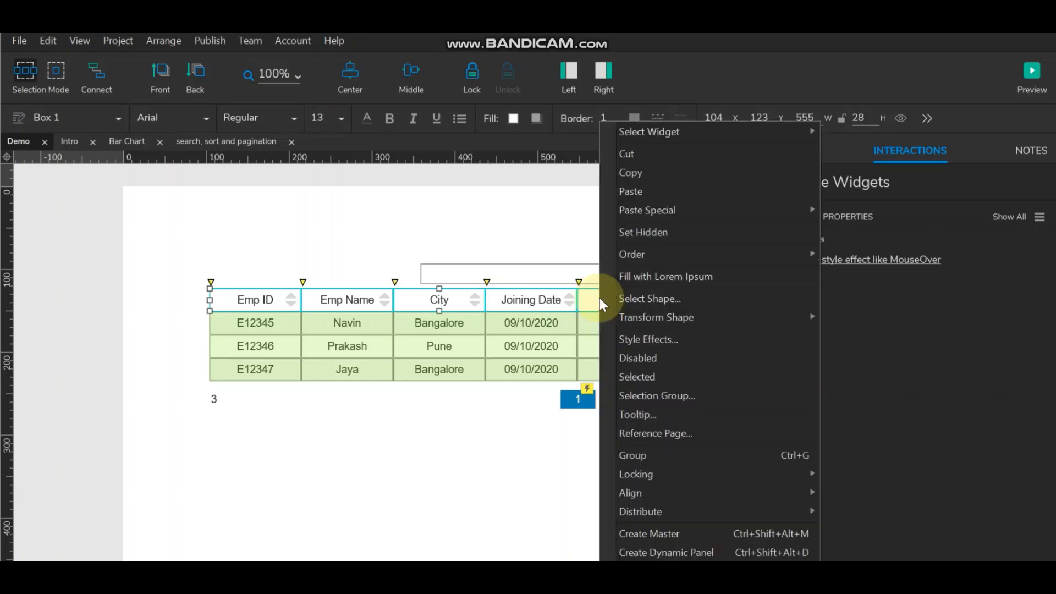
pyautogui.click(664, 339)
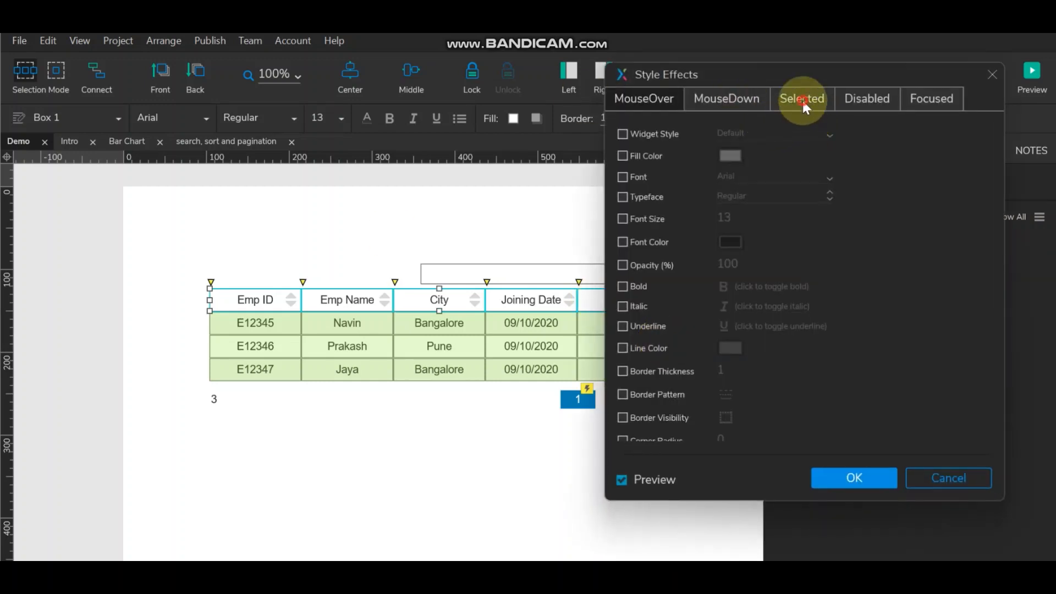
pyautogui.click(801, 99)
pyautogui.click(623, 156)
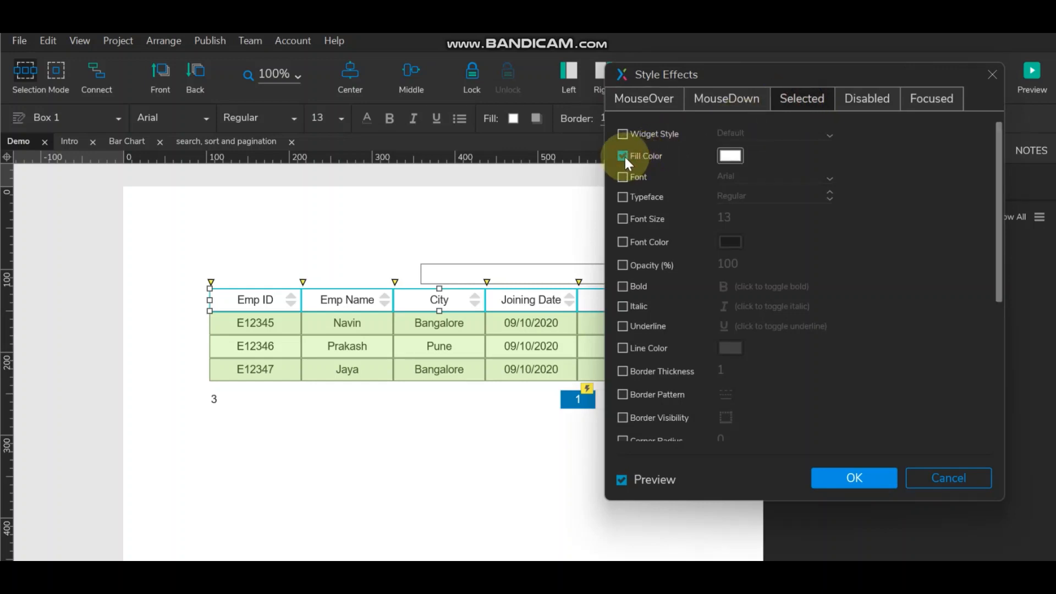
pyautogui.click(730, 156)
pyautogui.click(875, 268)
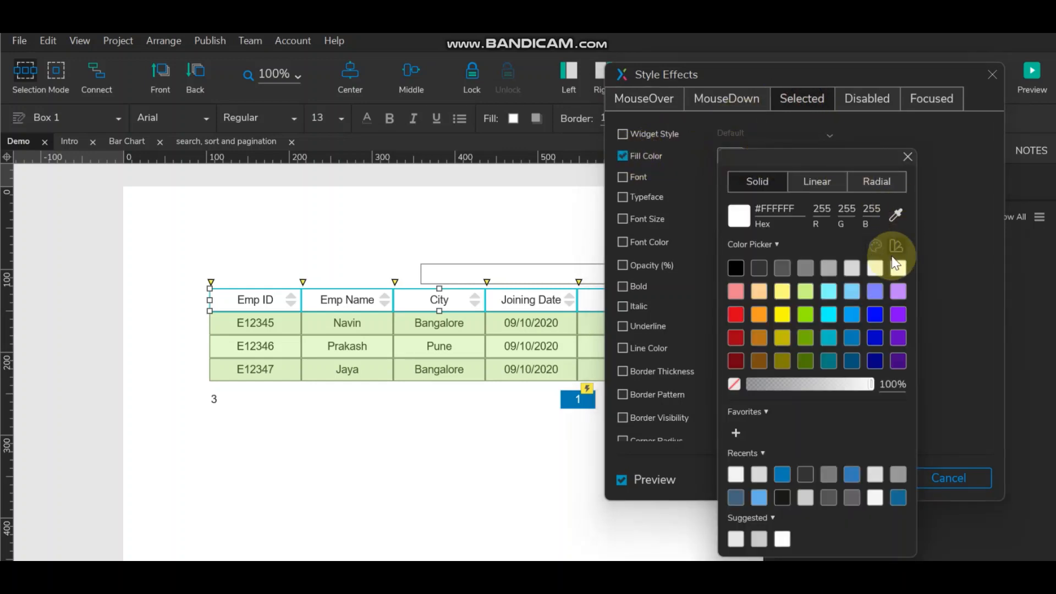
pyautogui.click(851, 269)
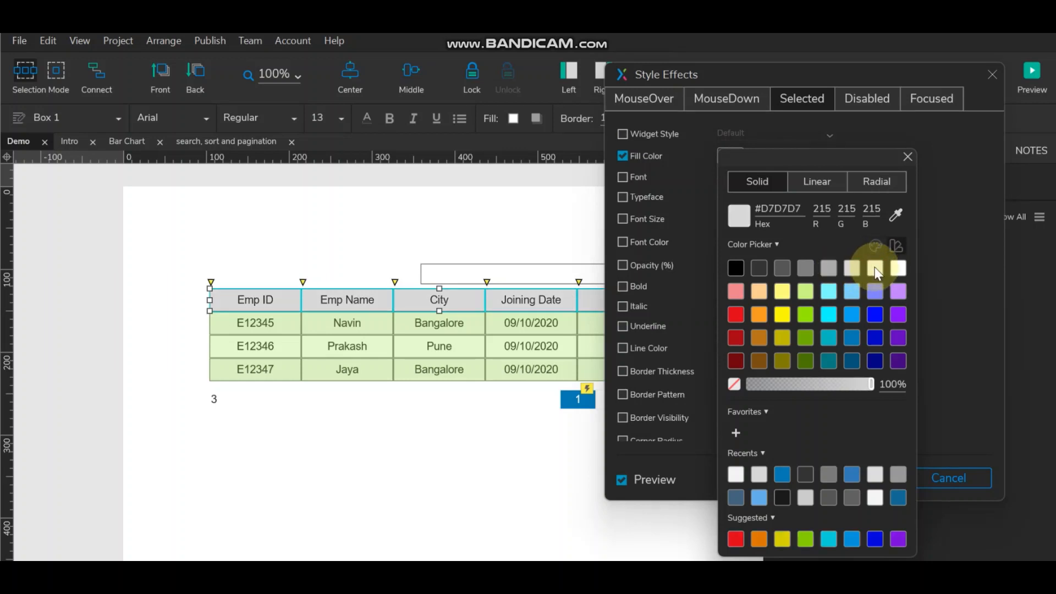
pyautogui.click(875, 267)
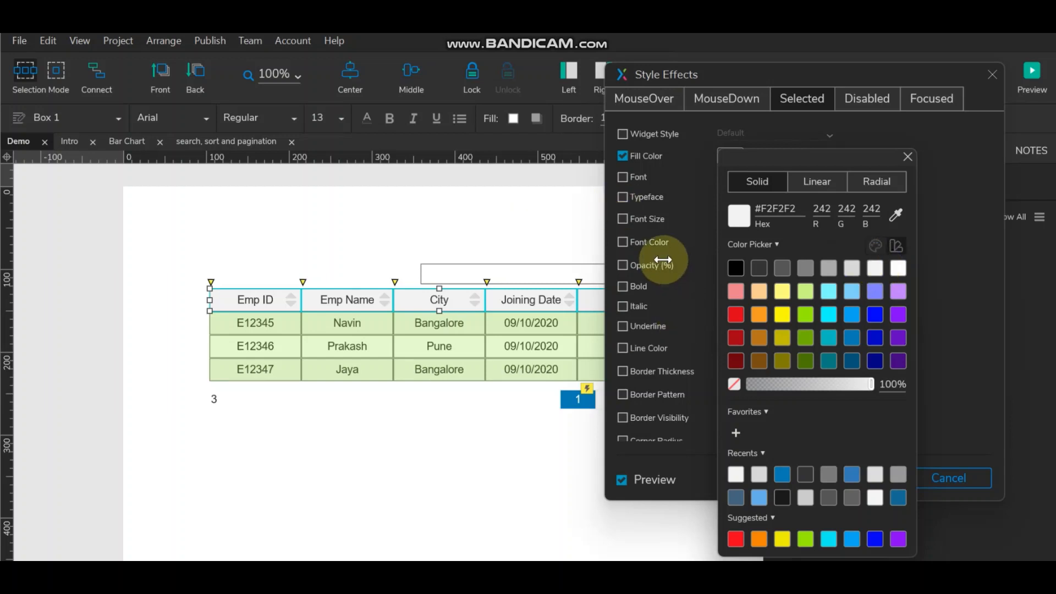
pyautogui.click(694, 262)
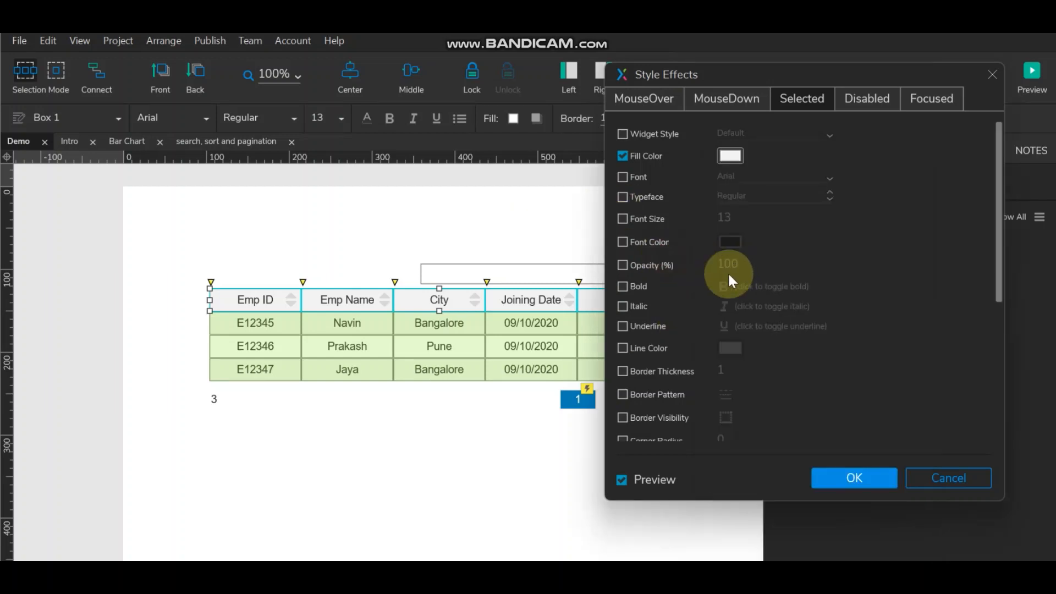
pyautogui.click(853, 466)
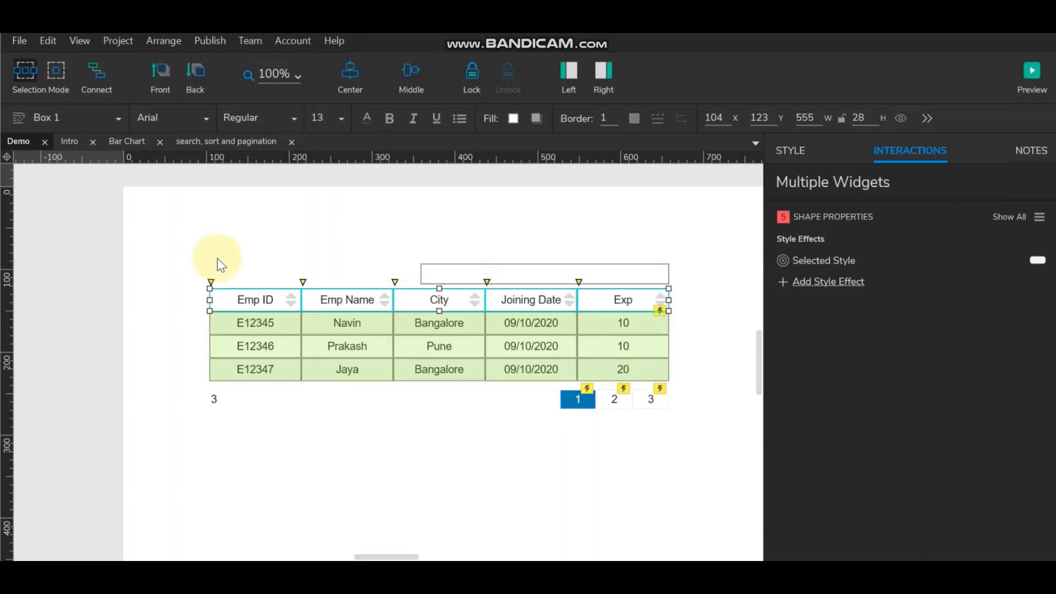
# Add a Click or Tap event to the Emp ID header cell and open it in the Interaction Editor.
pyautogui.click(241, 301)
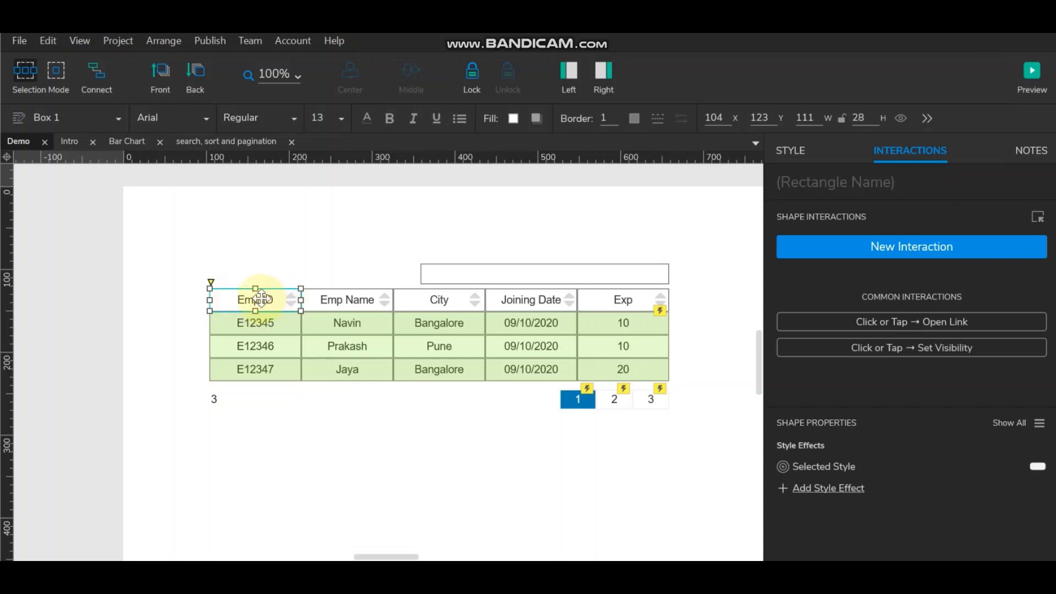
pyautogui.click(909, 246)
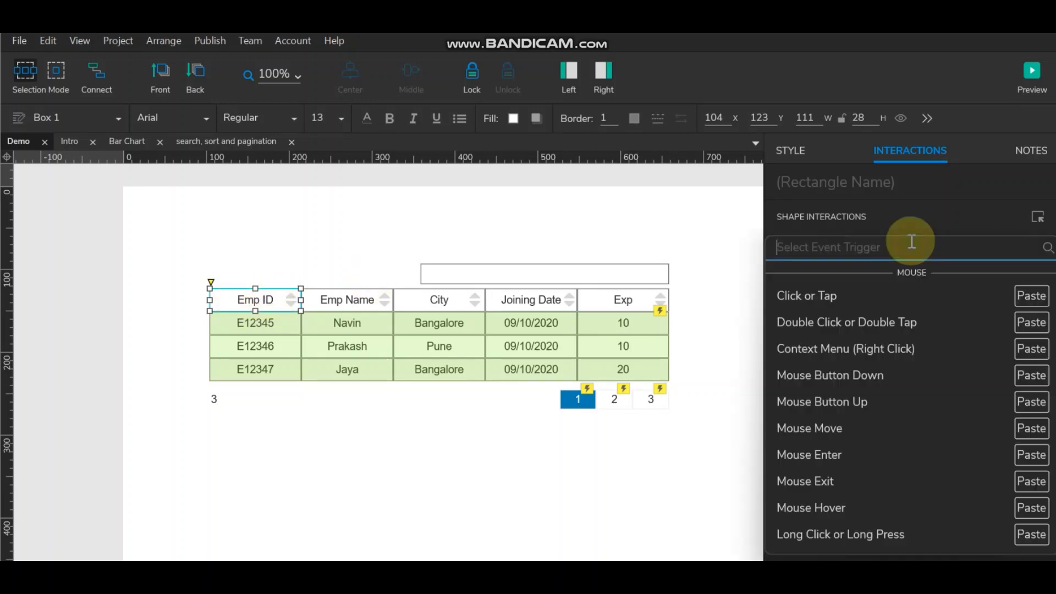
pyautogui.click(820, 291)
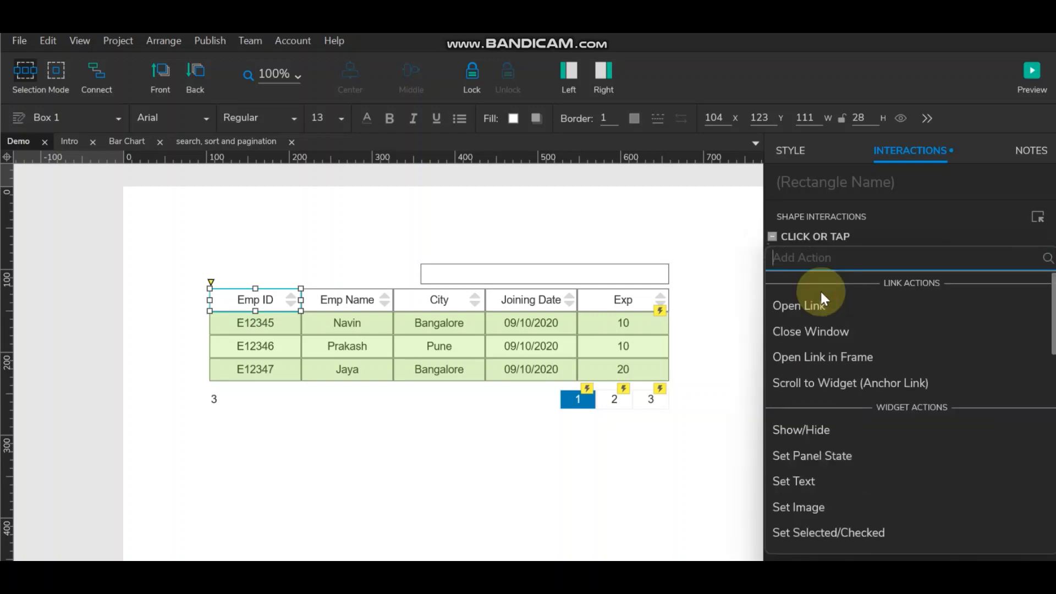
pyautogui.doubleClick(822, 236)
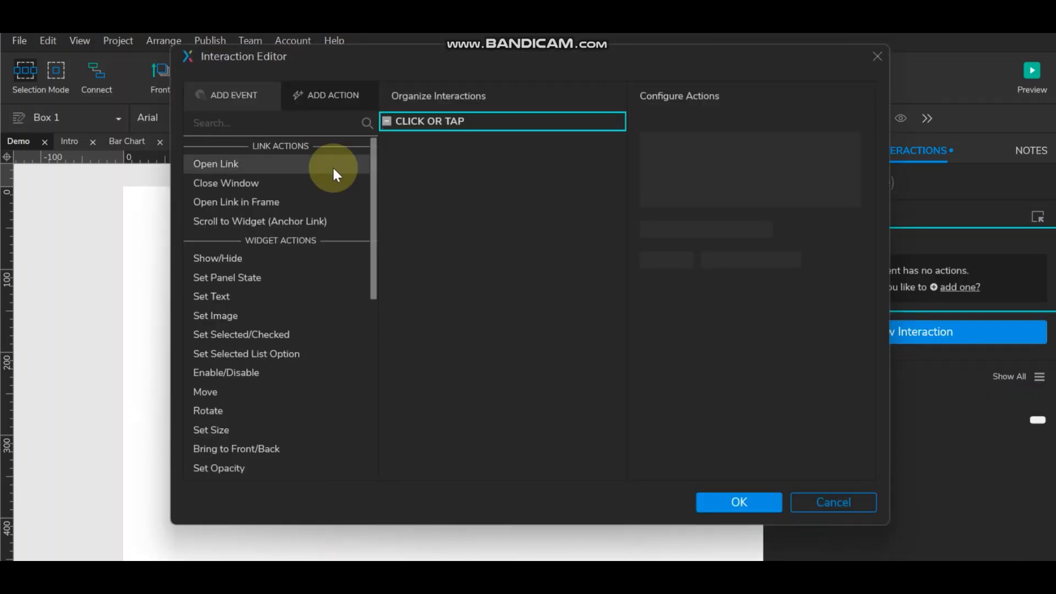
# Add an Add Sort action targeting the Emp repeater to the Click or Tap event.
pyautogui.scroll(-3, 299, 330)
pyautogui.scroll(-3, 302, 333)
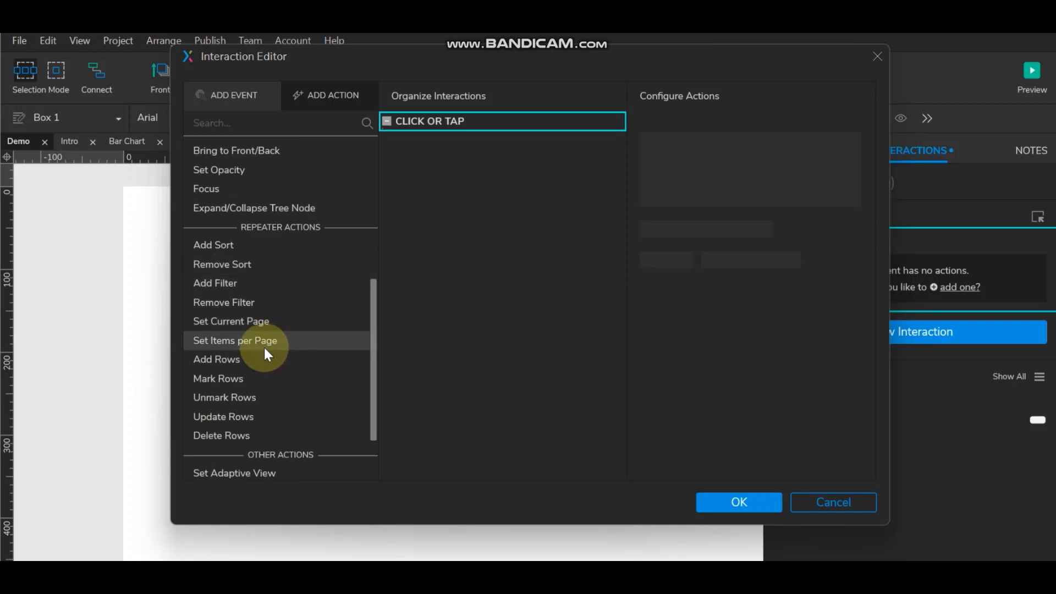
pyautogui.click(252, 253)
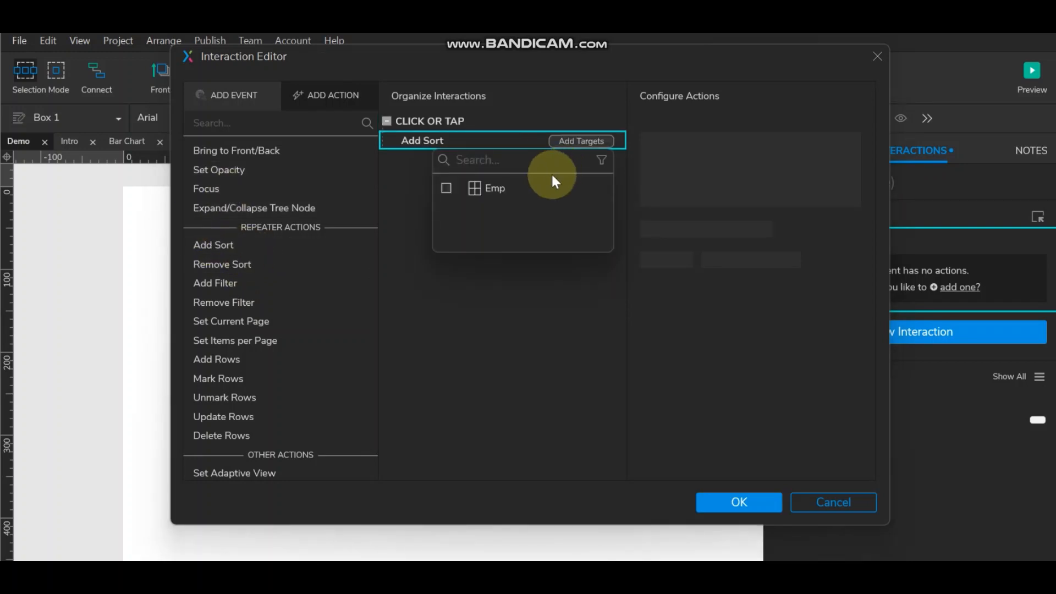
pyautogui.moveTo(458, 196)
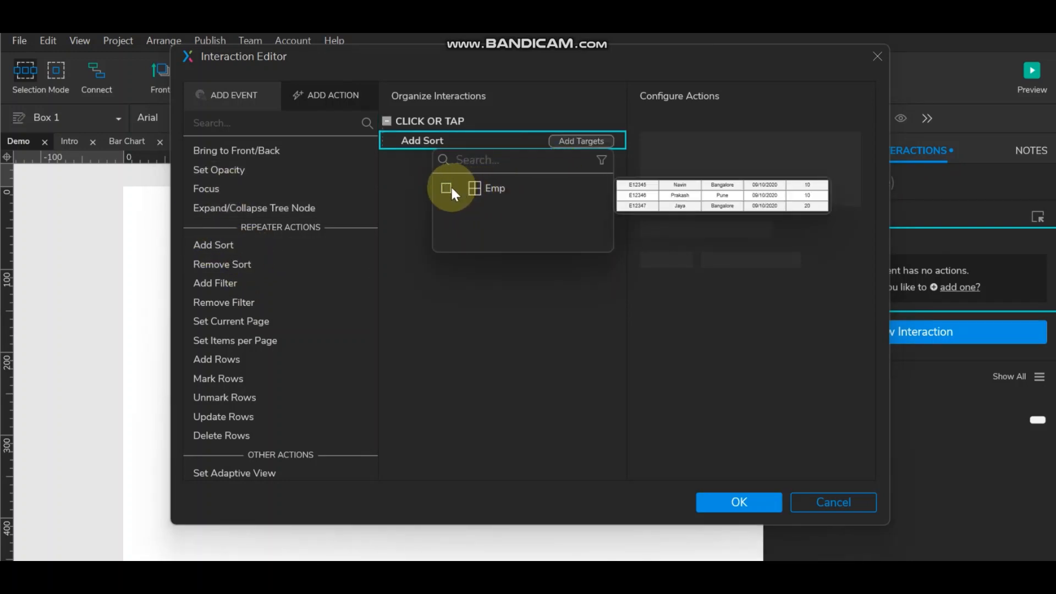
pyautogui.click(447, 188)
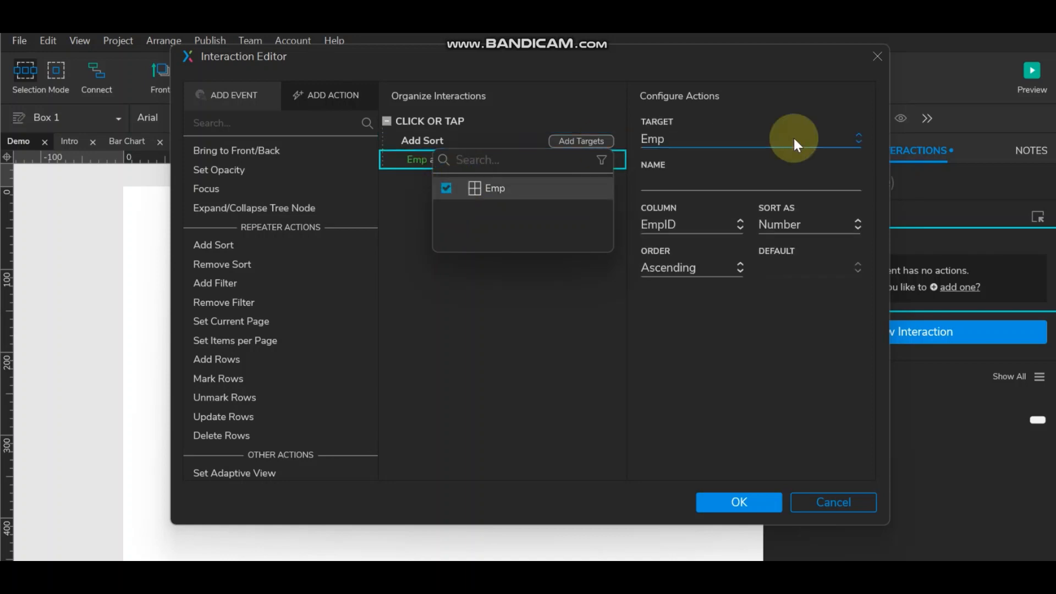
# Keep EmpID as the sort column and set the Emp sort action to sort as Text.
pyautogui.click(708, 232)
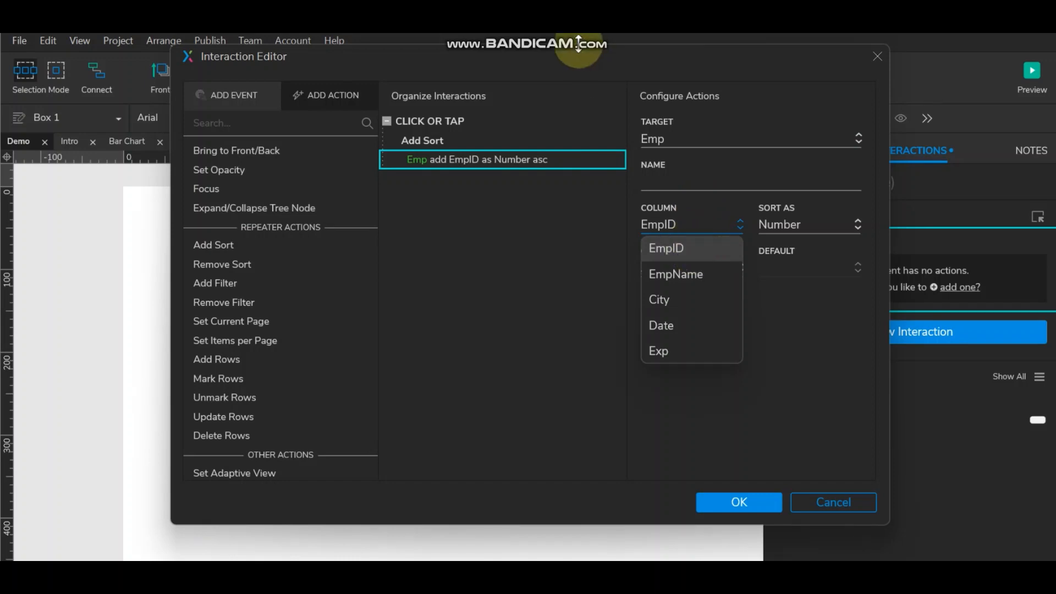
pyautogui.moveTo(447, 52); pyautogui.dragTo(428, 78)
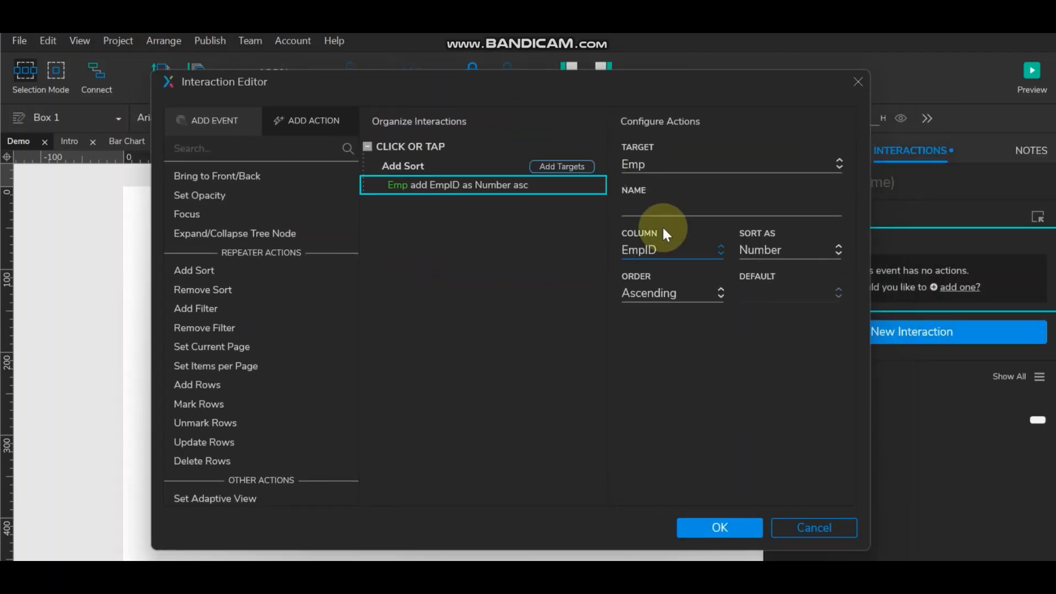
pyautogui.click(768, 255)
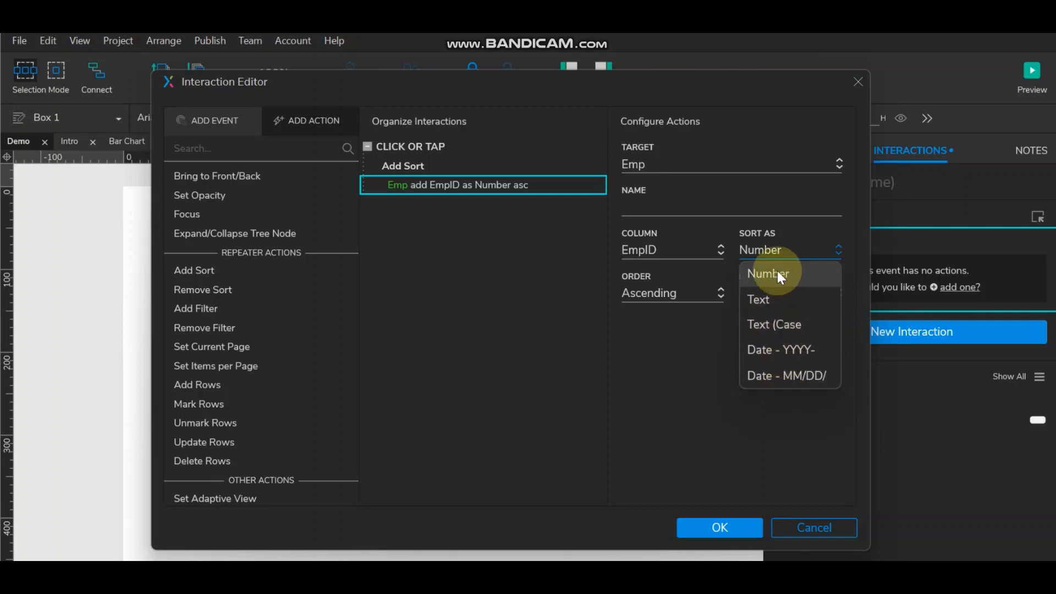
pyautogui.click(769, 304)
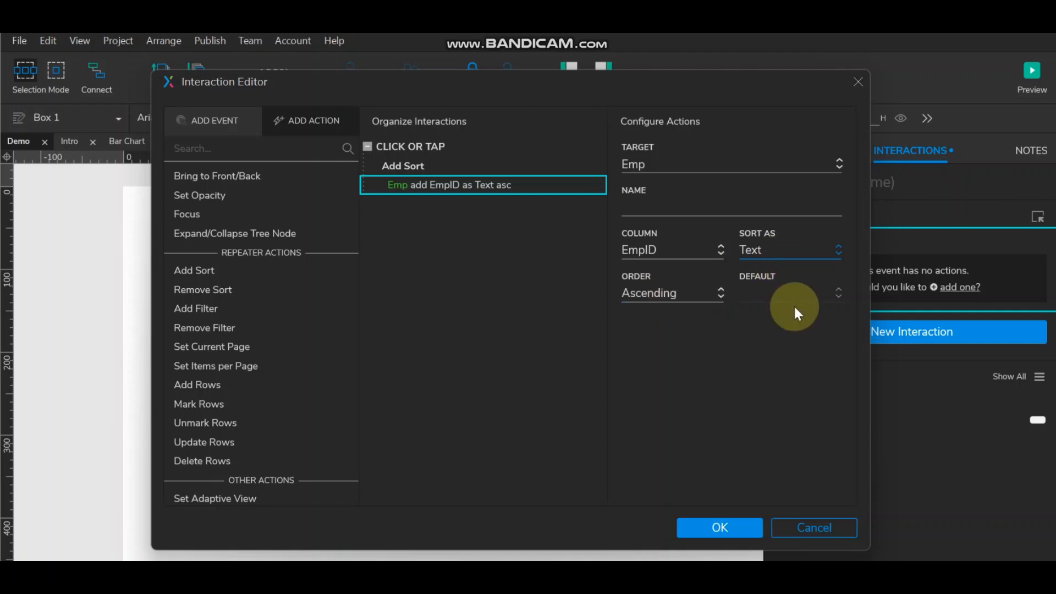
# Set the Emp sort action's order to Toggle with Ascending as default and accept the interaction.
pyautogui.click(766, 252)
pyautogui.click(662, 292)
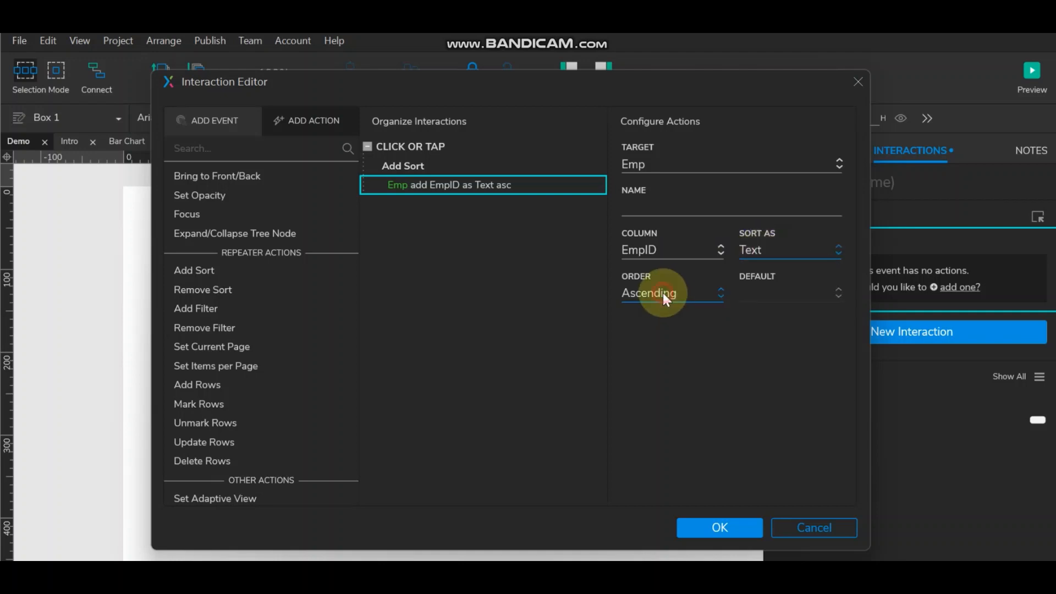
pyautogui.click(662, 292)
pyautogui.click(659, 368)
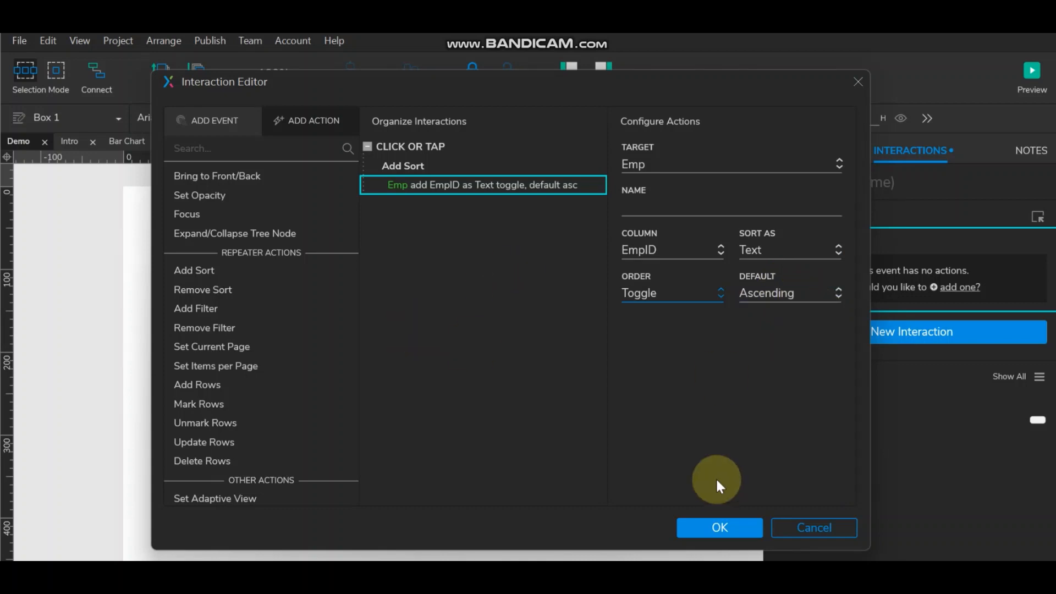
pyautogui.click(712, 524)
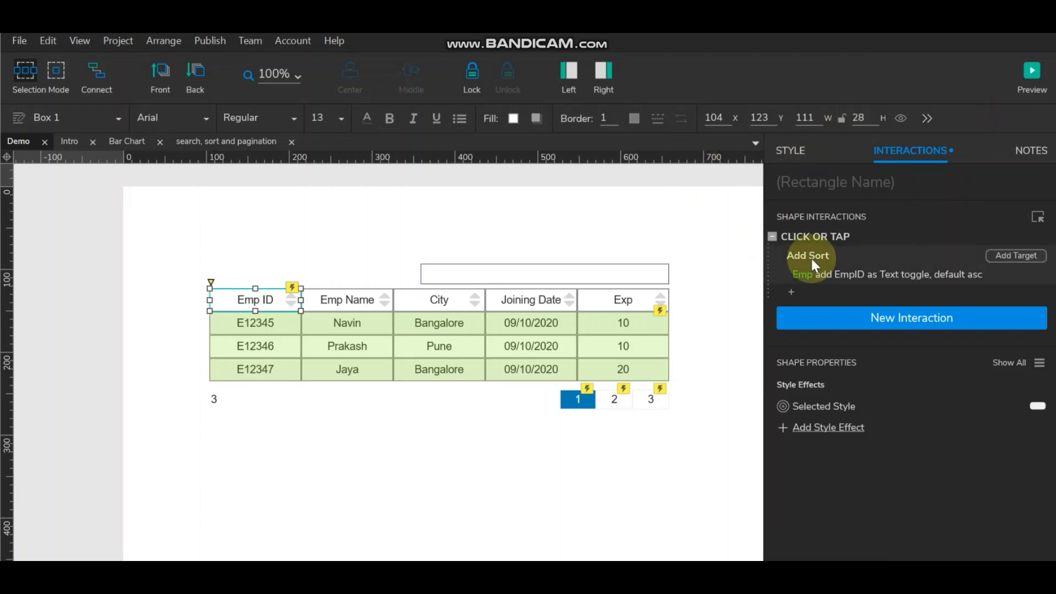
# Add a Set Selected/Checked action setting This Widget to true, placed before Add Sort in the Emp ID cell's Click or Tap event.
pyautogui.doubleClick(816, 235)
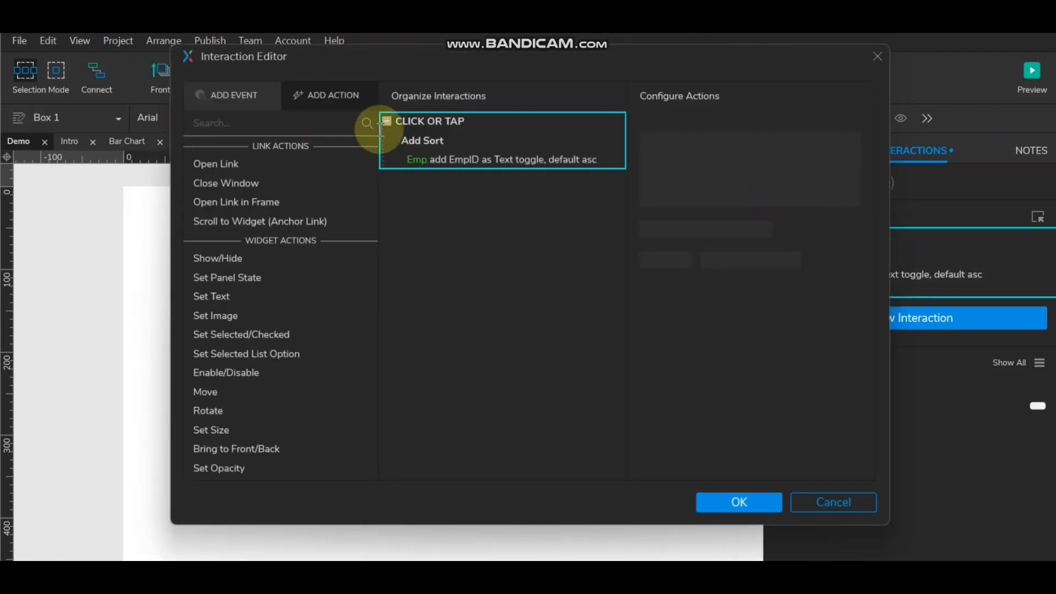
pyautogui.click(429, 141)
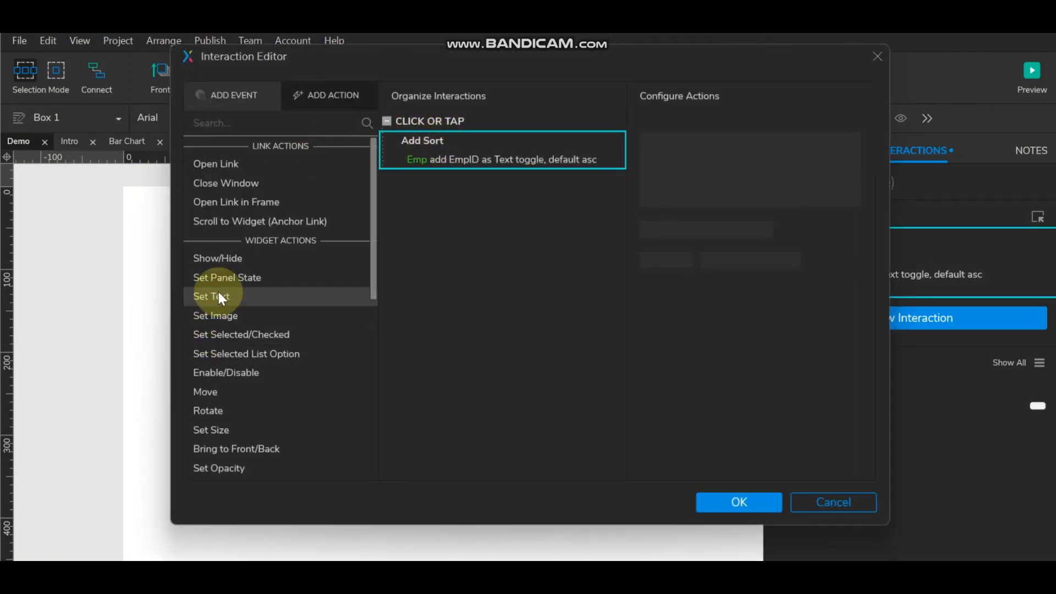
pyautogui.click(236, 335)
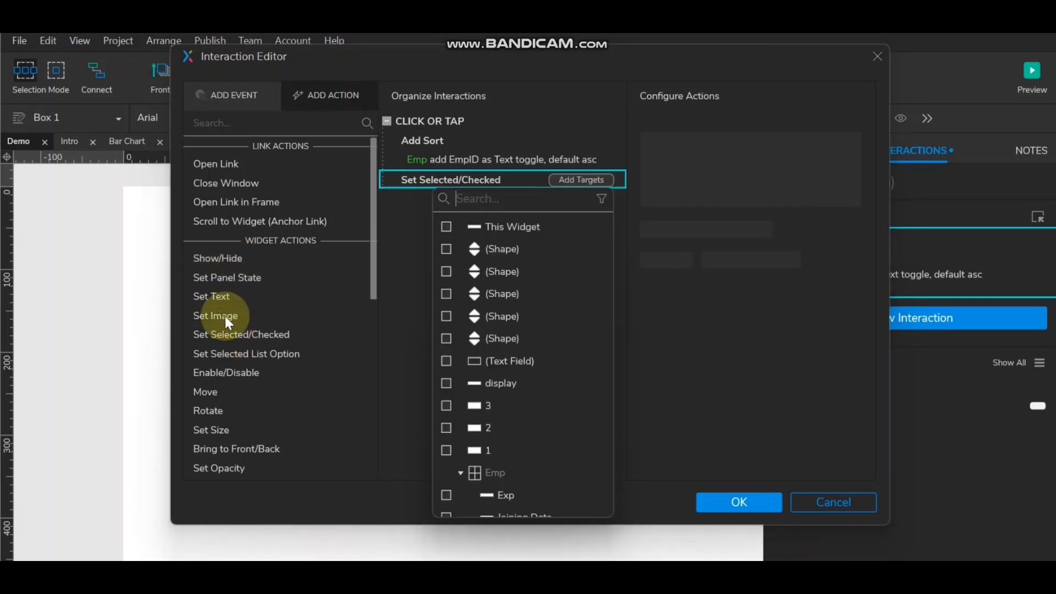
pyautogui.click(446, 226)
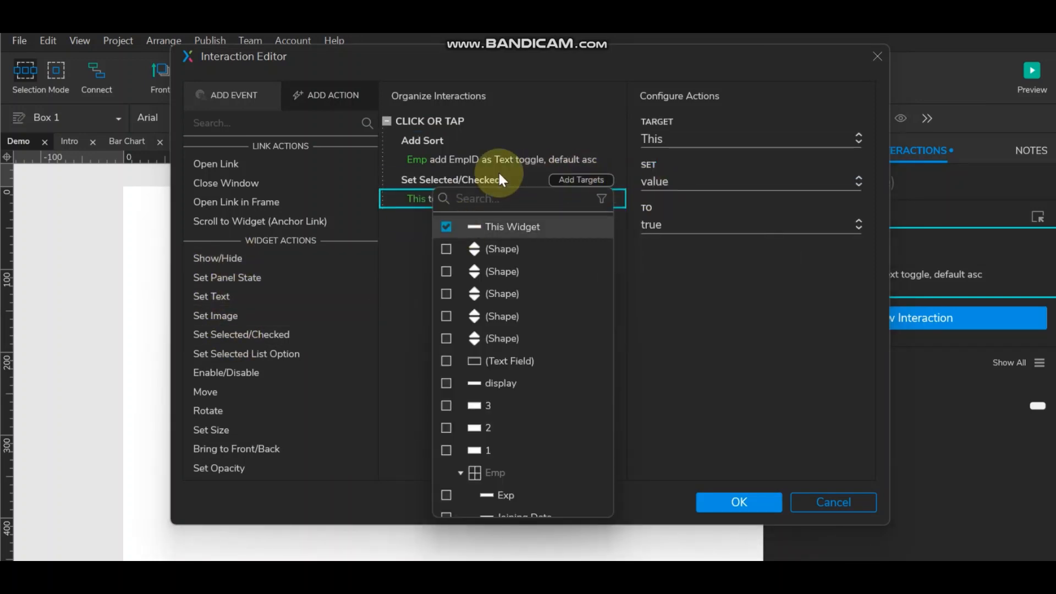
pyautogui.click(447, 177)
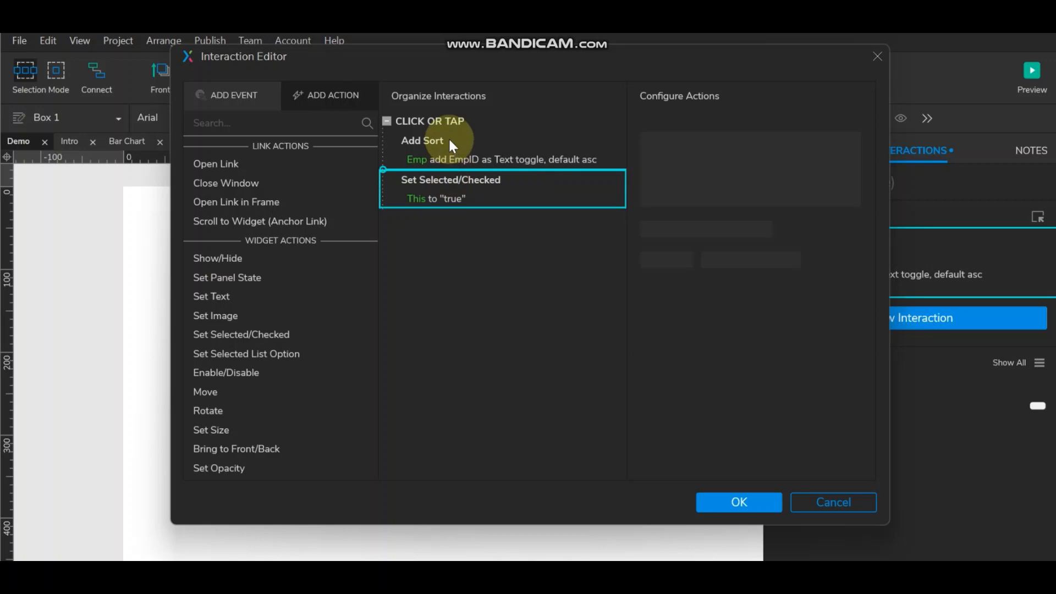
pyautogui.moveTo(448, 139); pyautogui.dragTo(450, 128)
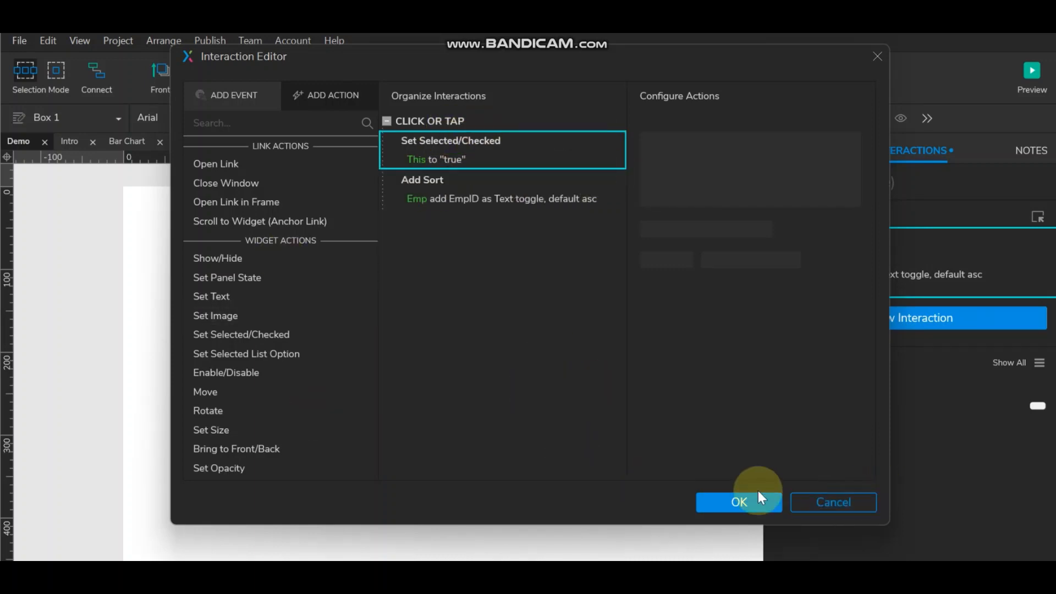
pyautogui.click(715, 498)
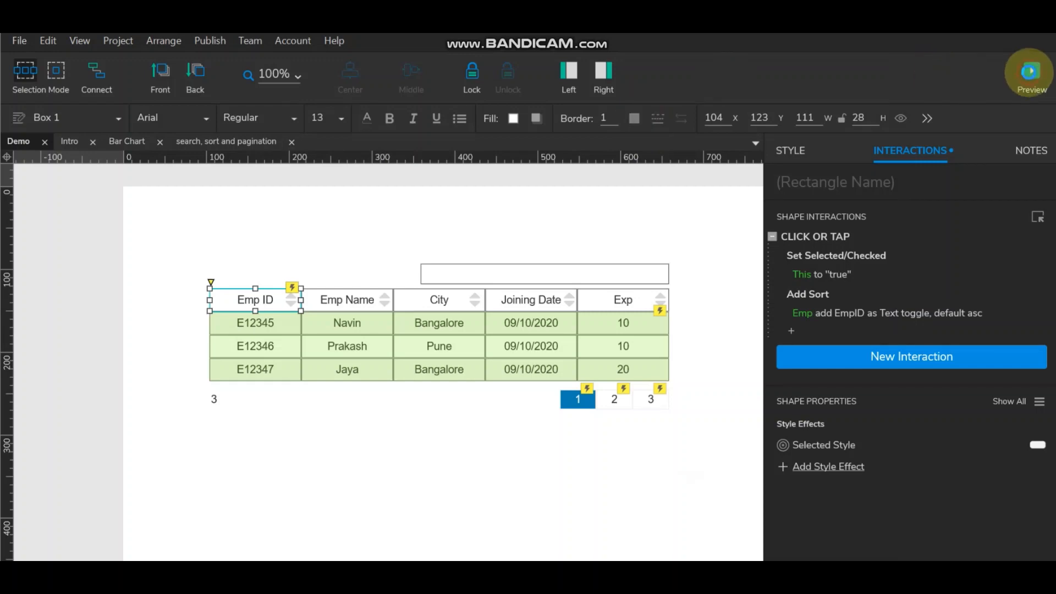
# Preview the page in the browser, test repeated sorting with the Emp ID header, and return to Axure RP.
pyautogui.click(1030, 72)
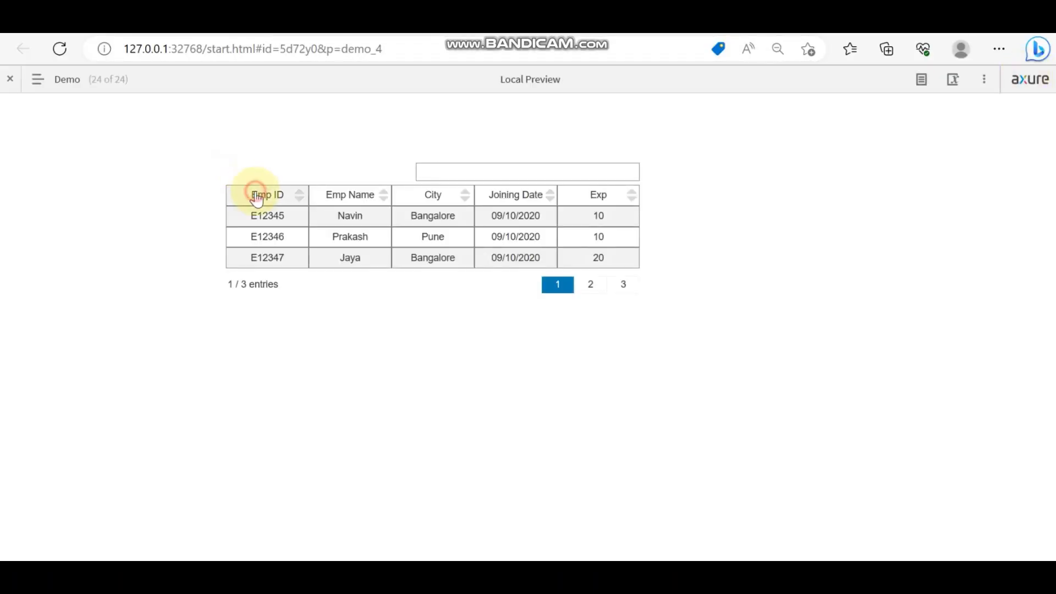
pyautogui.click(256, 198)
pyautogui.doubleClick(257, 198)
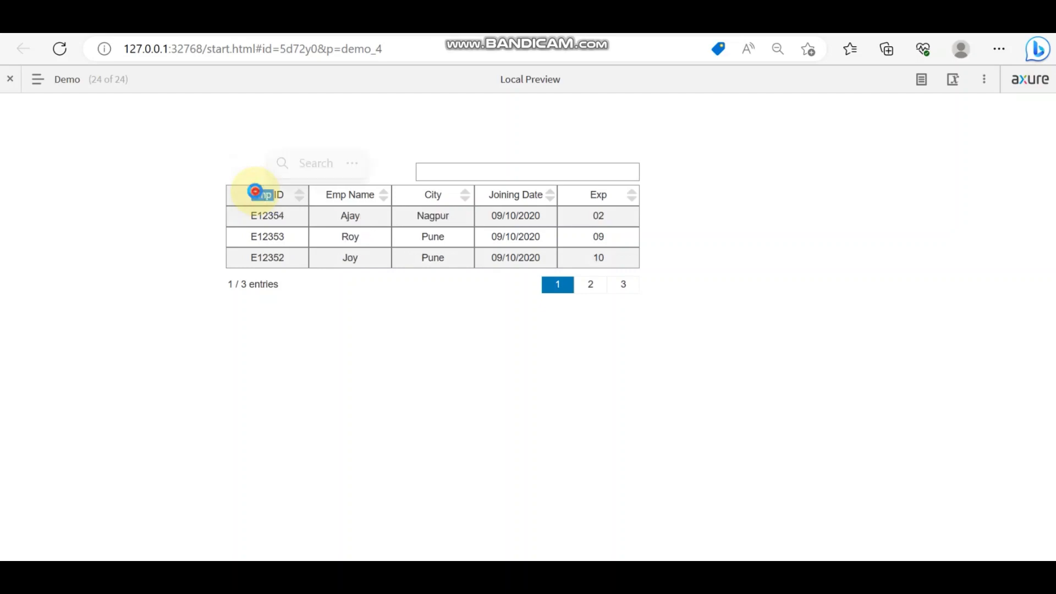
pyautogui.click(257, 198)
pyautogui.click(193, 184)
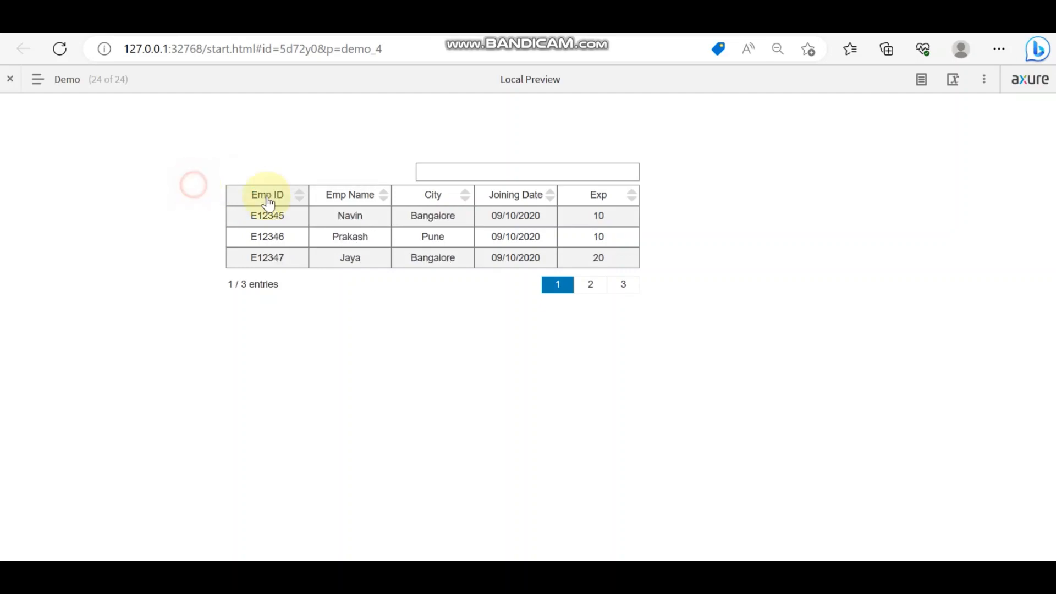
pyautogui.click(272, 199)
pyautogui.click(272, 199)
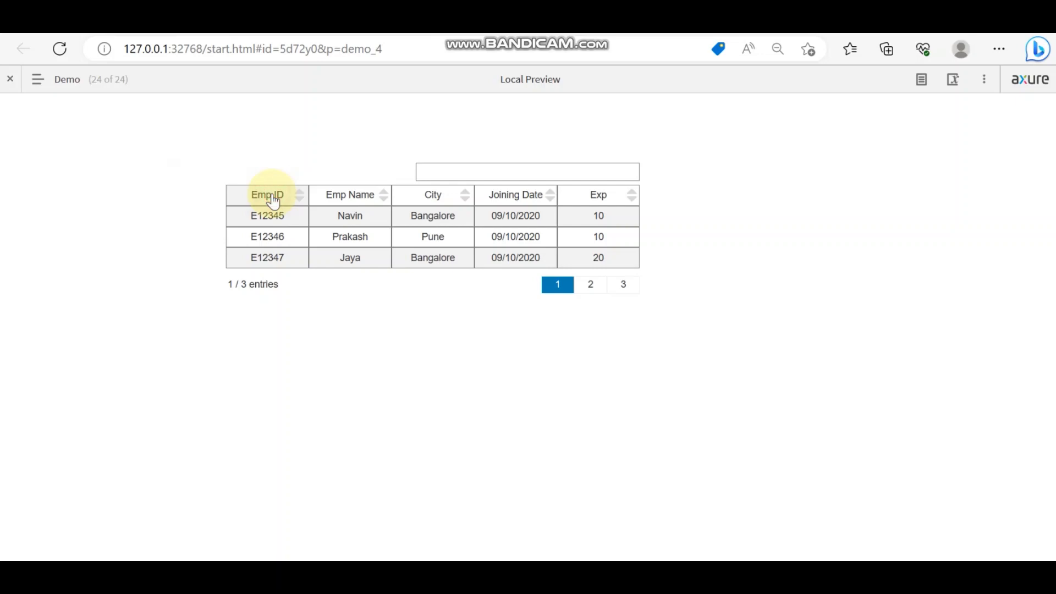
pyautogui.click(272, 199)
pyautogui.click(273, 199)
pyautogui.click(272, 200)
pyautogui.click(273, 199)
pyautogui.doubleClick(275, 200)
pyautogui.click(273, 199)
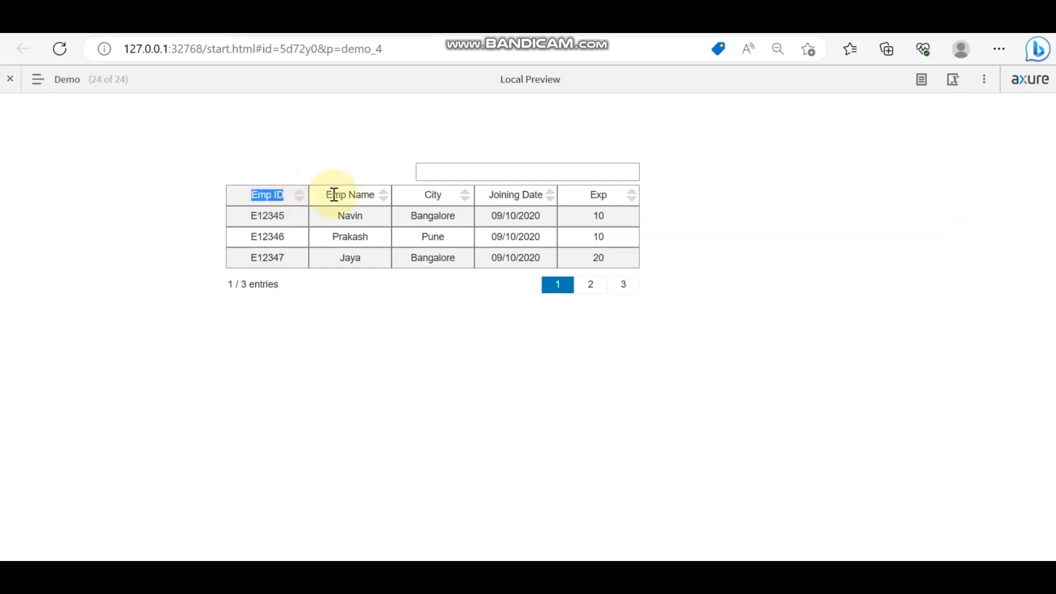
pyautogui.click(279, 171)
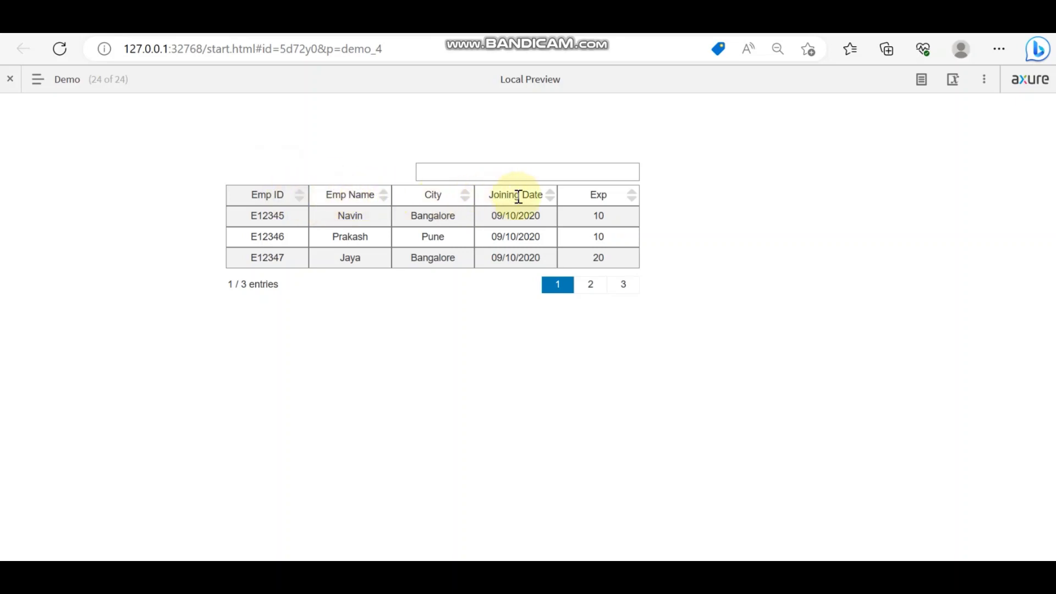
pyautogui.click(609, 572)
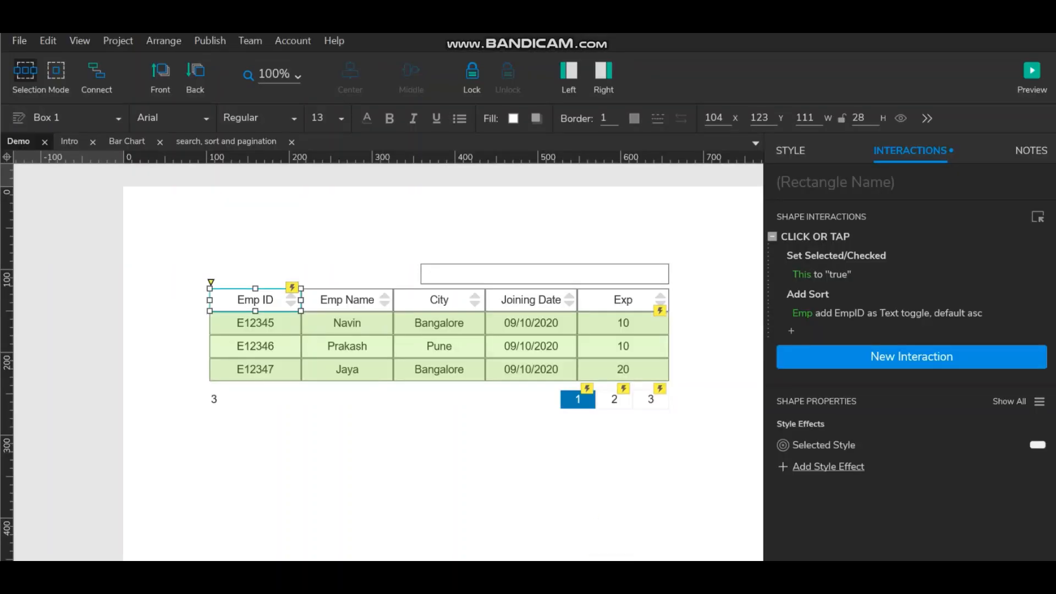
# Copy the Emp ID cell's Click or Tap interaction to the Emp Name header cell and set its sort column to EmpName.
pyautogui.click(853, 238)
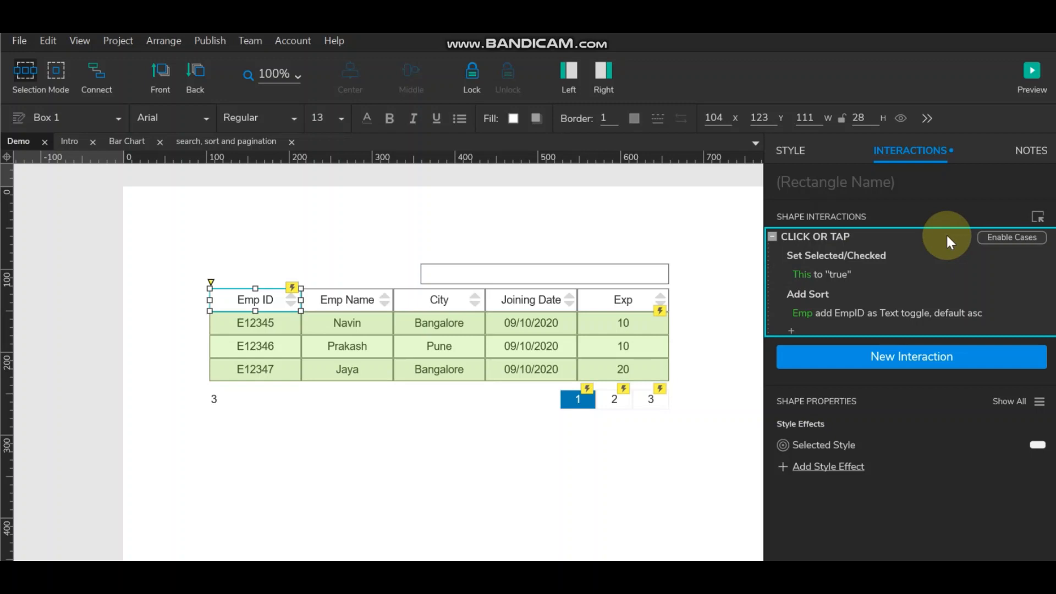
pyautogui.click(337, 295)
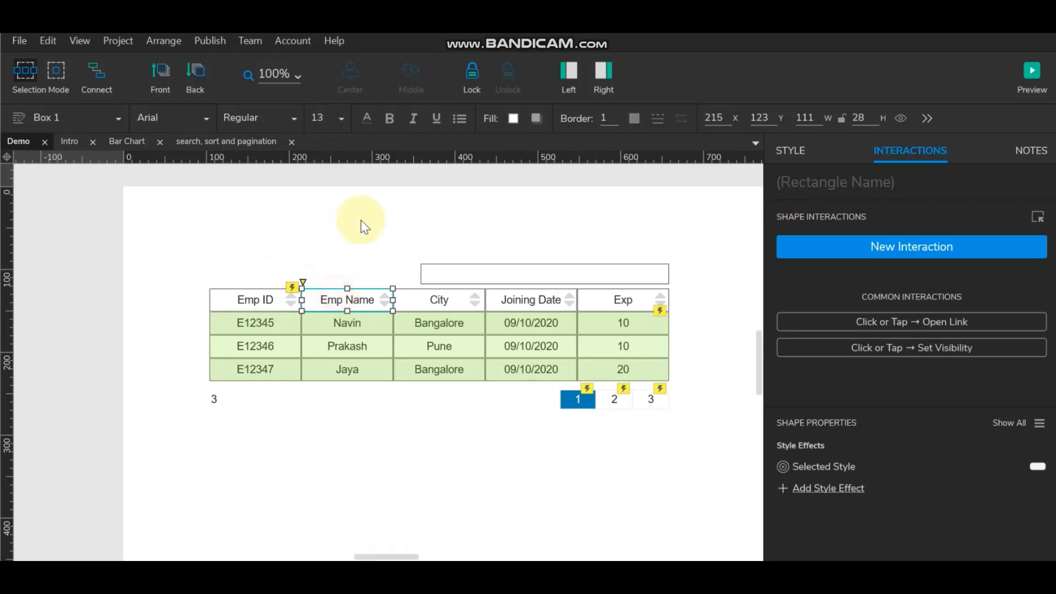
pyautogui.hotkey('ctrl', 'v')
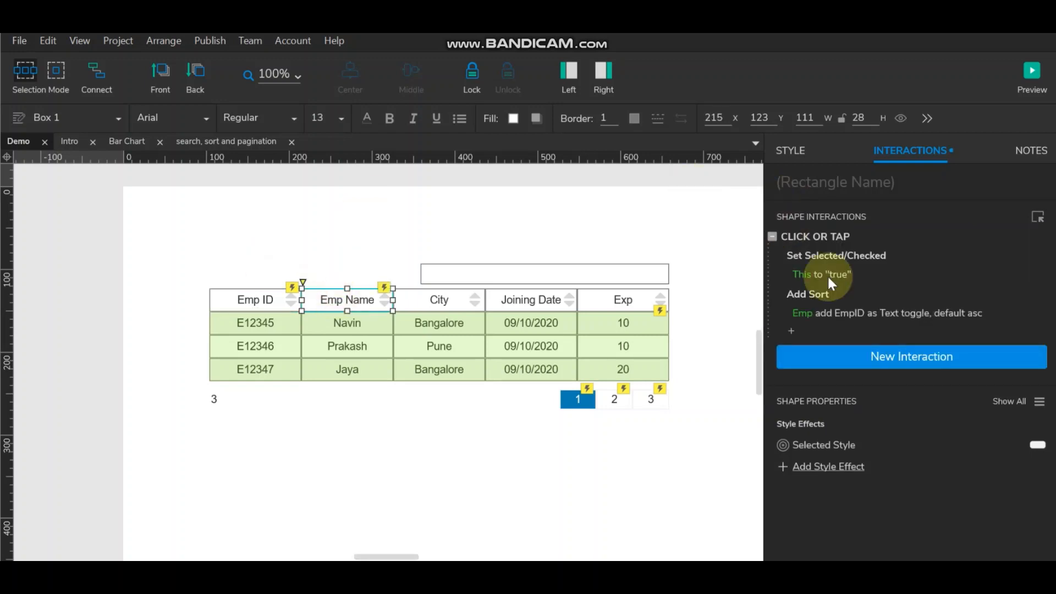
pyautogui.click(866, 313)
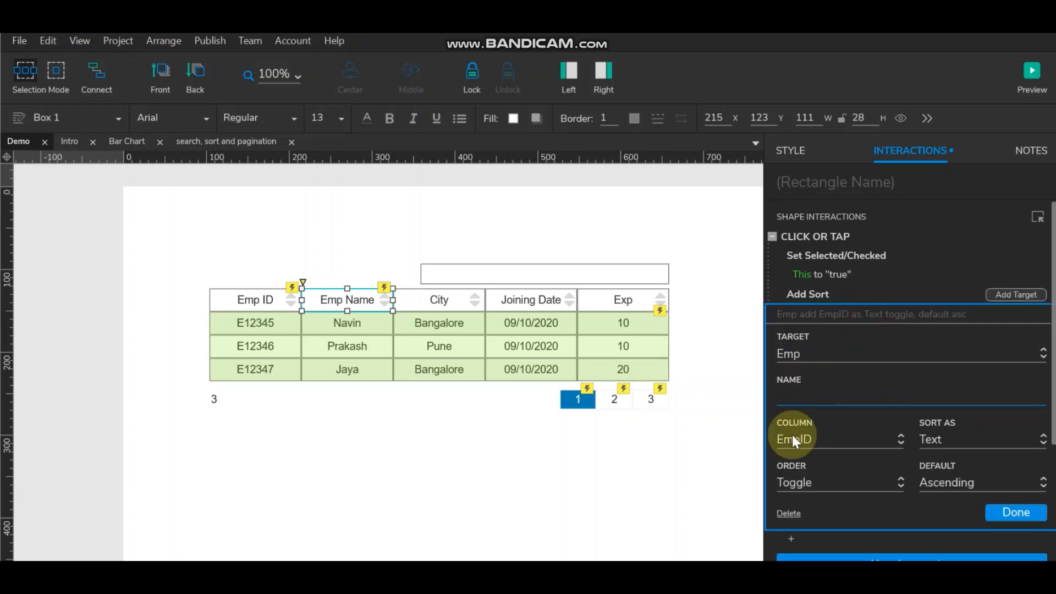
pyautogui.click(838, 441)
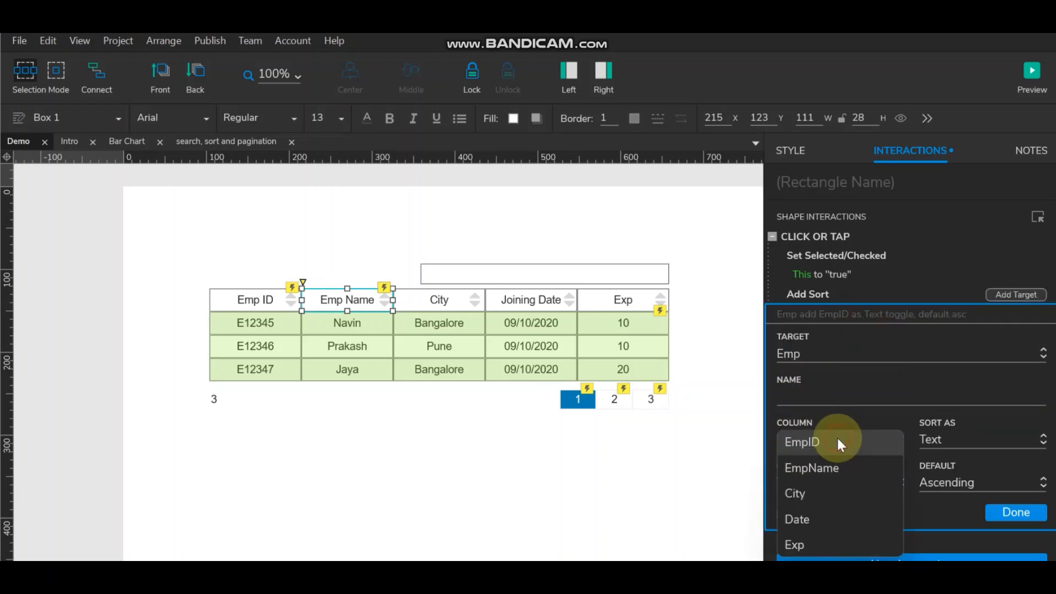
pyautogui.click(839, 469)
pyautogui.click(994, 512)
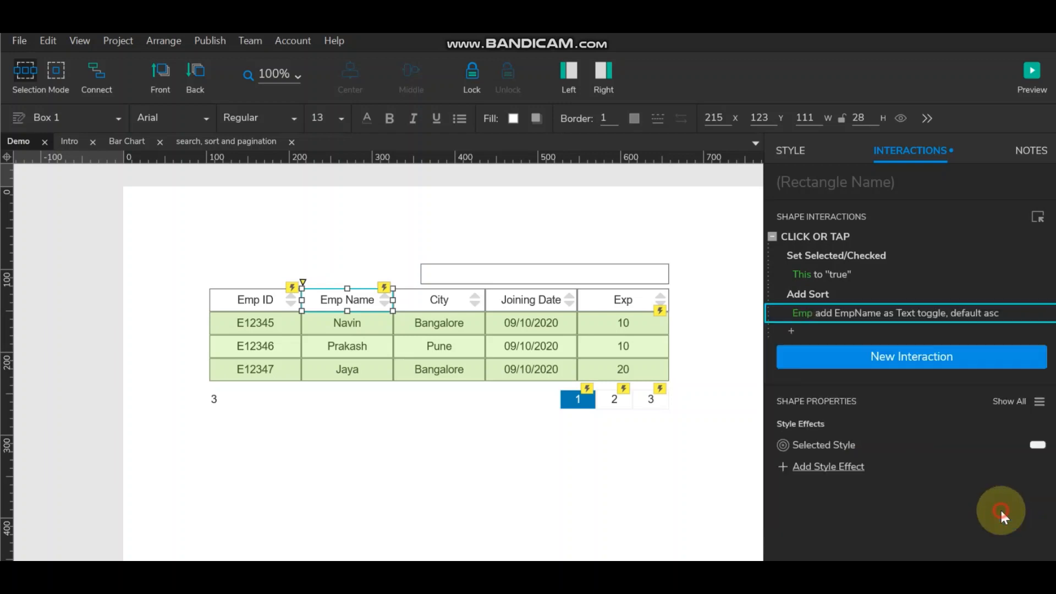
# Paste the copied Click or Tap interaction onto the City header cell and set its sort column to City.
pyautogui.click(446, 299)
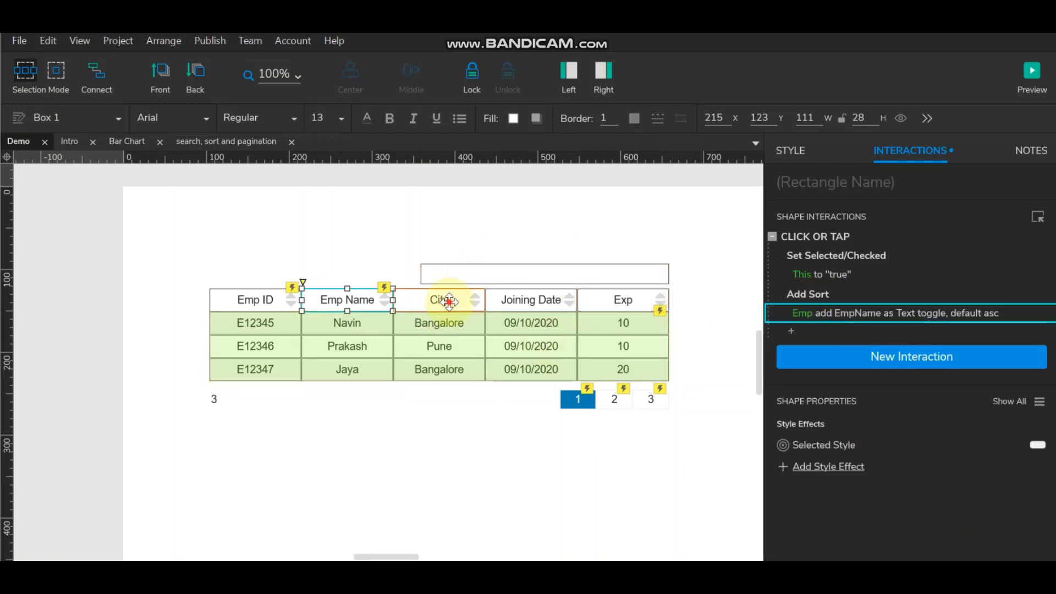
pyautogui.hotkey('ctrl', 'v')
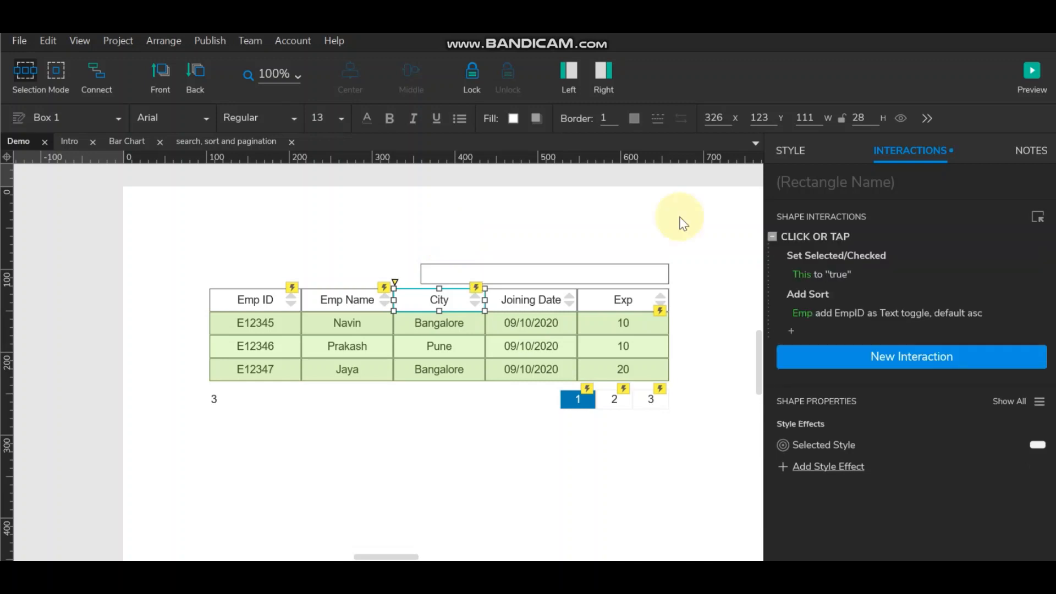
pyautogui.click(804, 314)
pyautogui.click(845, 438)
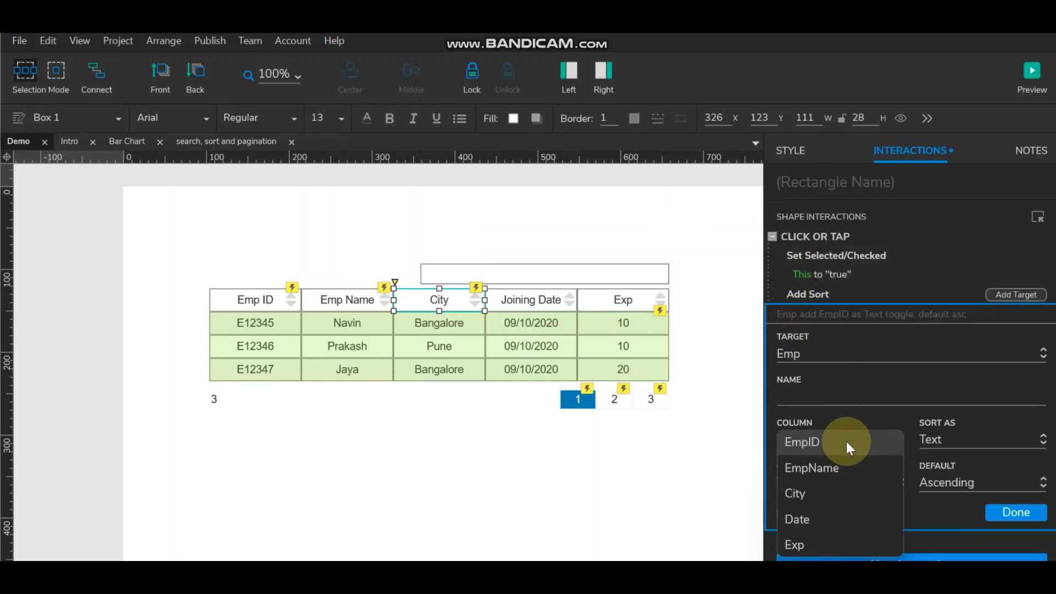
pyautogui.click(841, 486)
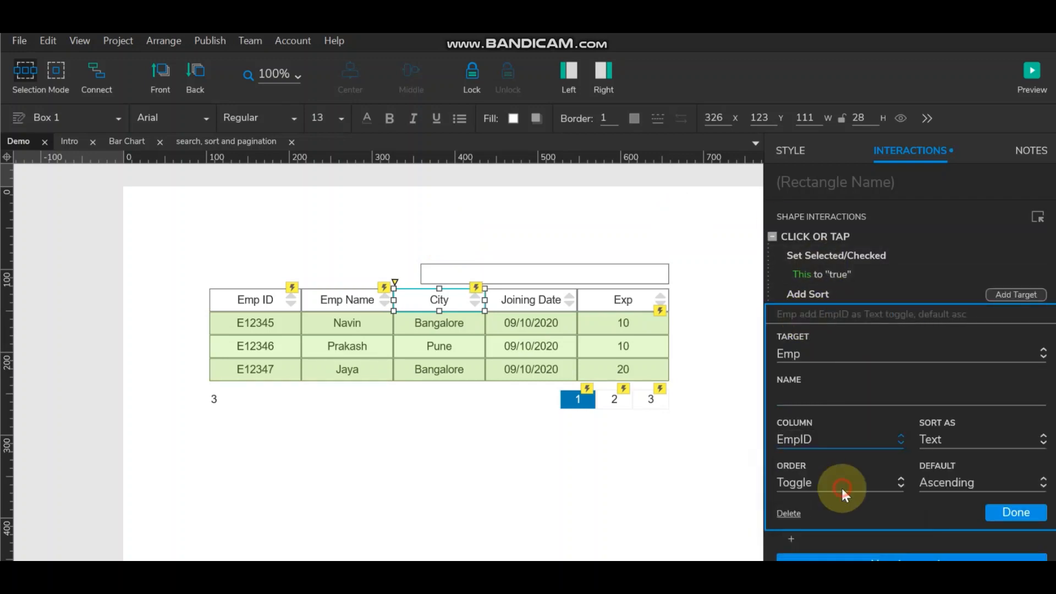
pyautogui.click(1015, 510)
# Paste the copied Click or Tap interaction onto the Joining Date header cell and set its sort column to Date.
pyautogui.click(546, 299)
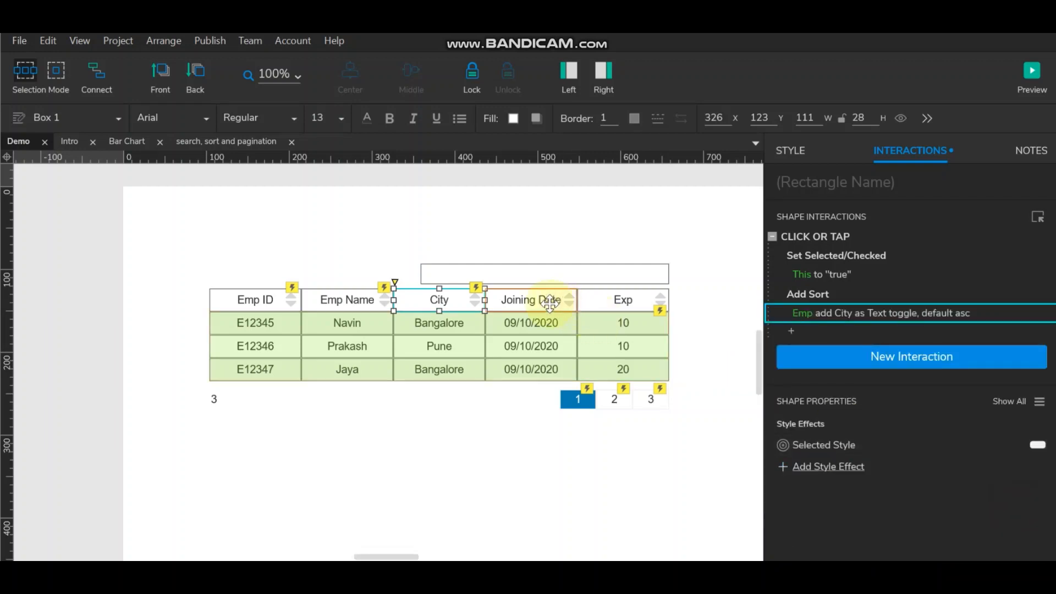
pyautogui.hotkey('ctrl', 'v')
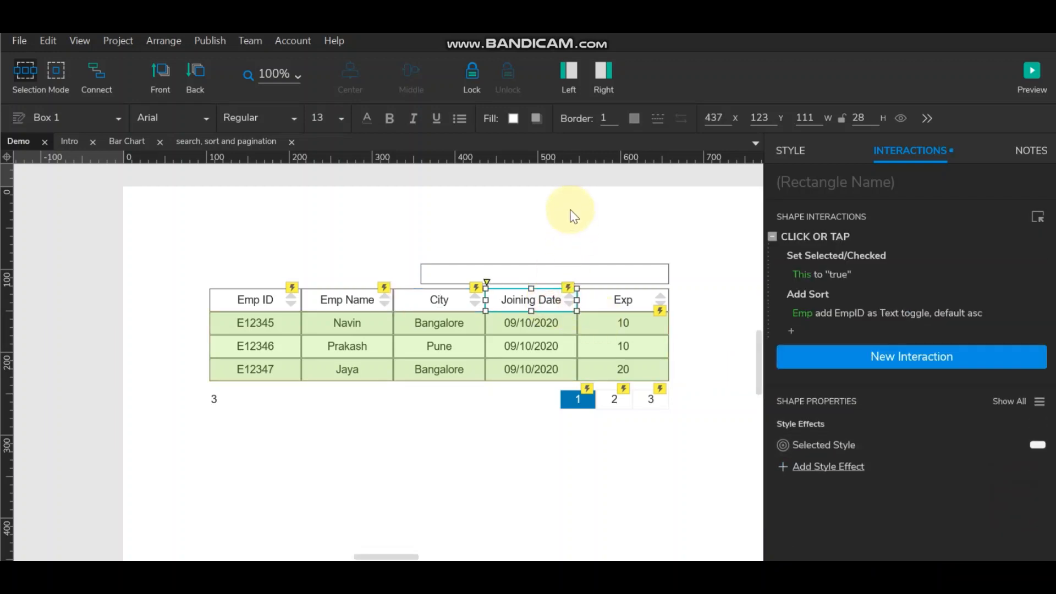
pyautogui.click(842, 309)
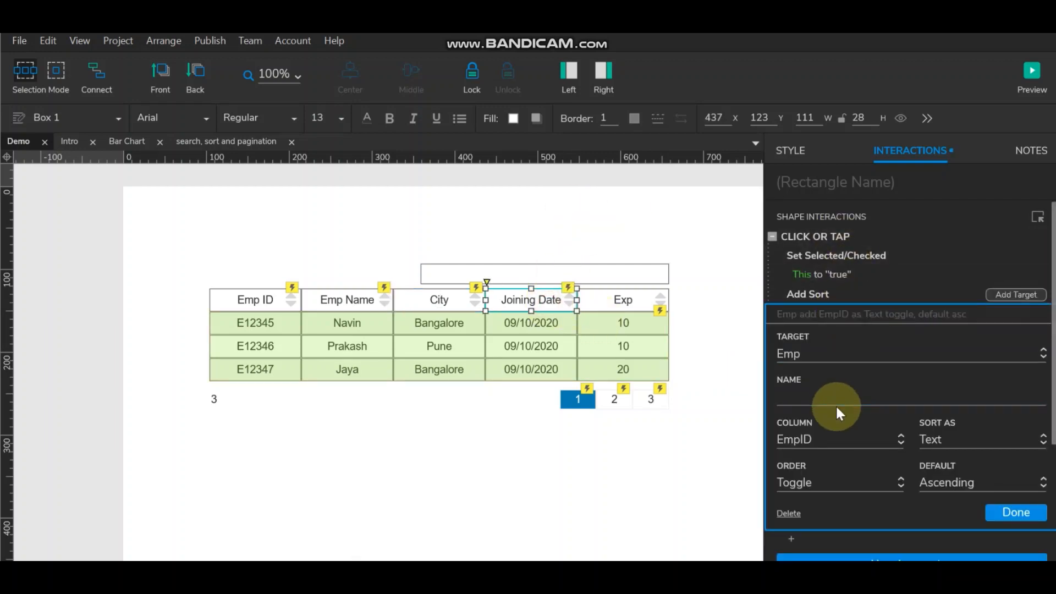
pyautogui.click(832, 442)
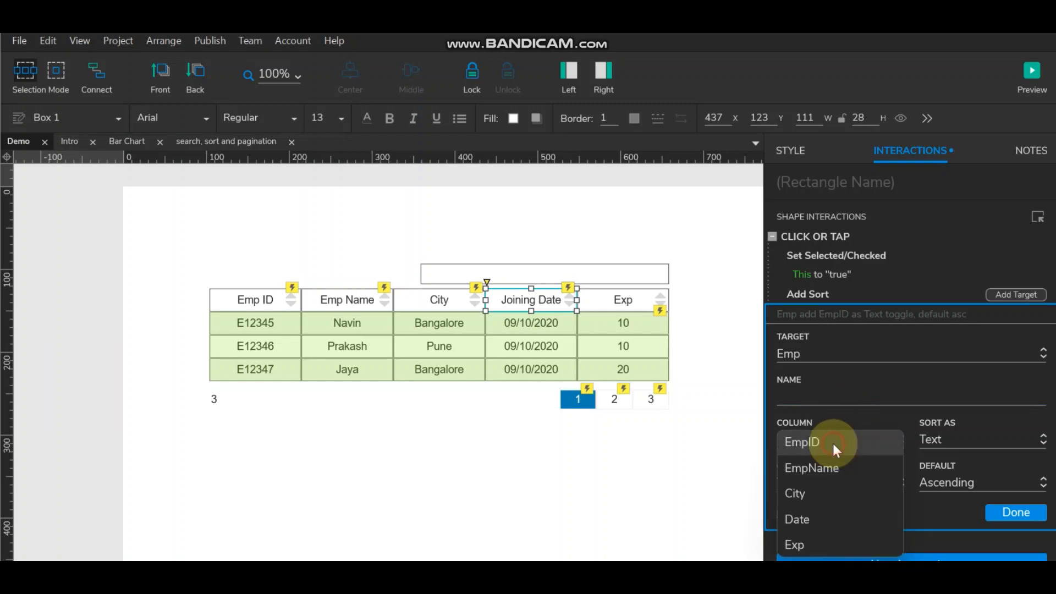
pyautogui.click(815, 511)
pyautogui.click(1012, 511)
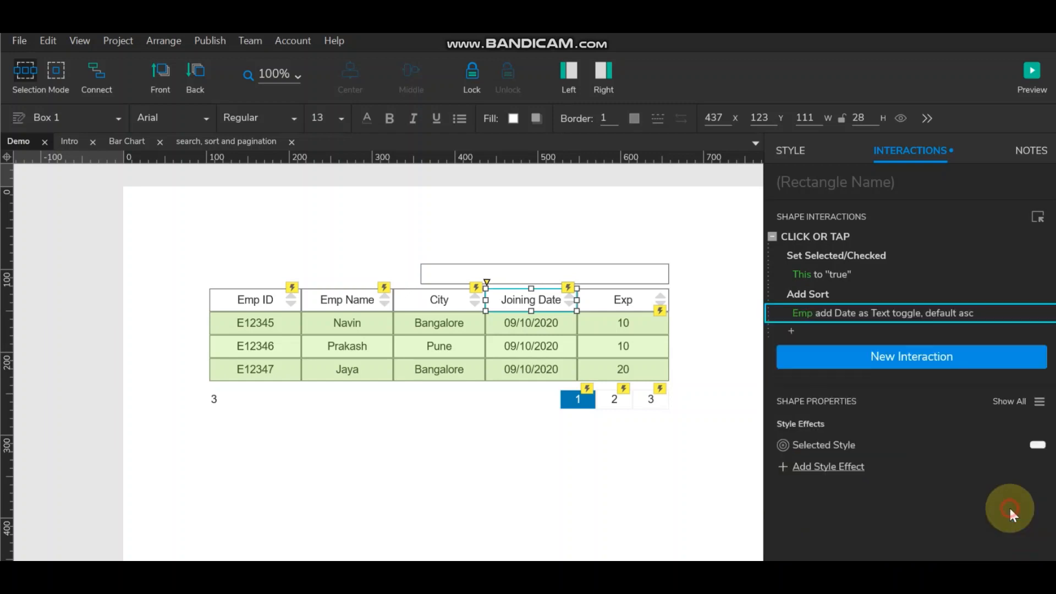
# Paste the copied Click or Tap interaction onto the Exp header cell and set its sort column to Exp.
pyautogui.click(629, 314)
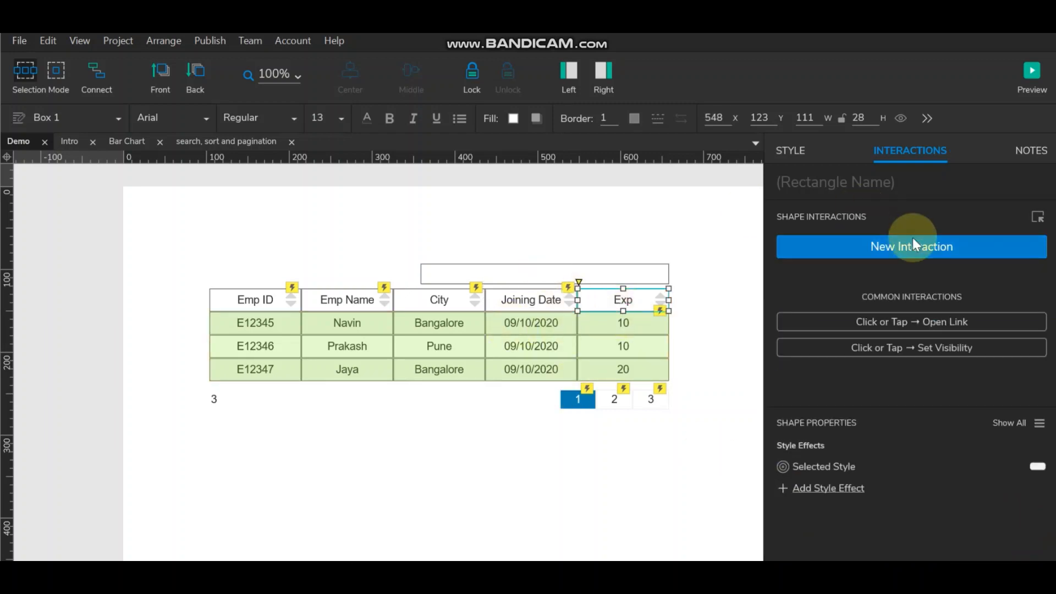
pyautogui.hotkey('ctrl', 'v')
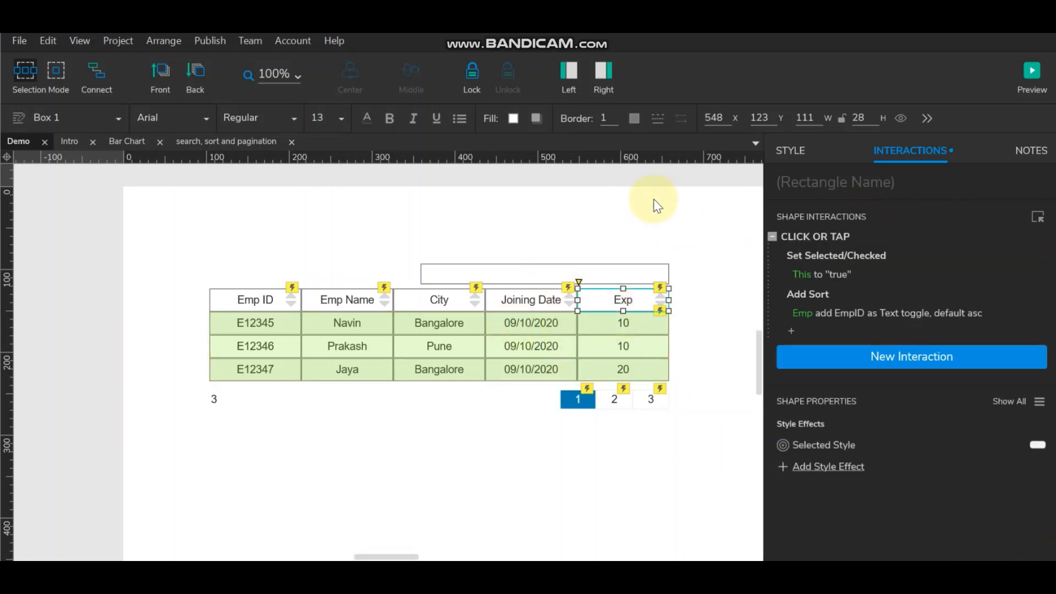
pyautogui.click(838, 313)
pyautogui.click(822, 434)
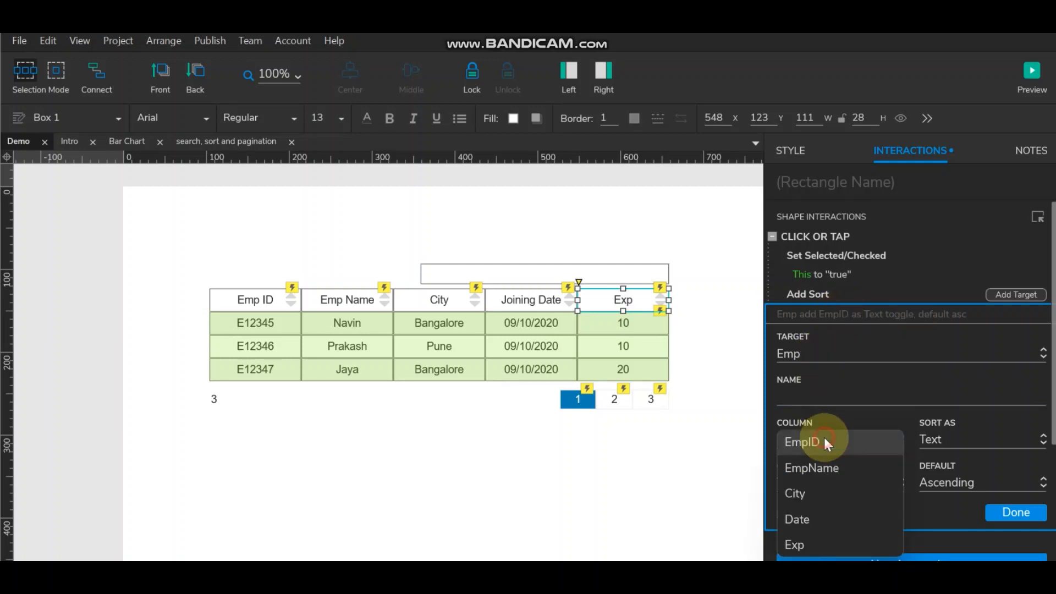
pyautogui.click(818, 536)
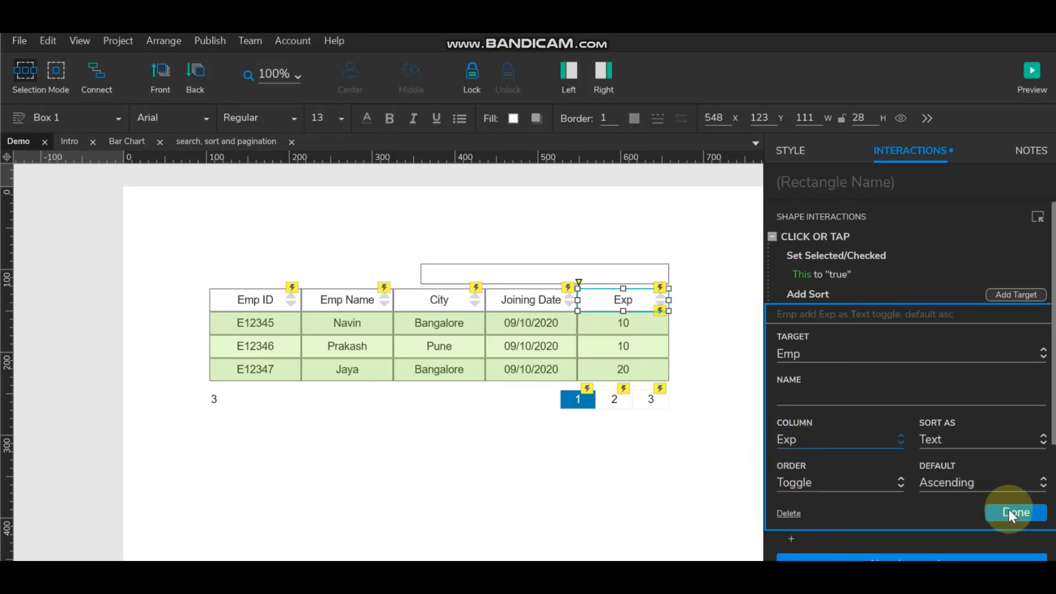
pyautogui.click(1008, 509)
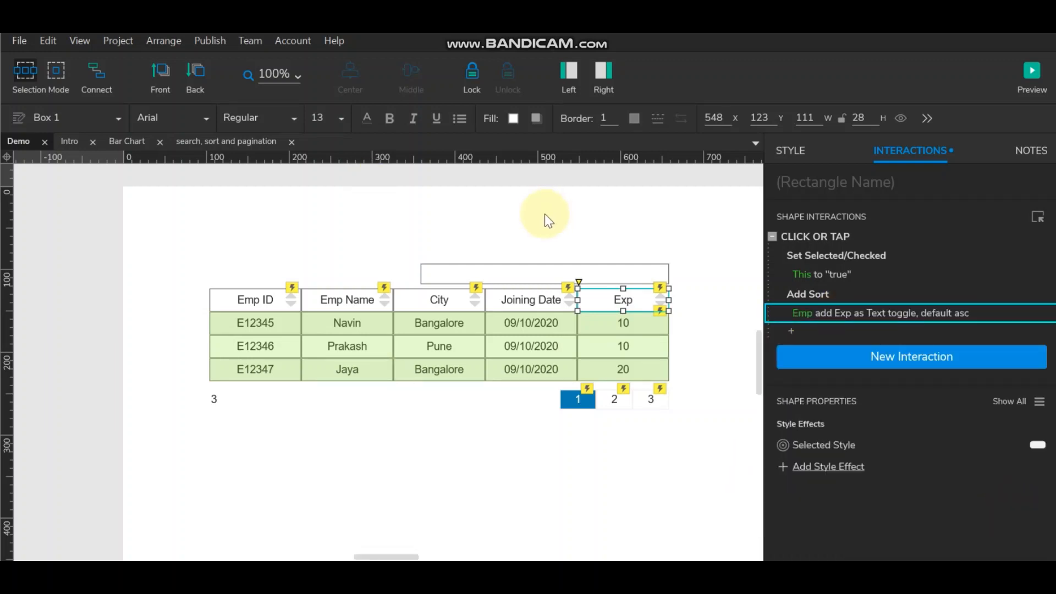
# Preview the page in the browser and test sorting with the Emp Name, City, Joining Date and Exp headers.
pyautogui.click(1027, 74)
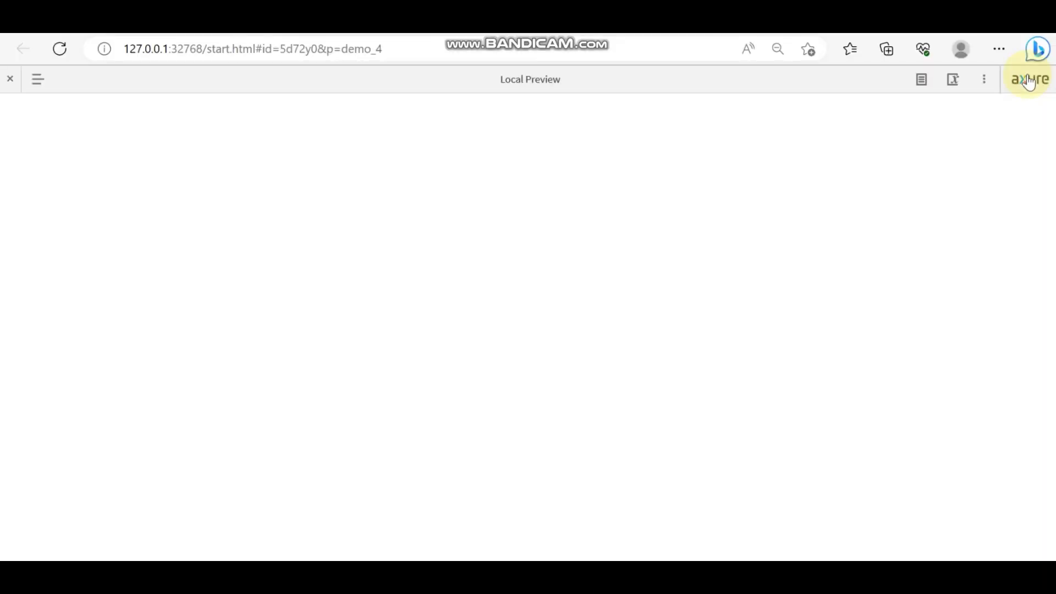
pyautogui.click(371, 196)
pyautogui.click(371, 198)
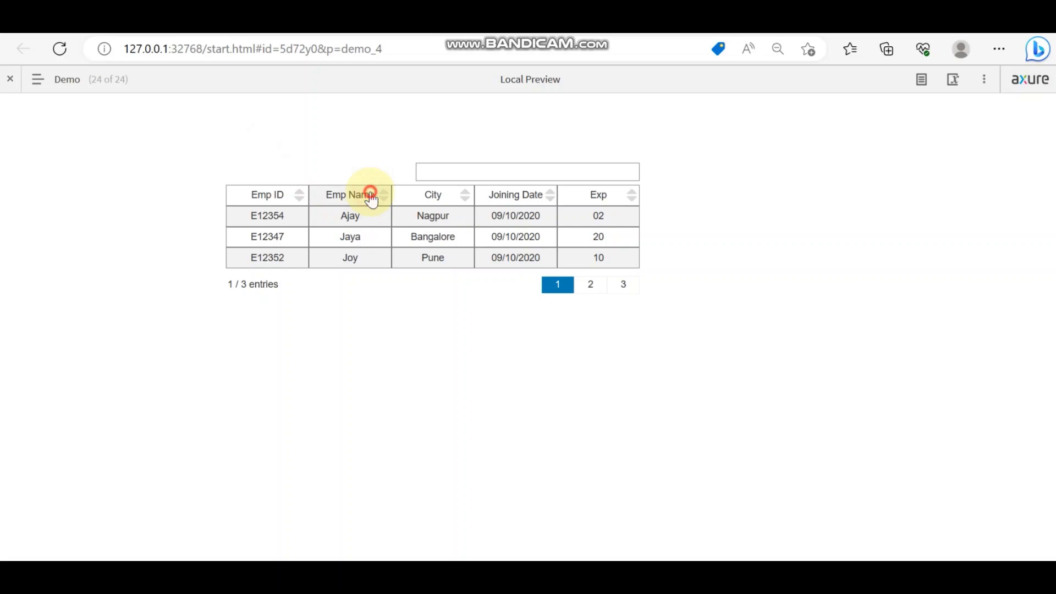
pyautogui.click(419, 198)
pyautogui.click(419, 198)
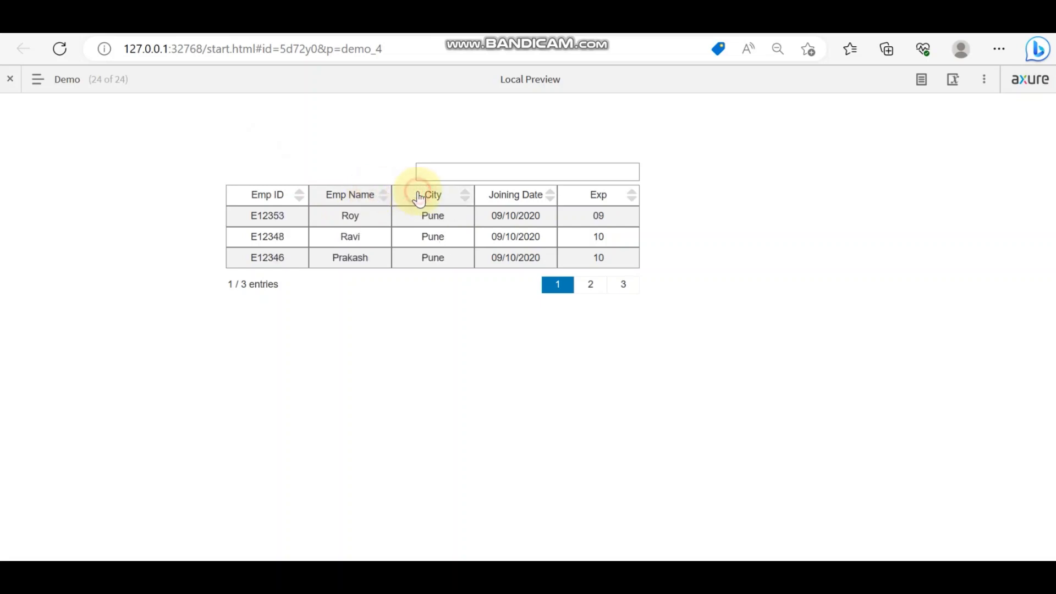
pyautogui.doubleClick(527, 197)
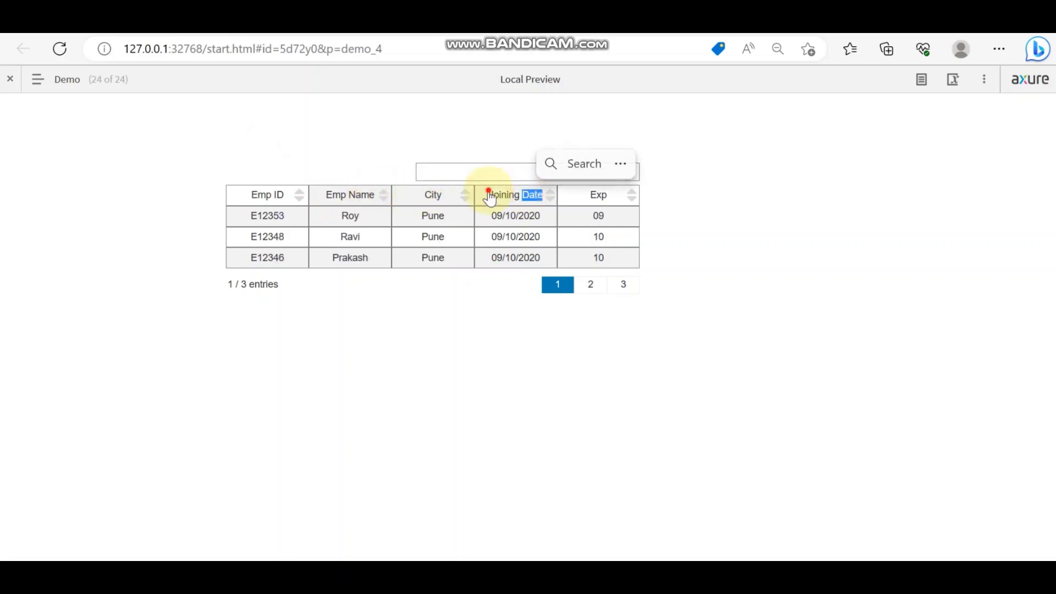
pyautogui.doubleClick(504, 196)
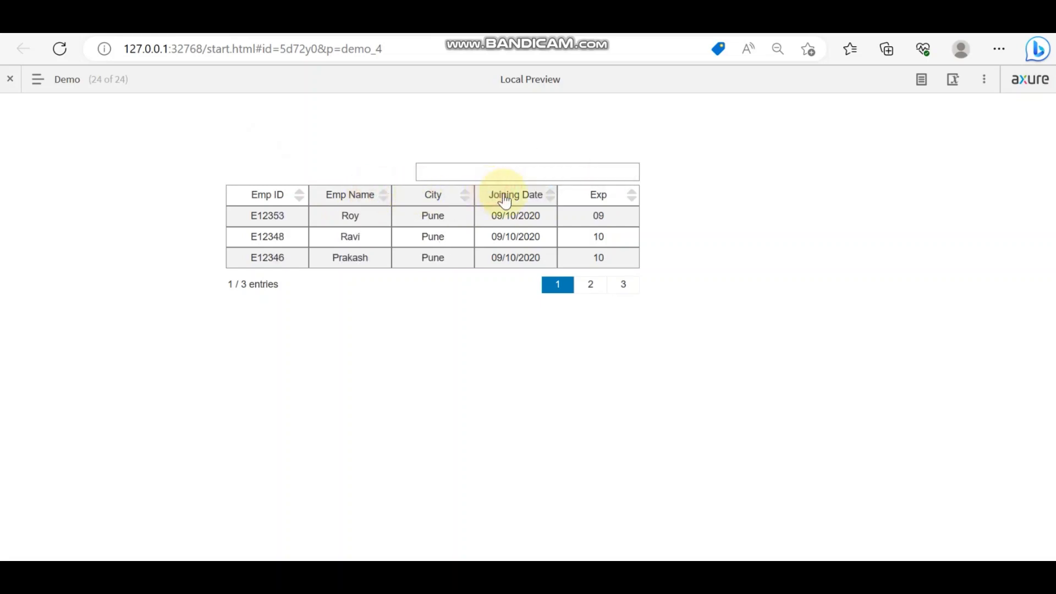
pyautogui.click(595, 197)
pyautogui.doubleClick(594, 196)
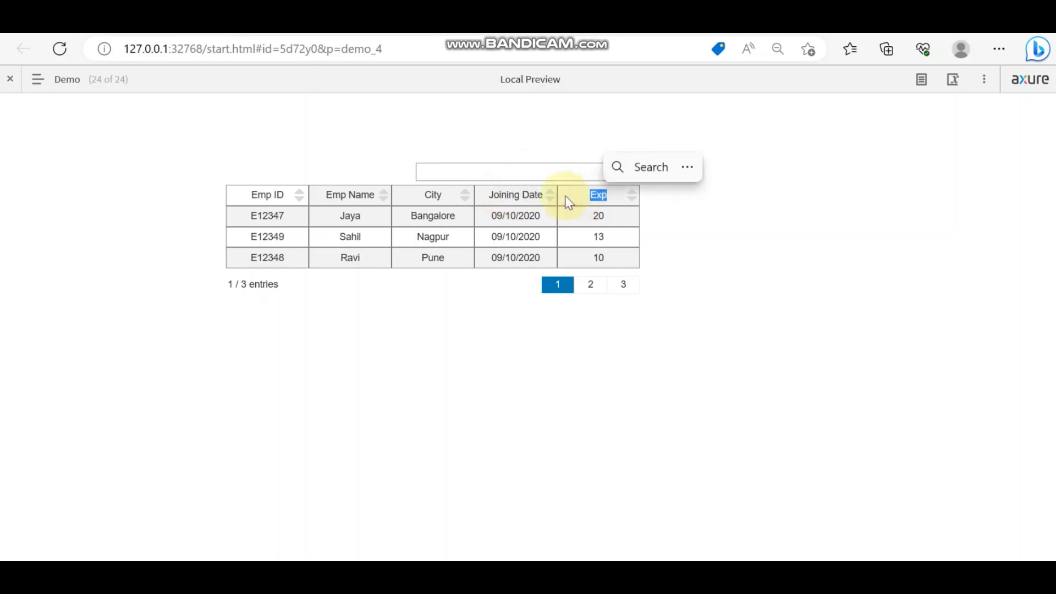
# Retest sorting with the Joining Date header in the preview and return to Axure RP.
pyautogui.doubleClick(514, 196)
pyautogui.click(662, 325)
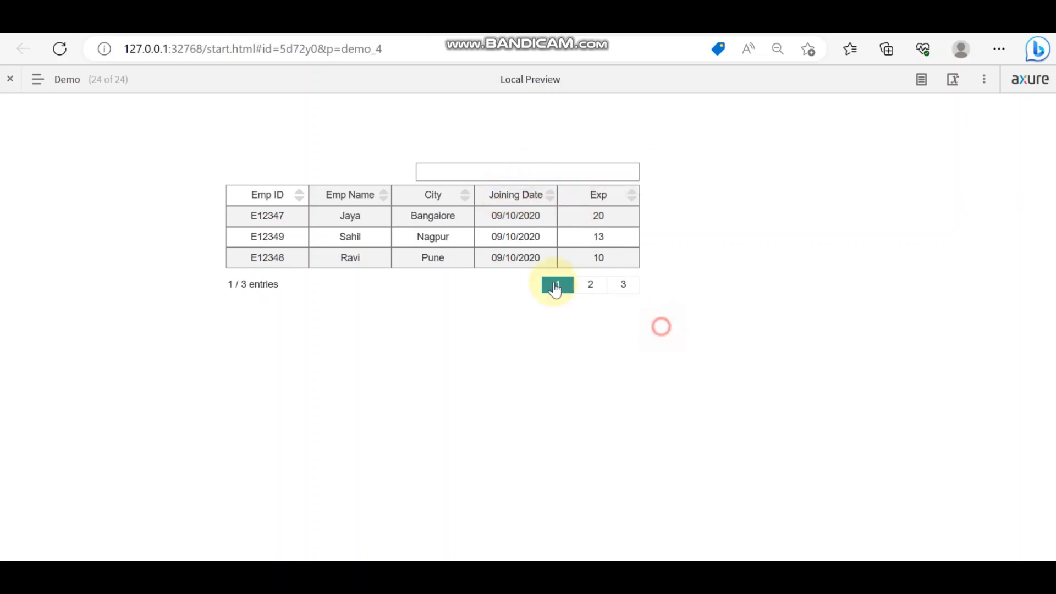
pyautogui.click(531, 198)
pyautogui.doubleClick(531, 198)
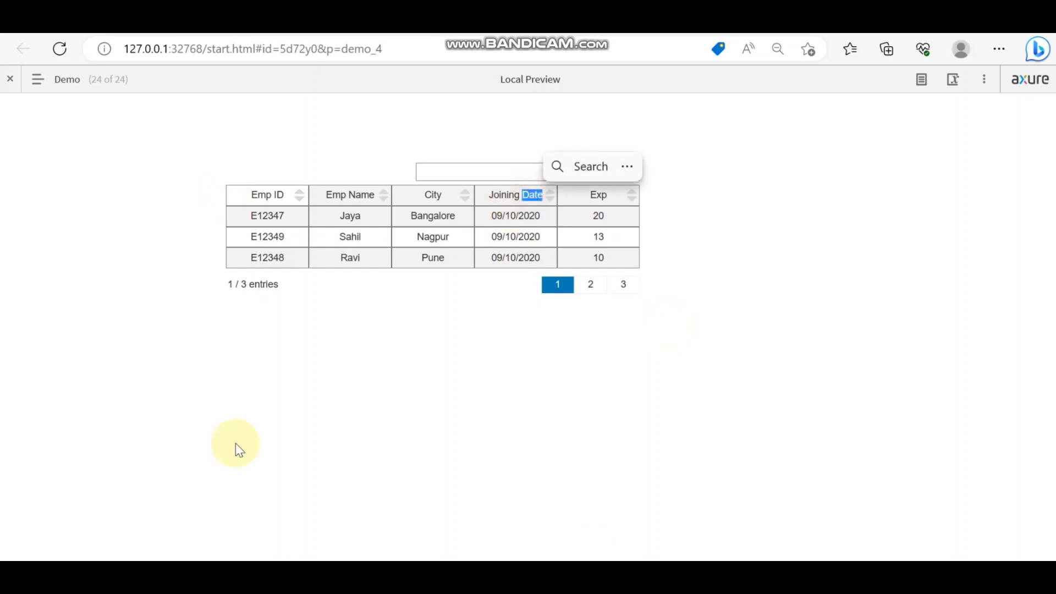
pyautogui.hotkey('alt', 'Tab')
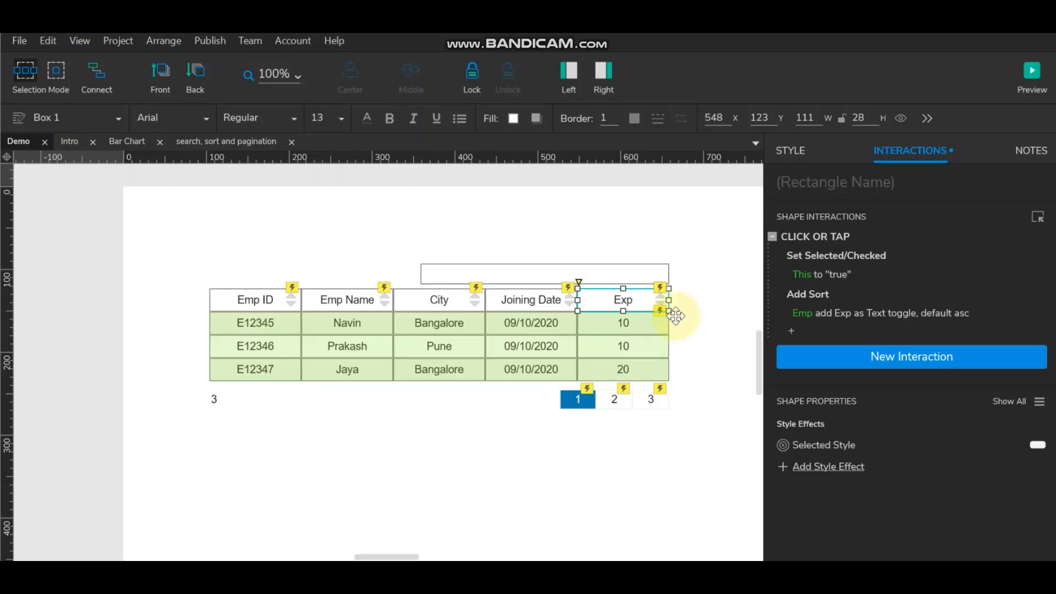
# Check the Joining Date header's sort settings against the Date column in the Emp repeater's data.
pyautogui.click(533, 297)
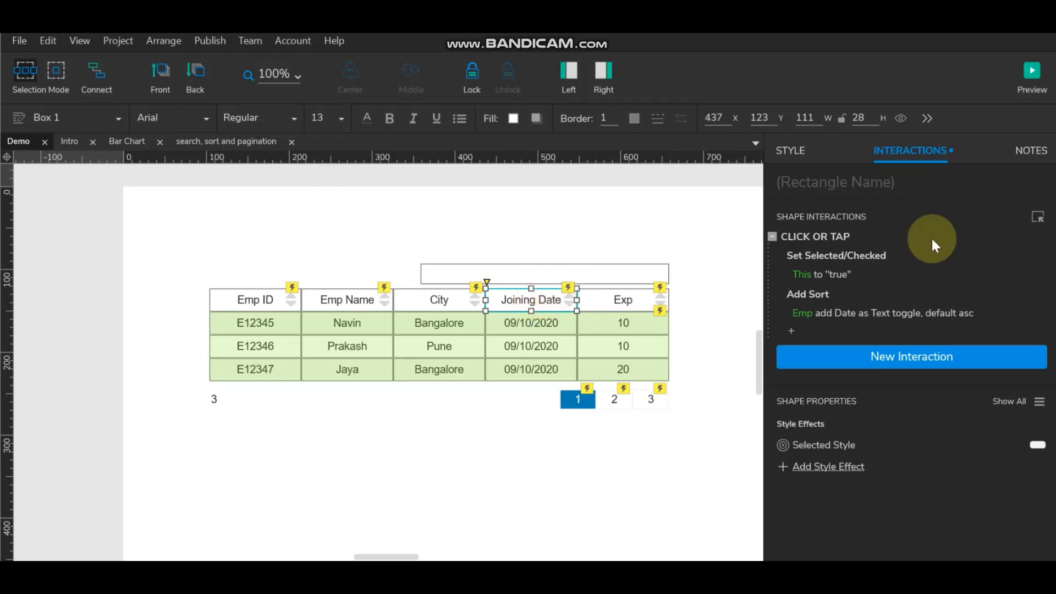
pyautogui.click(851, 314)
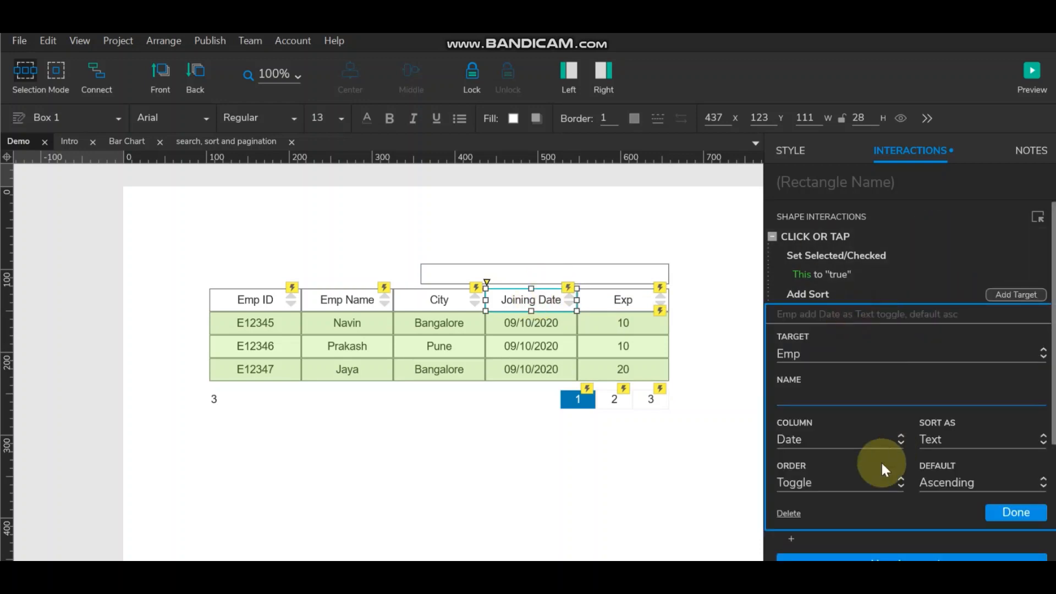
pyautogui.click(840, 441)
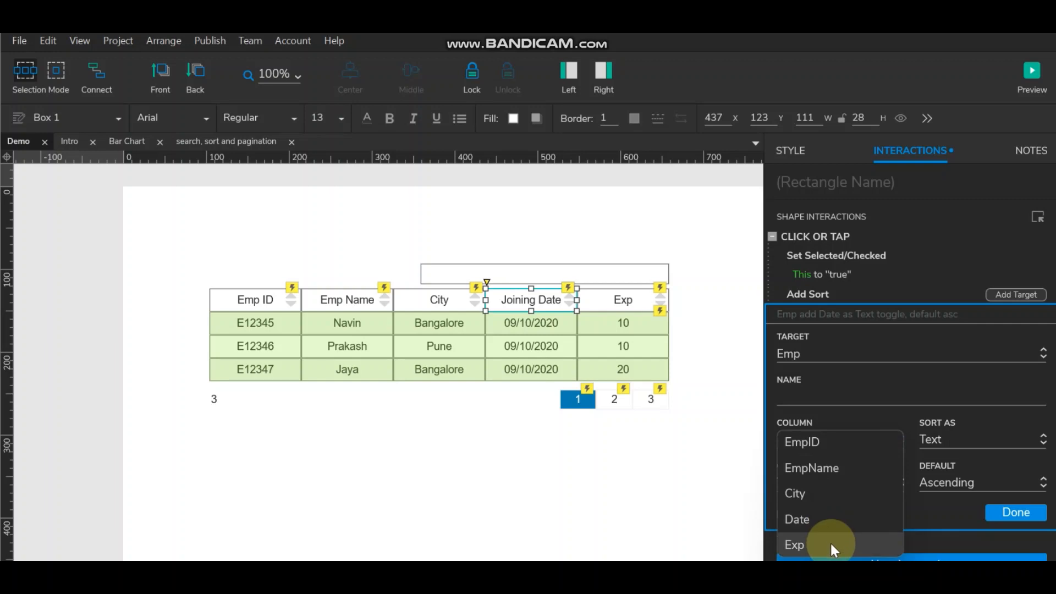
pyautogui.click(711, 384)
pyautogui.click(502, 342)
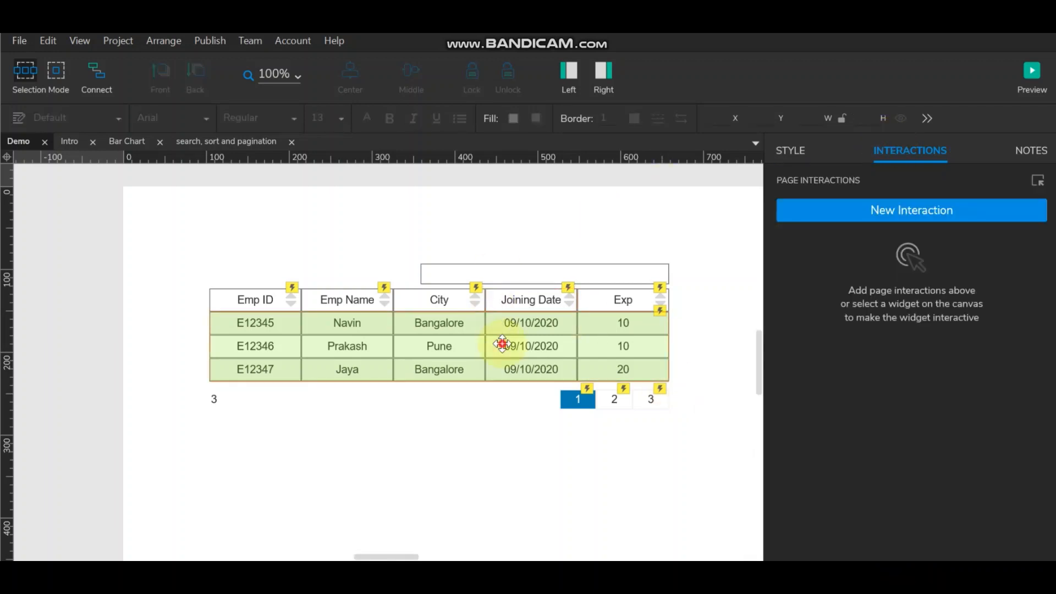
pyautogui.click(789, 158)
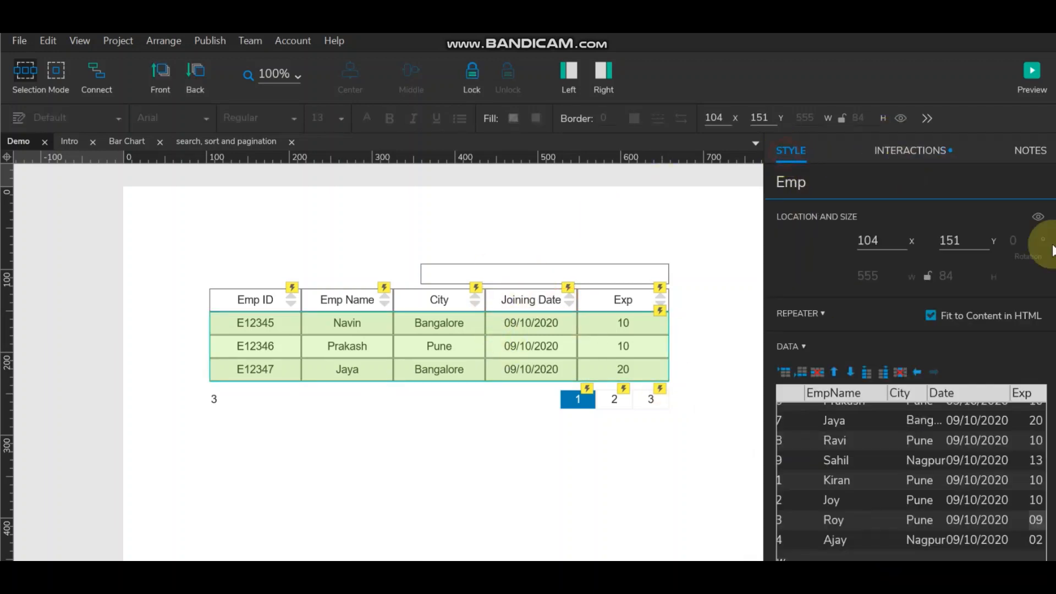
pyautogui.click(959, 393)
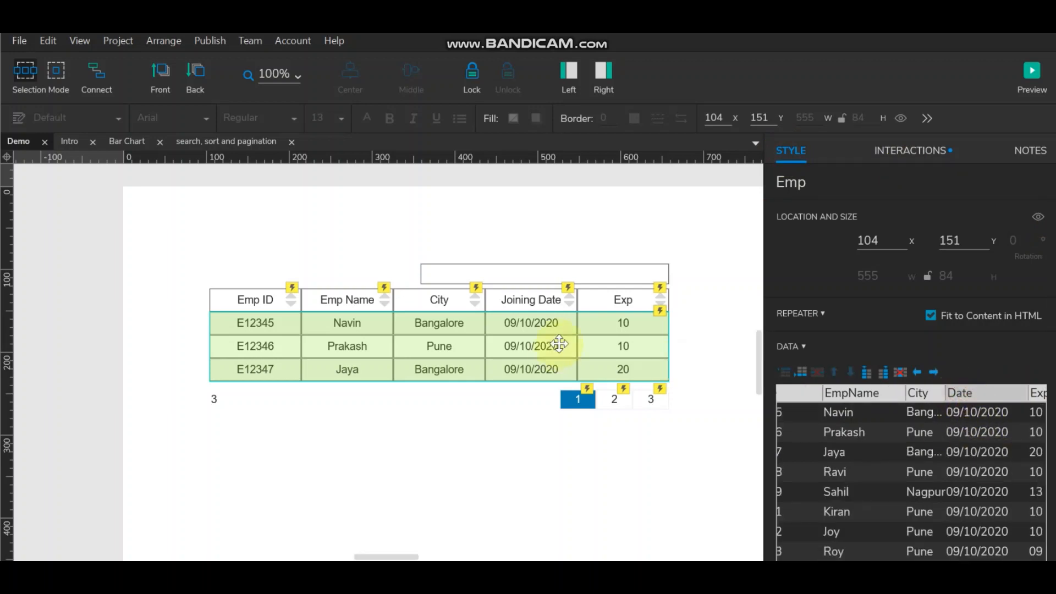
# Reselect Date as the sort column in the Joining Date header's Add Sort action and deselect the cell.
pyautogui.click(542, 300)
pyautogui.click(923, 153)
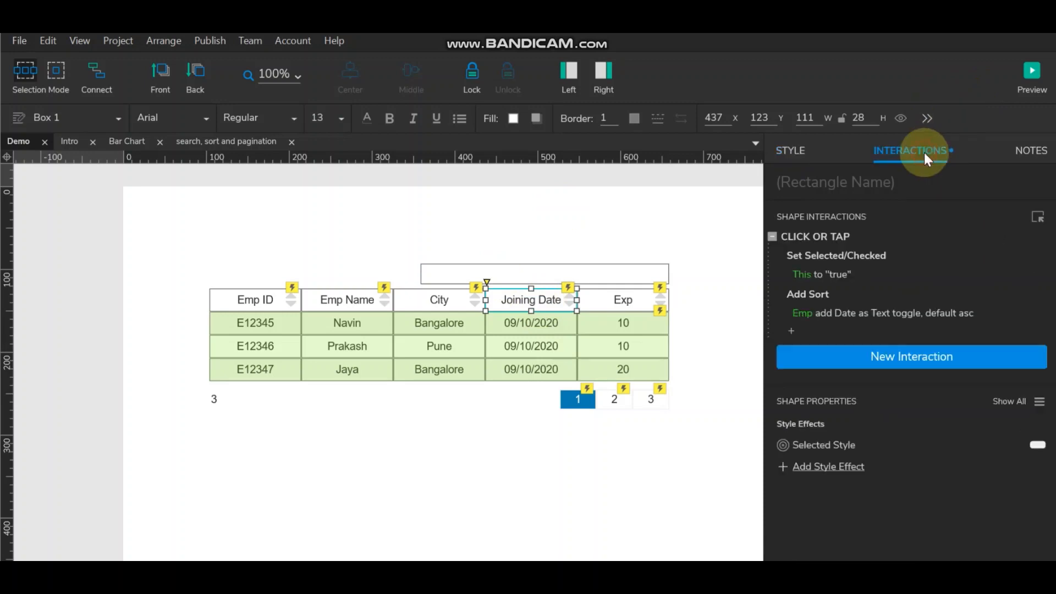
pyautogui.click(851, 311)
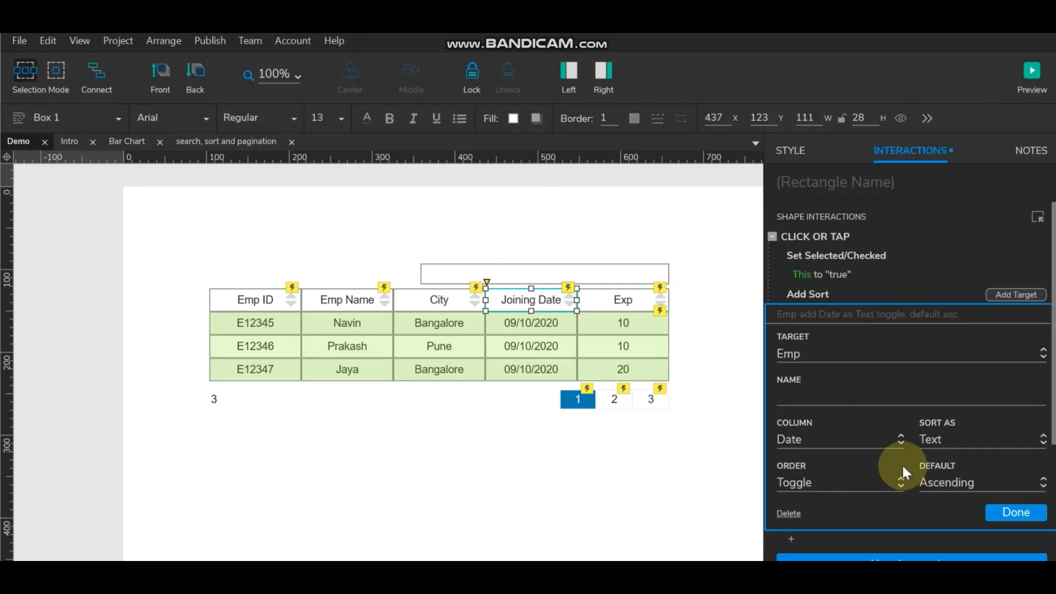
pyautogui.click(826, 439)
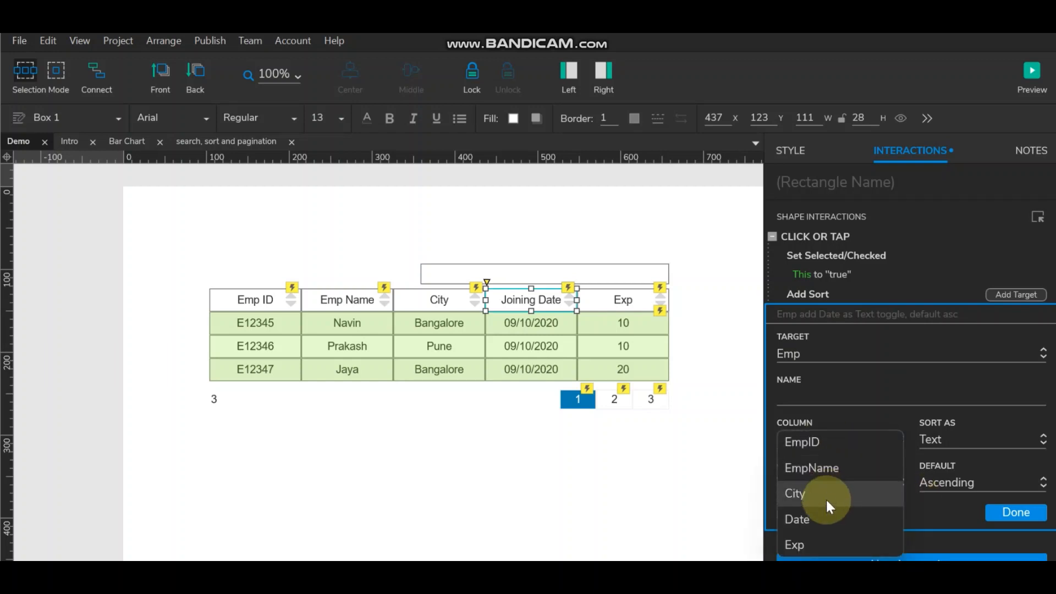
pyautogui.click(826, 518)
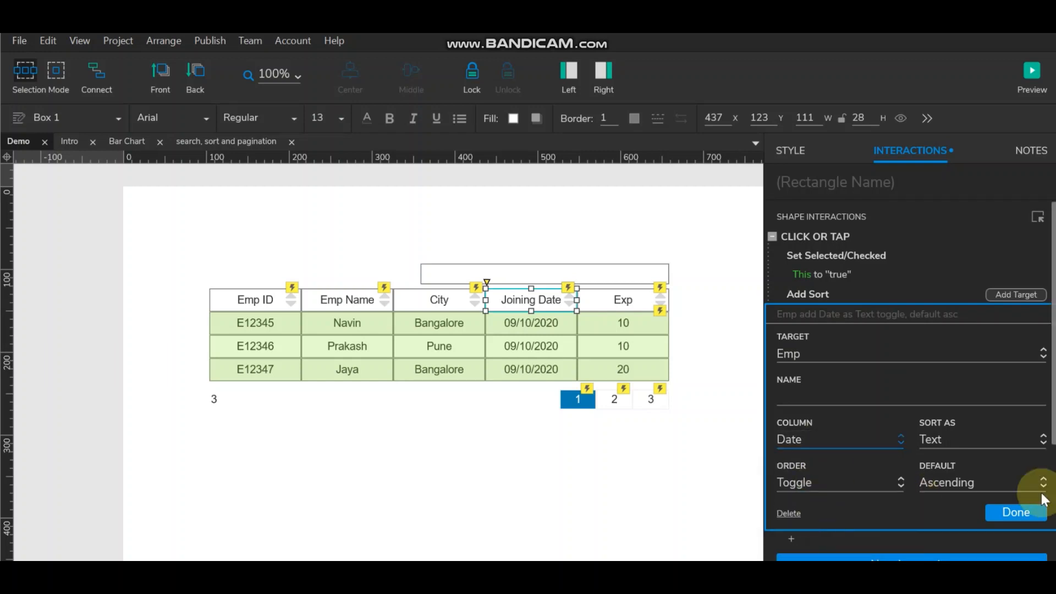
pyautogui.click(1015, 513)
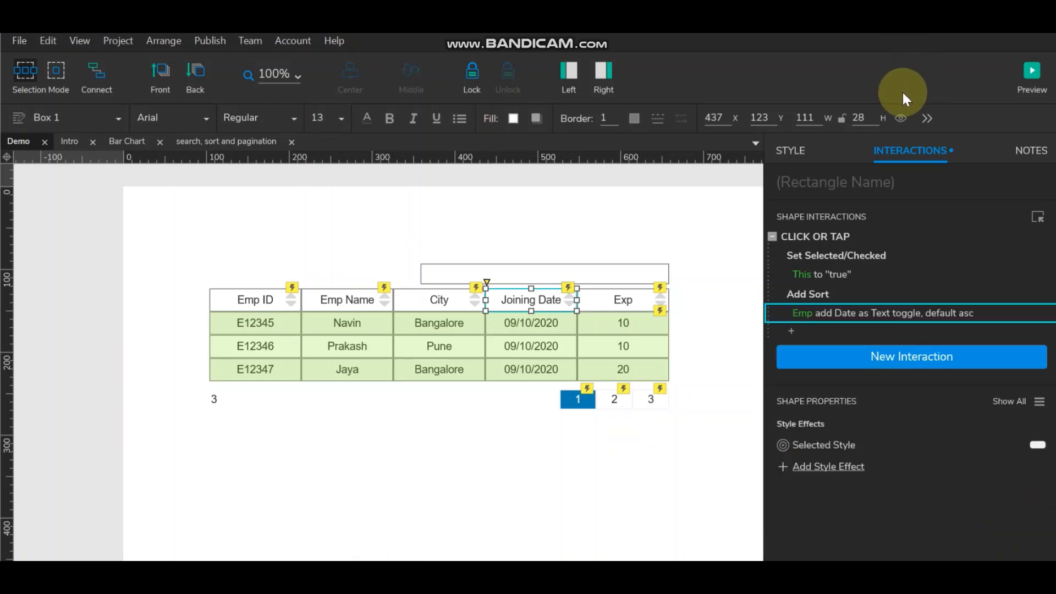
pyautogui.click(490, 237)
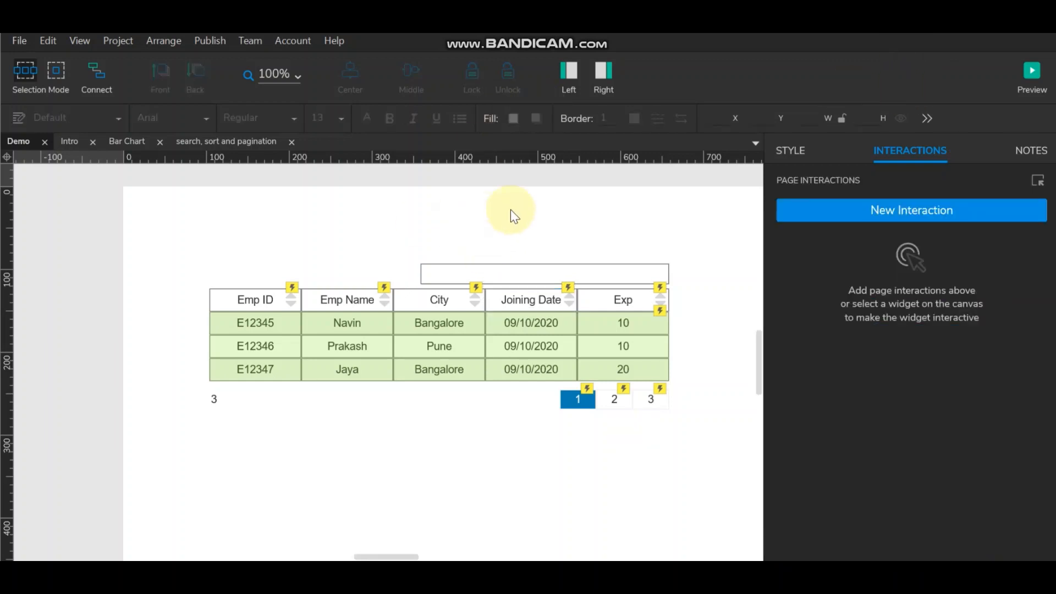
# Add a Text Changed interaction with a Show/Hide action targeting This Widget to the text field above the table.
pyautogui.click(484, 272)
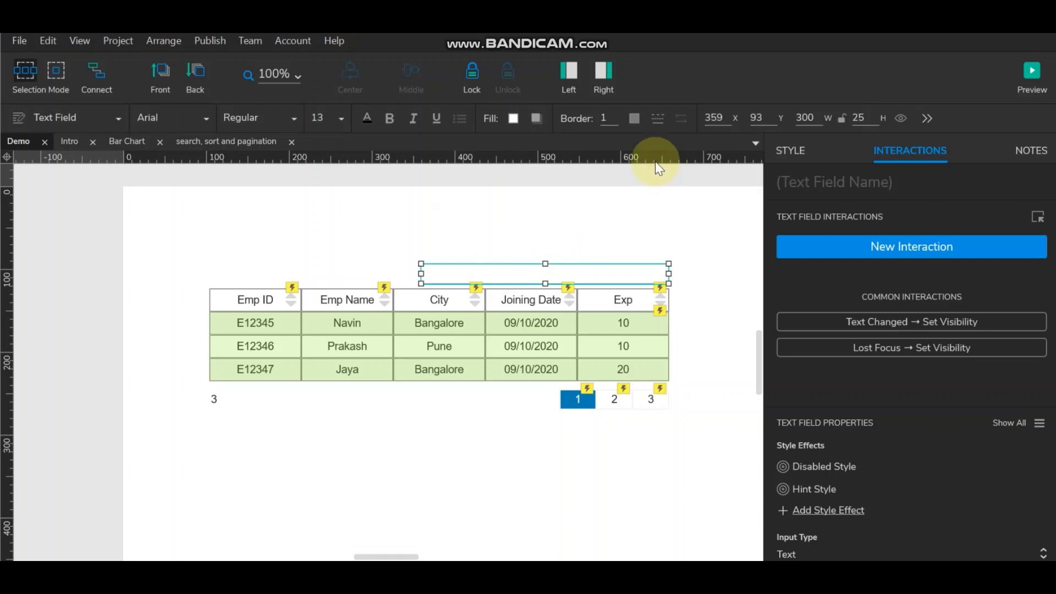
pyautogui.click(860, 324)
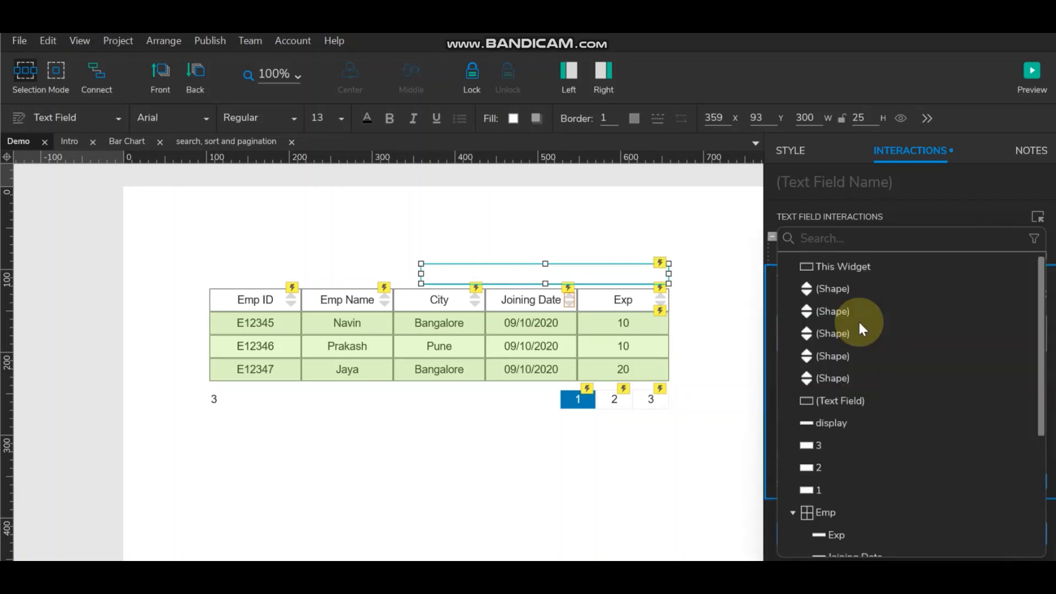
pyautogui.click(836, 266)
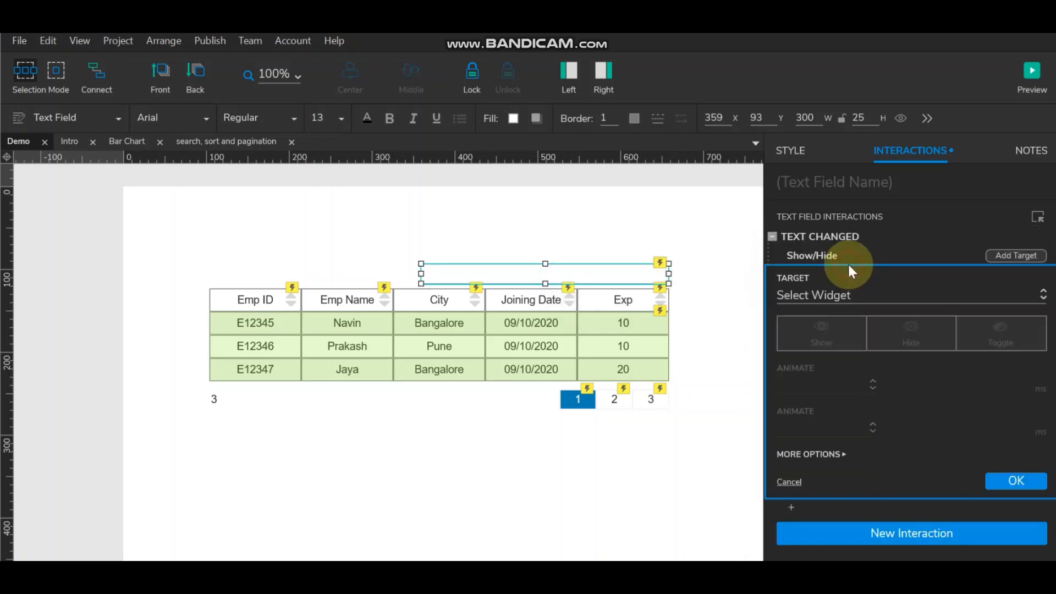
# Enable cases on the text field's Text Changed event in the Interaction Editor, adding Case 1 without any logic.
pyautogui.click(824, 240)
pyautogui.doubleClick(825, 242)
pyautogui.moveTo(443, 146)
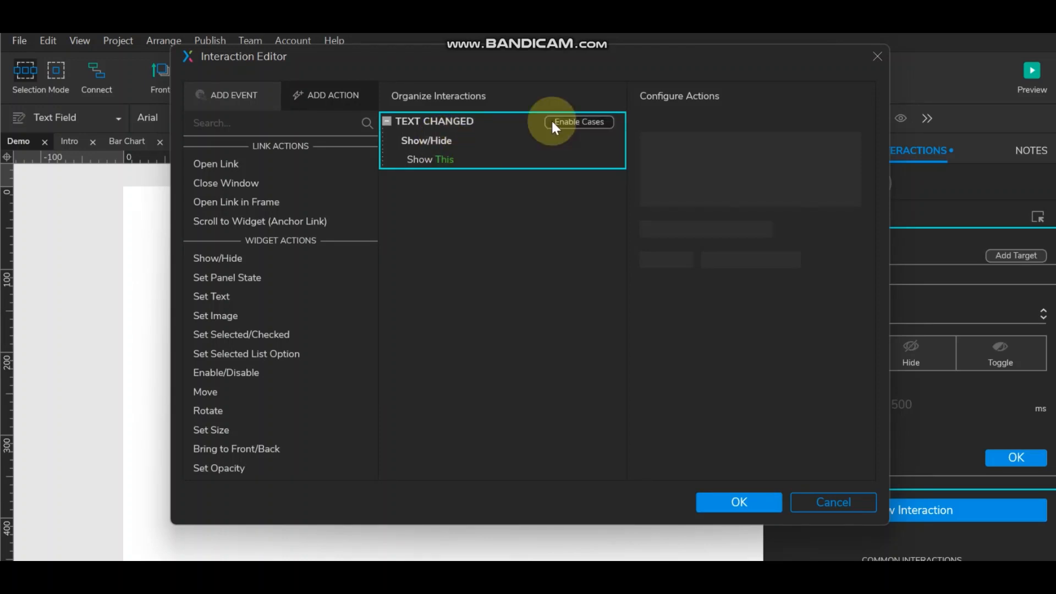
pyautogui.click(576, 126)
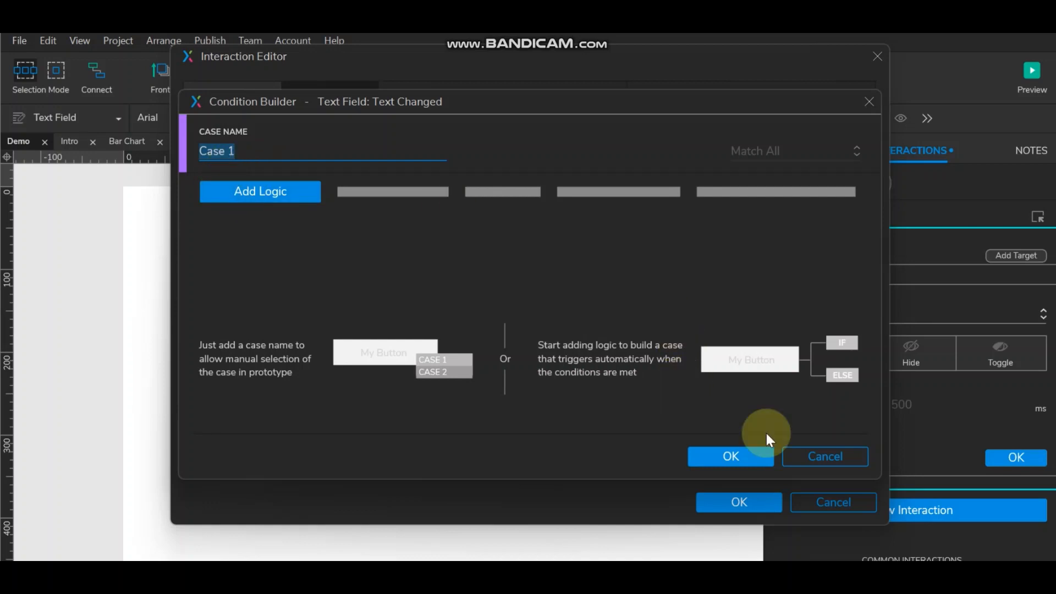
pyautogui.click(756, 454)
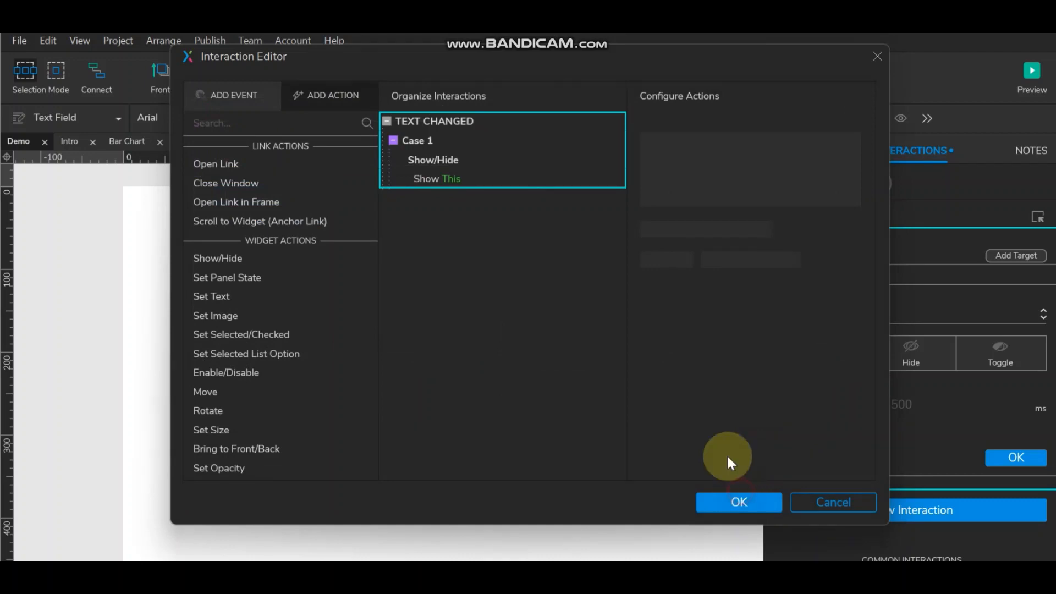
pyautogui.click(761, 500)
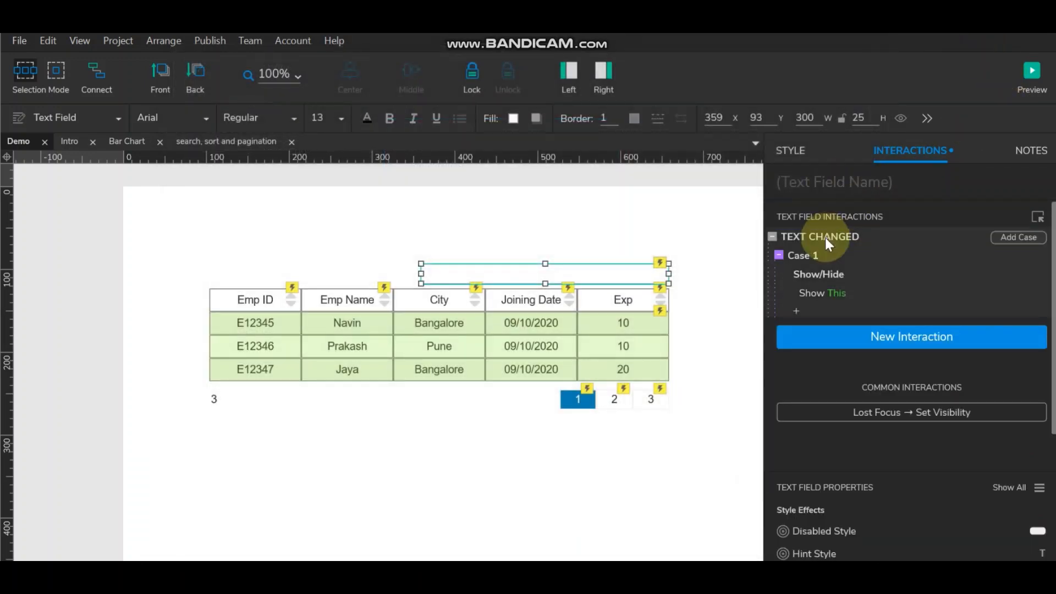
# Delete the Show/Hide action from Case 1 of the text field's Text Changed event.
pyautogui.click(821, 274)
pyautogui.rightClick(819, 272)
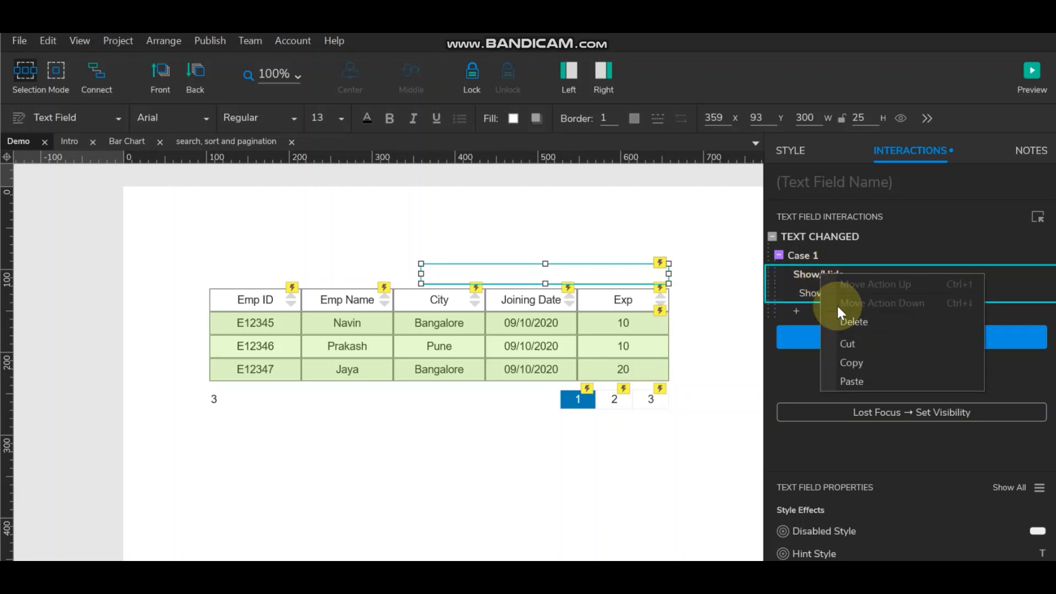
pyautogui.click(840, 316)
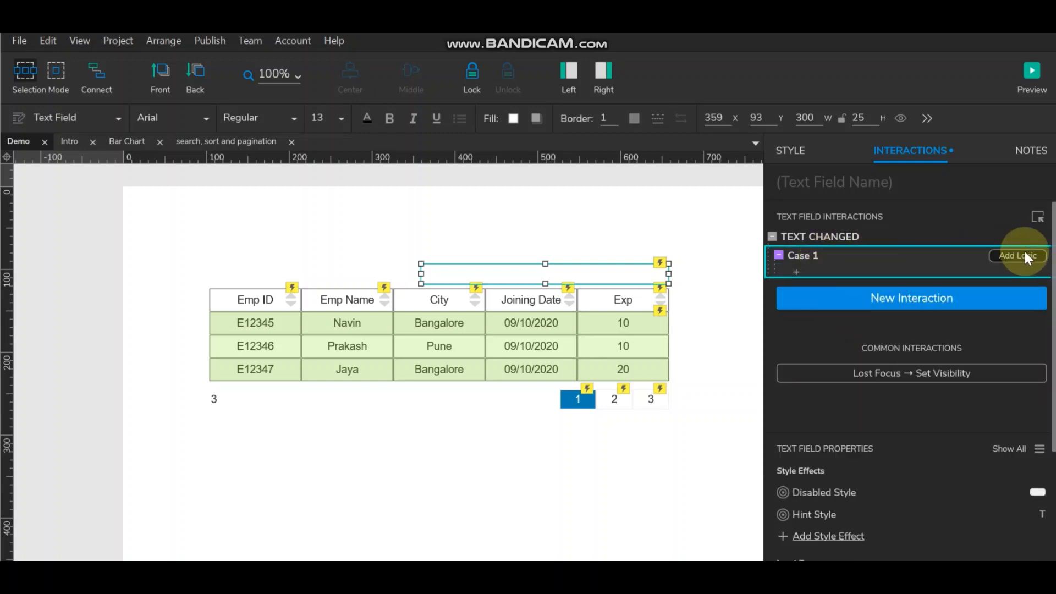
# Add a condition to Case 1 of the text field's Text Changed event: text on This does not equal an empty value.
pyautogui.click(1024, 252)
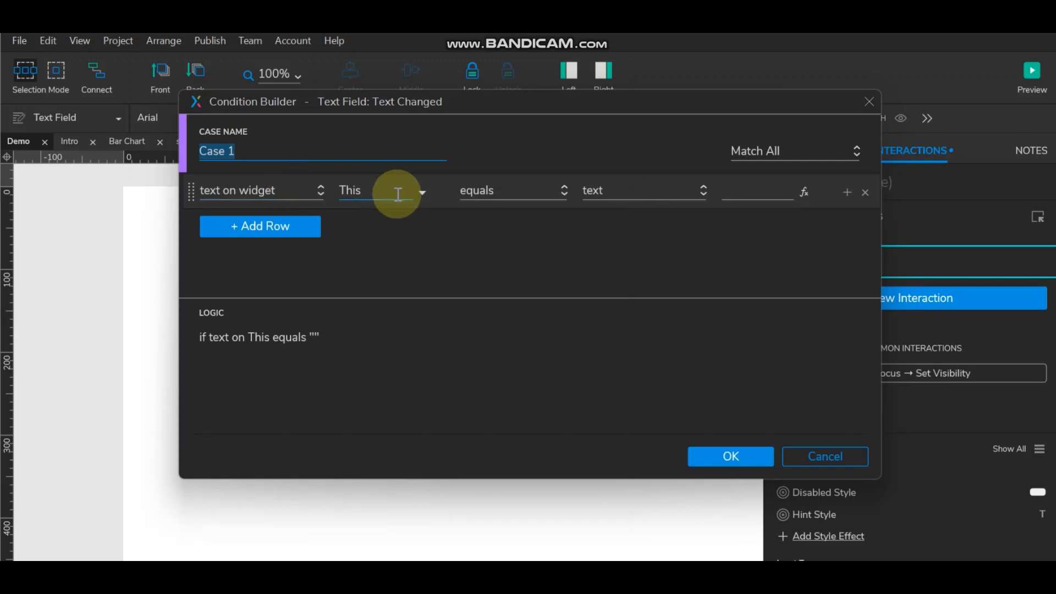
pyautogui.click(493, 195)
pyautogui.click(498, 233)
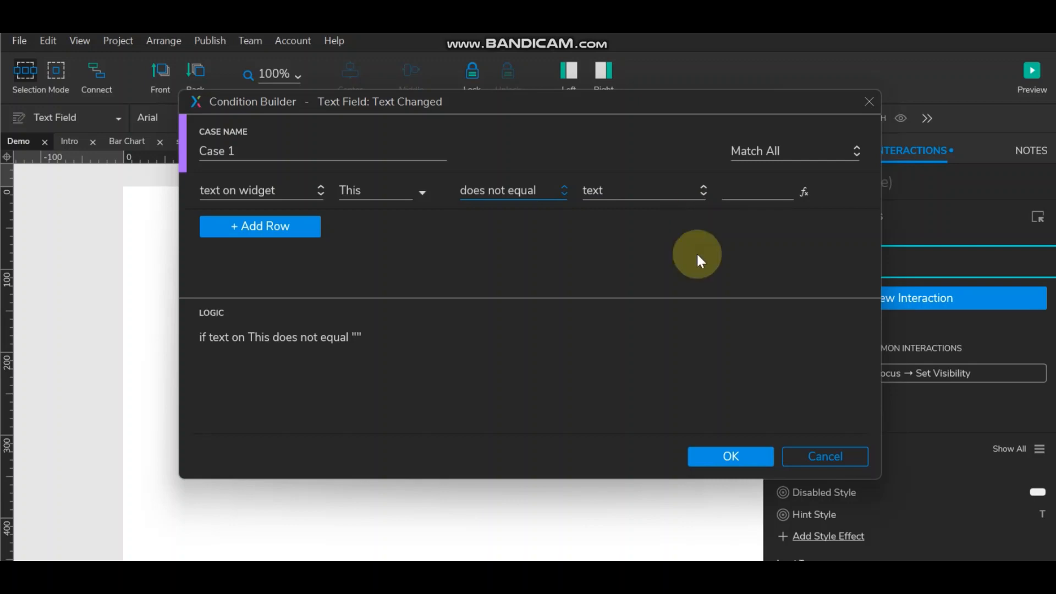
pyautogui.click(723, 453)
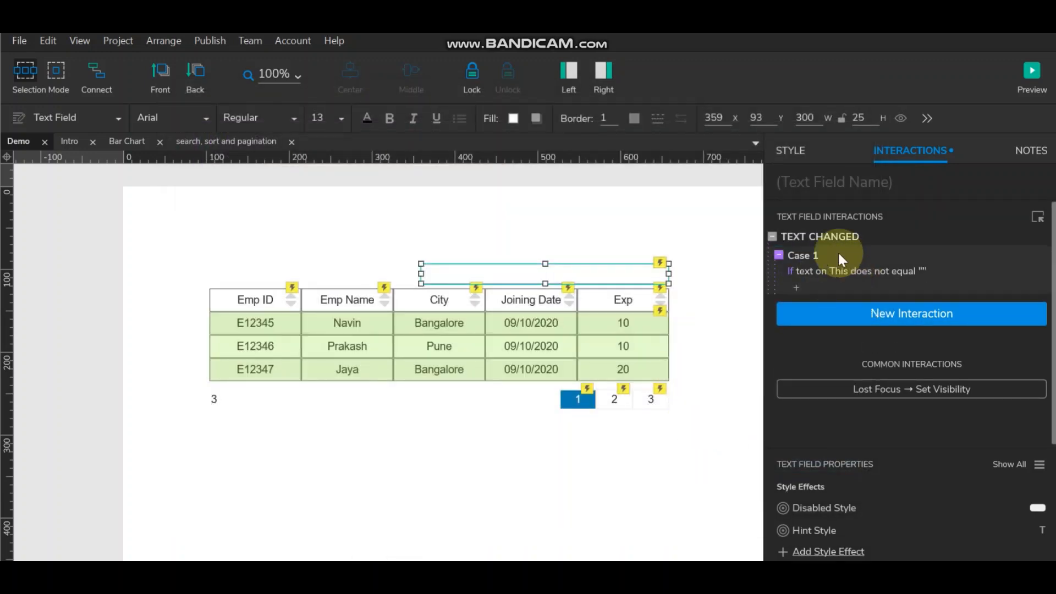
# Add an Add Filter action to Case 1 targeting the Emp repeater, and name the filter "emloyee".
pyautogui.click(814, 261)
pyautogui.doubleClick(814, 262)
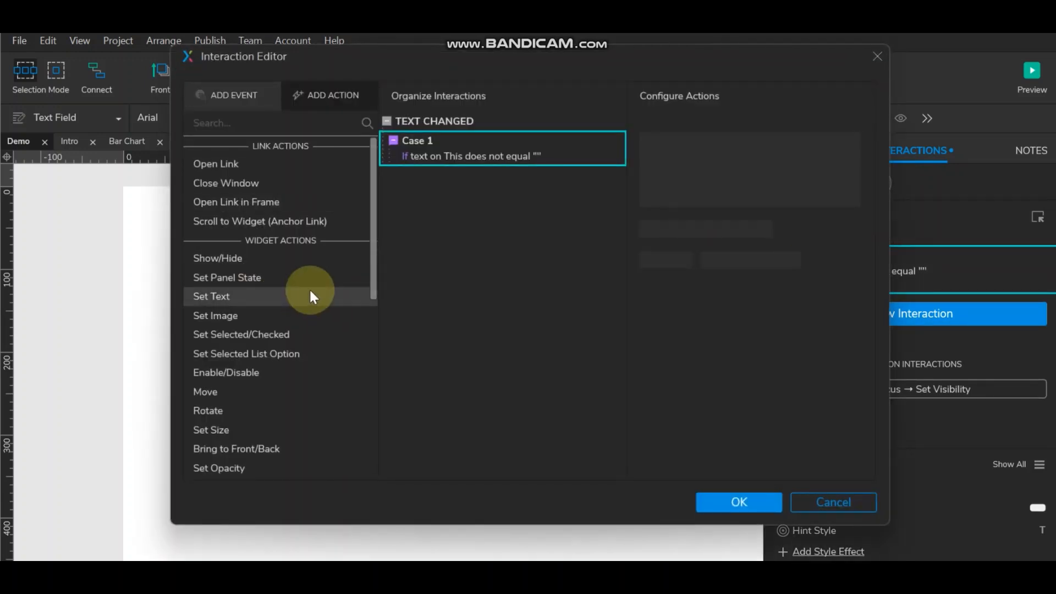
pyautogui.scroll(-3, 269, 348)
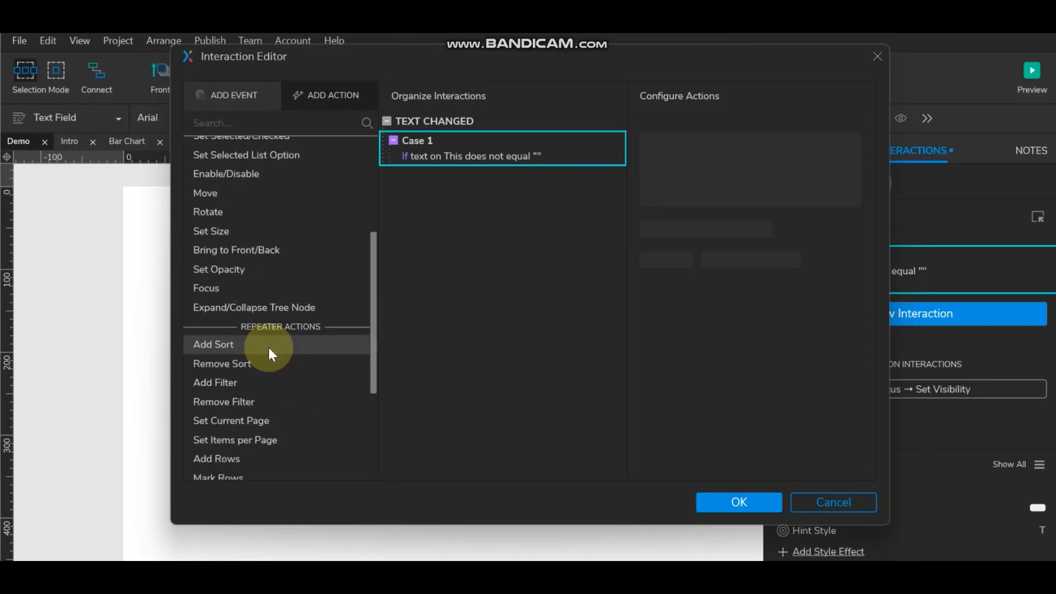
pyautogui.click(257, 376)
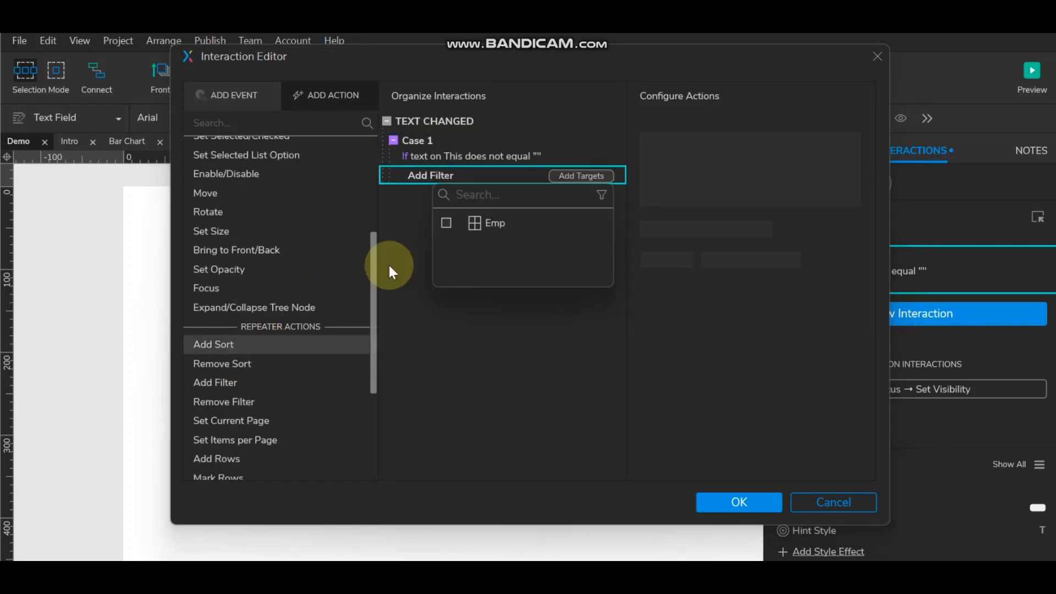
pyautogui.click(446, 224)
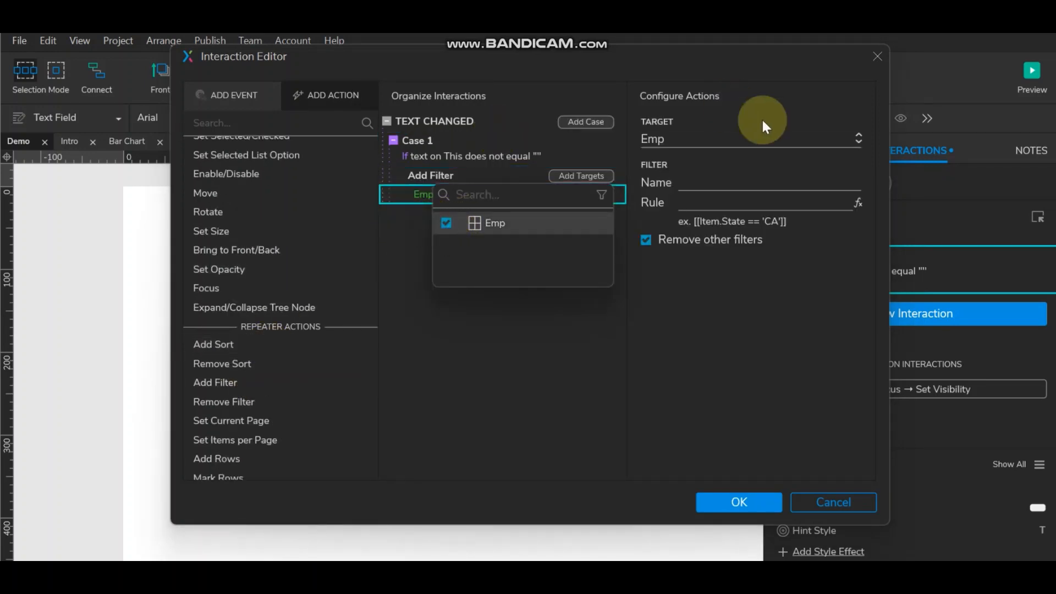
pyautogui.click(726, 183)
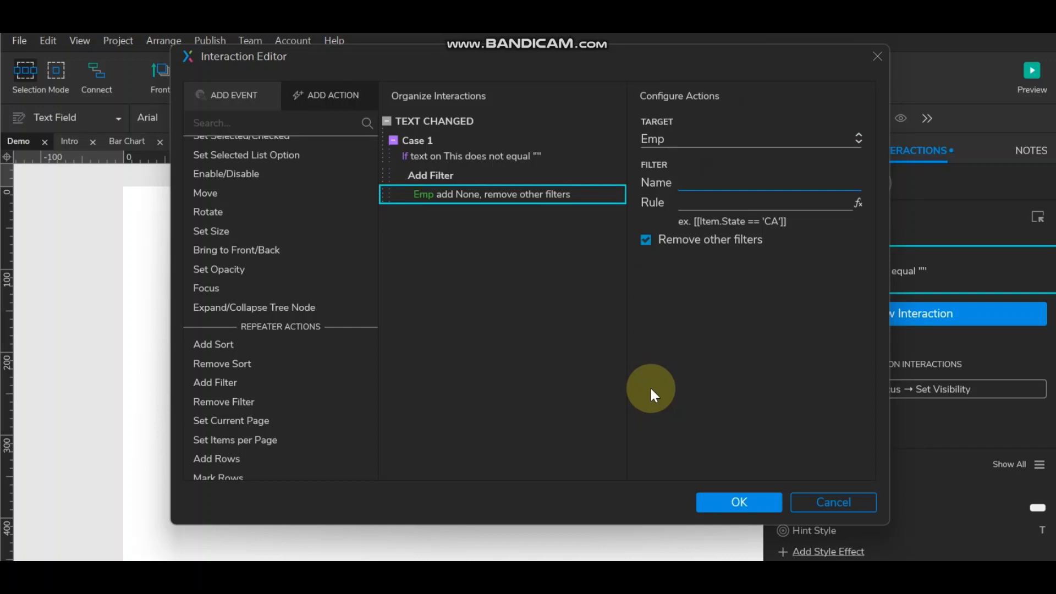
pyautogui.write('emloyee')
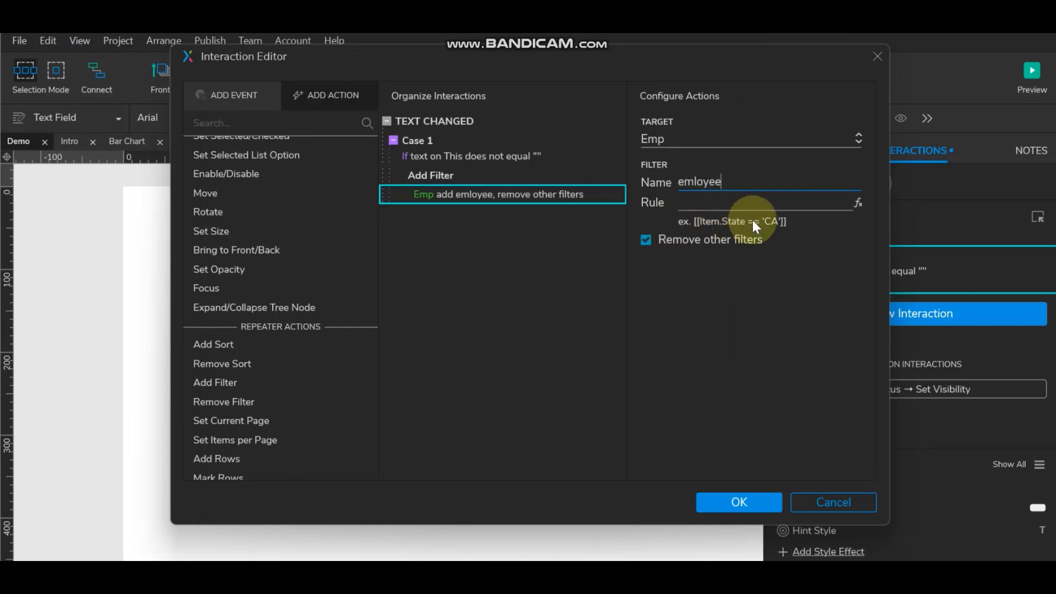
# Open the filter's rule for editing and insert the repeater variable Item.EmpID.
pyautogui.click(857, 203)
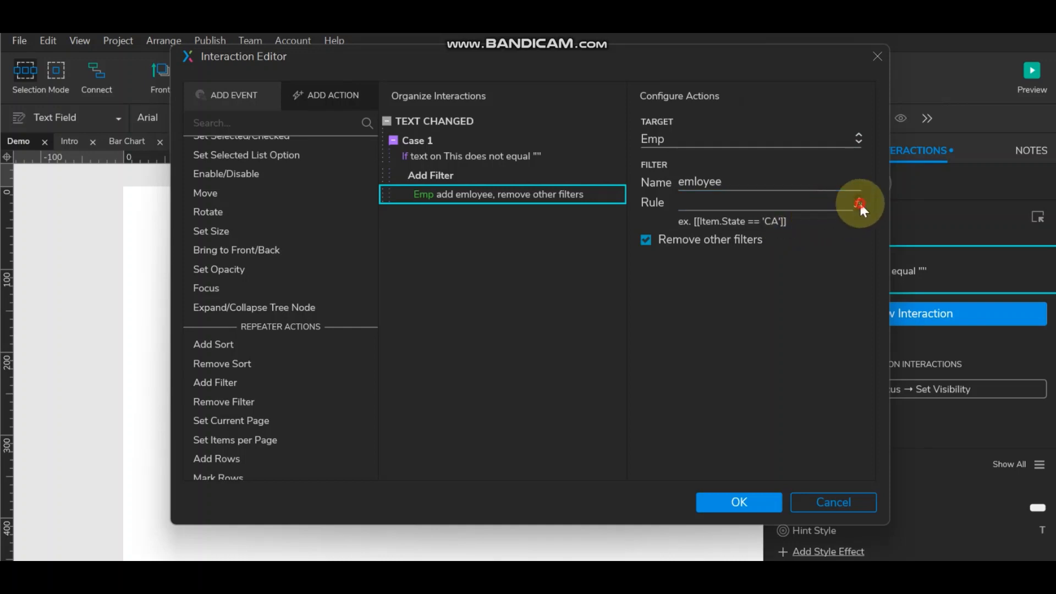
pyautogui.click(390, 177)
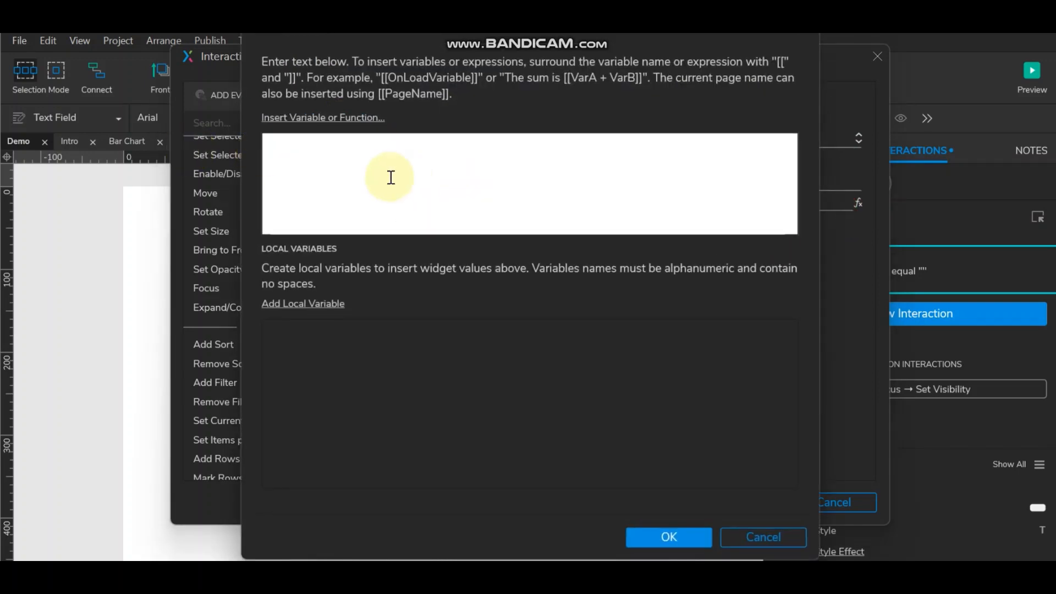
pyautogui.click(344, 117)
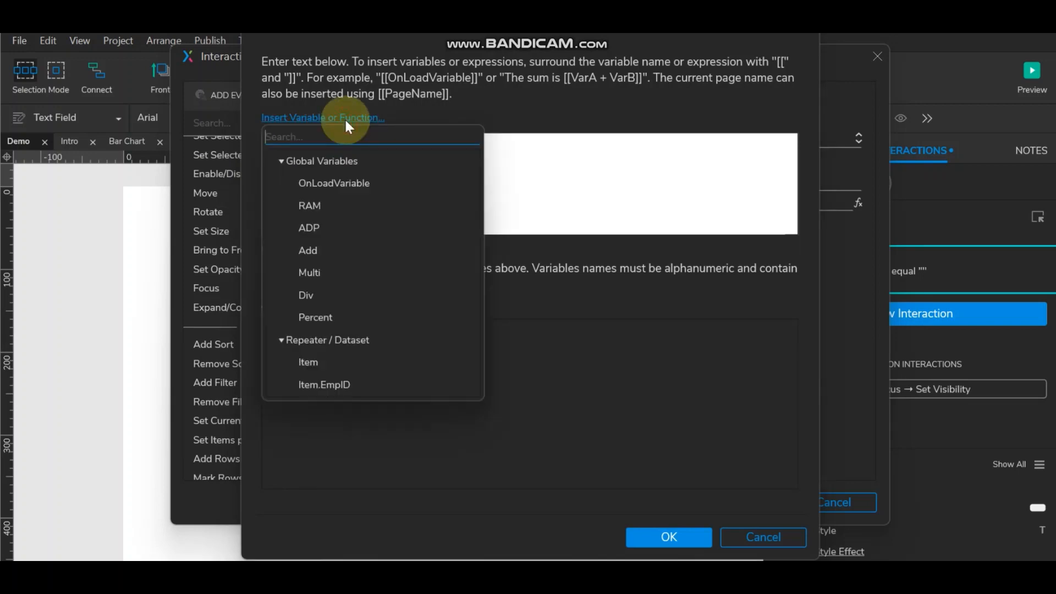
pyautogui.scroll(-3, 361, 258)
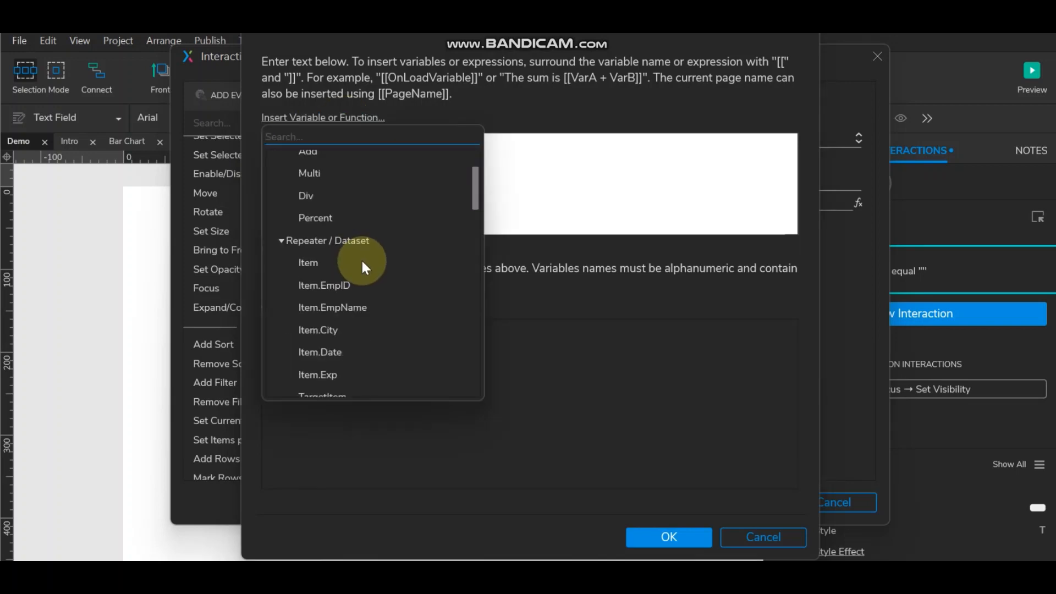
pyautogui.click(345, 285)
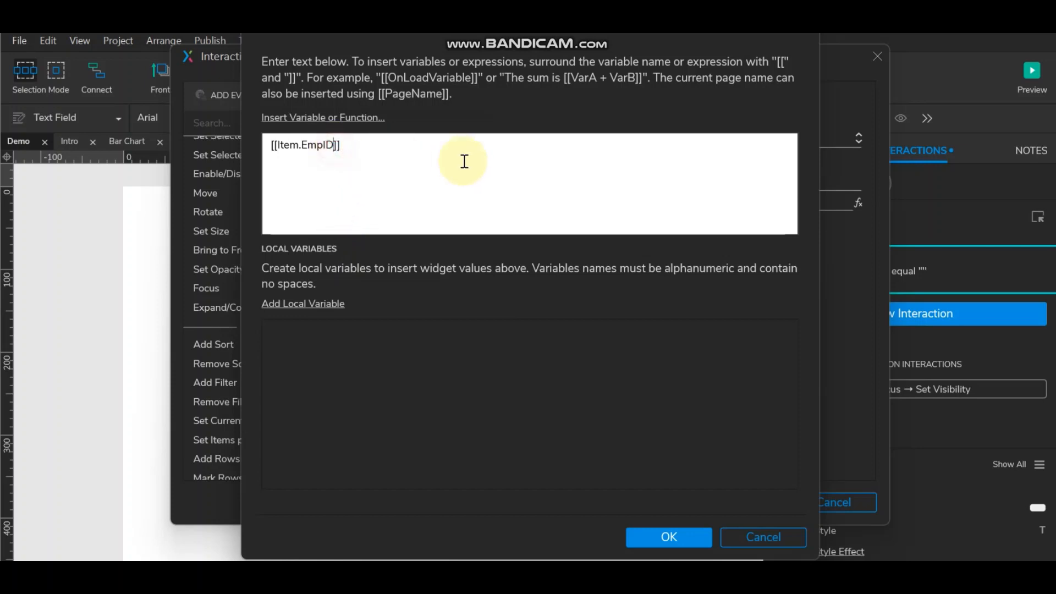
# Append the toLowerCase() string function to Item.EmpID in the rule and remove its LVAR placeholder.
pyautogui.click(376, 119)
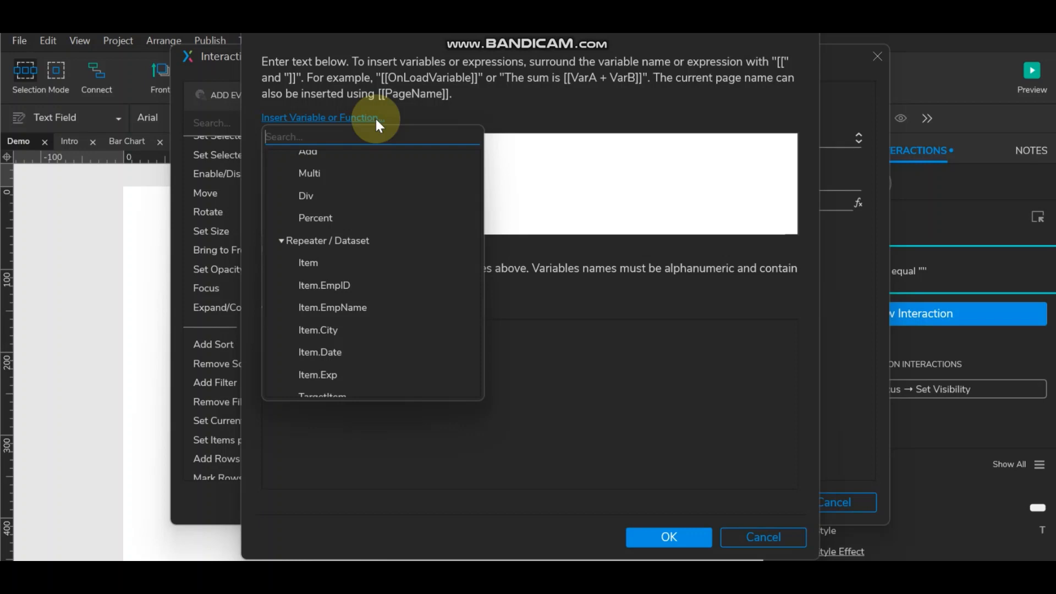
pyautogui.write('to')
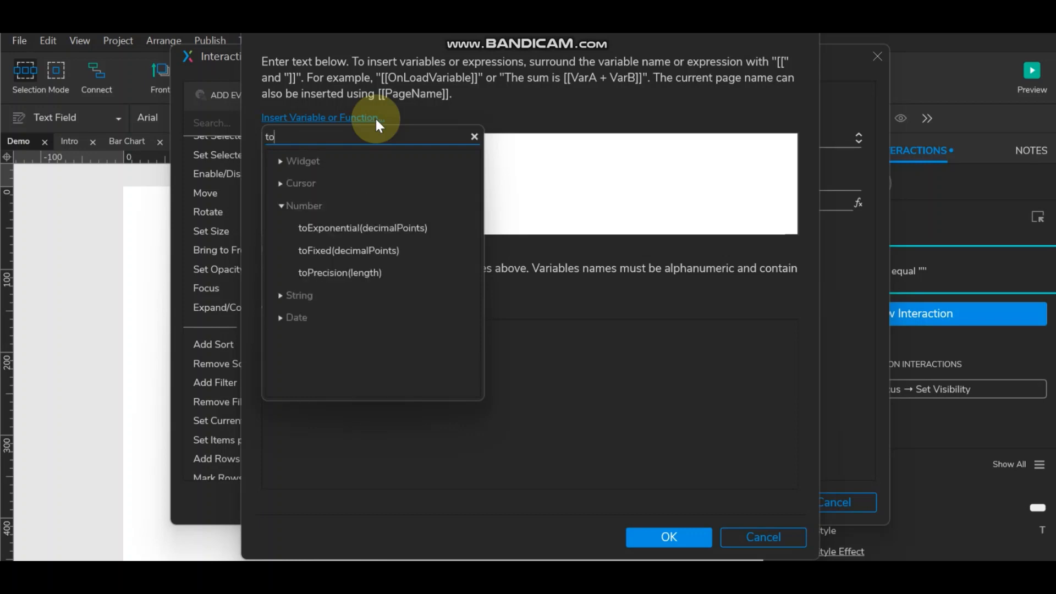
pyautogui.click(279, 297)
pyautogui.scroll(-1, 366, 329)
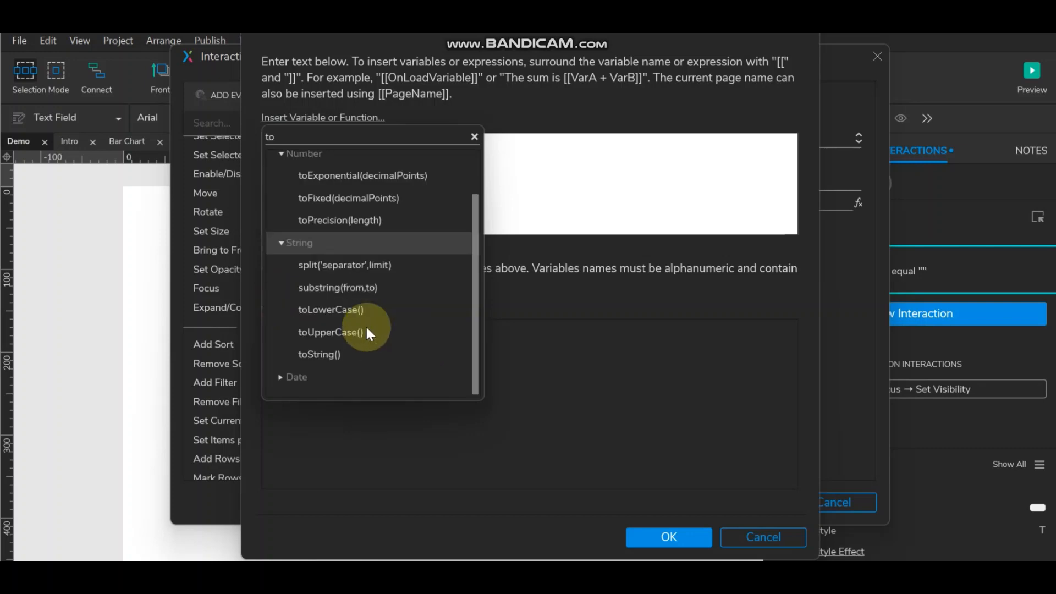
pyautogui.click(338, 309)
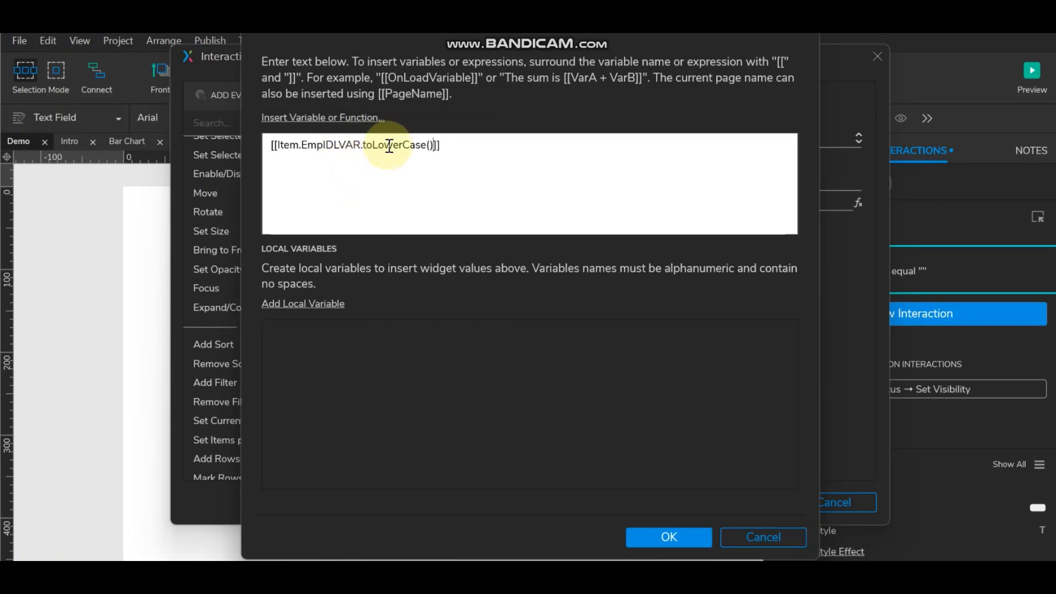
pyautogui.moveTo(361, 144); pyautogui.dragTo(333, 146)
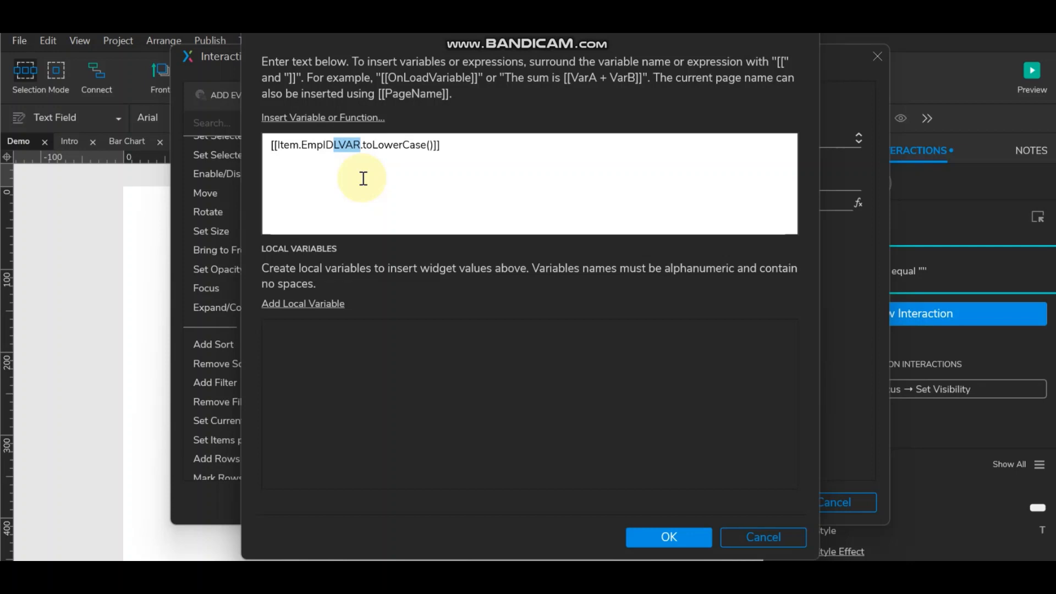
pyautogui.press('BackSpace')
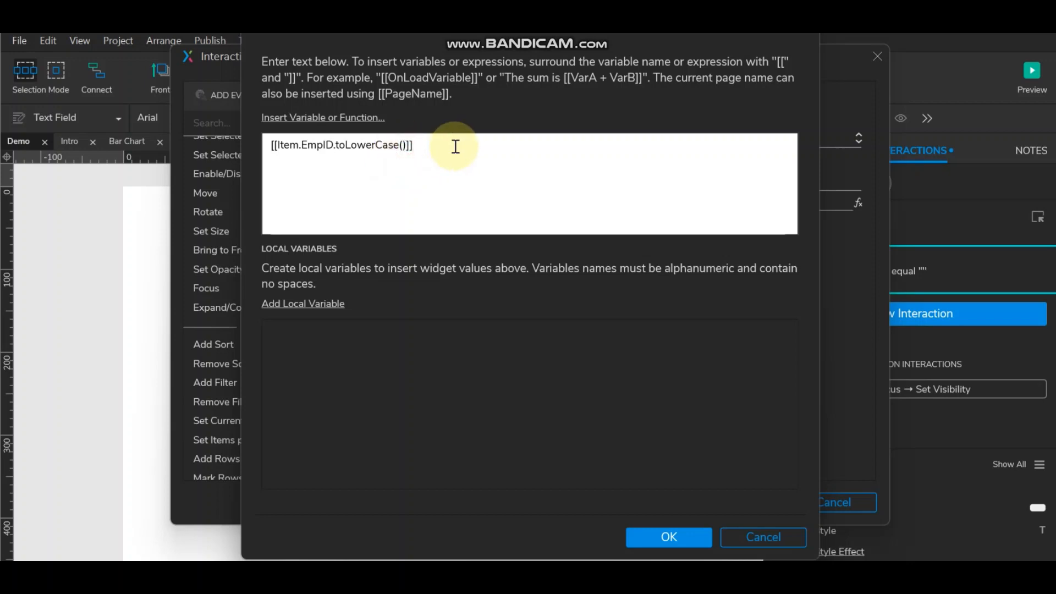
# Append the indexOf('searchValue') function after toLowerCase() in the rule and delete its LVAR placeholder.
pyautogui.click(361, 118)
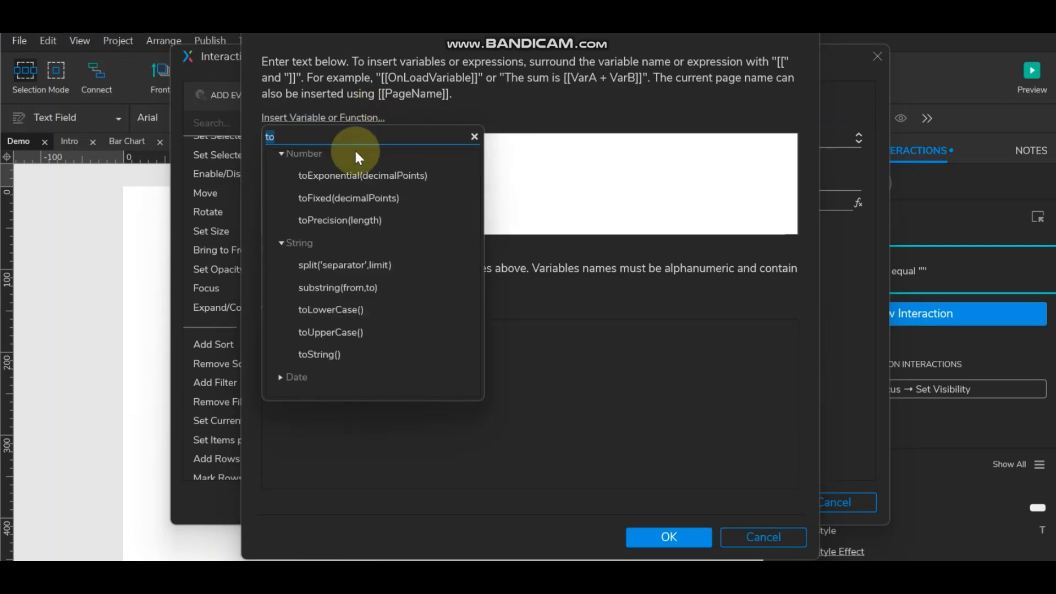
pyautogui.write('ind')
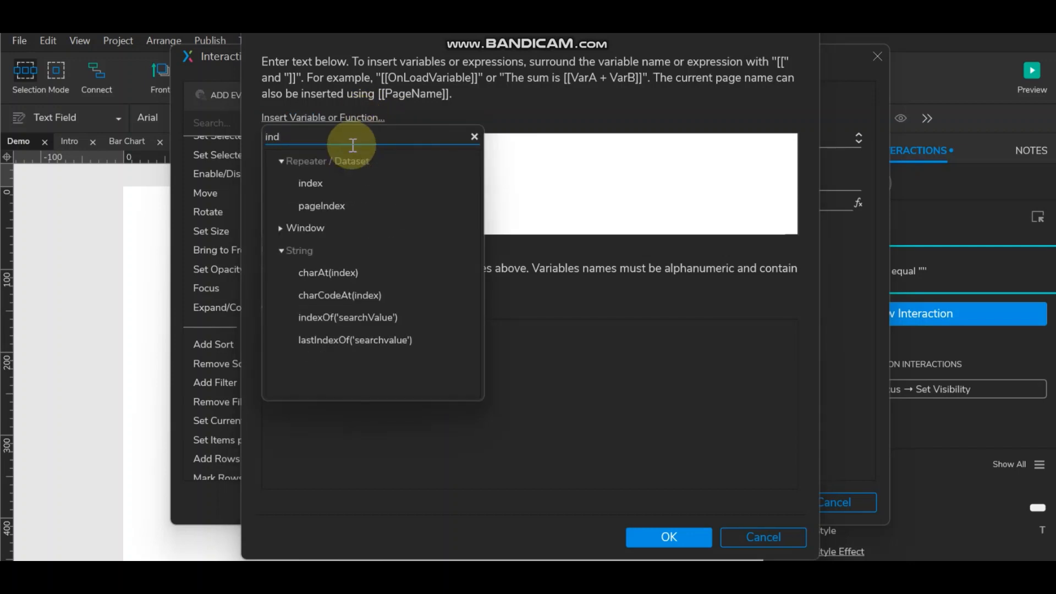
pyautogui.click(354, 318)
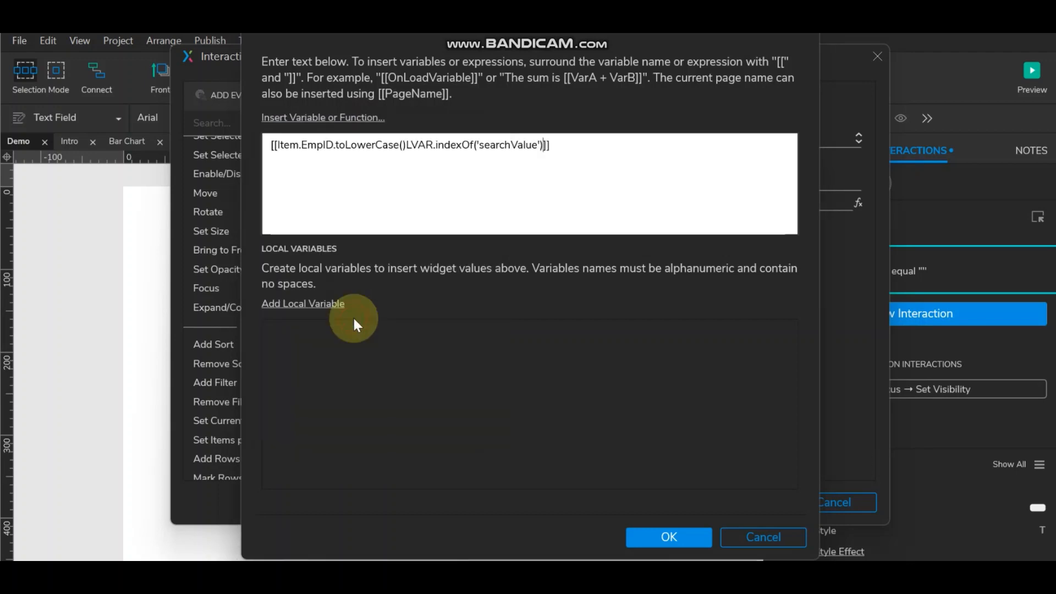
pyautogui.click(434, 146)
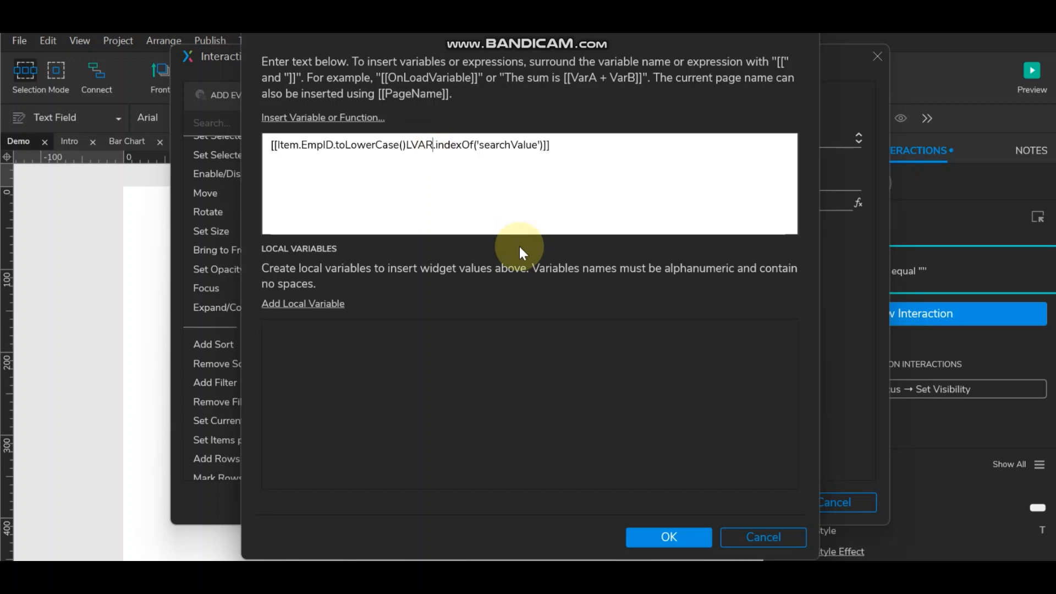
pyautogui.press('BackSpace')
pyautogui.press('BackSpace')
pyautogui.press('BackSpace')
pyautogui.press('BackSpace')
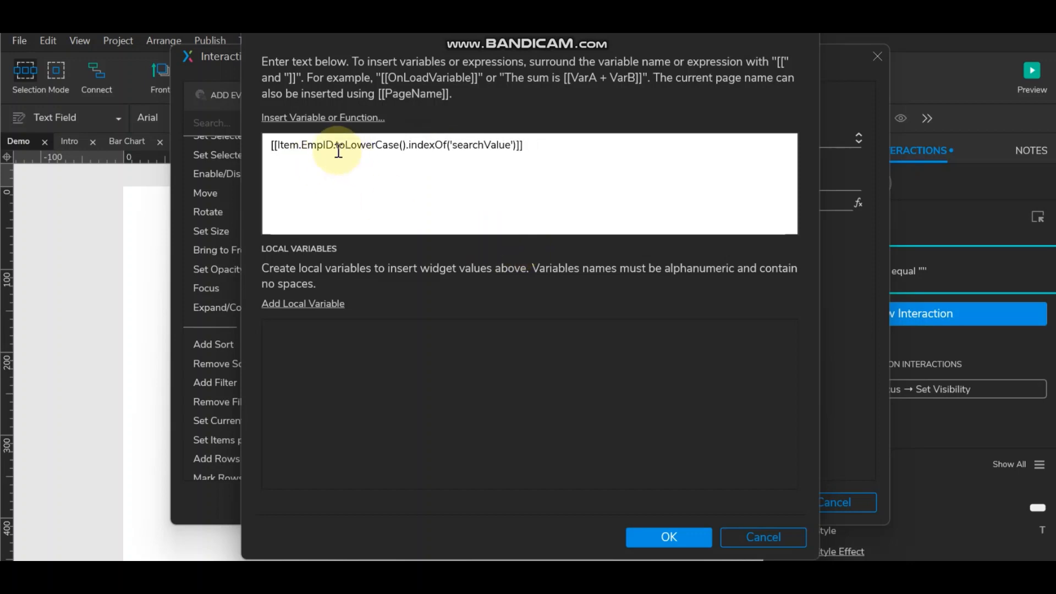
# Replace the searchValue argument inside the rule's indexOf function with "this.text.", keeping the trailing dot.
pyautogui.moveTo(334, 145); pyautogui.dragTo(276, 145)
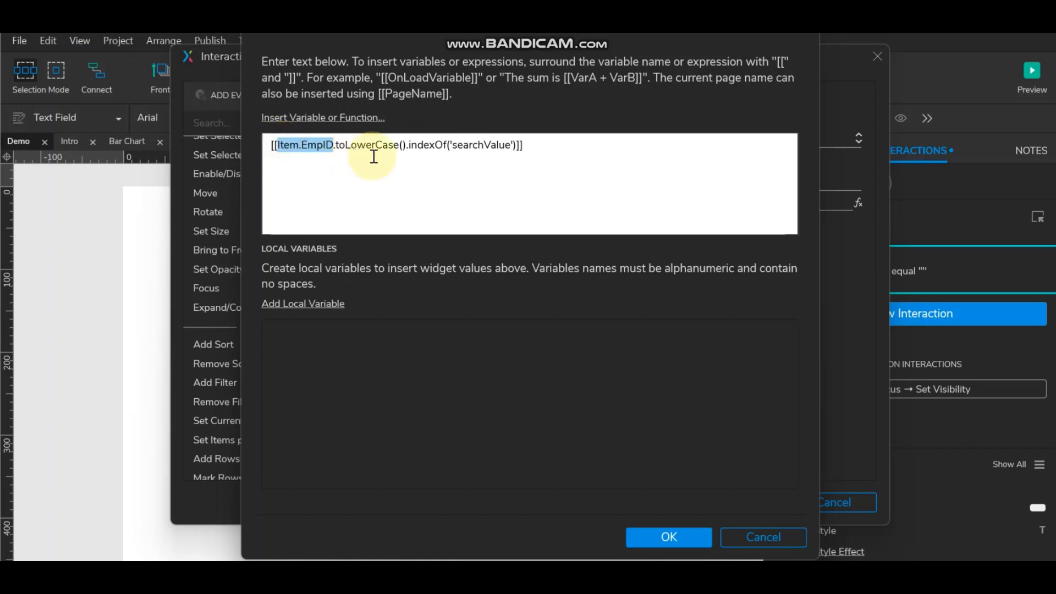
pyautogui.click(454, 145)
pyautogui.moveTo(454, 145); pyautogui.dragTo(511, 144)
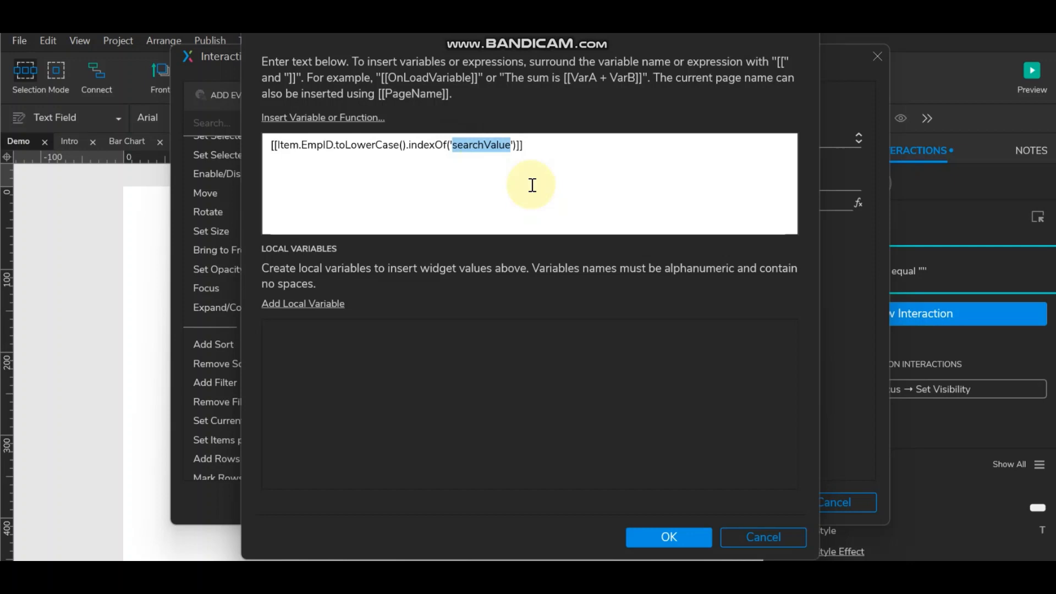
pyautogui.write('this')
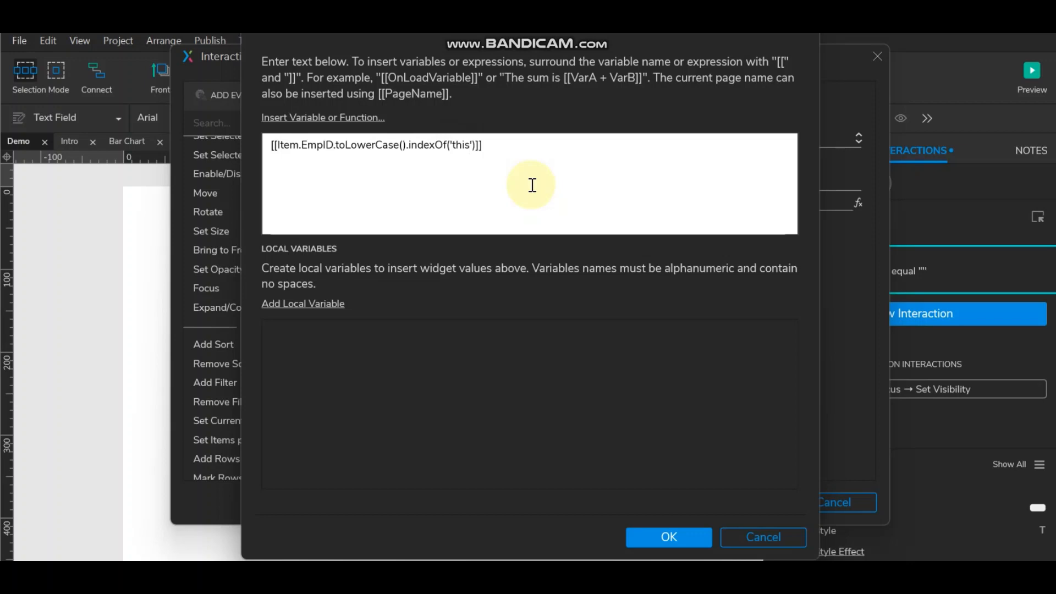
pyautogui.write('.text.')
# Append toLowerCase() to this.text inside the indexOf argument and remove the LVAR placeholder and the extra dot.
pyautogui.click(367, 117)
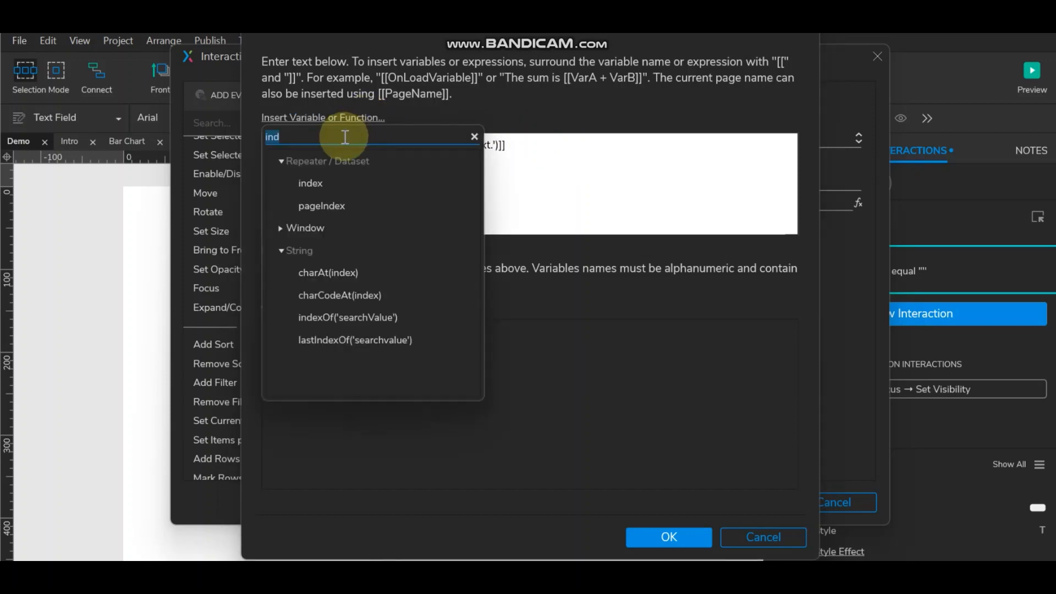
pyautogui.write('to')
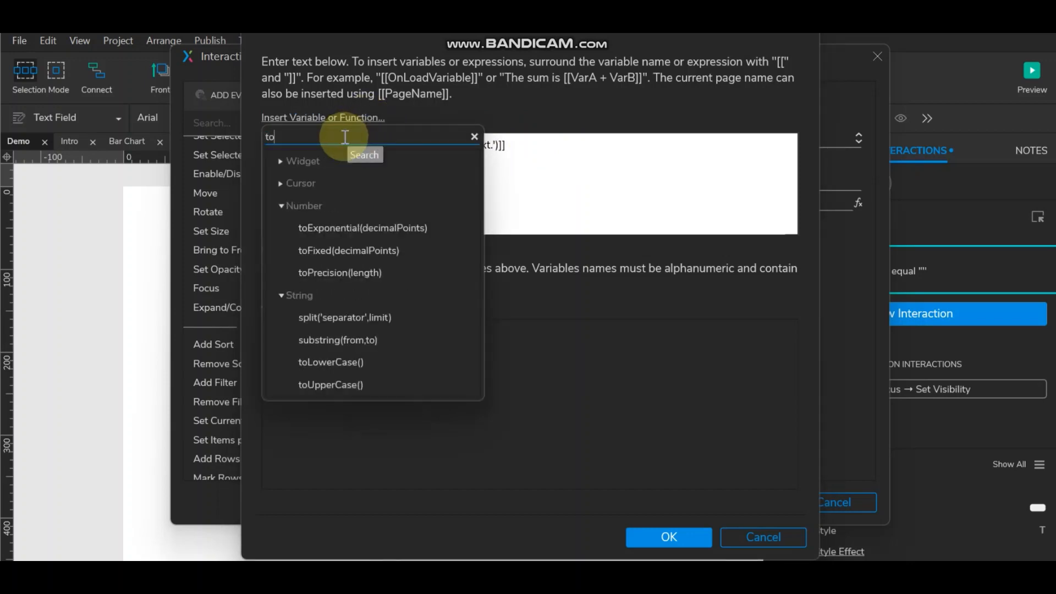
pyautogui.scroll(-1, 340, 330)
pyautogui.click(344, 309)
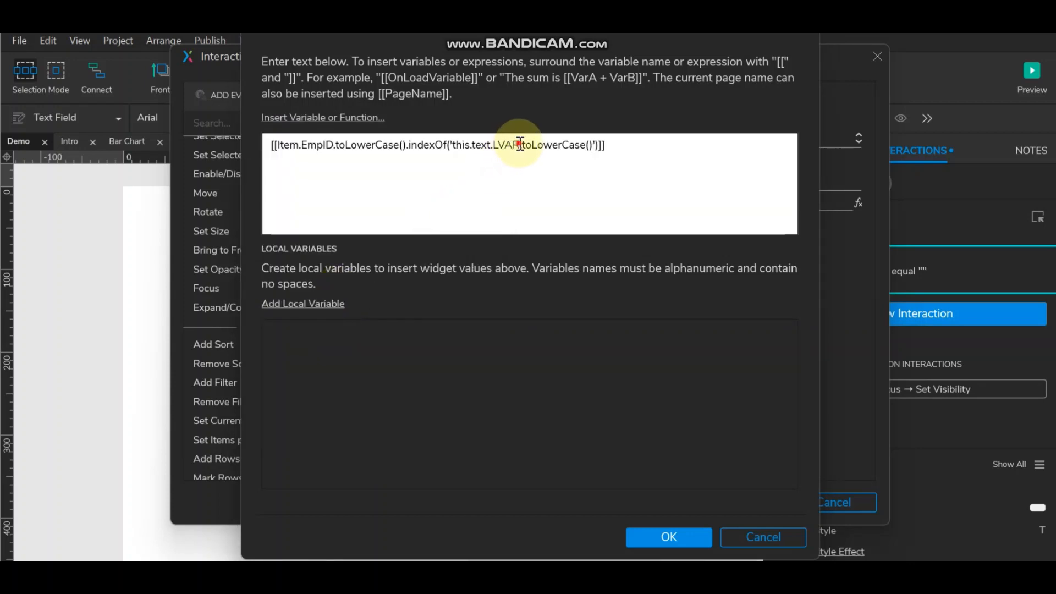
pyautogui.moveTo(520, 145); pyautogui.dragTo(492, 145)
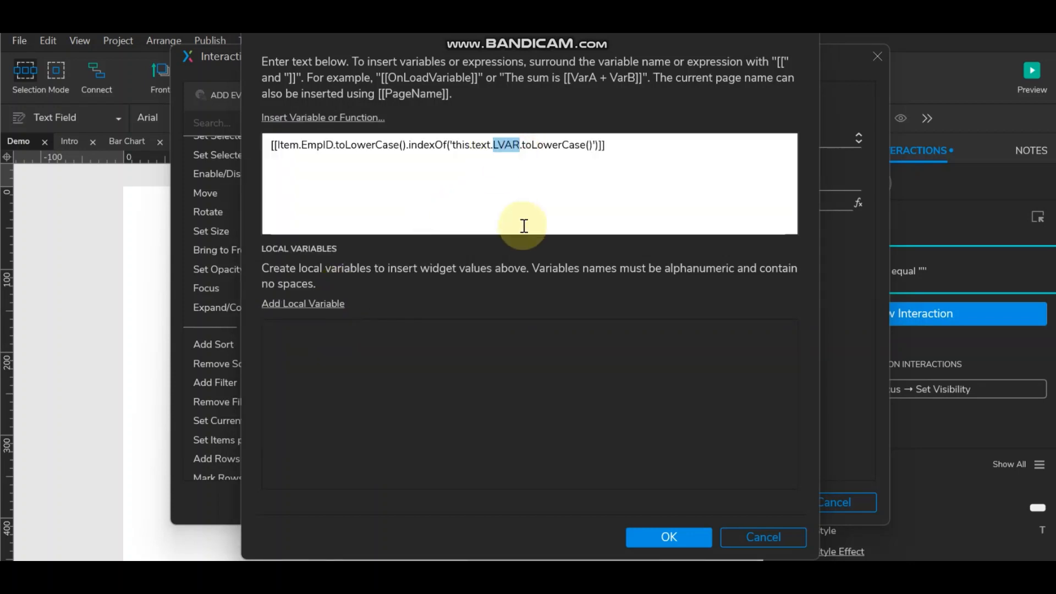
pyautogui.press('BackSpace')
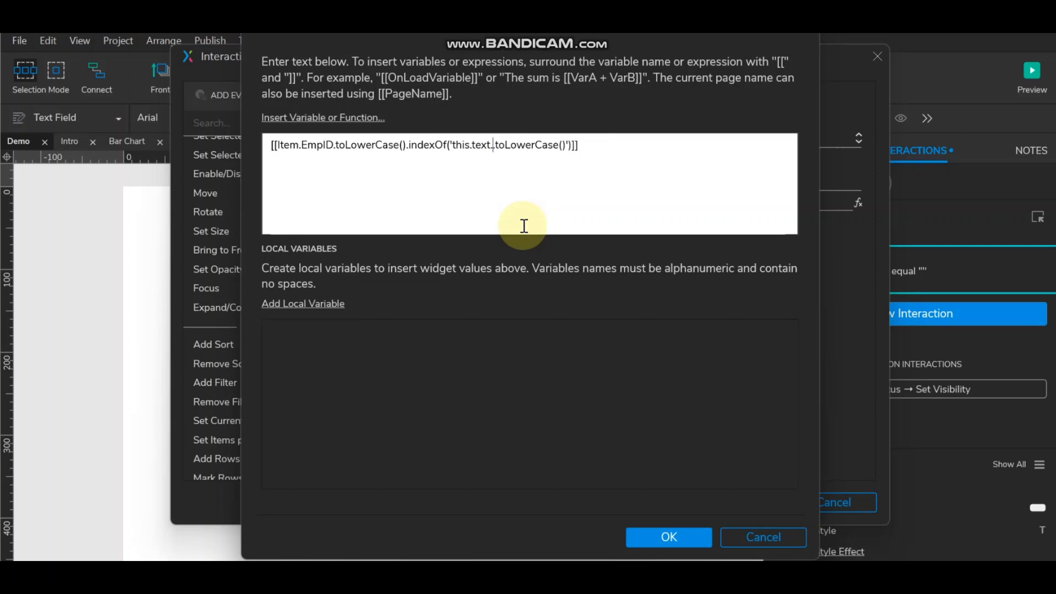
pyautogui.press('BackSpace')
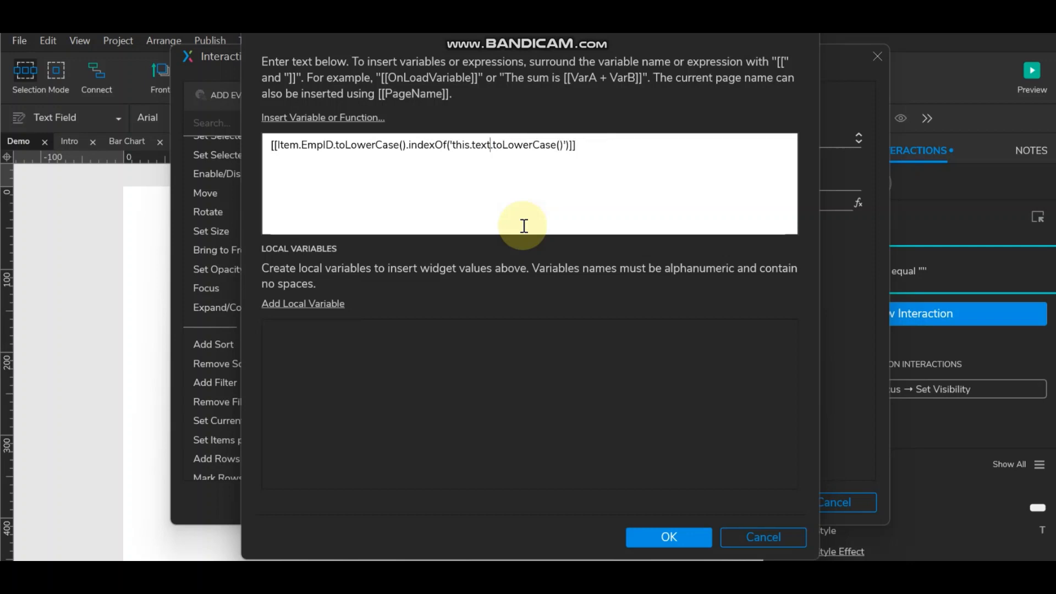
pyautogui.click(564, 147)
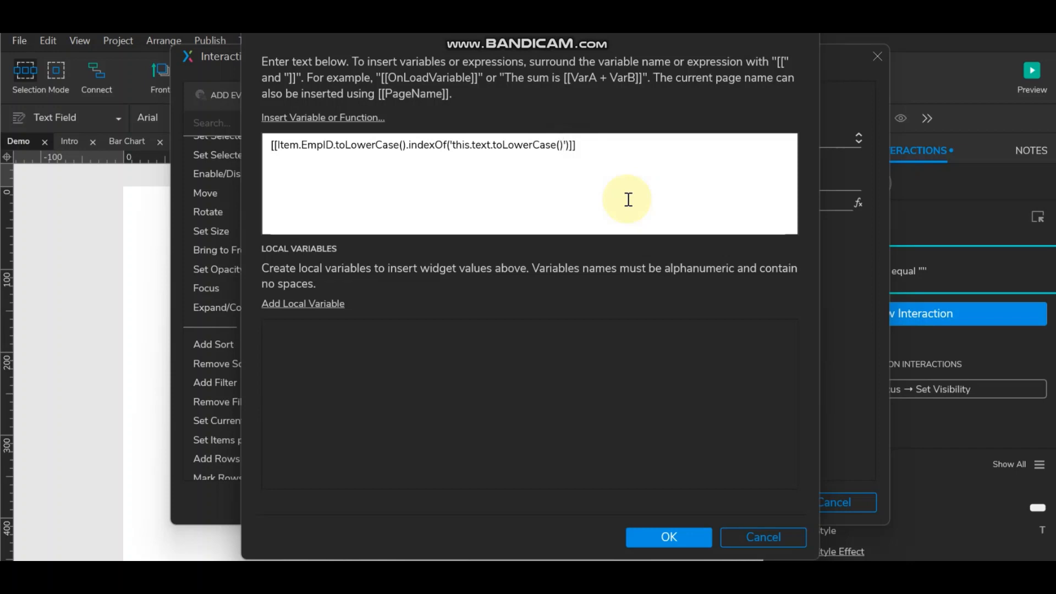
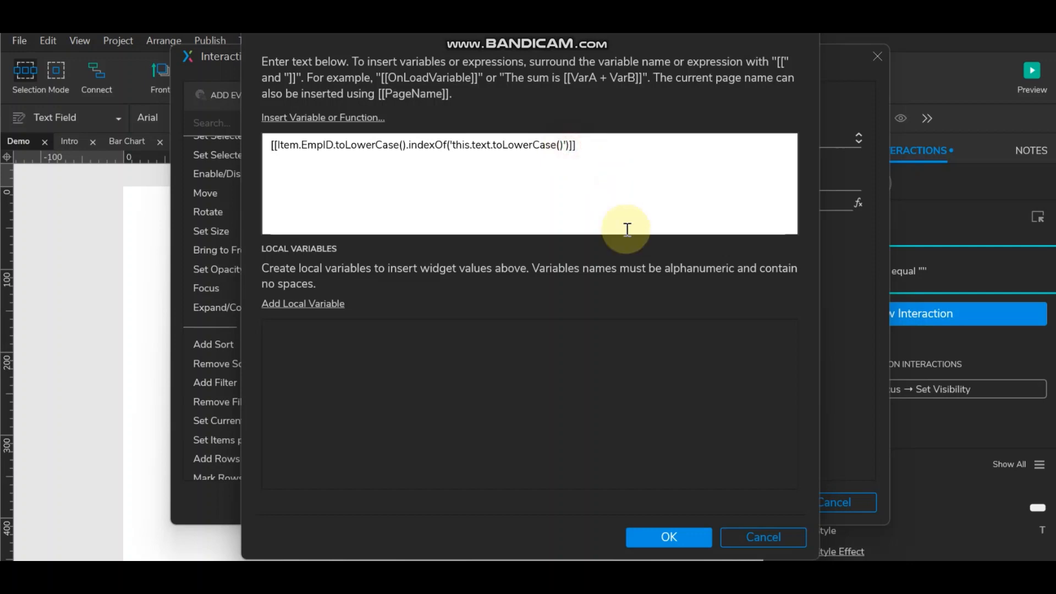
# Extend the rule after the indexOf expression with ">=0 || " and insert the Item.EmpName variable before the closing brackets.
pyautogui.write('>=0')
pyautogui.write('||')
pyautogui.click(330, 118)
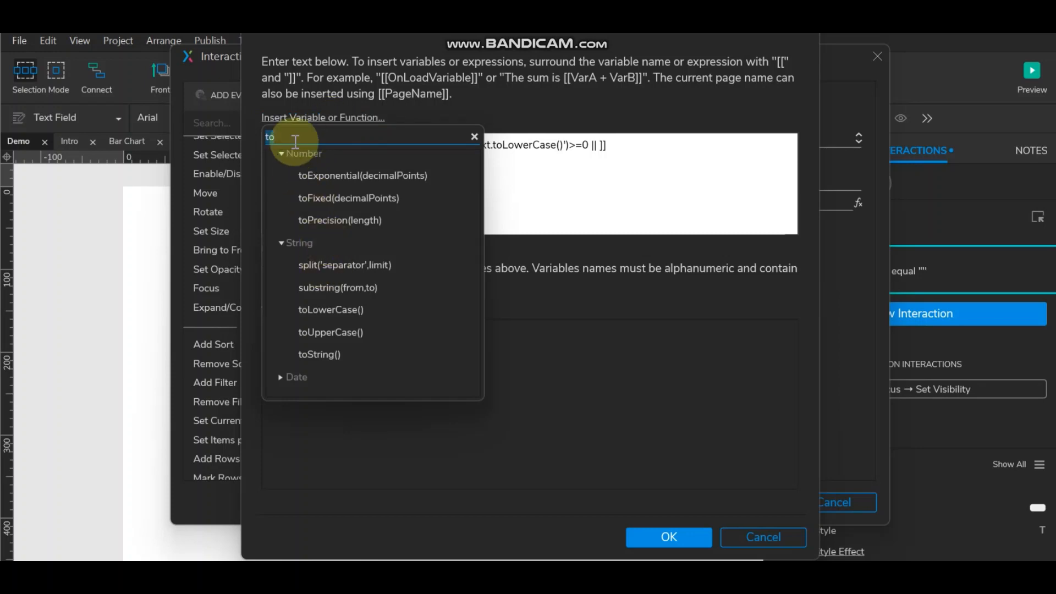
pyautogui.press('BackSpace')
pyautogui.press('BackSpace')
pyautogui.scroll(1, 347, 259)
pyautogui.scroll(-3, 347, 258)
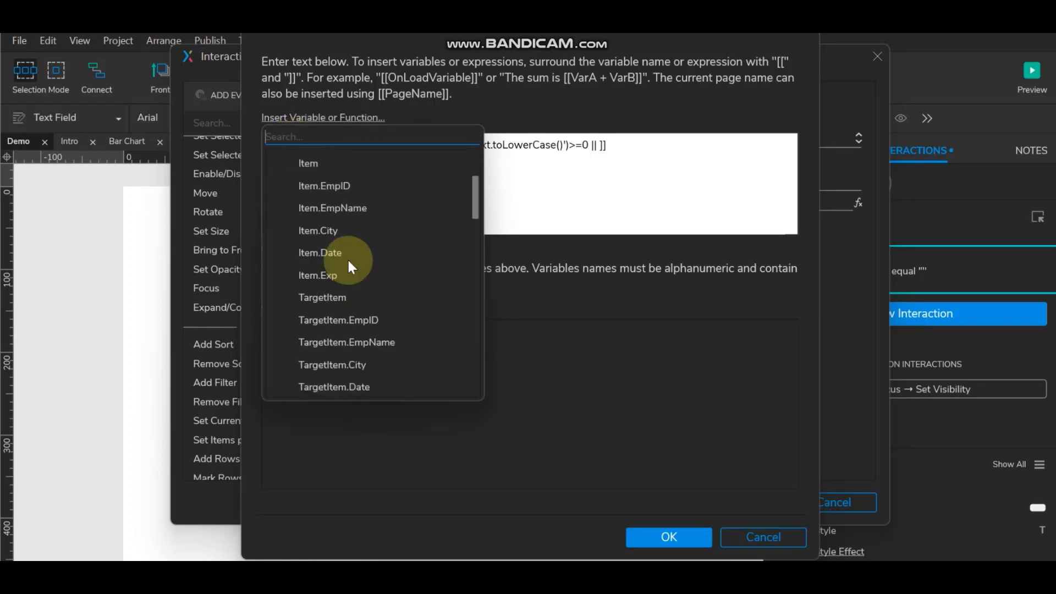
pyautogui.click(352, 208)
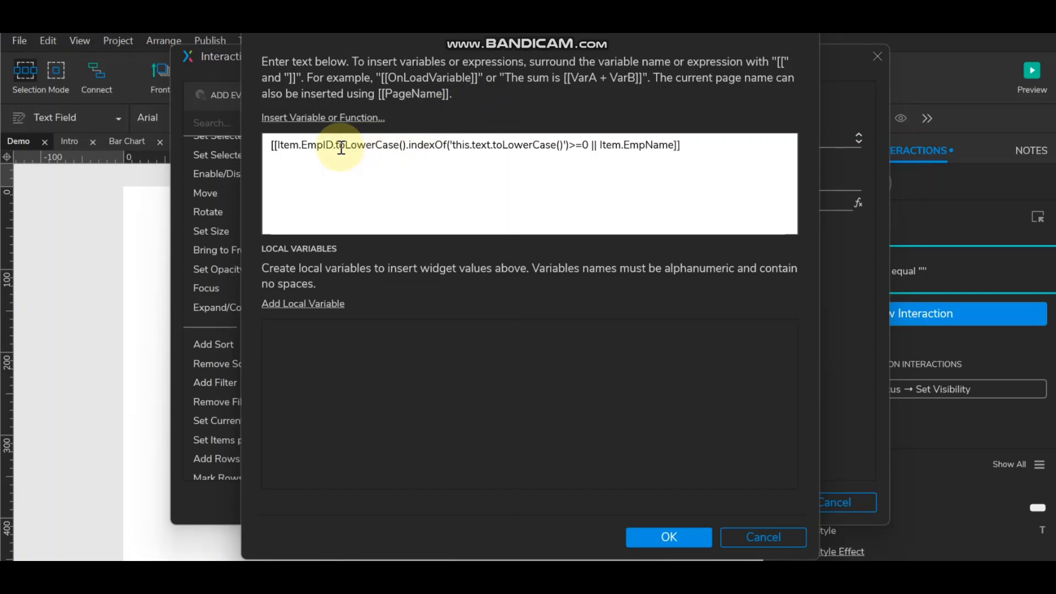
# Copy ".toLowerCase().indexOf('this.text.toLowerCase()')>=0" from the EmpID condition to after Item.EmpName and accept the rule.
pyautogui.moveTo(336, 147); pyautogui.dragTo(587, 146)
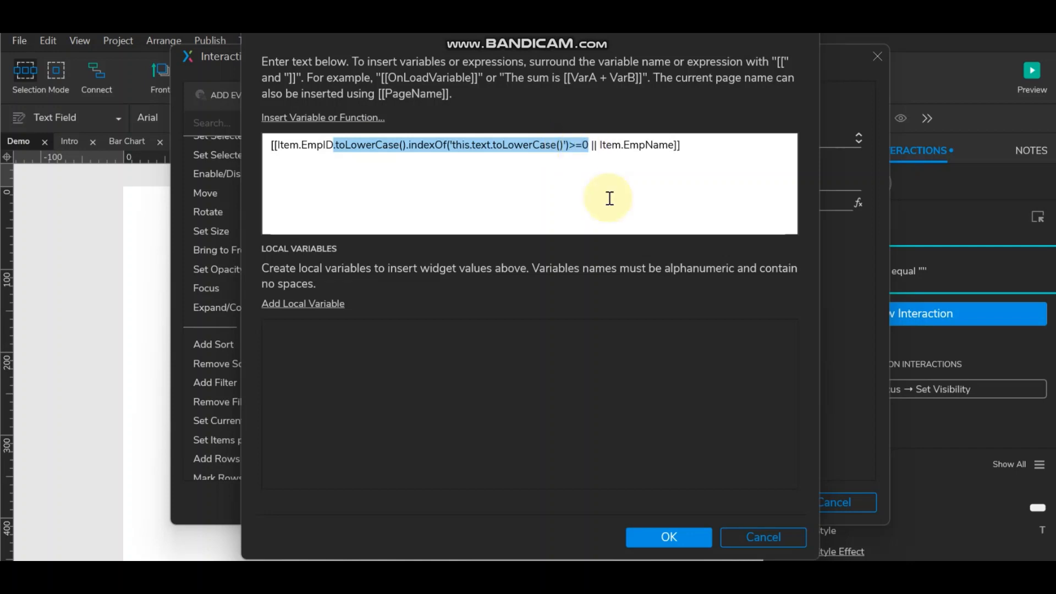
pyautogui.click(675, 145)
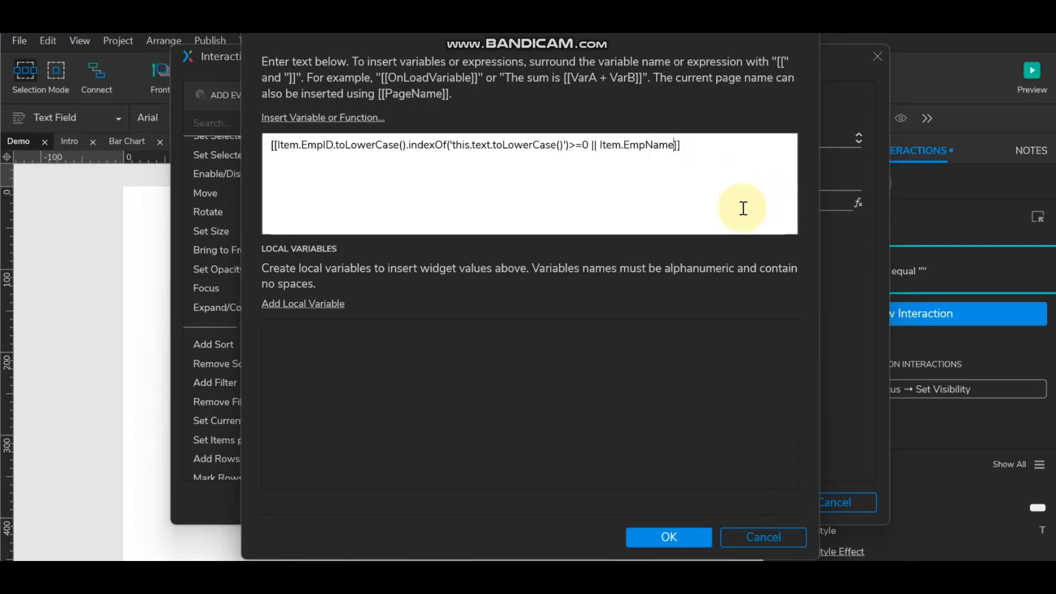
pyautogui.write(".toLowerCase().indexOf('this.text.toLowerCase()')>=0")
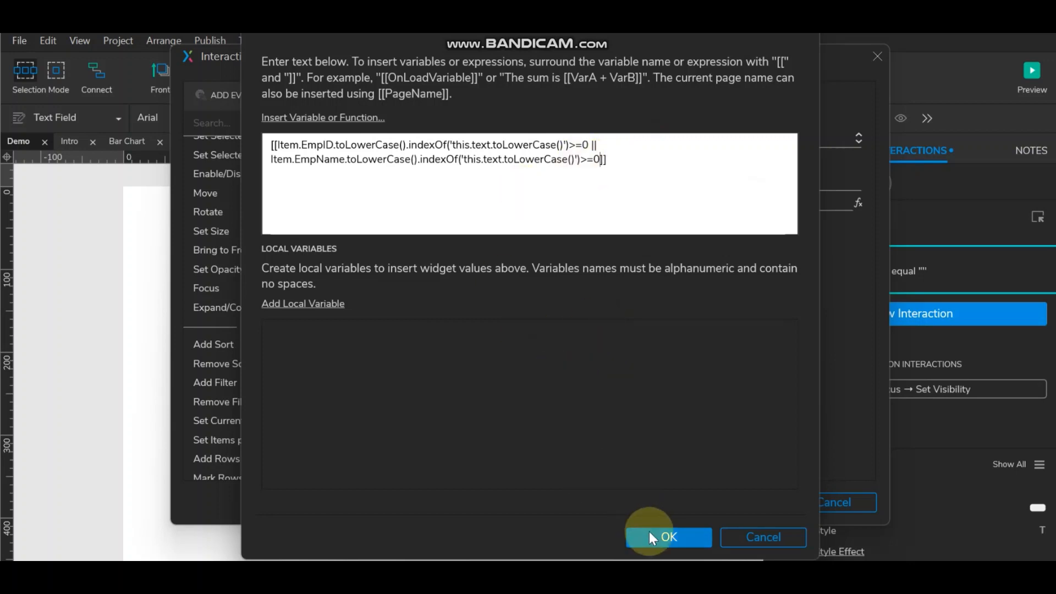
pyautogui.click(666, 537)
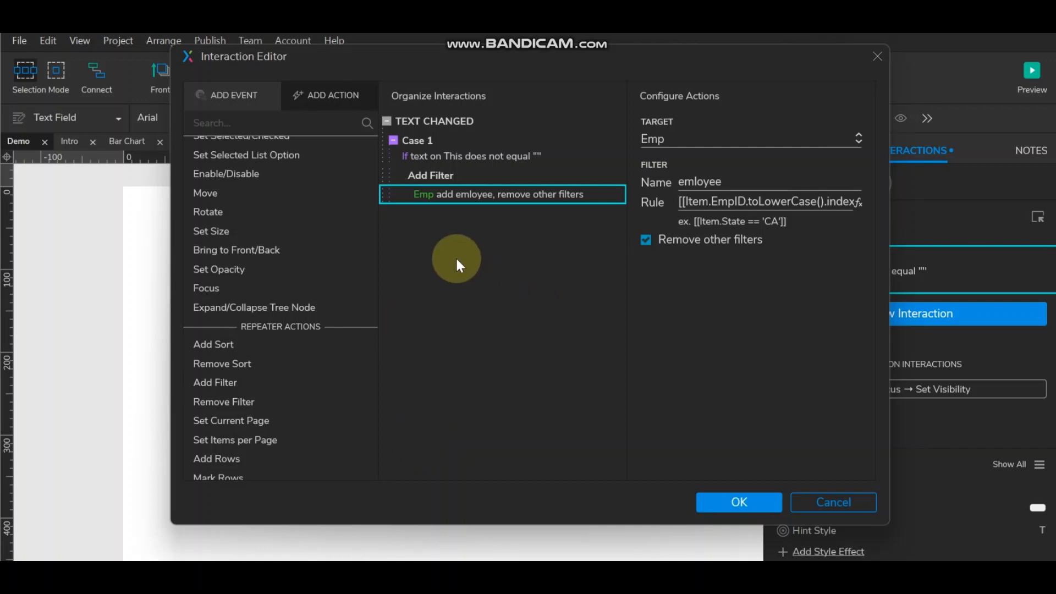
# Add a second case to the Text Changed event without any condition logic.
pyautogui.moveTo(547, 122)
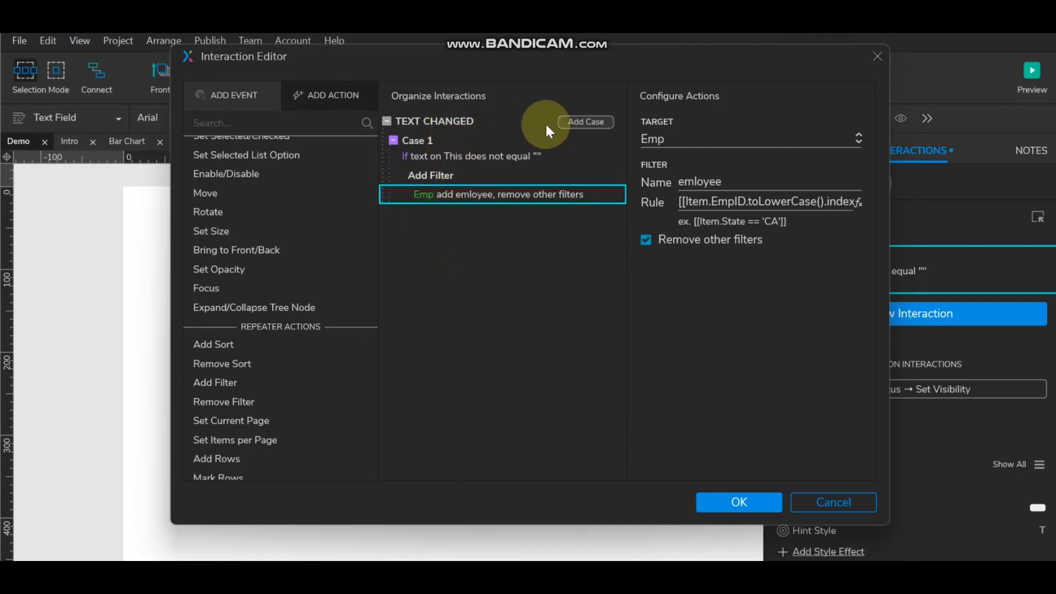
pyautogui.click(582, 126)
pyautogui.click(726, 456)
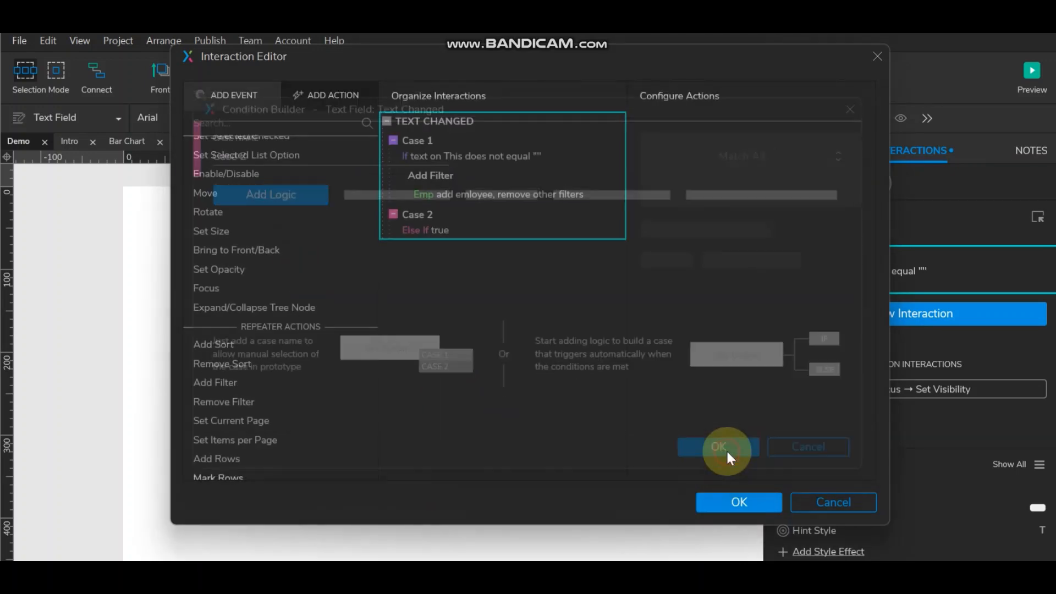
pyautogui.click(438, 230)
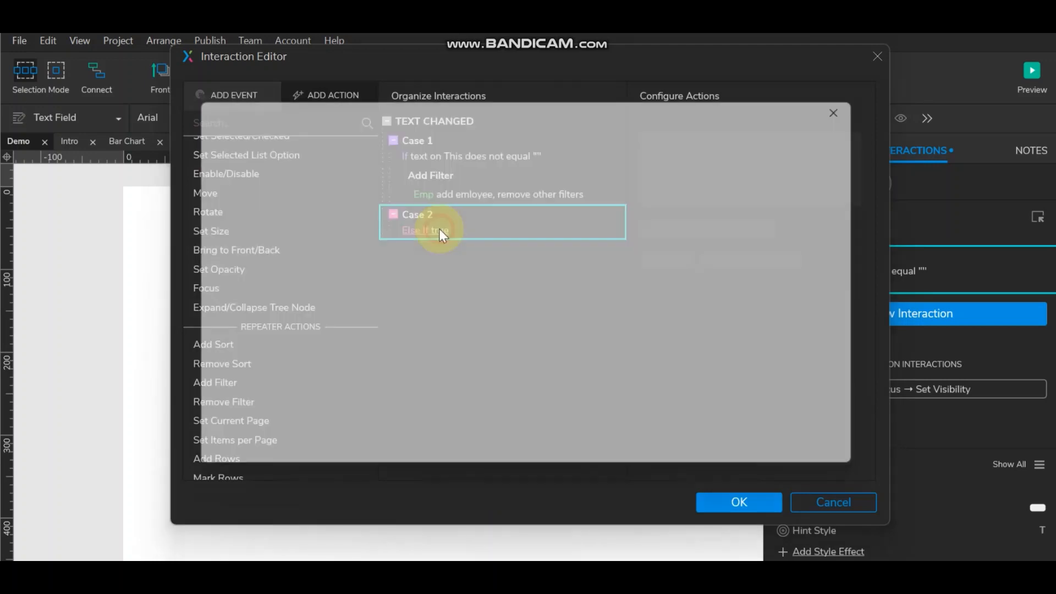
pyautogui.click(807, 457)
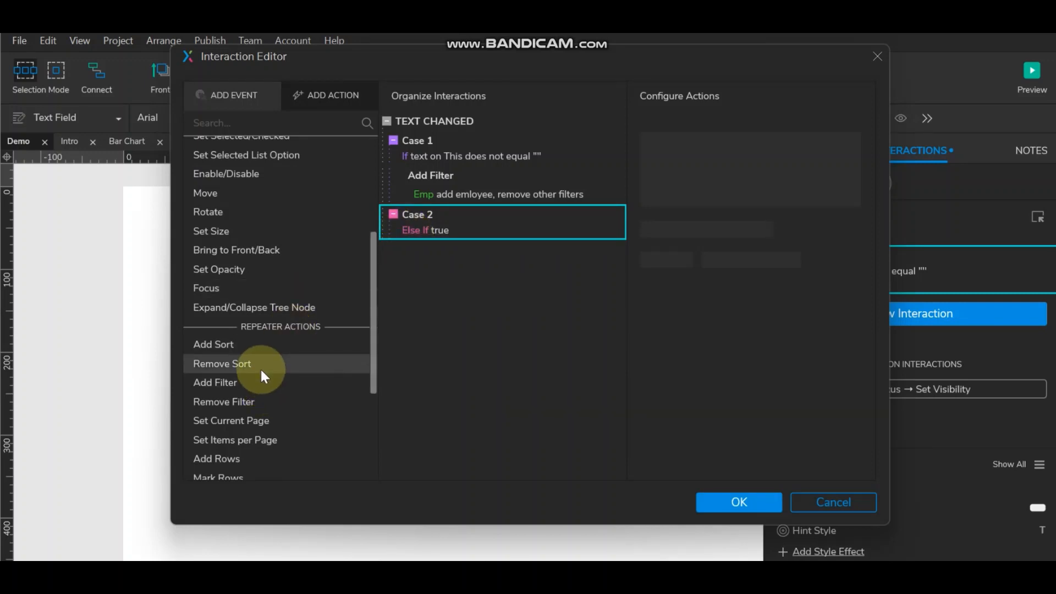
# Add a Remove Filter action to Case 2 targeting the Emp repeater with filter name "employee", and save the interaction.
pyautogui.click(258, 400)
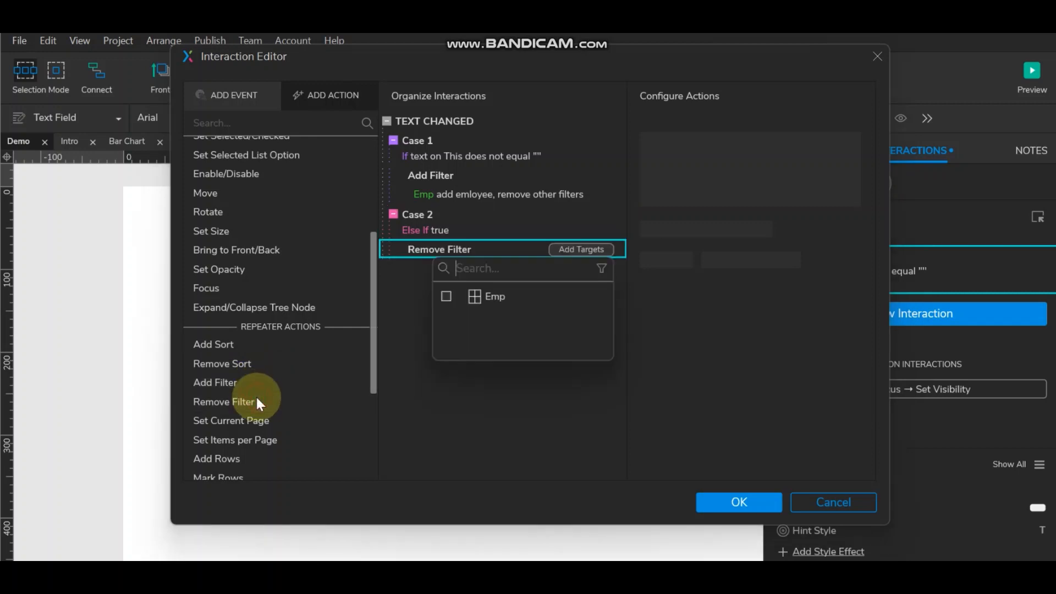
pyautogui.click(446, 296)
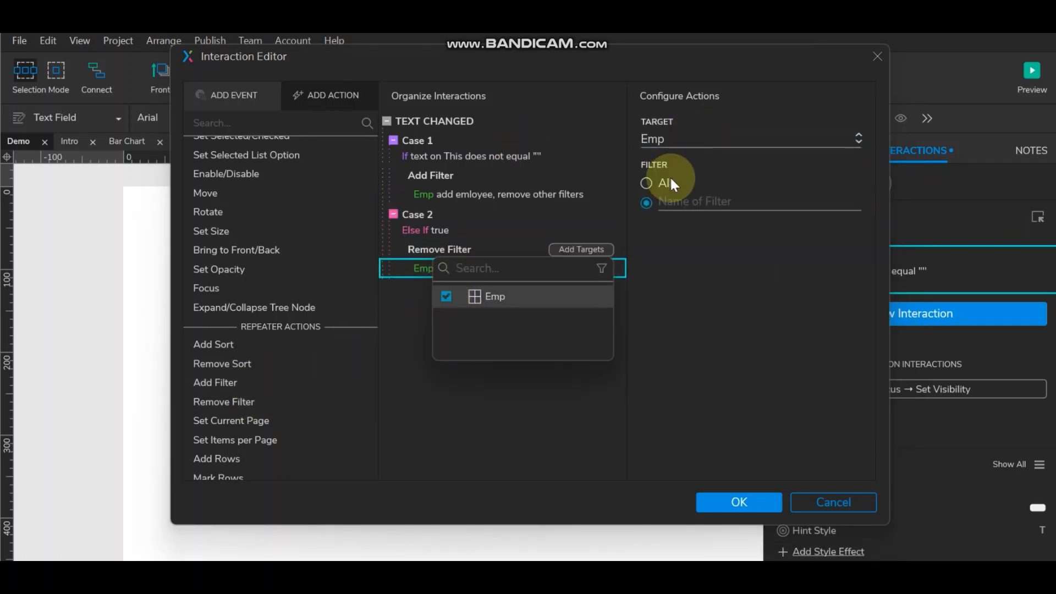
pyautogui.click(715, 205)
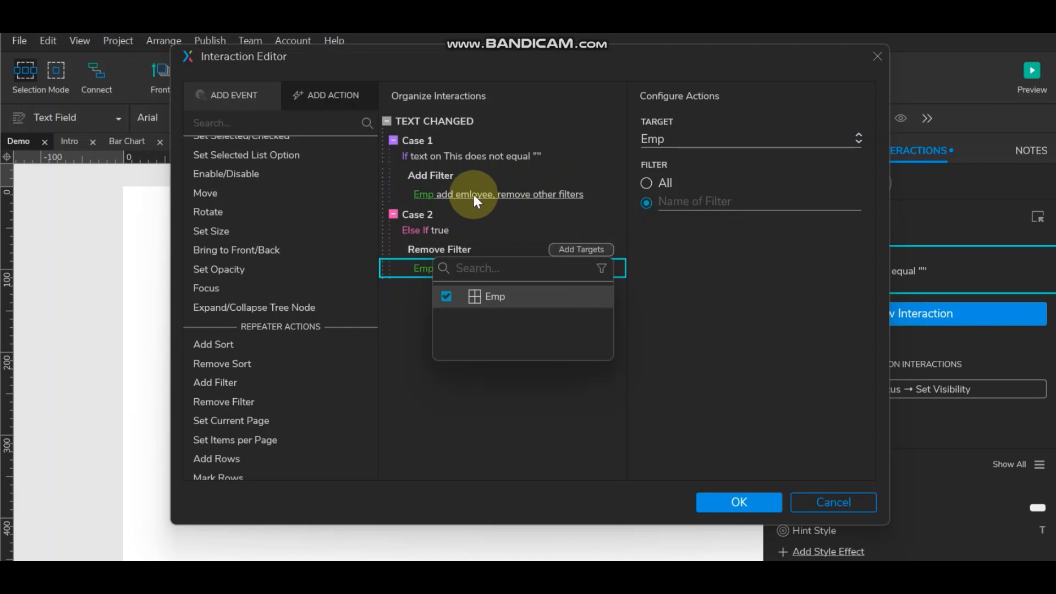
pyautogui.click(684, 201)
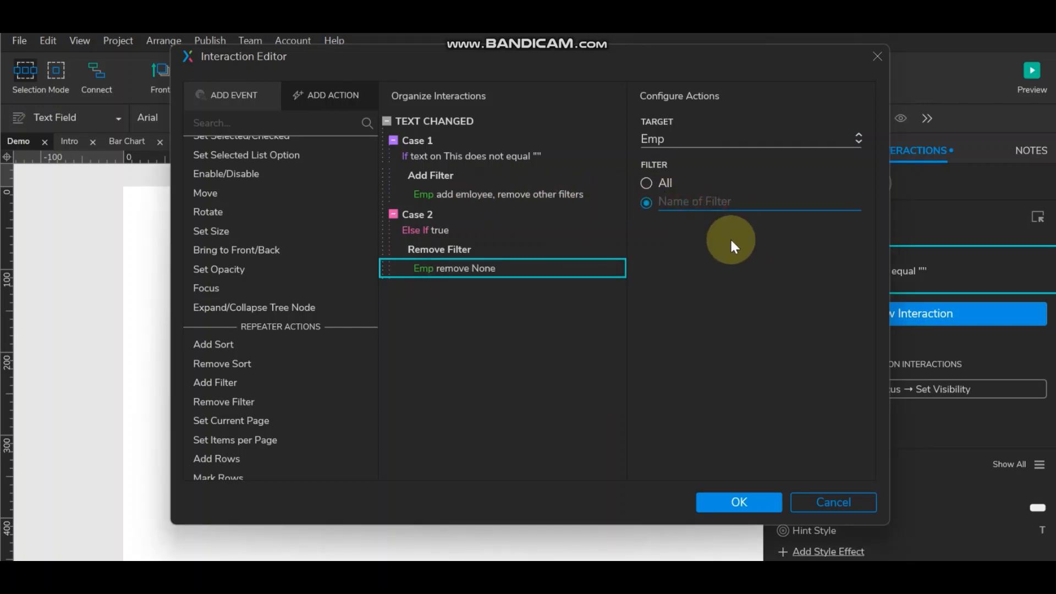
pyautogui.write('employee')
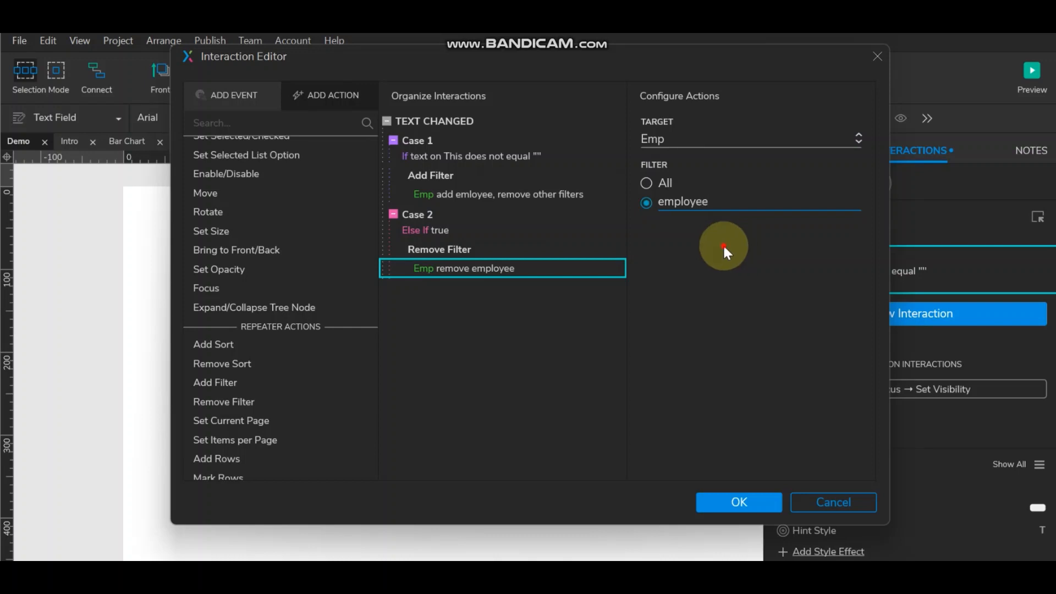
pyautogui.click(724, 247)
pyautogui.click(646, 183)
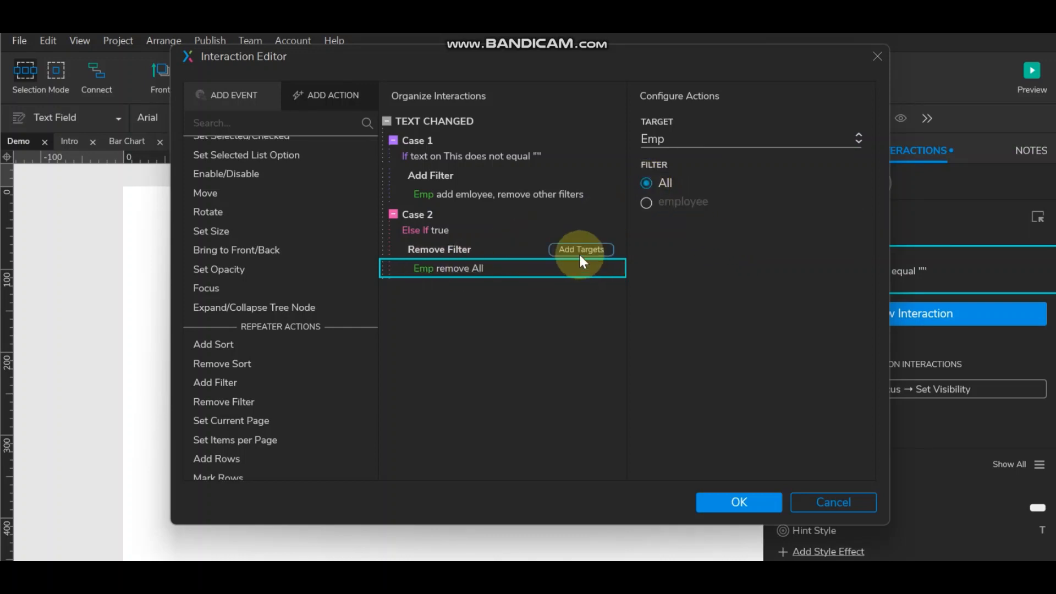
pyautogui.click(646, 202)
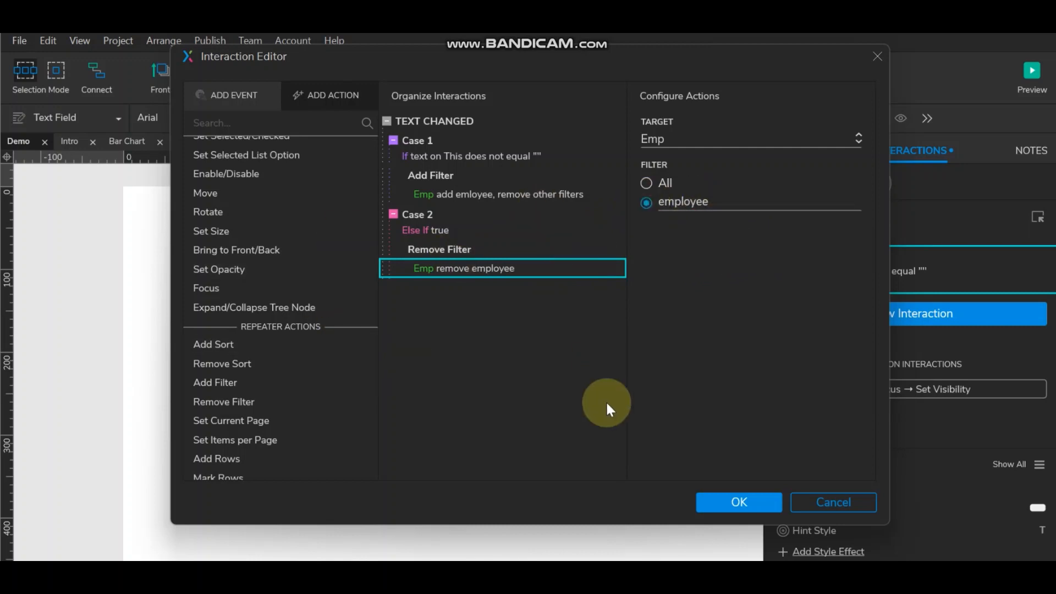
pyautogui.click(721, 495)
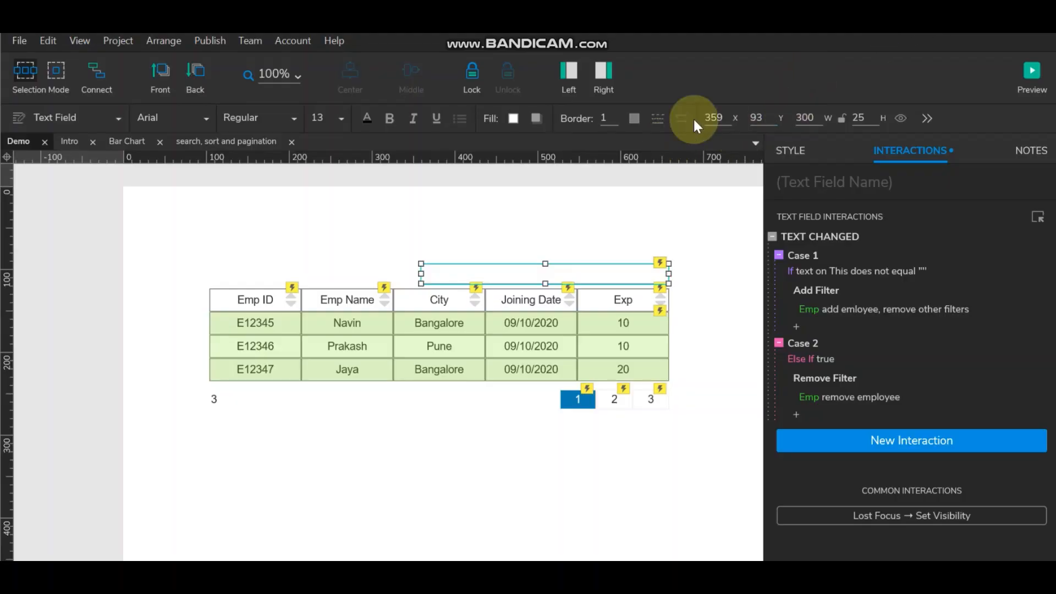
# Preview the page in the browser, test the table's text field with the search text "ra", and return to Axure.
pyautogui.click(1032, 72)
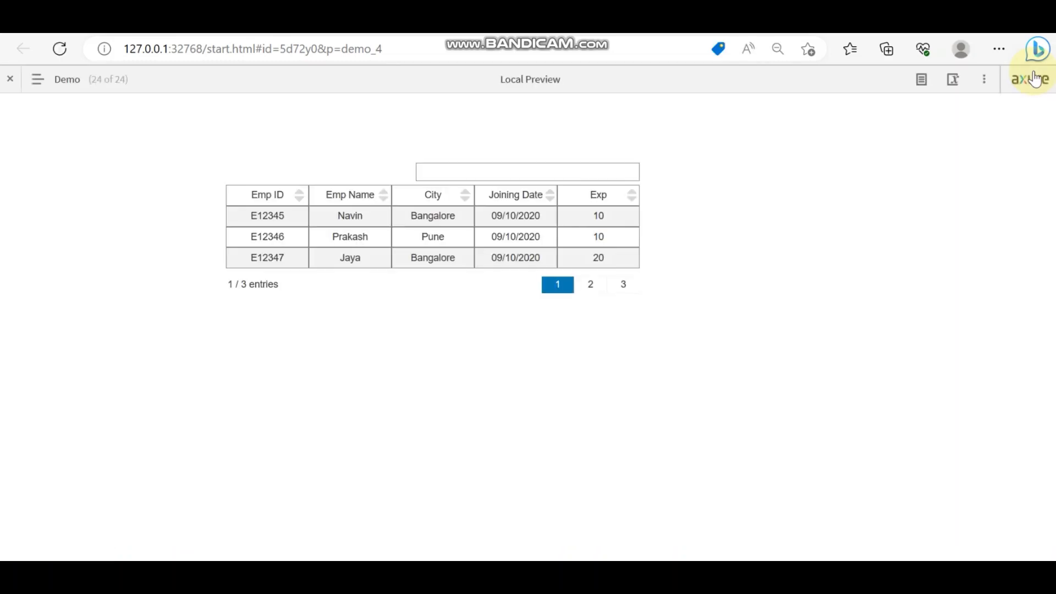
pyautogui.click(549, 167)
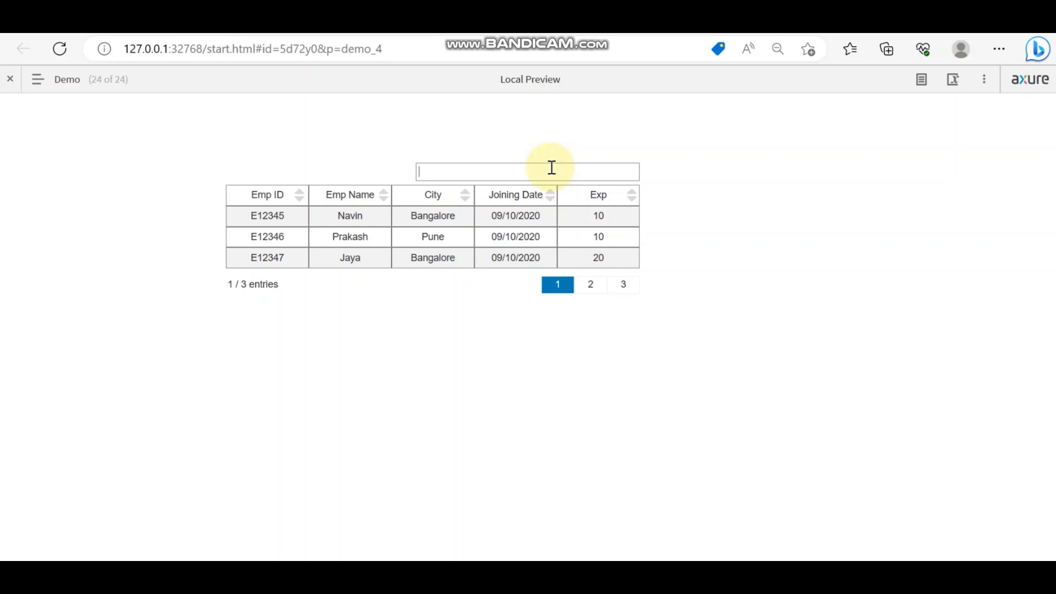
pyautogui.write('ra')
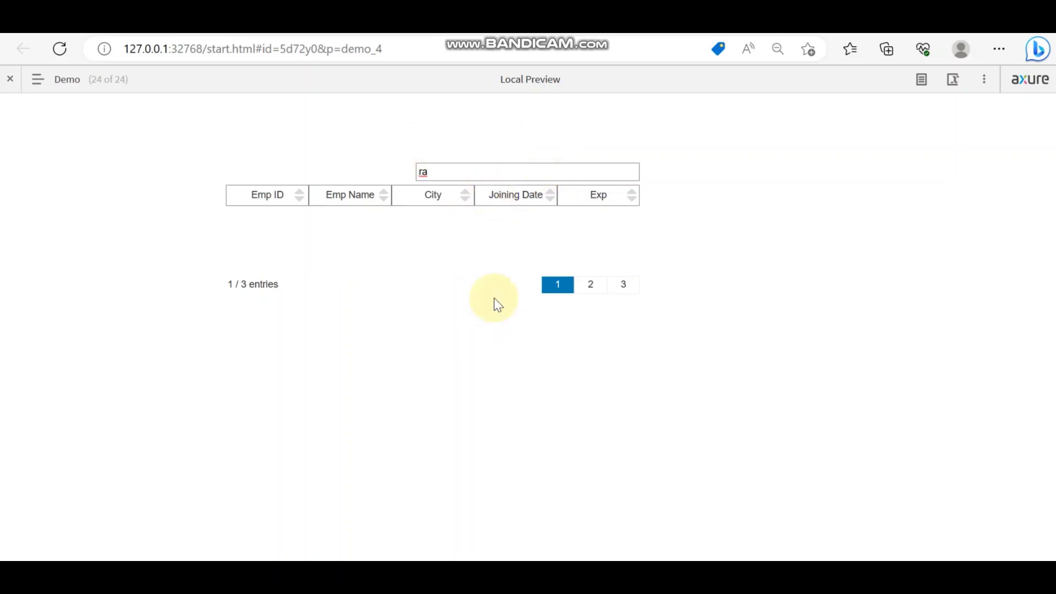
pyautogui.click(658, 572)
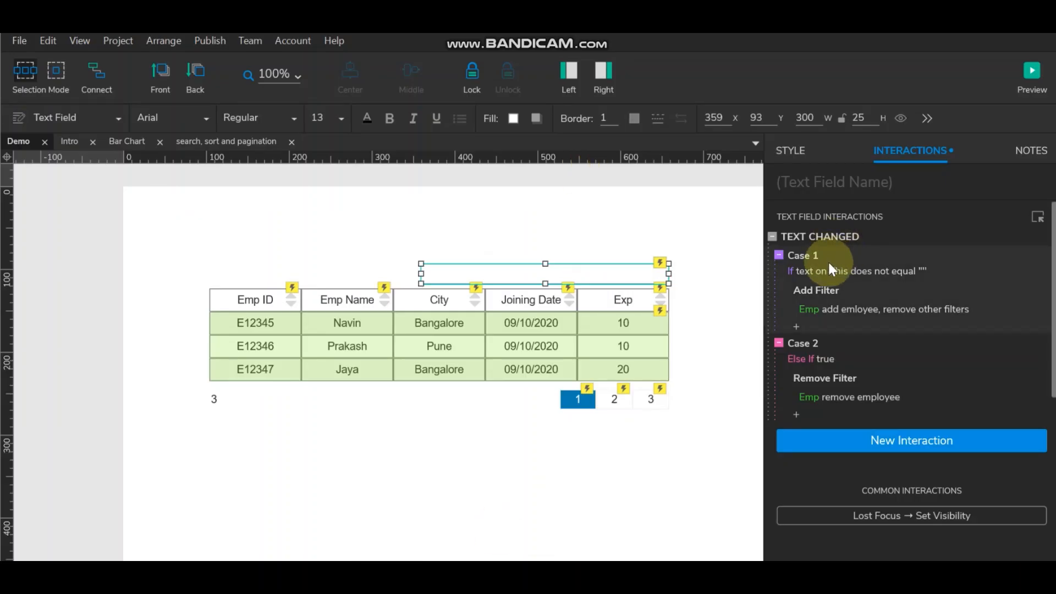
# Reopen Case 1's Add Filter rule and remove the single quotes around this.text.toLowerCase() in the EmpID condition.
pyautogui.doubleClick(812, 256)
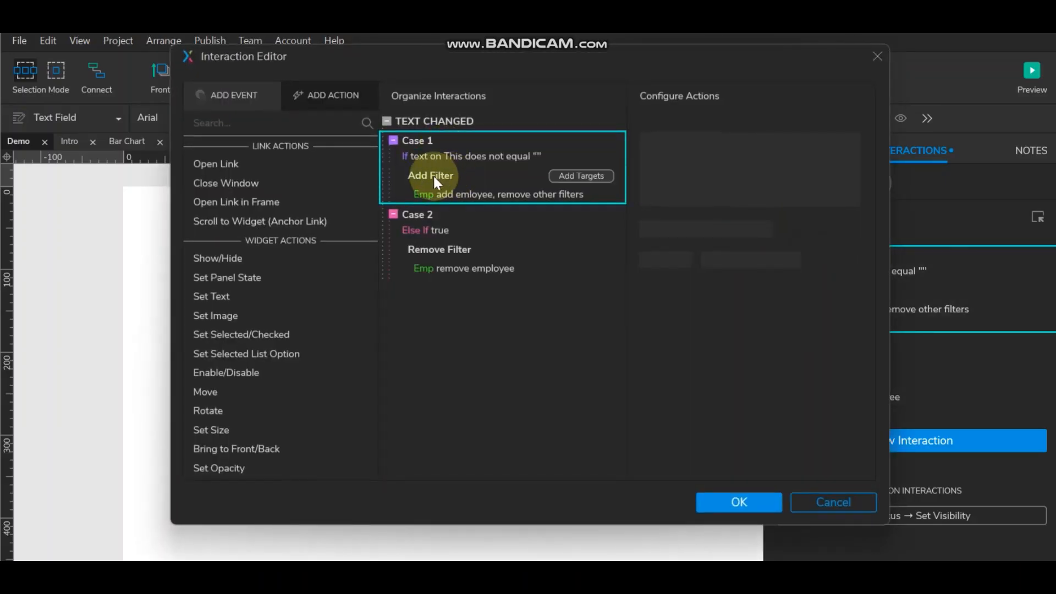
pyautogui.click(436, 192)
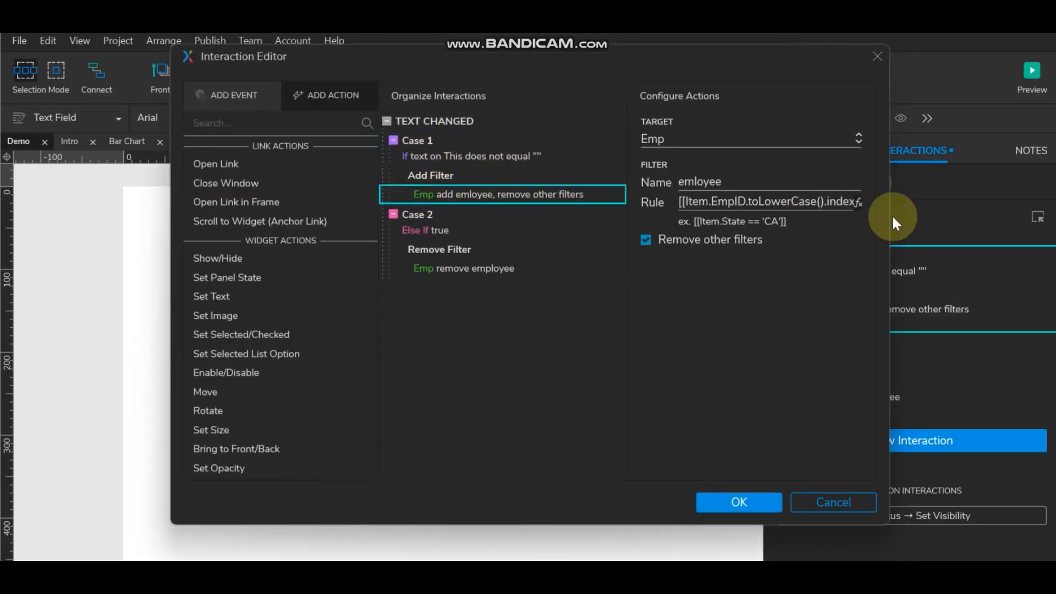
pyautogui.click(859, 201)
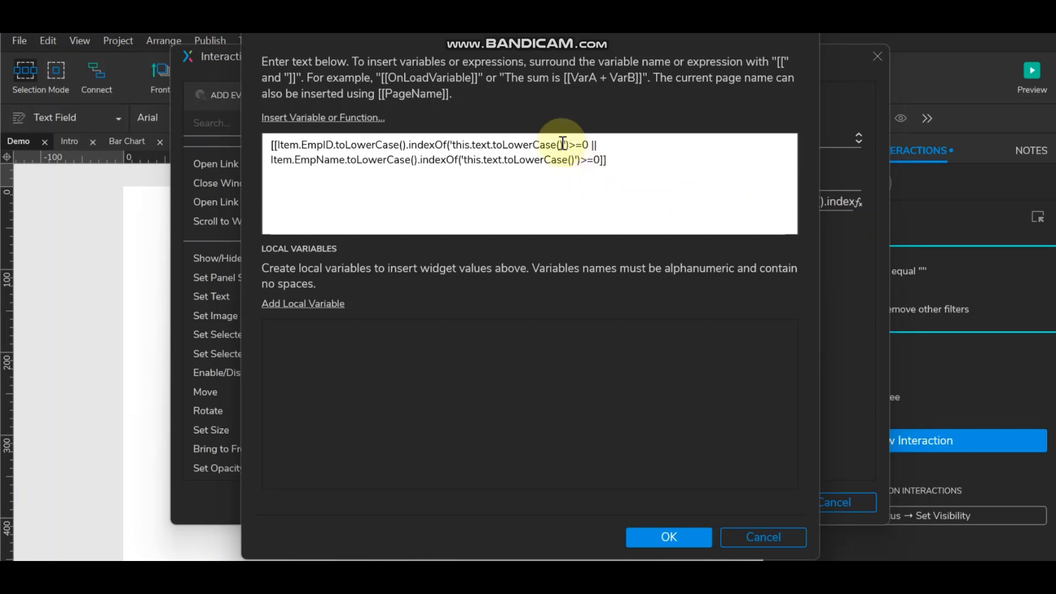
pyautogui.click(453, 146)
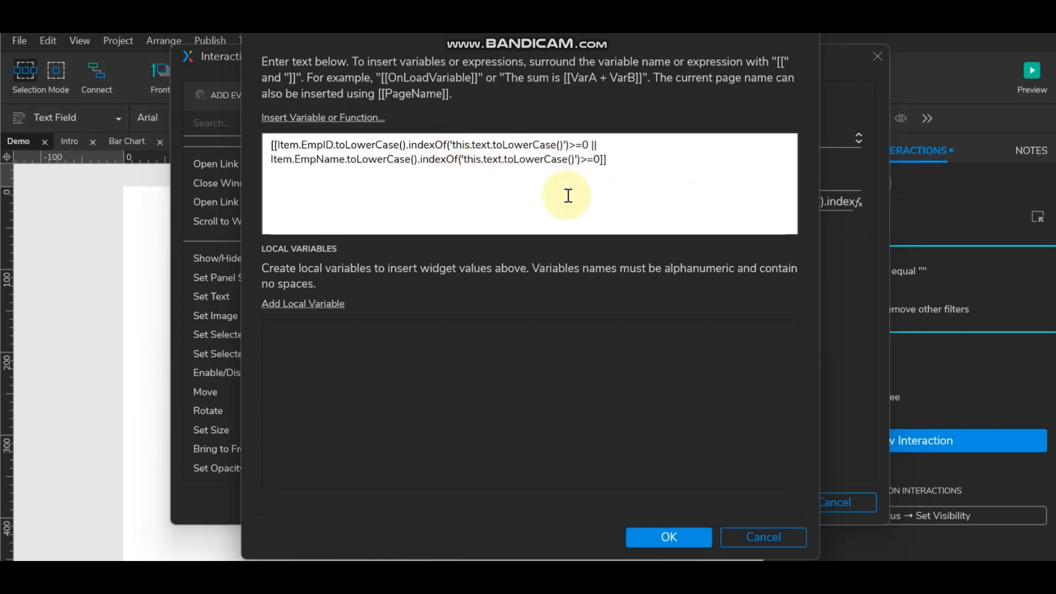
pyautogui.press('BackSpace')
pyautogui.click(563, 144)
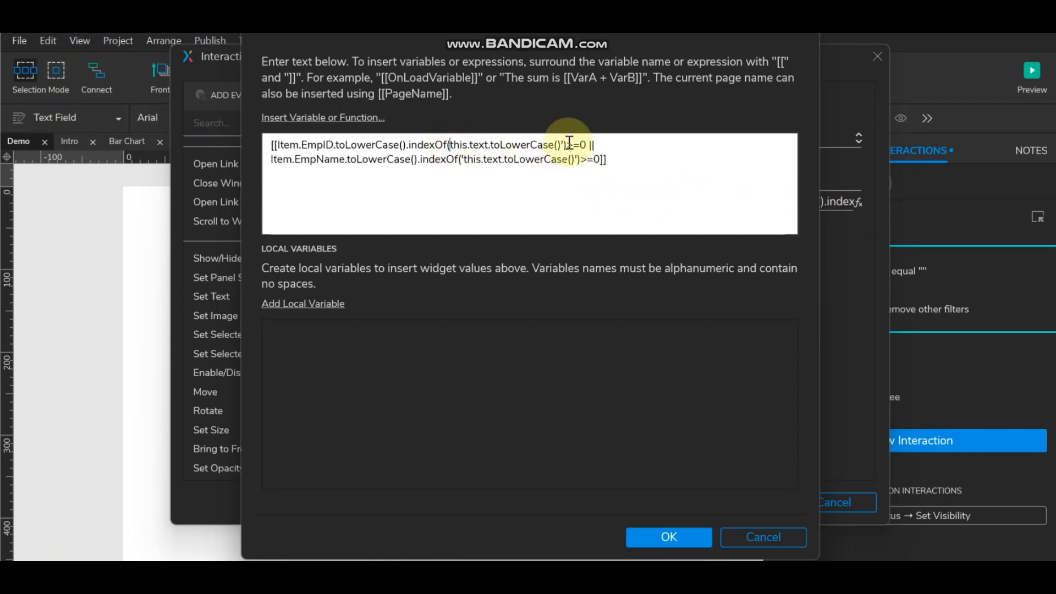
pyautogui.press('BackSpace')
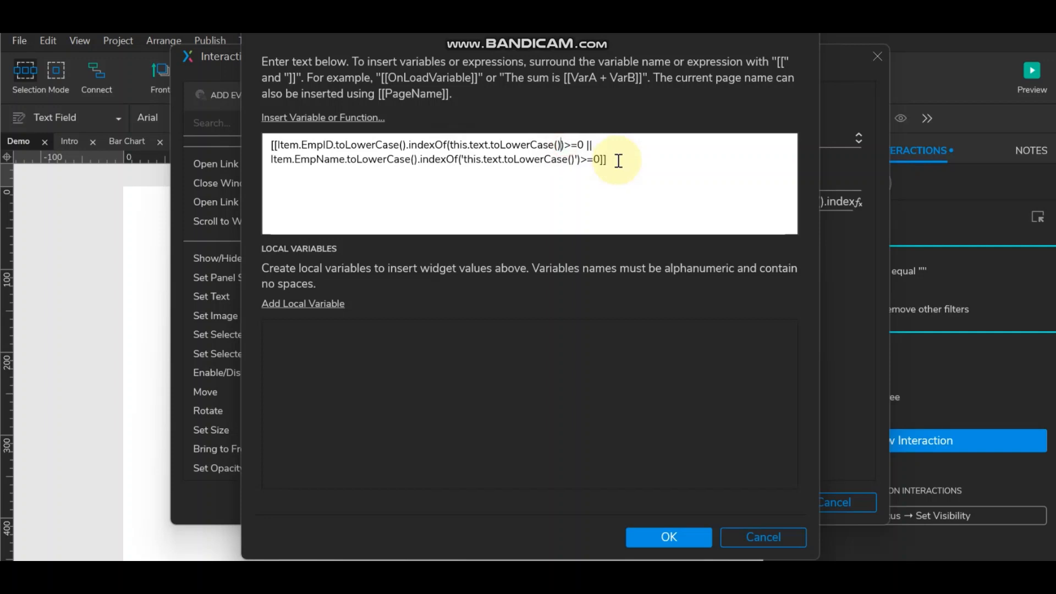
# Remove the single quotes around this.text.toLowerCase() in the EmpName condition and save the rule and the interaction.
pyautogui.click(460, 160)
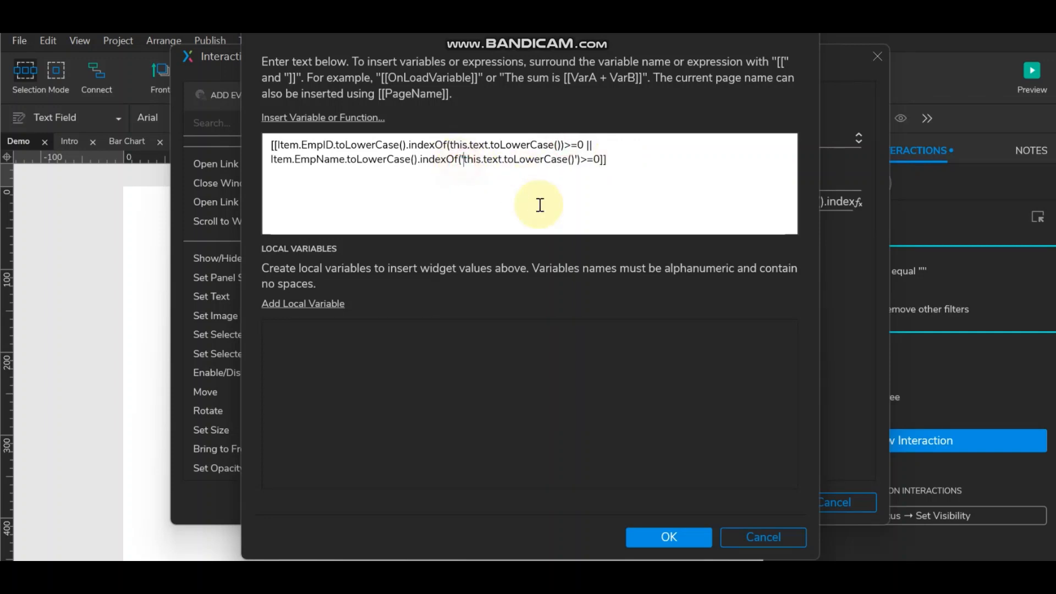
pyautogui.press('BackSpace')
pyautogui.click(575, 160)
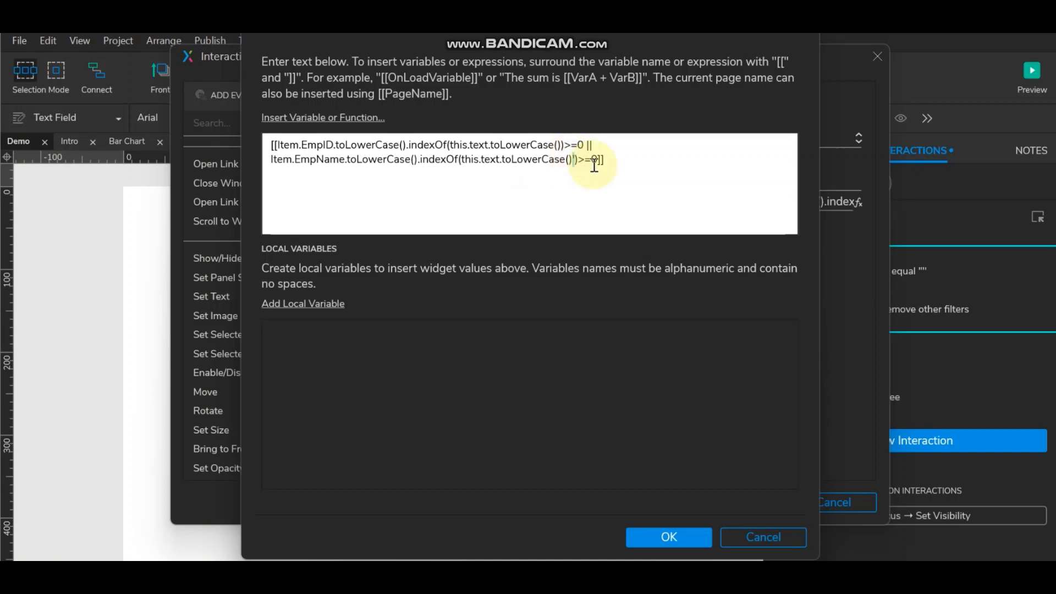
pyautogui.press('BackSpace')
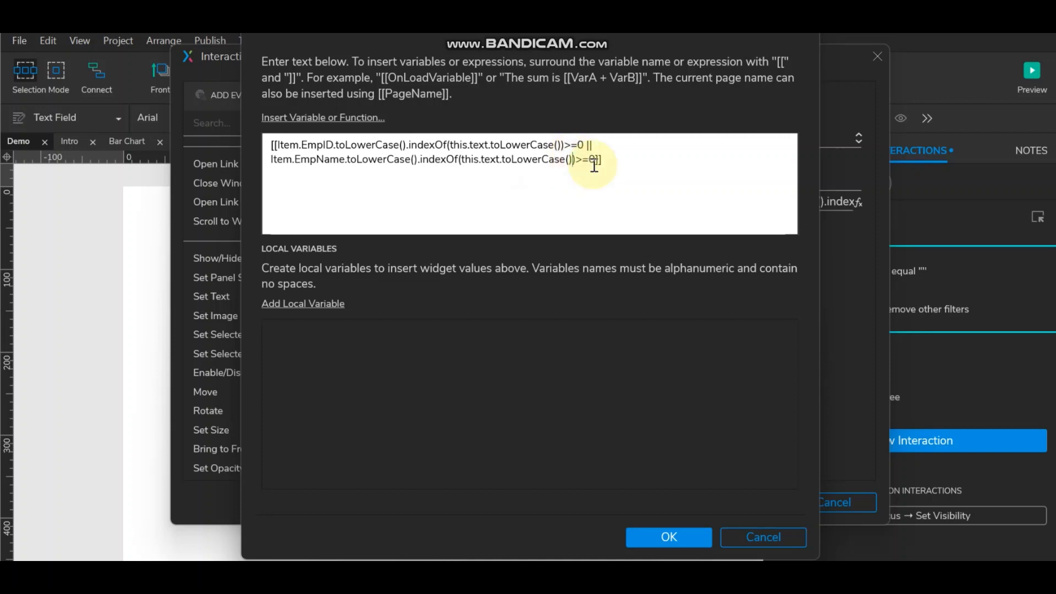
pyautogui.click(667, 536)
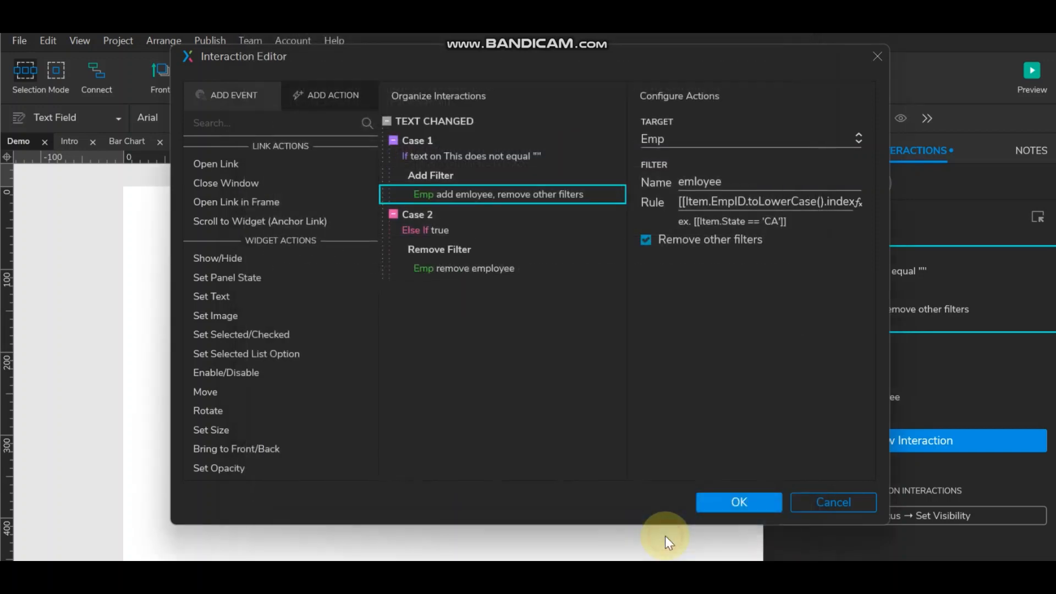
pyautogui.click(740, 490)
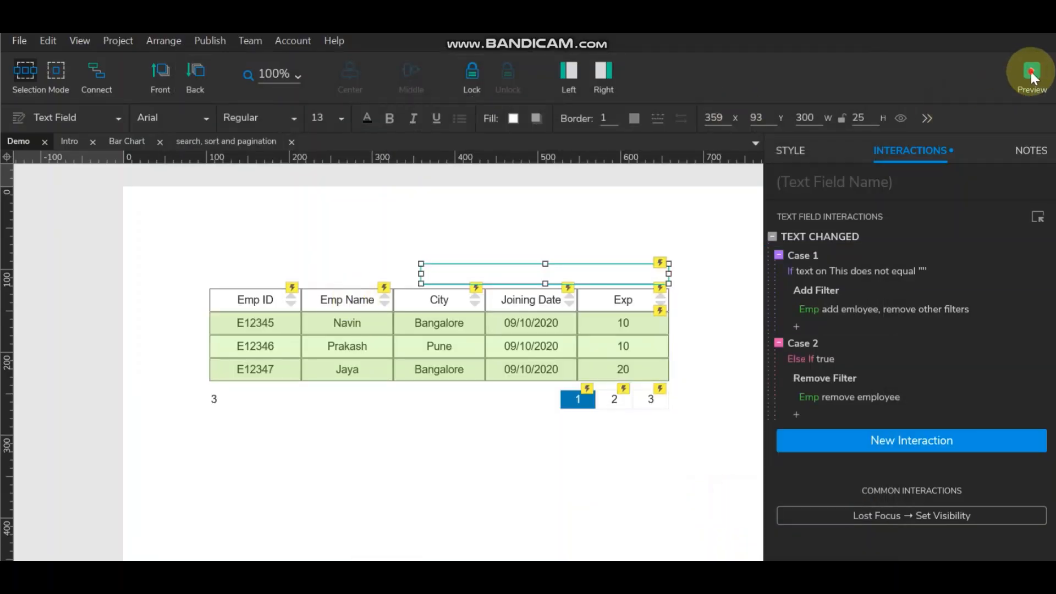
# Preview the page in the browser and copy the last employee ID on page 3 of the table.
pyautogui.click(1032, 77)
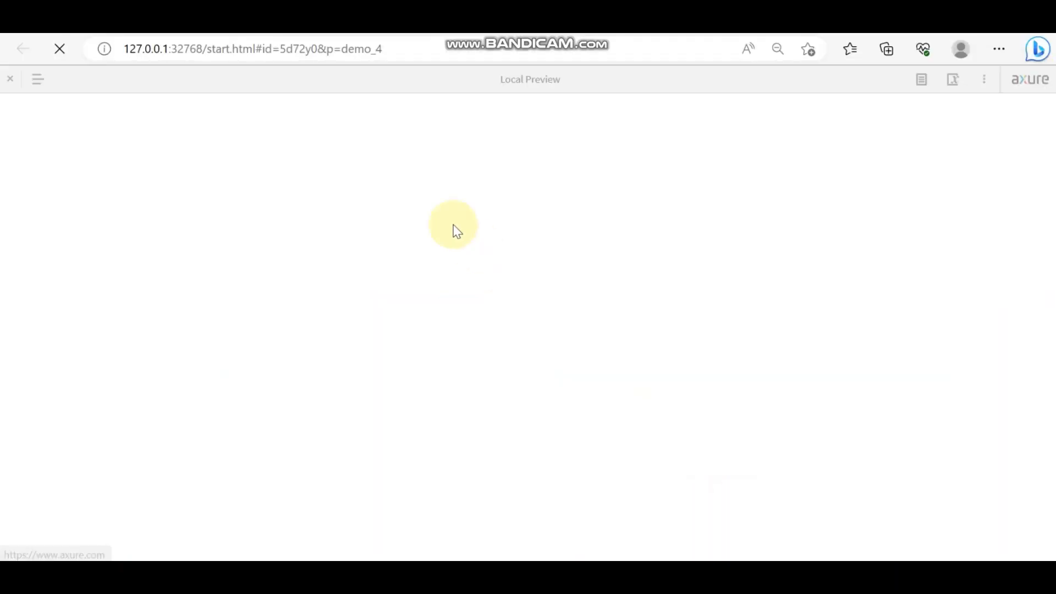
pyautogui.click(488, 169)
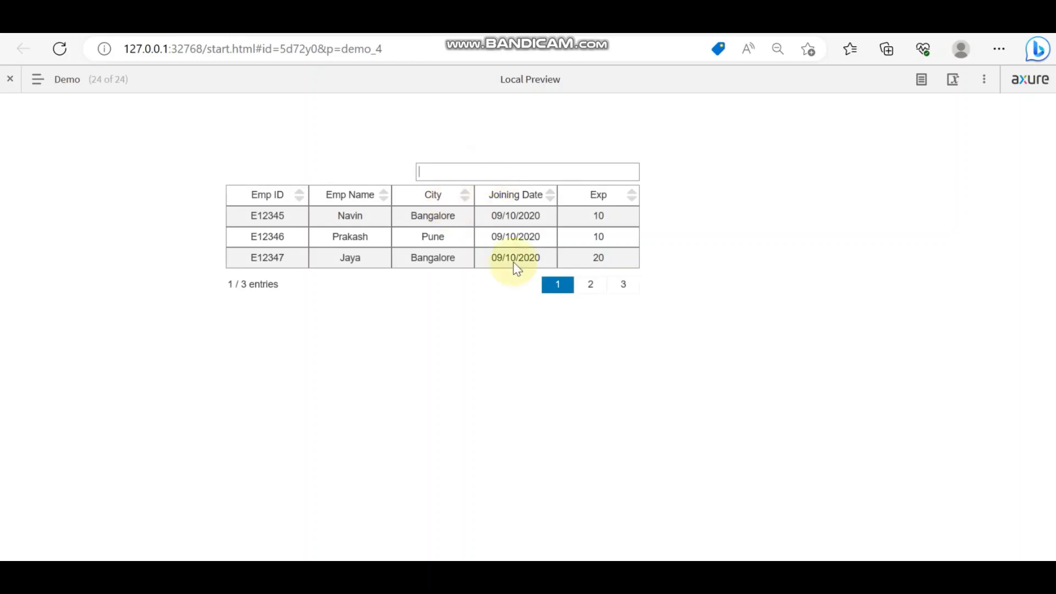
pyautogui.click(626, 289)
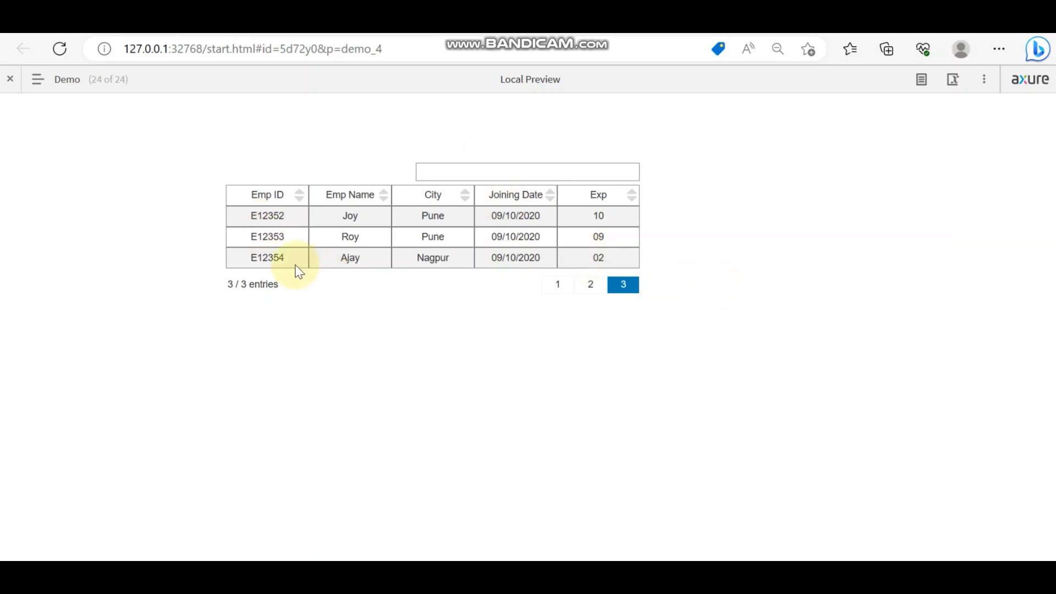
pyautogui.moveTo(285, 259); pyautogui.dragTo(243, 256)
pyautogui.hotkey('ctrl', 'c')
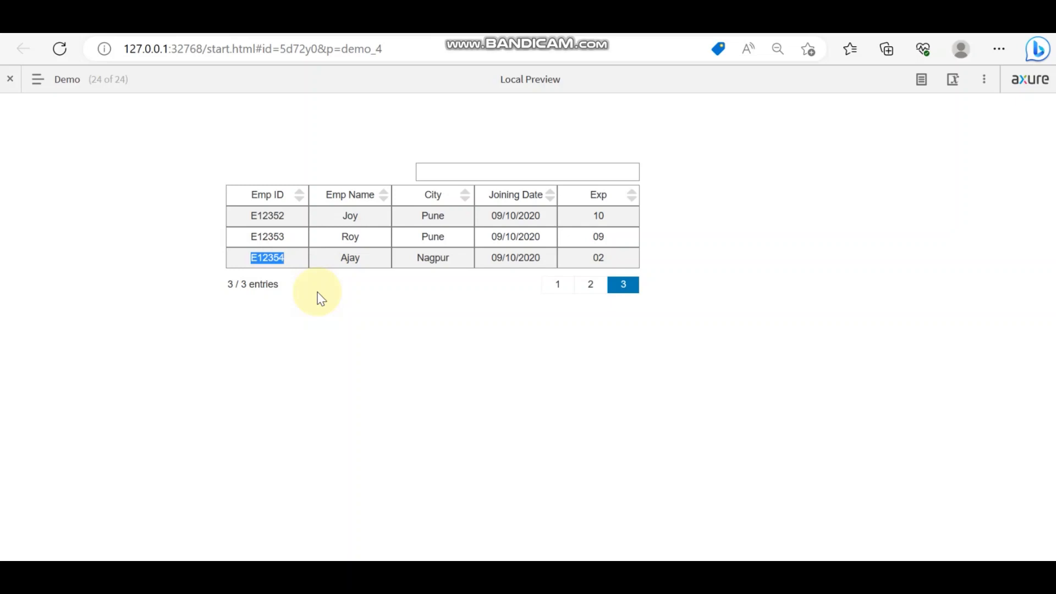
# Return the table to page 1, test the search field with the copied employee ID, and clear the field.
pyautogui.click(561, 289)
pyautogui.click(525, 177)
pyautogui.hotkey('ctrl', 'v')
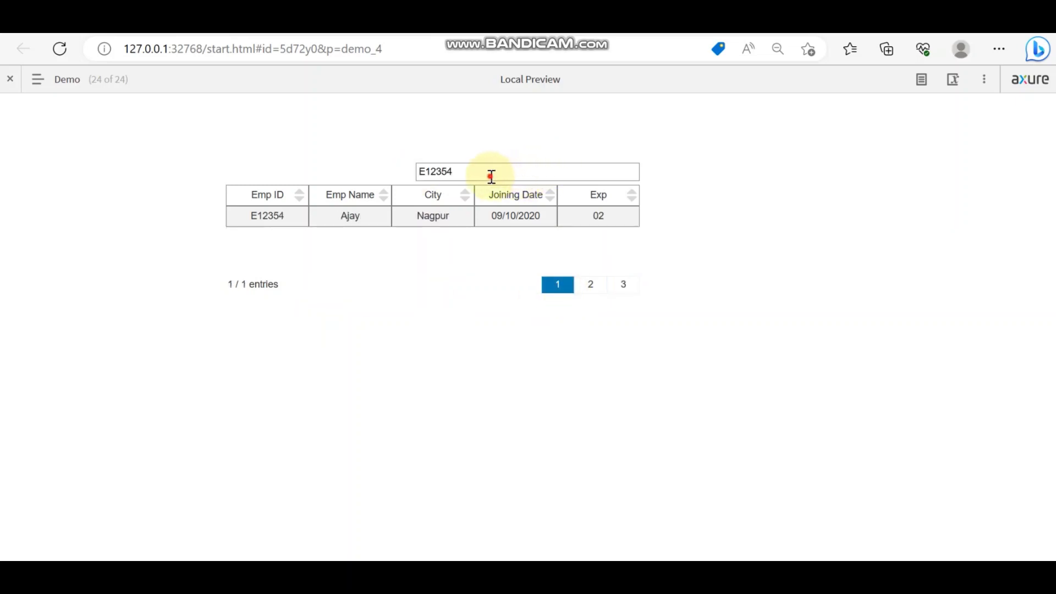
pyautogui.hotkey('ctrl', 'a')
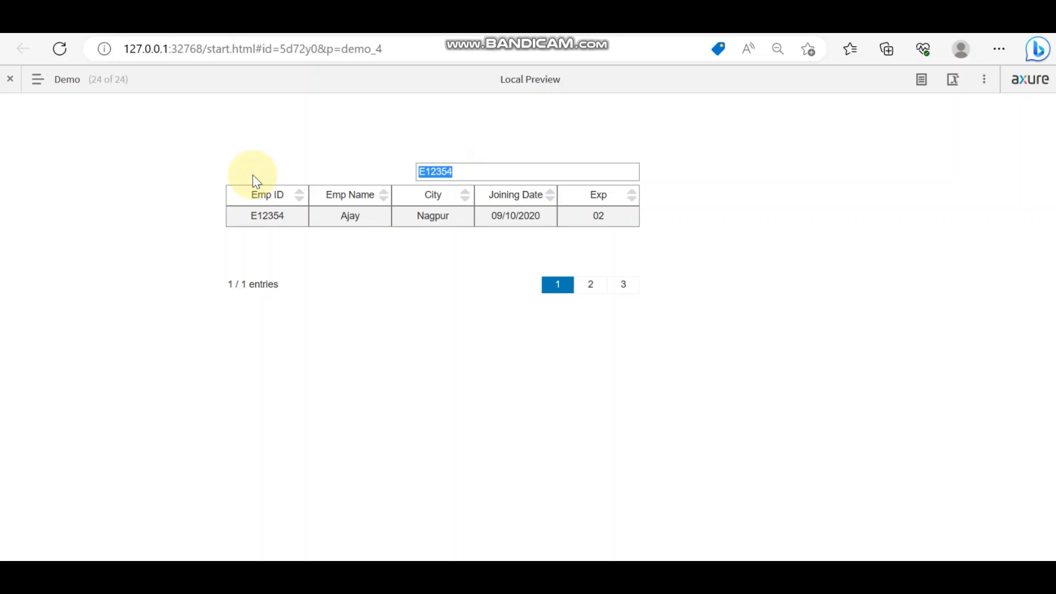
pyautogui.press('BackSpace')
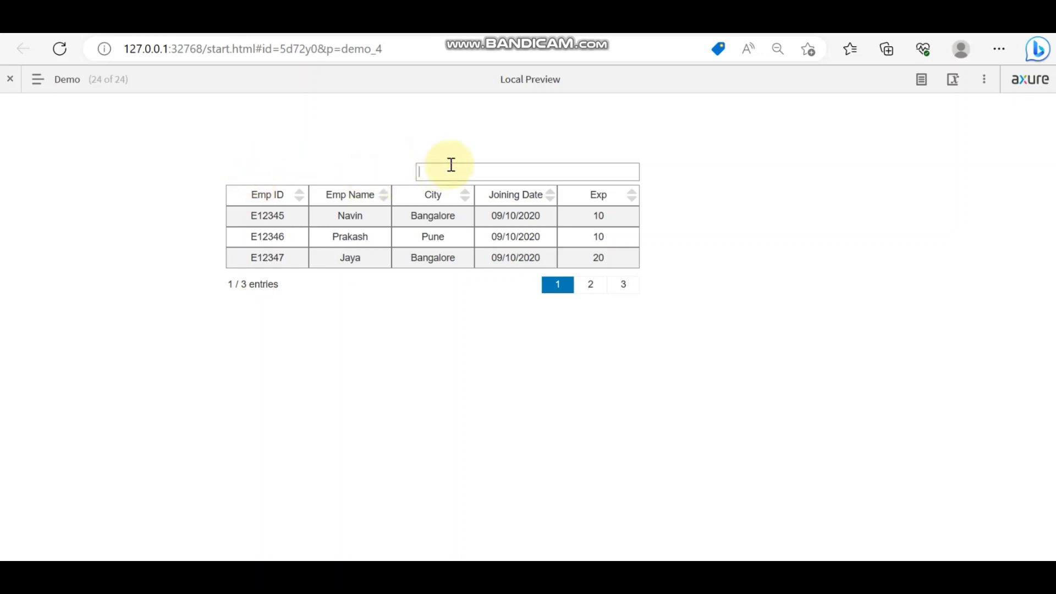
# Test the search field with the fourth employee's first name in lowercase, and clear the field.
pyautogui.write('ravi')
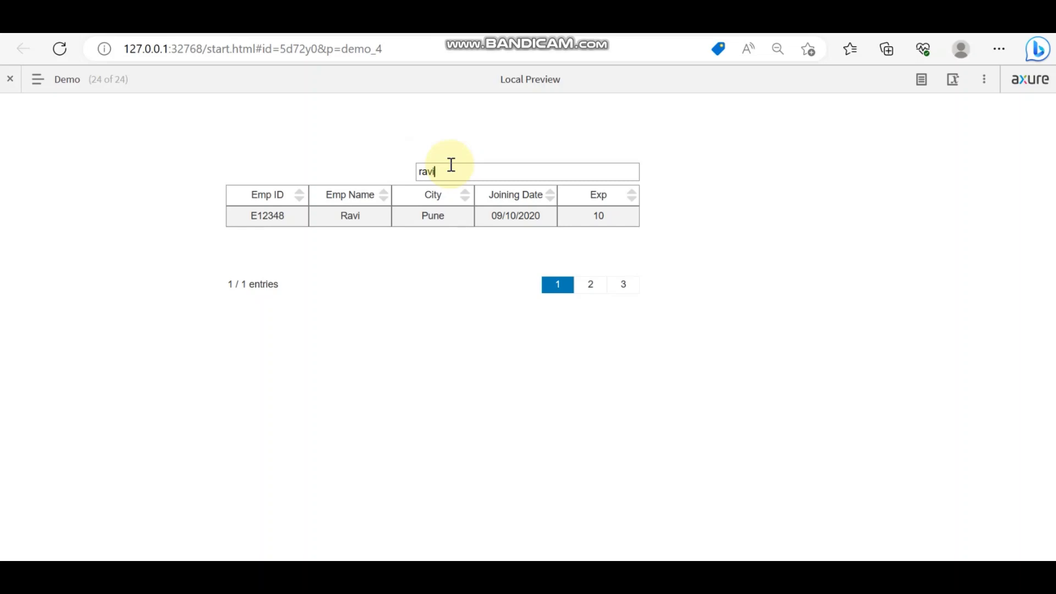
pyautogui.press('BackSpace')
pyautogui.press('BackSpace')
pyautogui.press('BackSpace')
pyautogui.press('BackSpace')
# Test the search field with the fourth employee's first name in uppercase, and clear the field.
pyautogui.write('R')
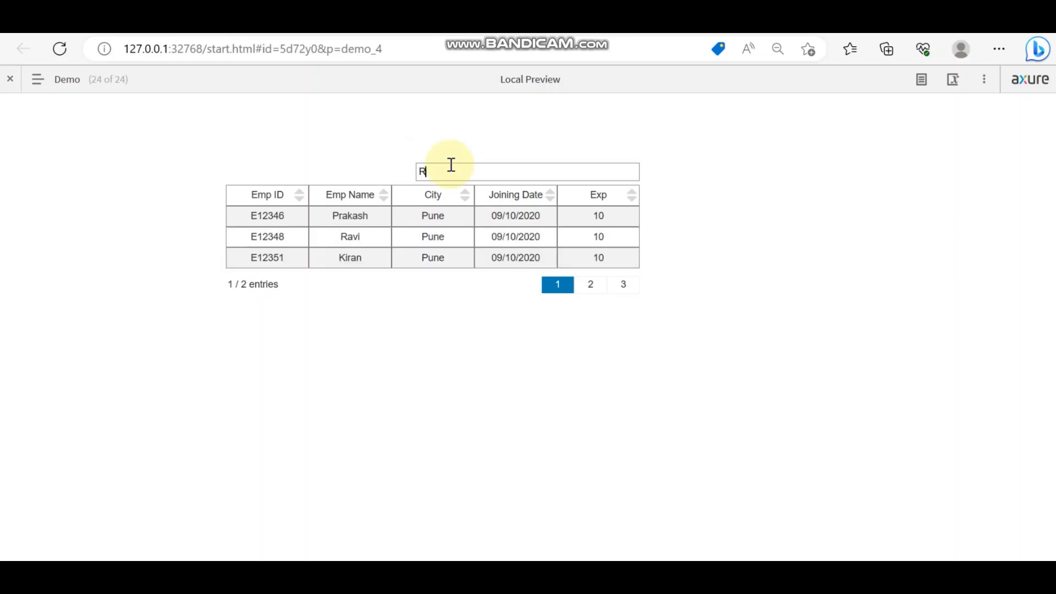
pyautogui.write('a')
pyautogui.press('BackSpace')
pyautogui.write('AVI')
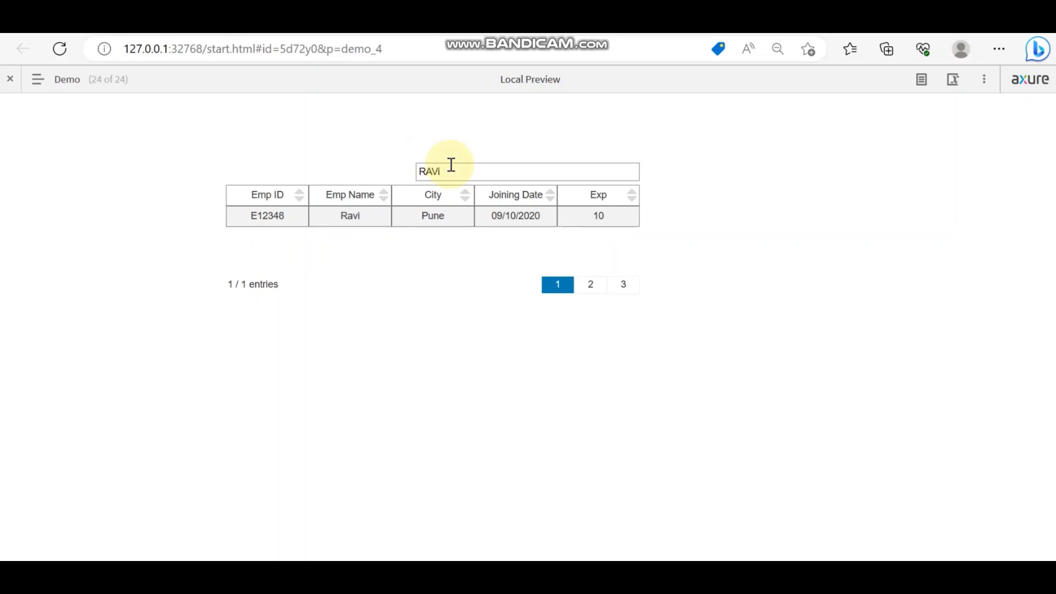
pyautogui.press('BackSpace')
pyautogui.write('I')
pyautogui.press('BackSpace')
pyautogui.press('BackSpace')
pyautogui.press('BackSpace')
pyautogui.click(729, 409)
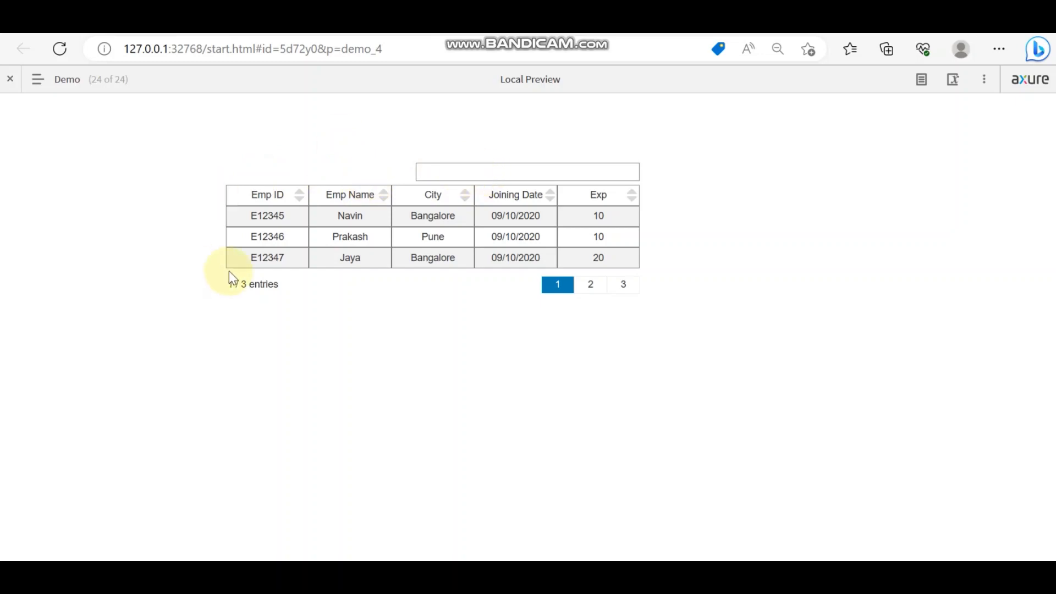
# Check the entries text and page through the table from page 3 back to page 1, and return to Axure.
pyautogui.click(233, 286)
pyautogui.moveTo(232, 285); pyautogui.dragTo(271, 287)
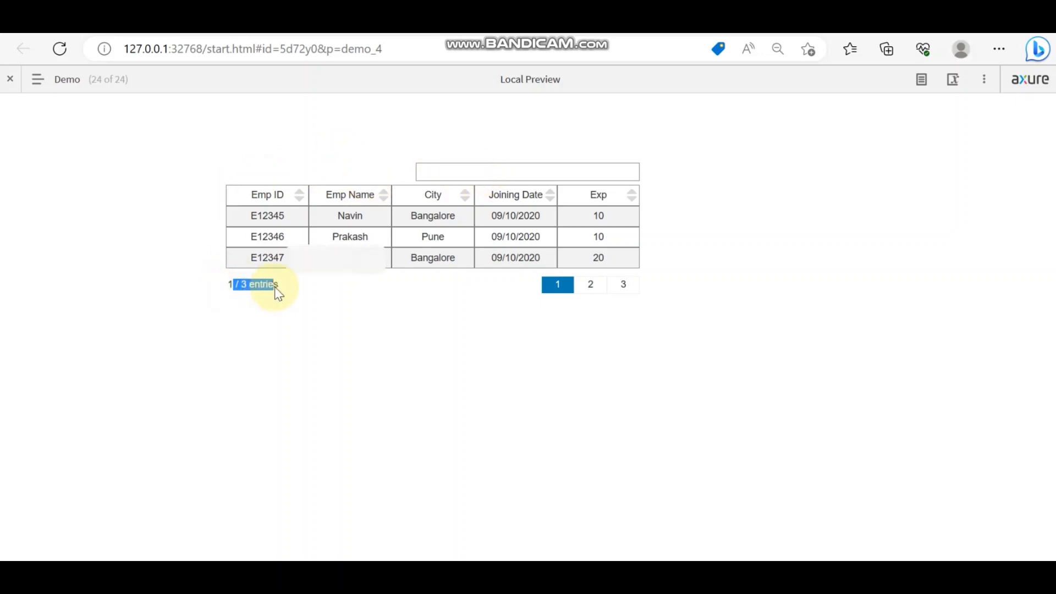
pyautogui.click(602, 291)
pyautogui.click(624, 290)
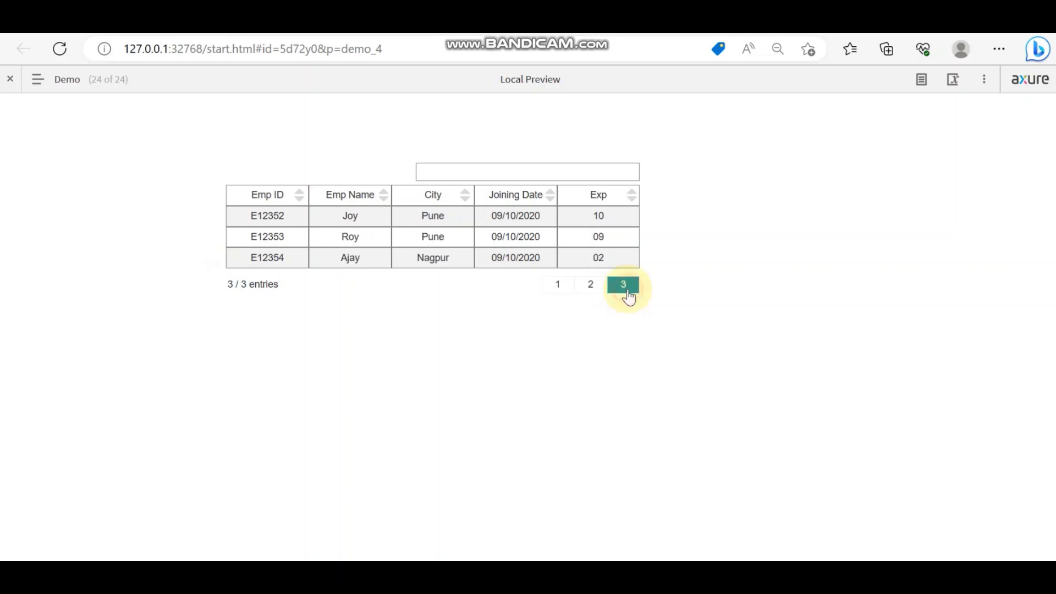
pyautogui.click(589, 288)
pyautogui.click(557, 288)
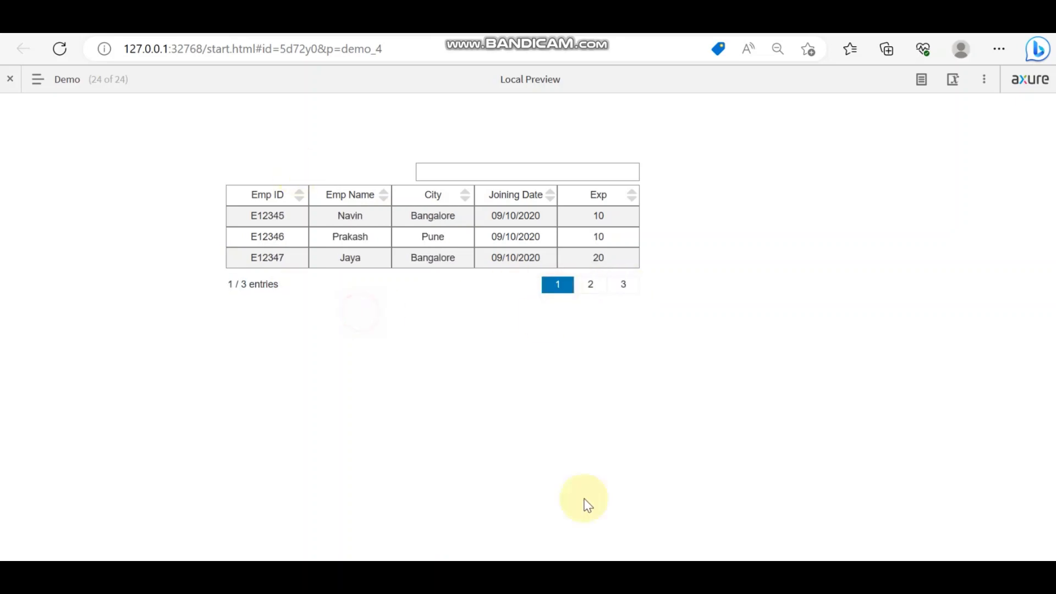
pyautogui.moveTo(659, 577)
pyautogui.click(659, 494)
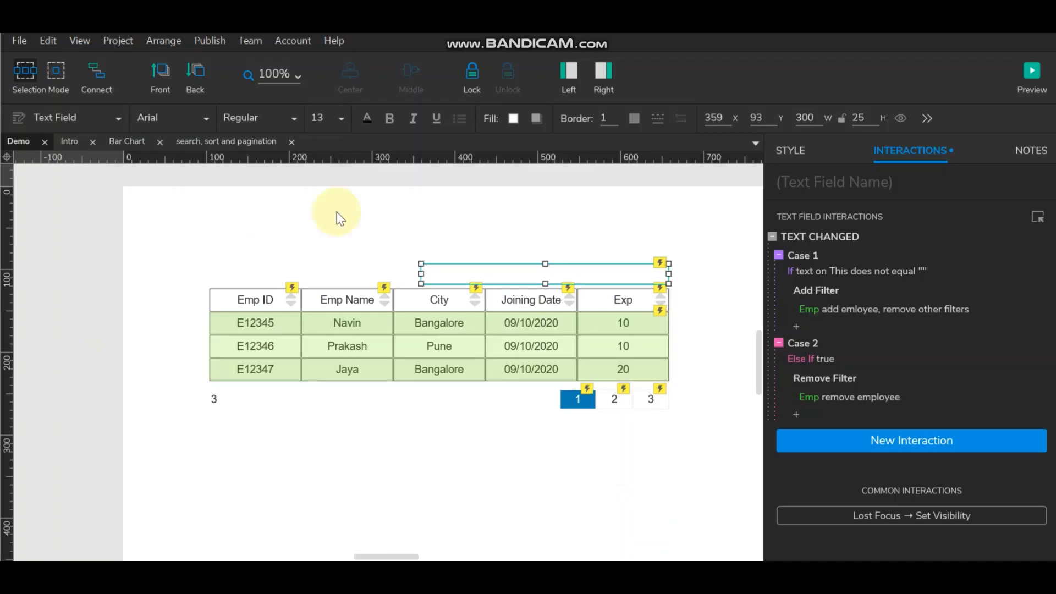
# Set the EmpID values in the first three data rows of the Emp repeater to A, B and C.
pyautogui.click(500, 234)
pyautogui.click(529, 268)
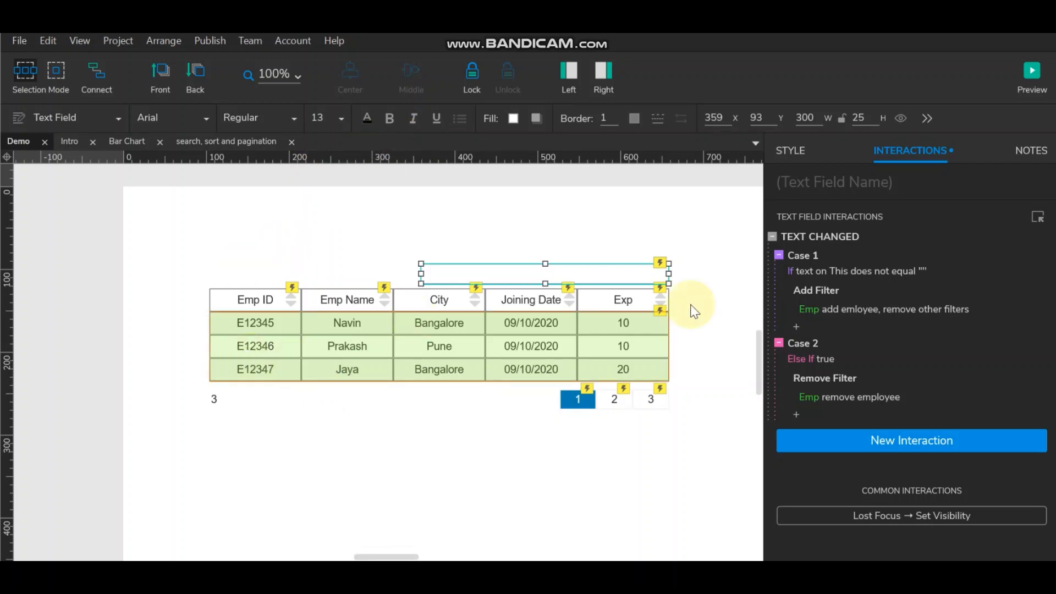
pyautogui.click(787, 150)
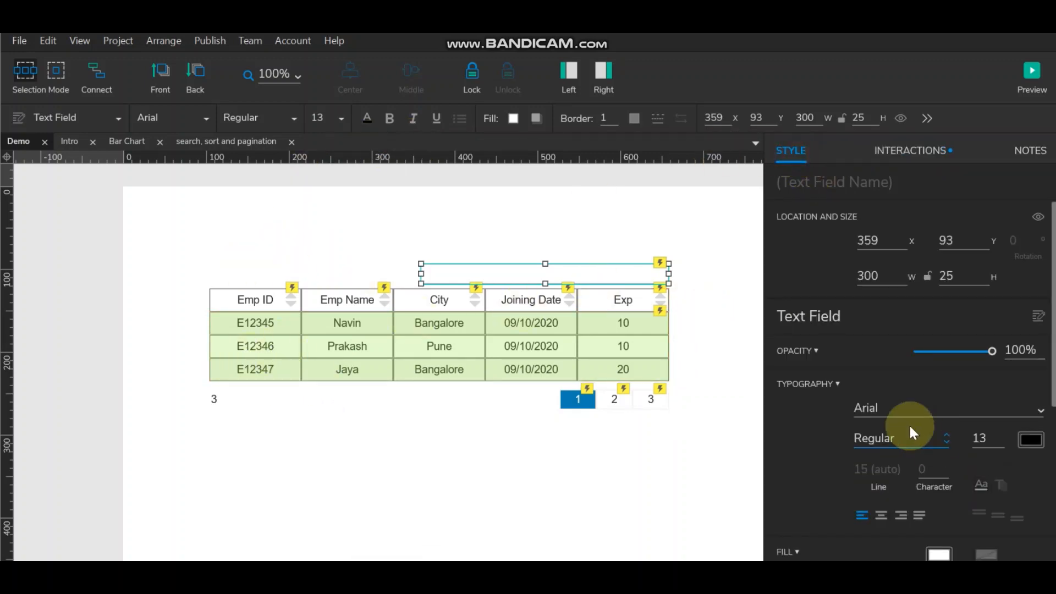
pyautogui.click(313, 373)
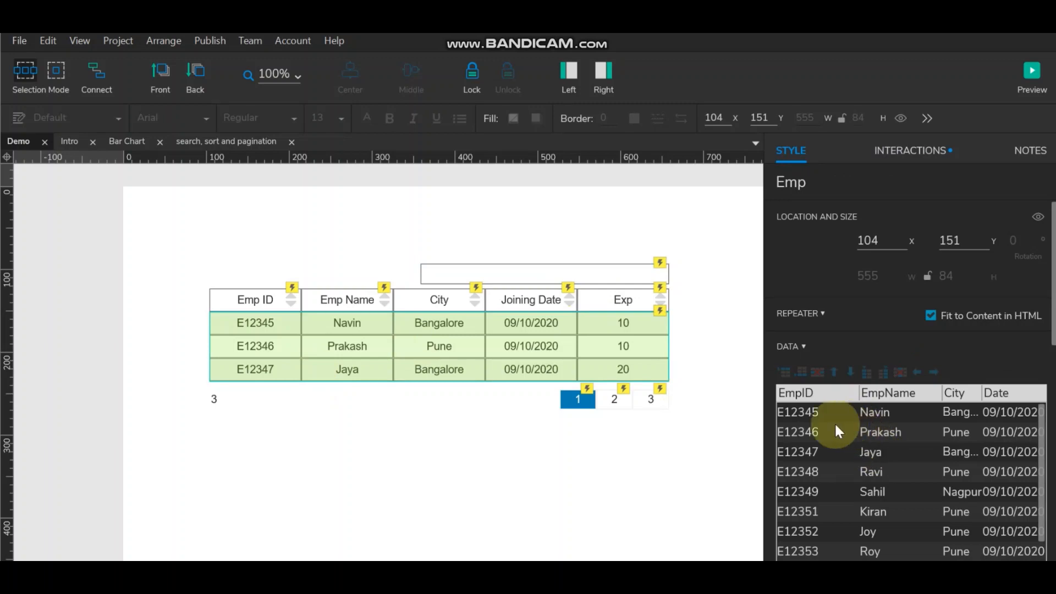
pyautogui.doubleClick(820, 413)
pyautogui.write('A')
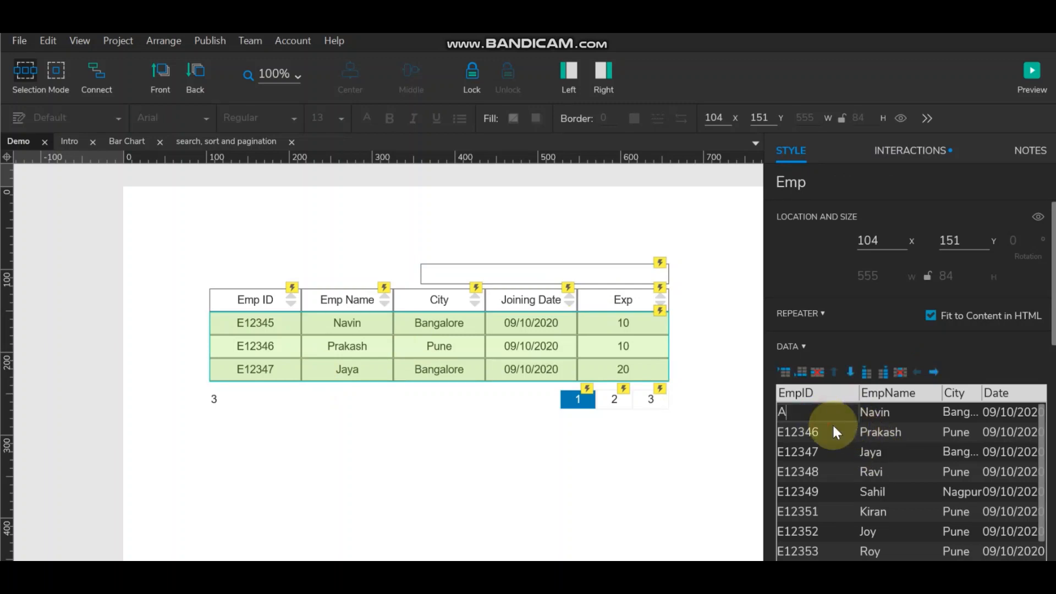
pyautogui.doubleClick(784, 430)
pyautogui.write('V')
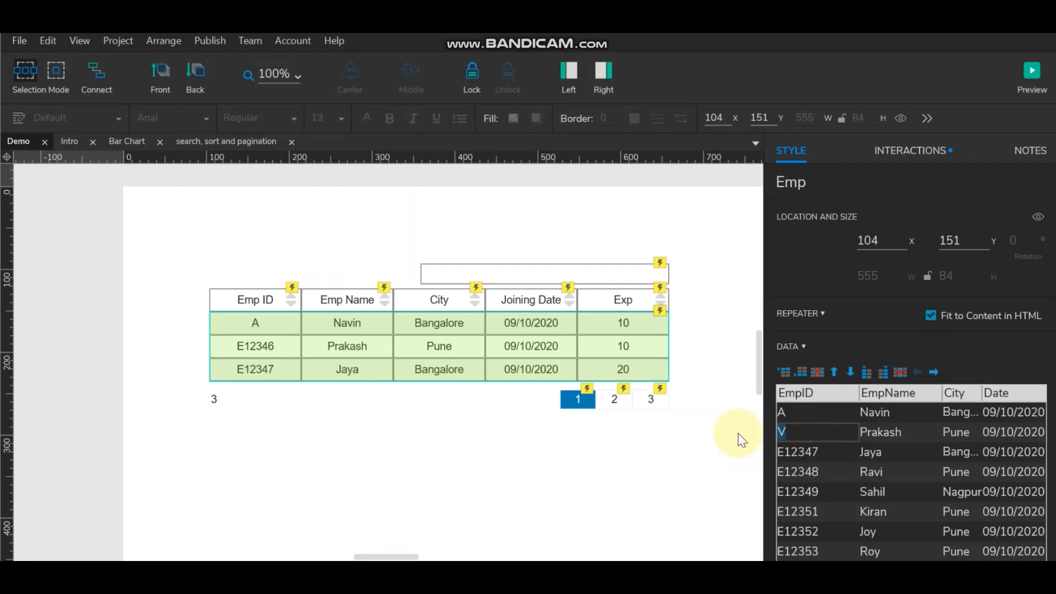
pyautogui.write('B')
pyautogui.doubleClick(813, 451)
pyautogui.write('C')
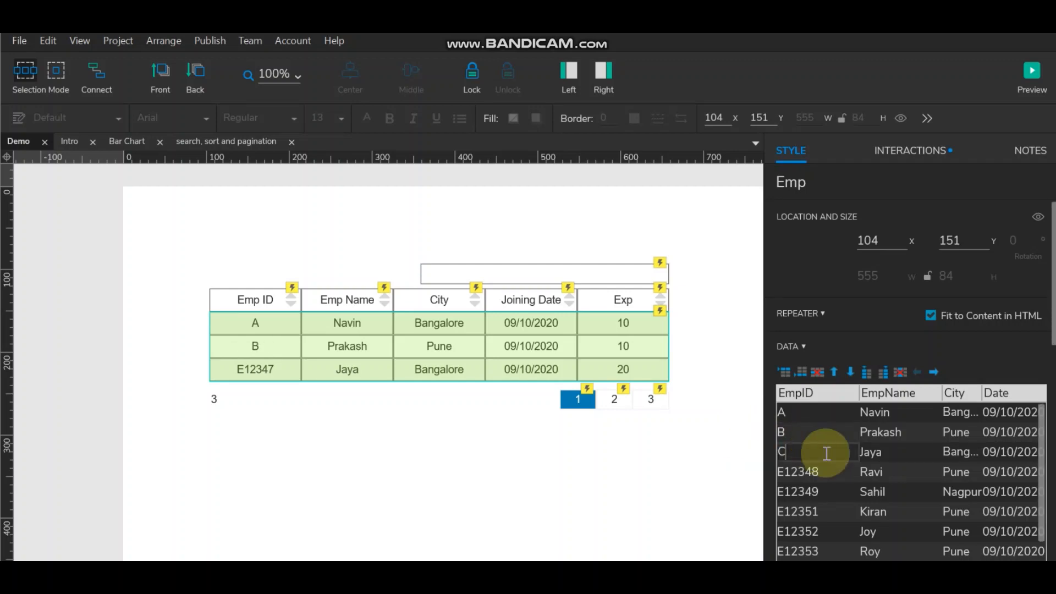
# Set the EmpID values in the fourth and fifth data rows of the Emp repeater to D and E.
pyautogui.doubleClick(820, 469)
pyautogui.write('D')
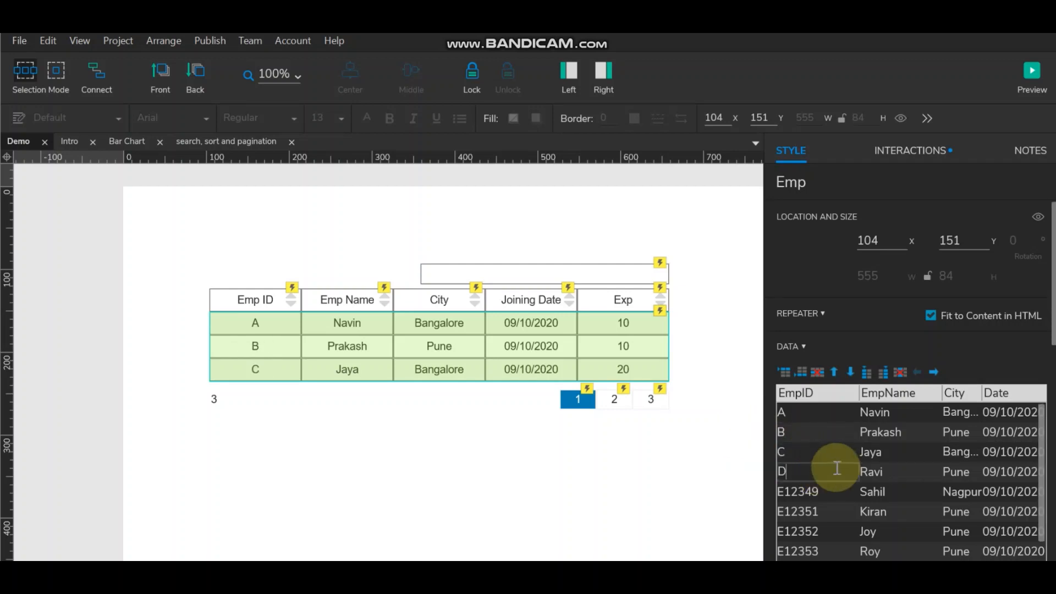
pyautogui.doubleClick(813, 491)
pyautogui.write('E')
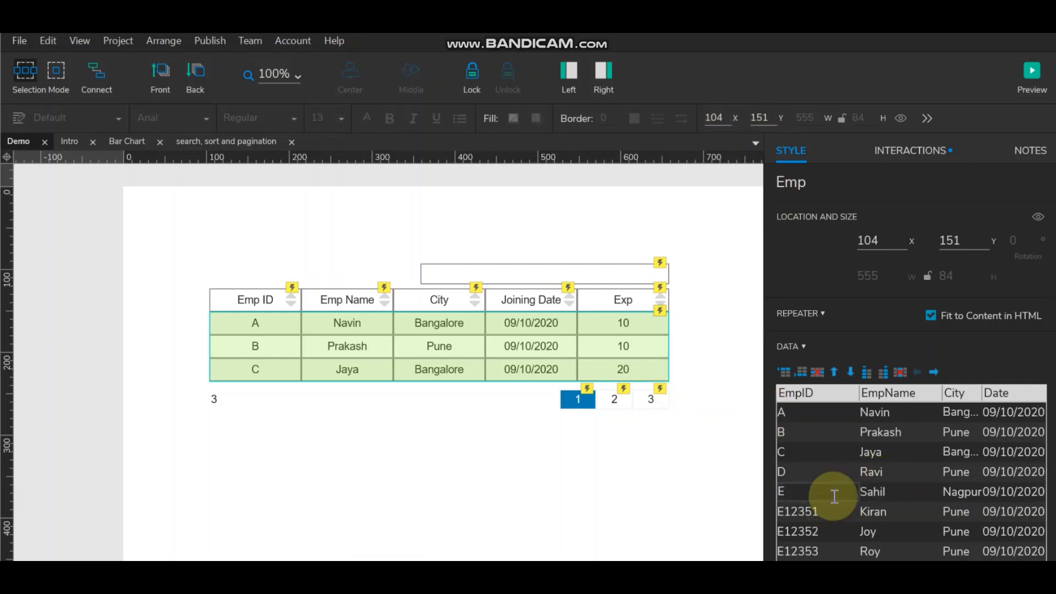
# Set the EmpID values in the last three data rows of the Emp repeater to R, T and Z.
pyautogui.scroll(-1, 832, 493)
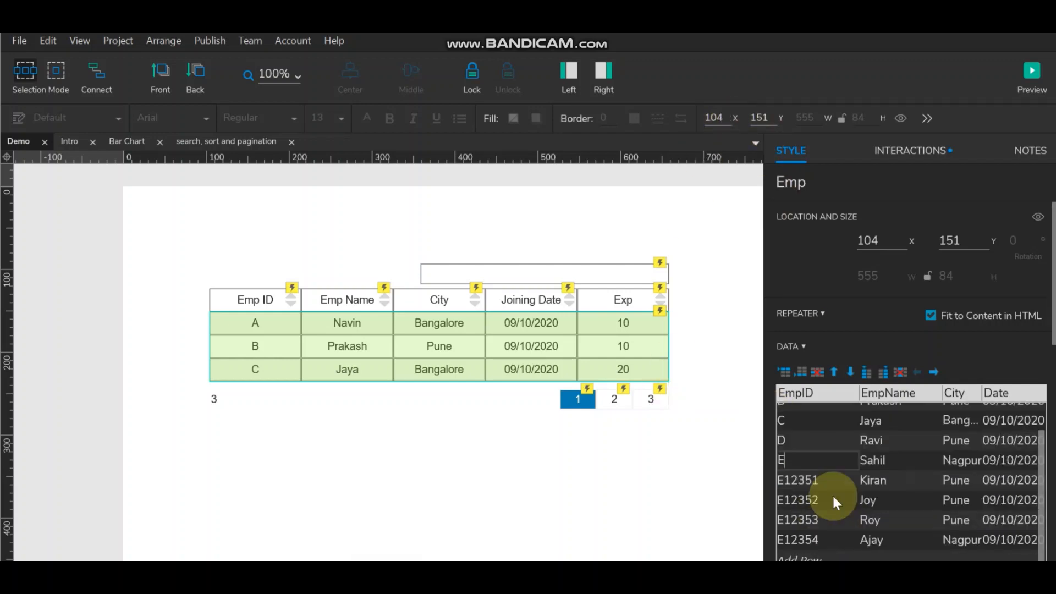
pyautogui.doubleClick(814, 532)
pyautogui.write('Z')
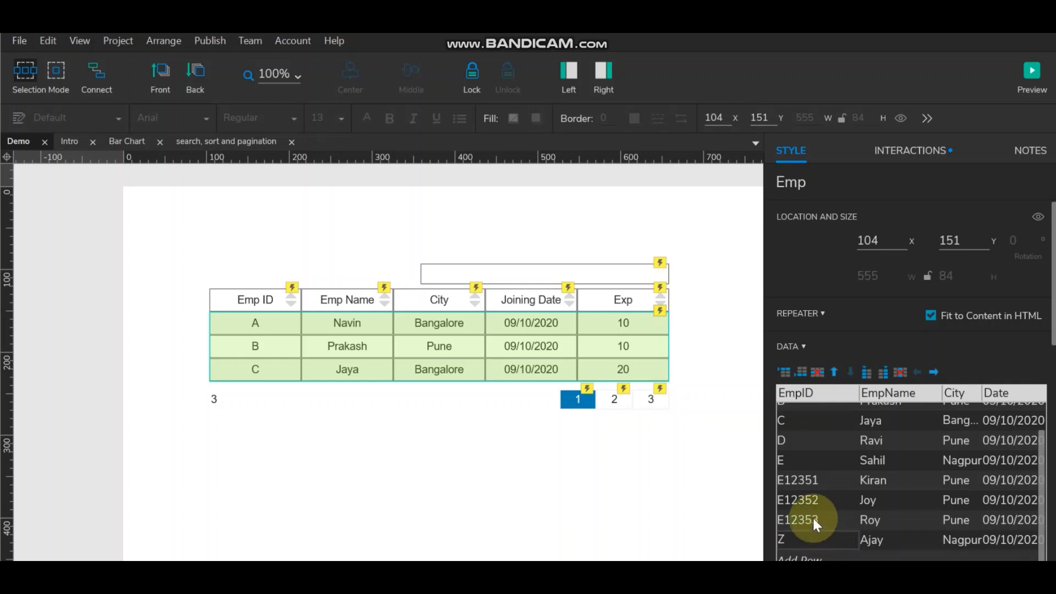
pyautogui.doubleClick(813, 520)
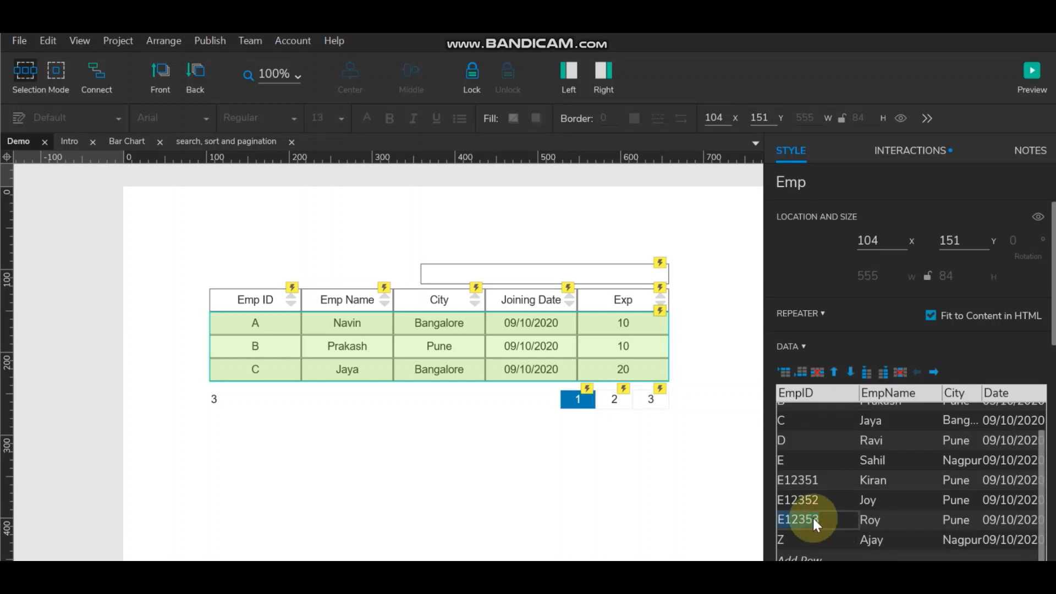
pyautogui.doubleClick(818, 500)
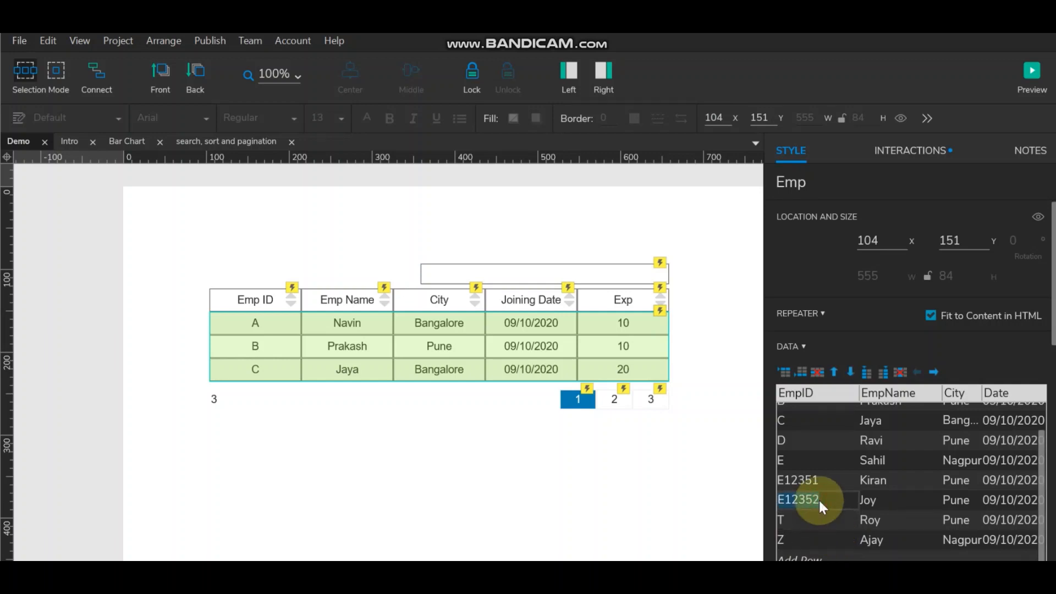
pyautogui.write('R')
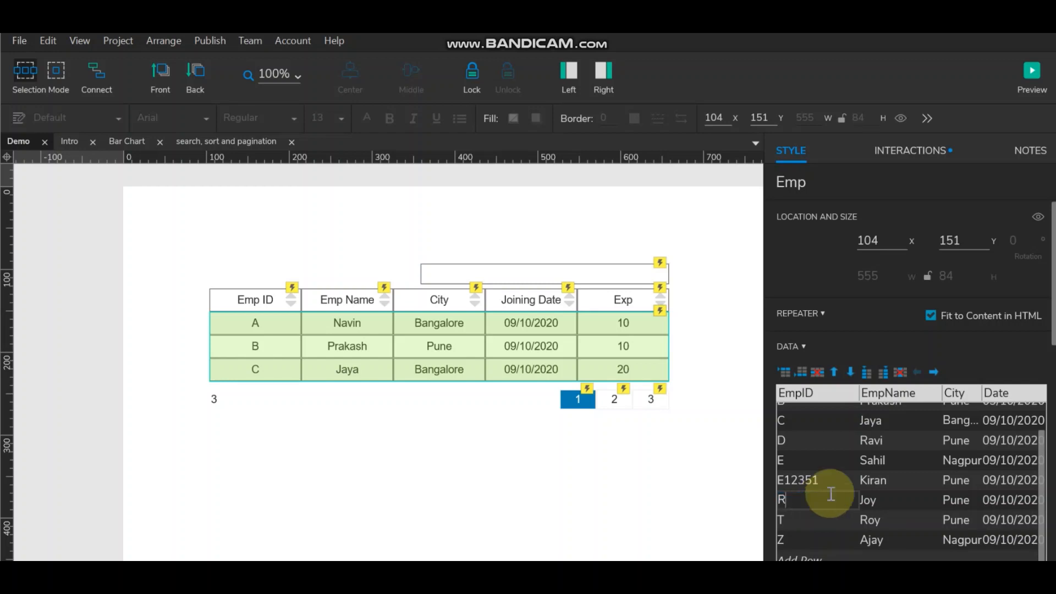
# Preview the page in the browser, test the search field with "z", and clear the field.
pyautogui.click(1031, 70)
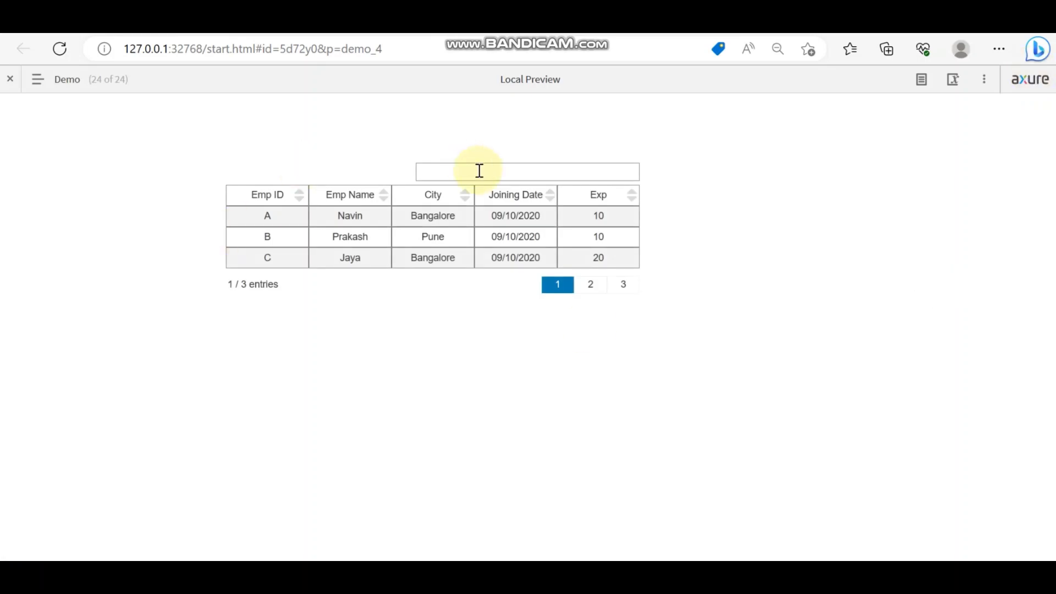
pyautogui.click(480, 171)
pyautogui.write('z')
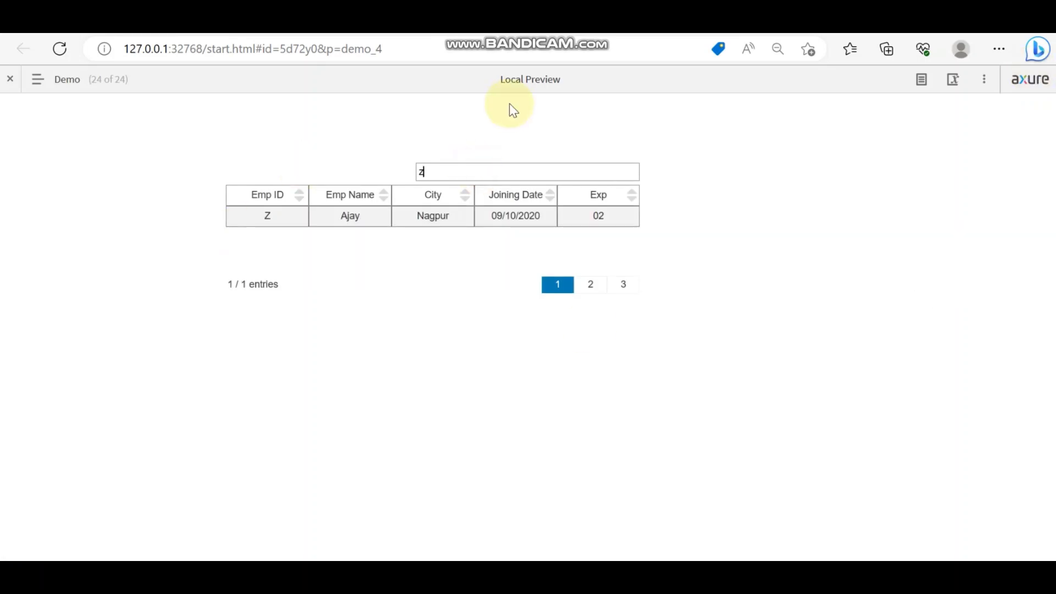
pyautogui.press('BackSpace')
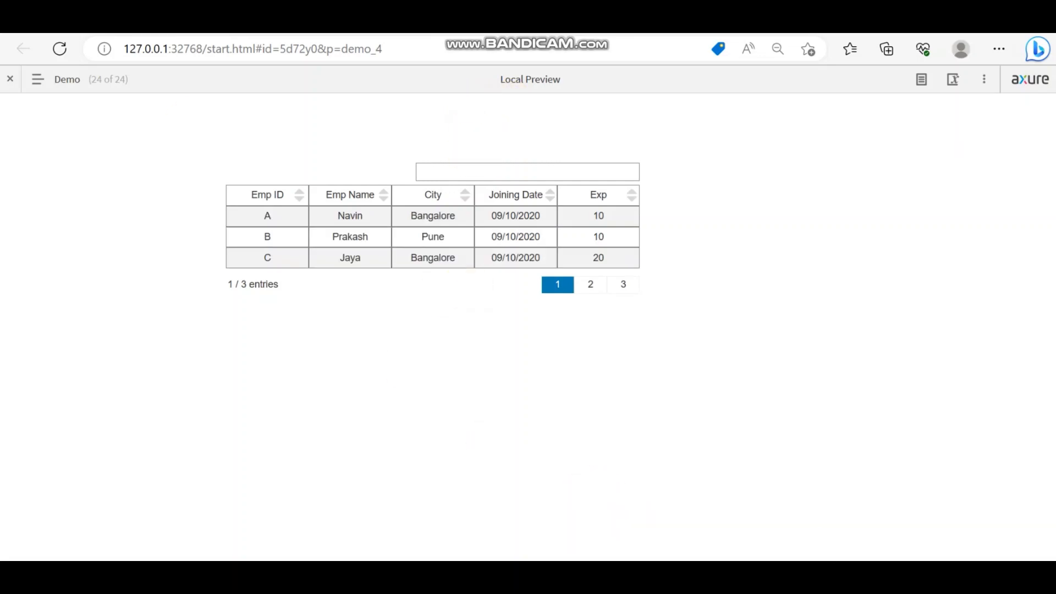
# Switch to Axure and back to the browser preview, test the search field with the last employee's name in uppercase, and clear it.
pyautogui.hotkey('alt', 'Tab')
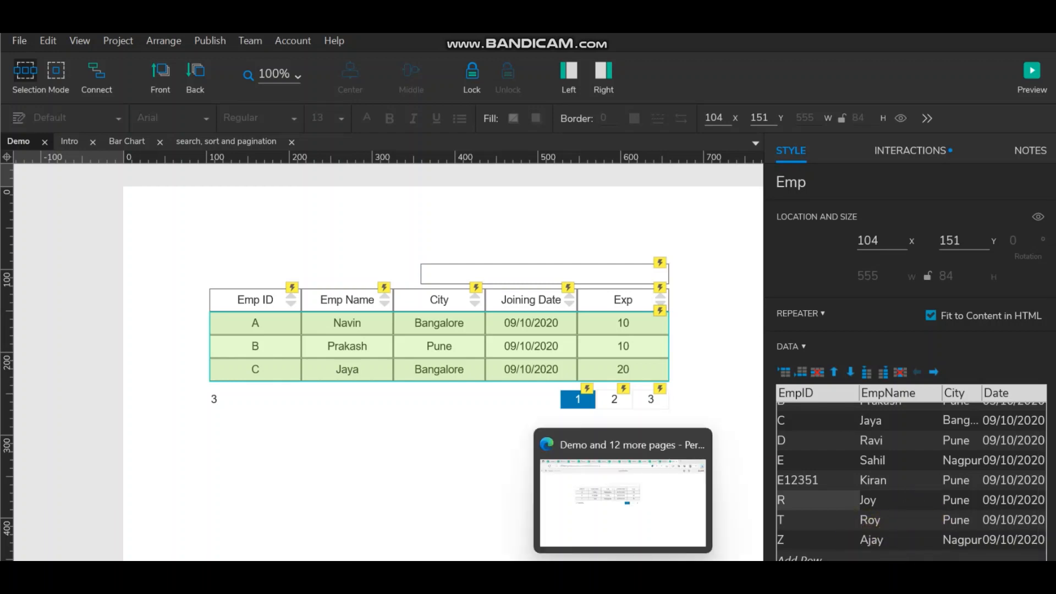
pyautogui.click(623, 573)
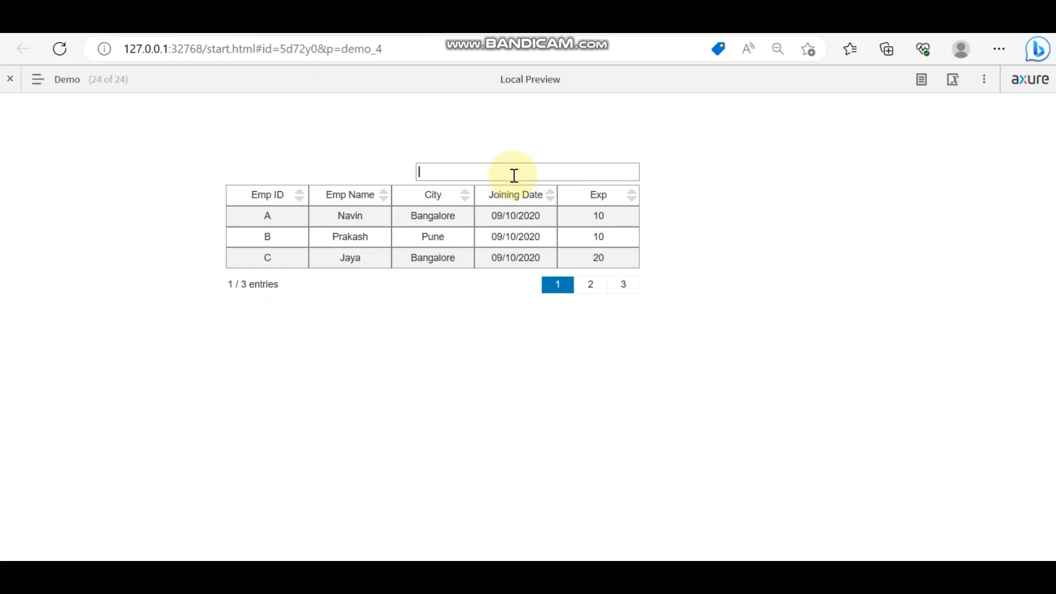
pyautogui.write('AJAY')
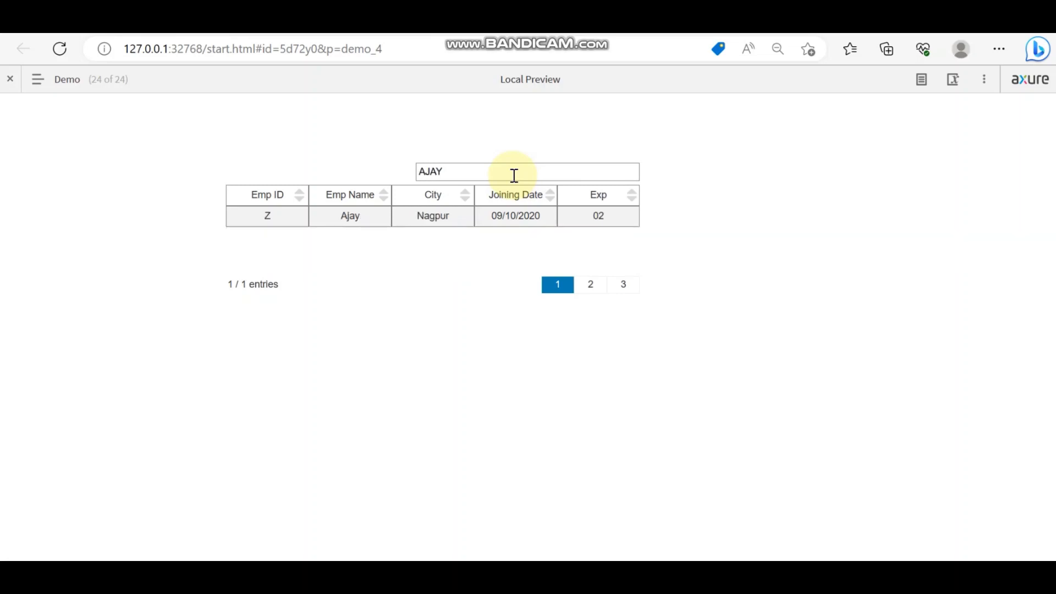
pyautogui.press('BackSpace')
pyautogui.press('BackSpace')
pyautogui.press('BackSpace')
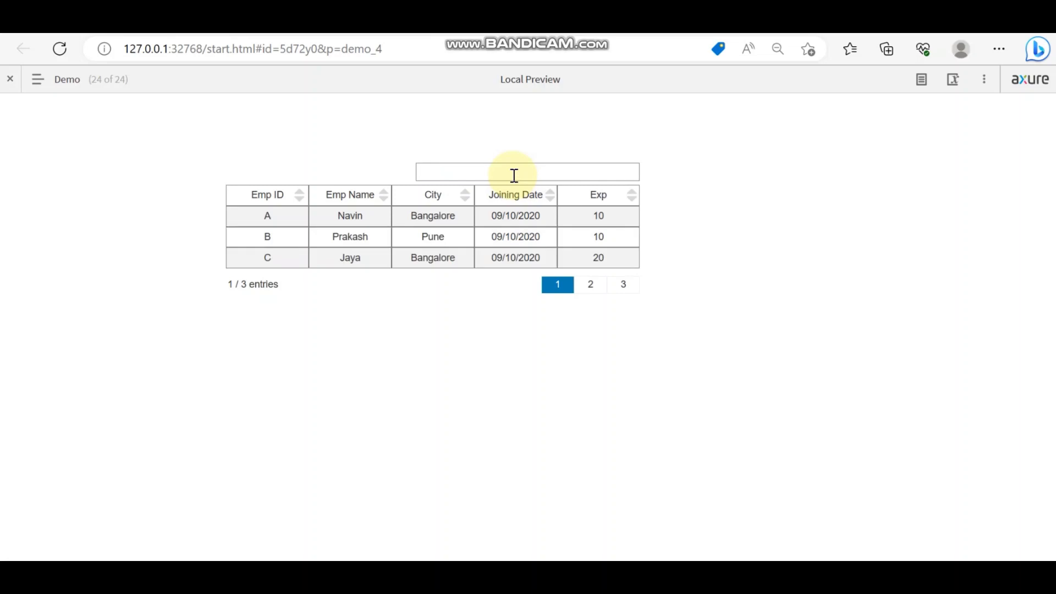
# Test the search field with the last employee's name in lowercase, and clear the field.
pyautogui.write('aj')
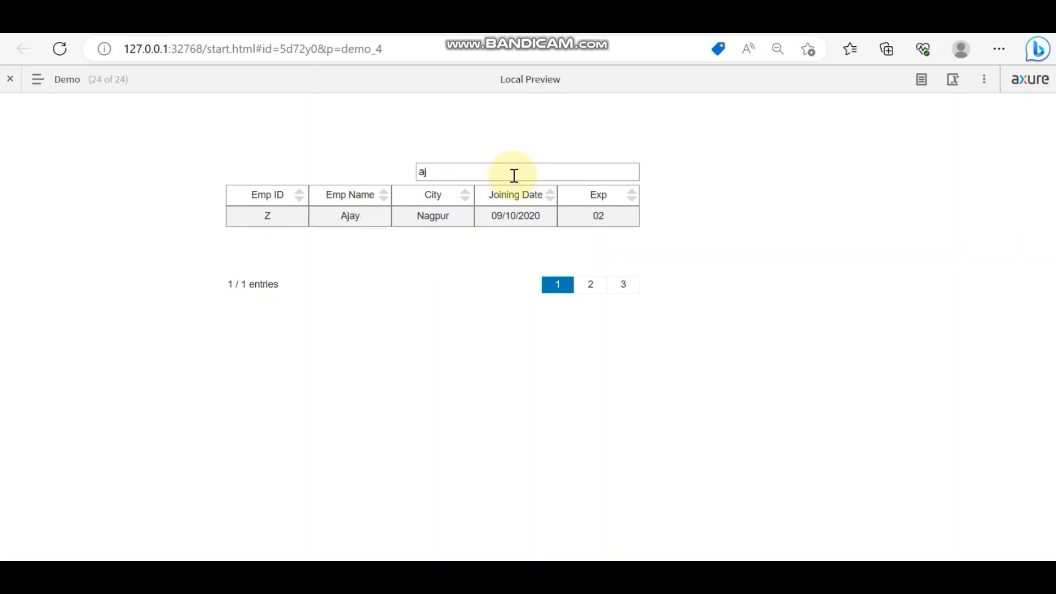
pyautogui.write('ay')
pyautogui.press('BackSpace')
pyautogui.press('BackSpace')
pyautogui.press('BackSpace')
pyautogui.press('BackSpace')
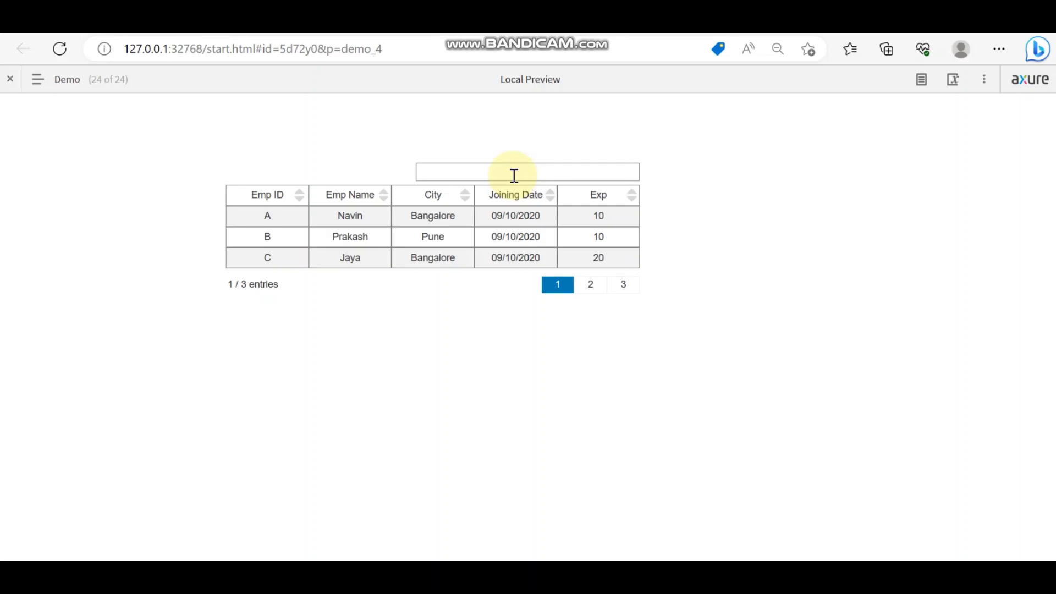